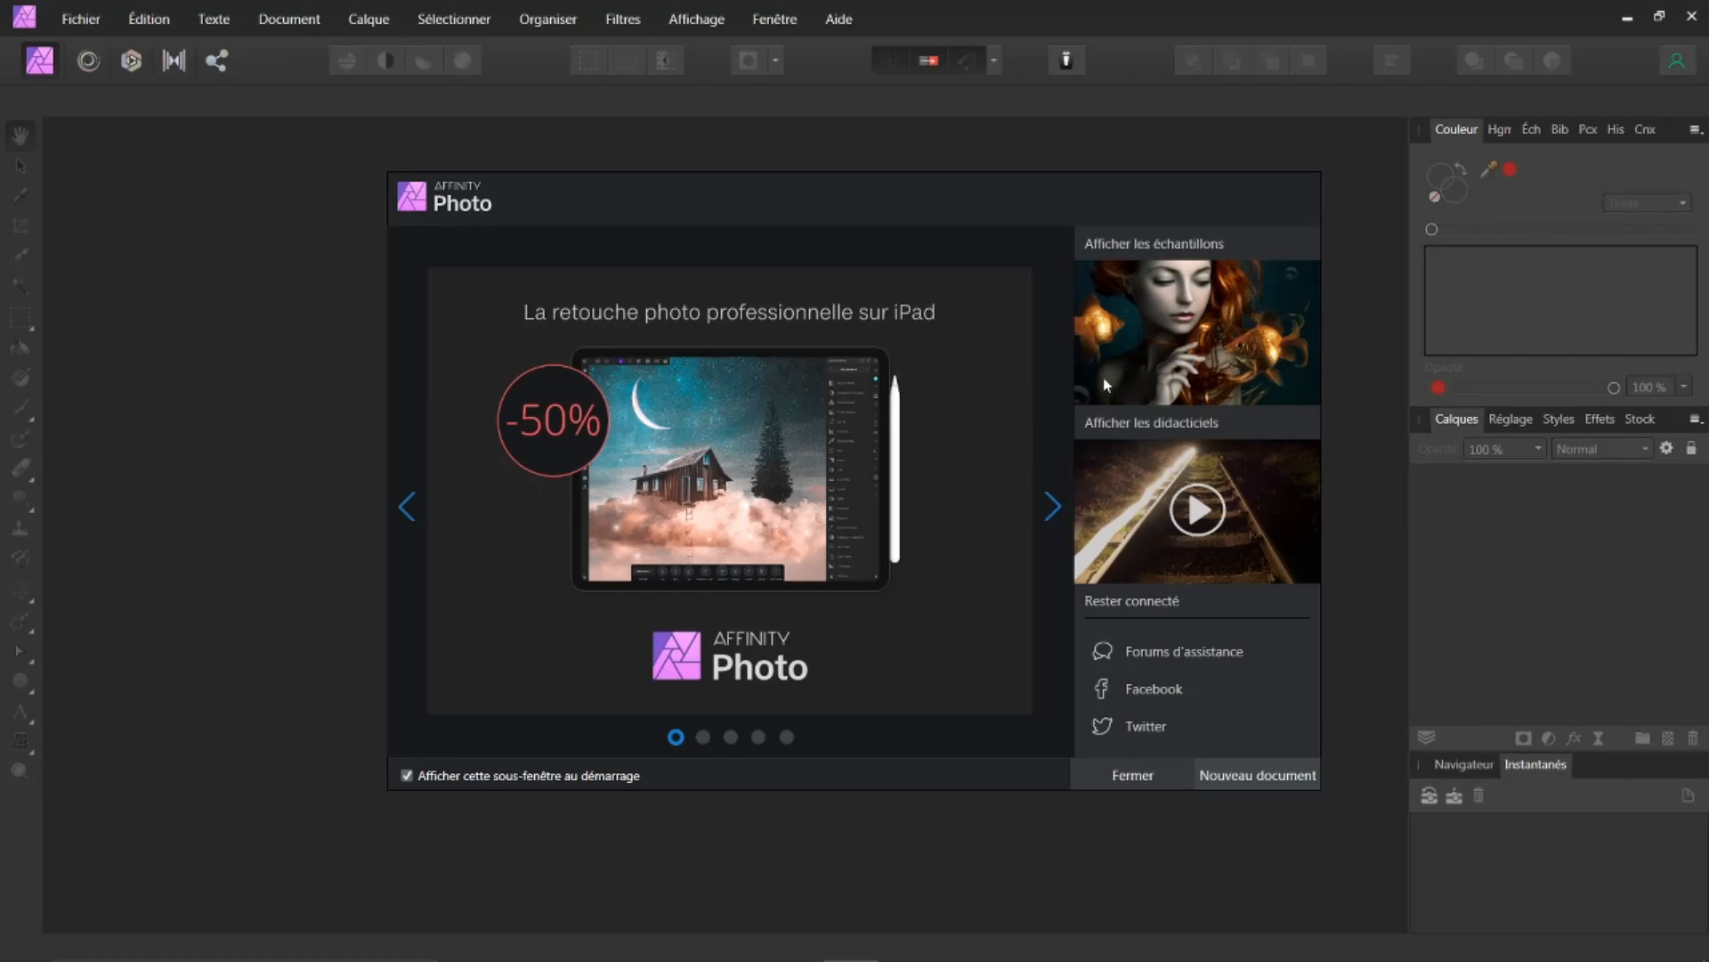
# Dismiss the welcome window and open the recent image 6b1e62c487ca1facdb251bdf1270c1c6.jpg
pyautogui.click(1134, 777)
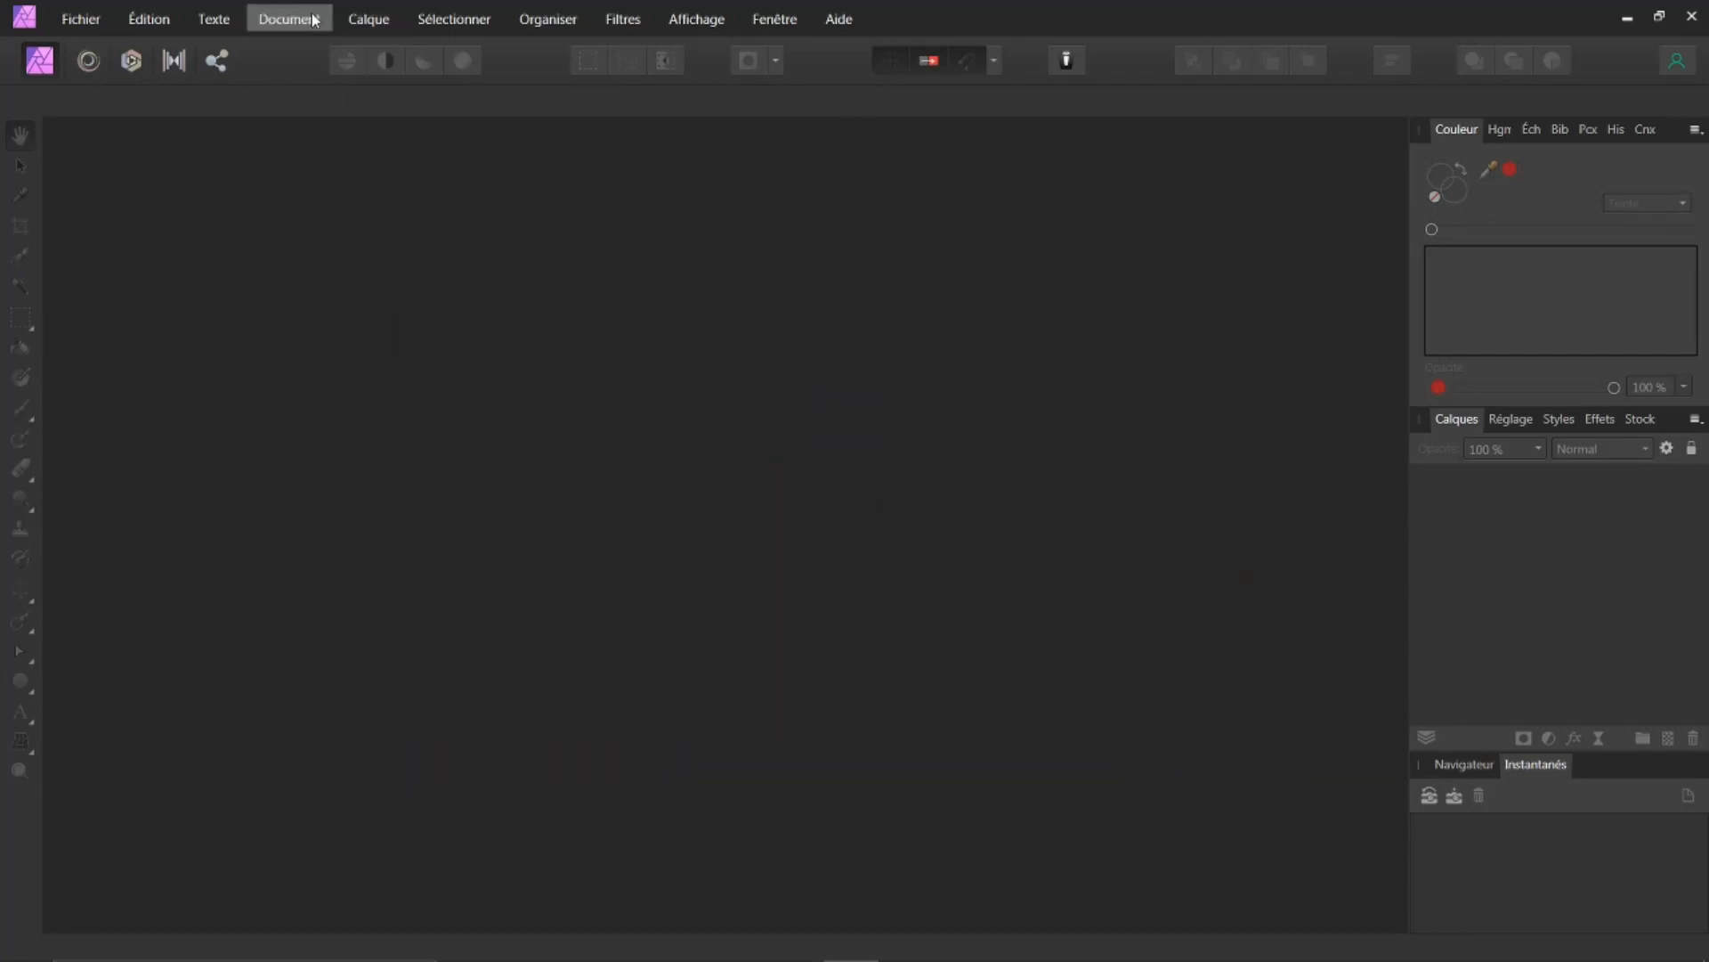
pyautogui.click(100, 20)
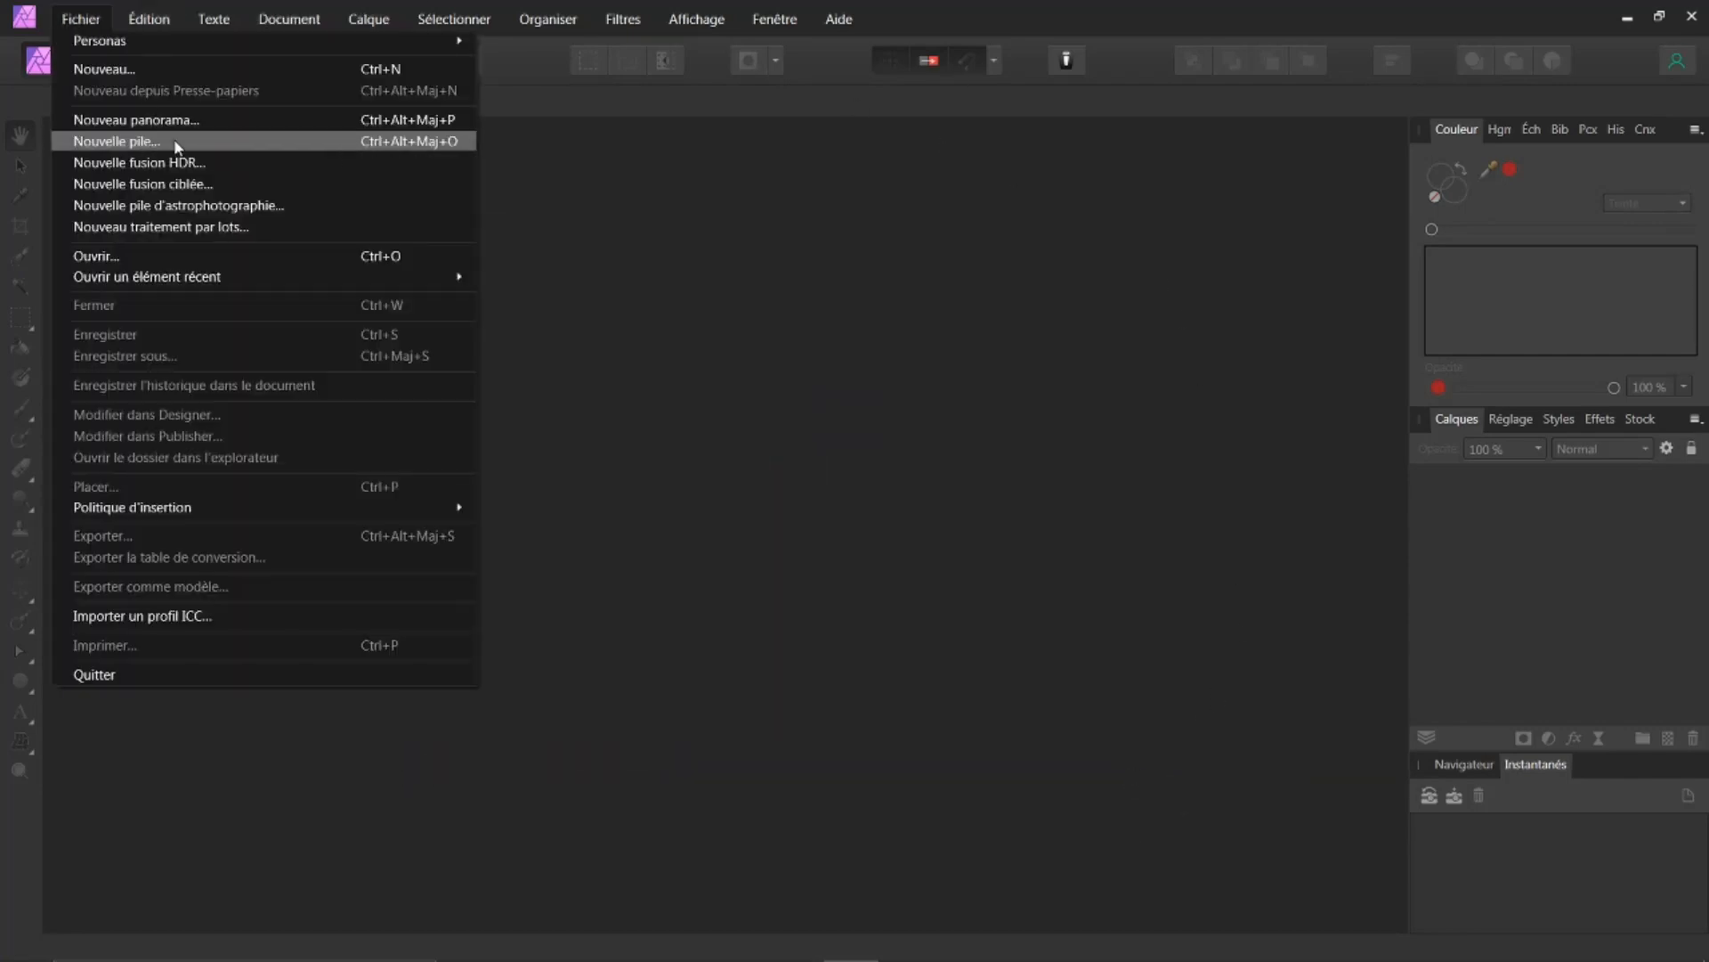
pyautogui.moveTo(436, 281)
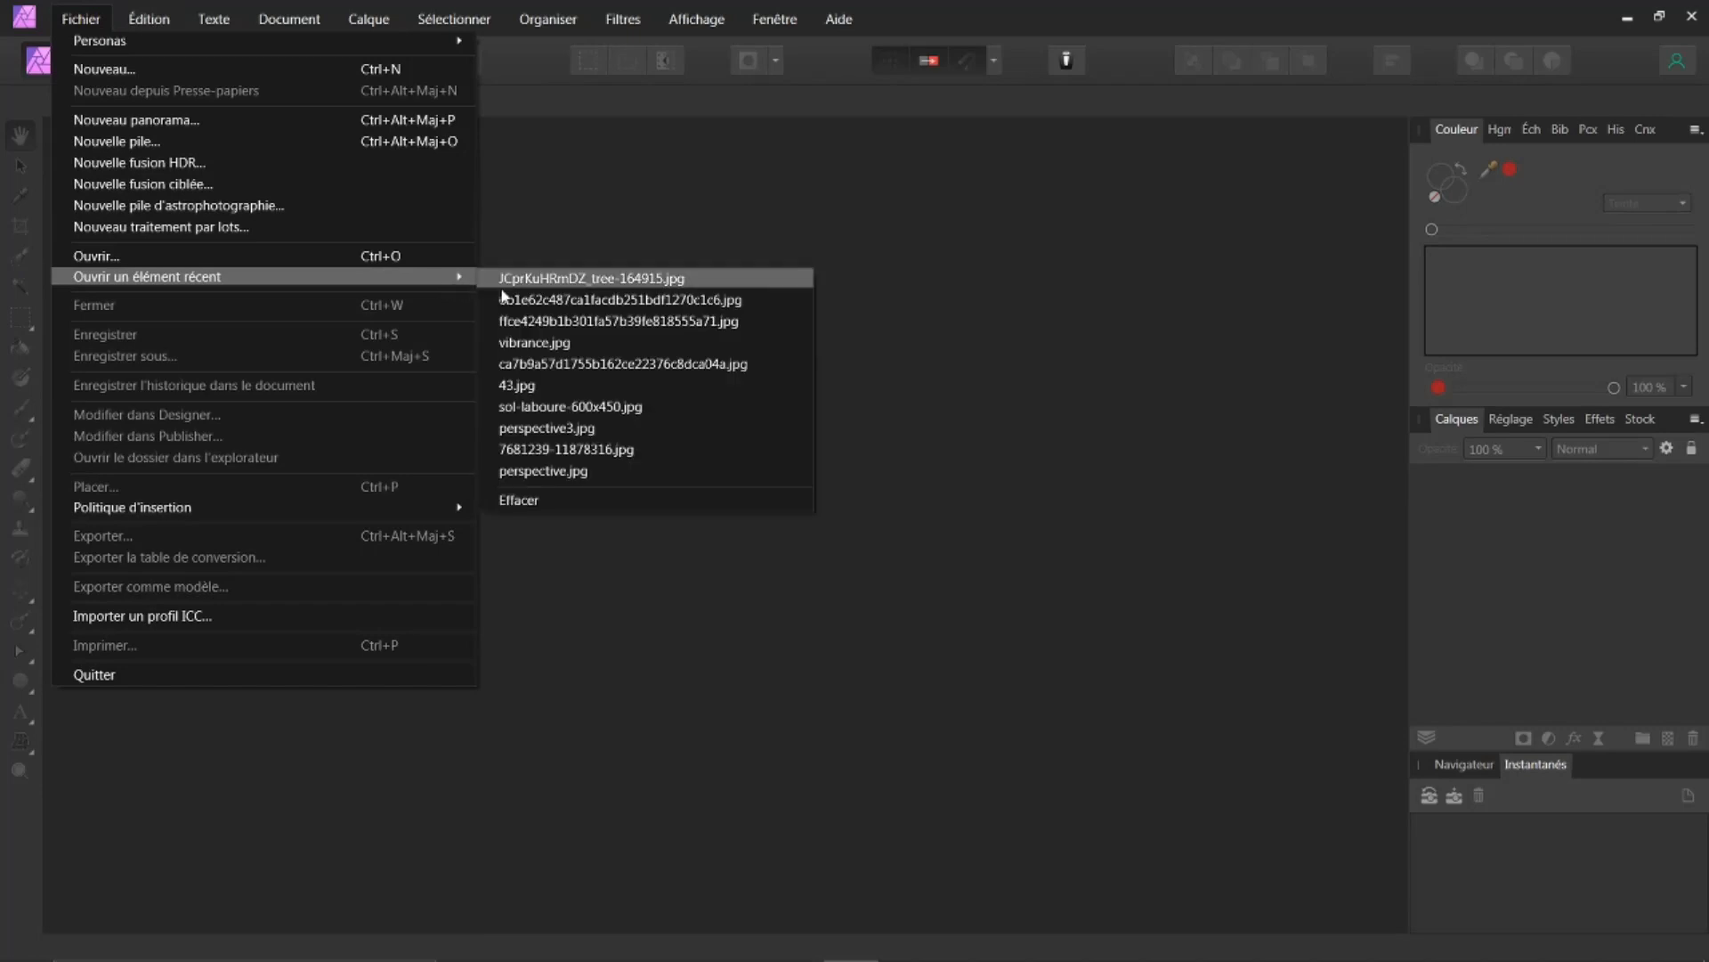
pyautogui.click(505, 299)
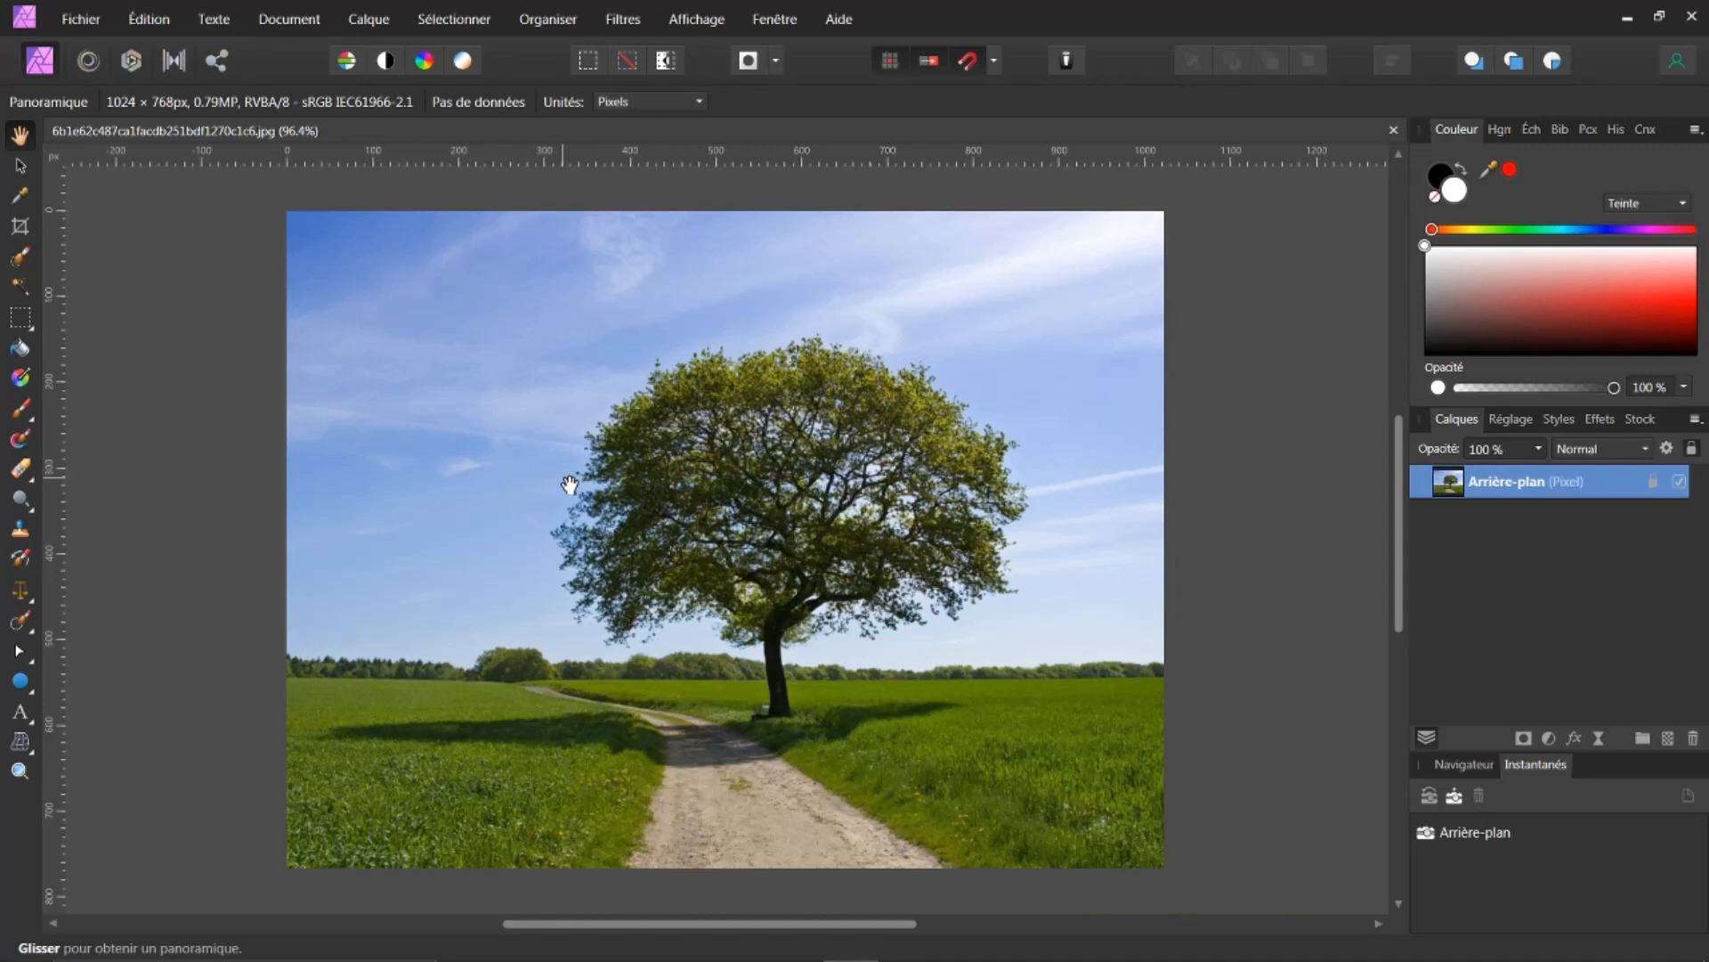
pyautogui.scroll(1, 570, 485)
pyautogui.scroll(-3, 1399, 447)
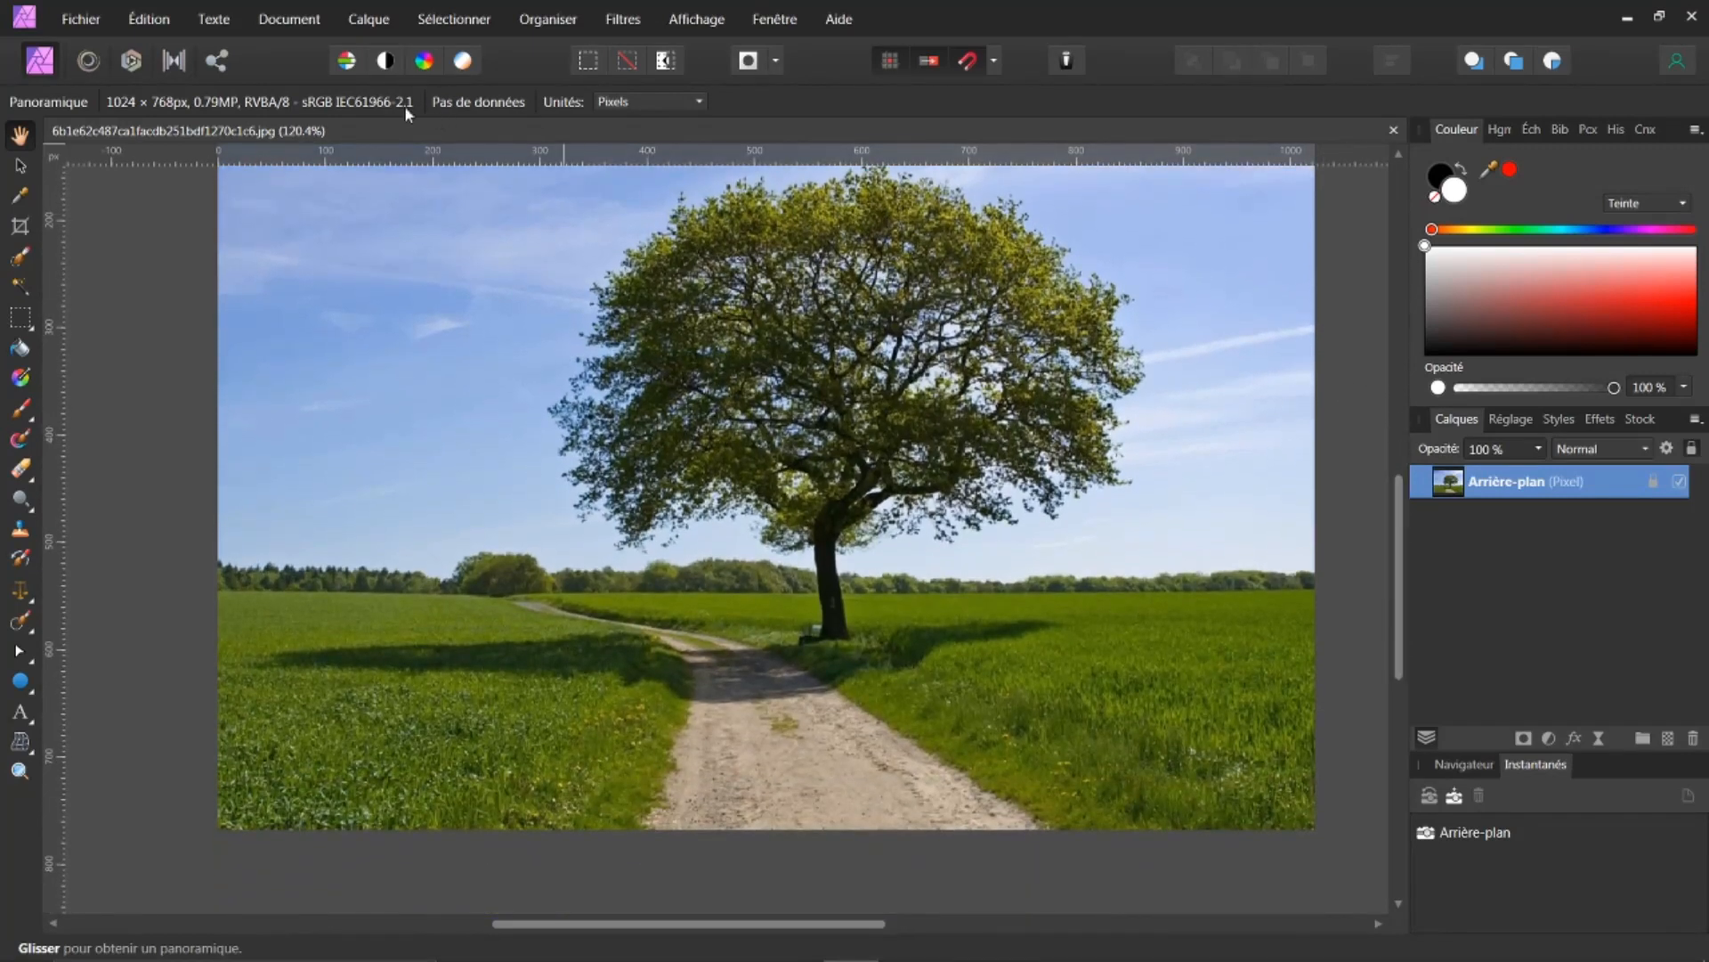
# Paint a selection over the tree trunk and its central branches with the Selection Brush at 23.6 px width
pyautogui.click(19, 260)
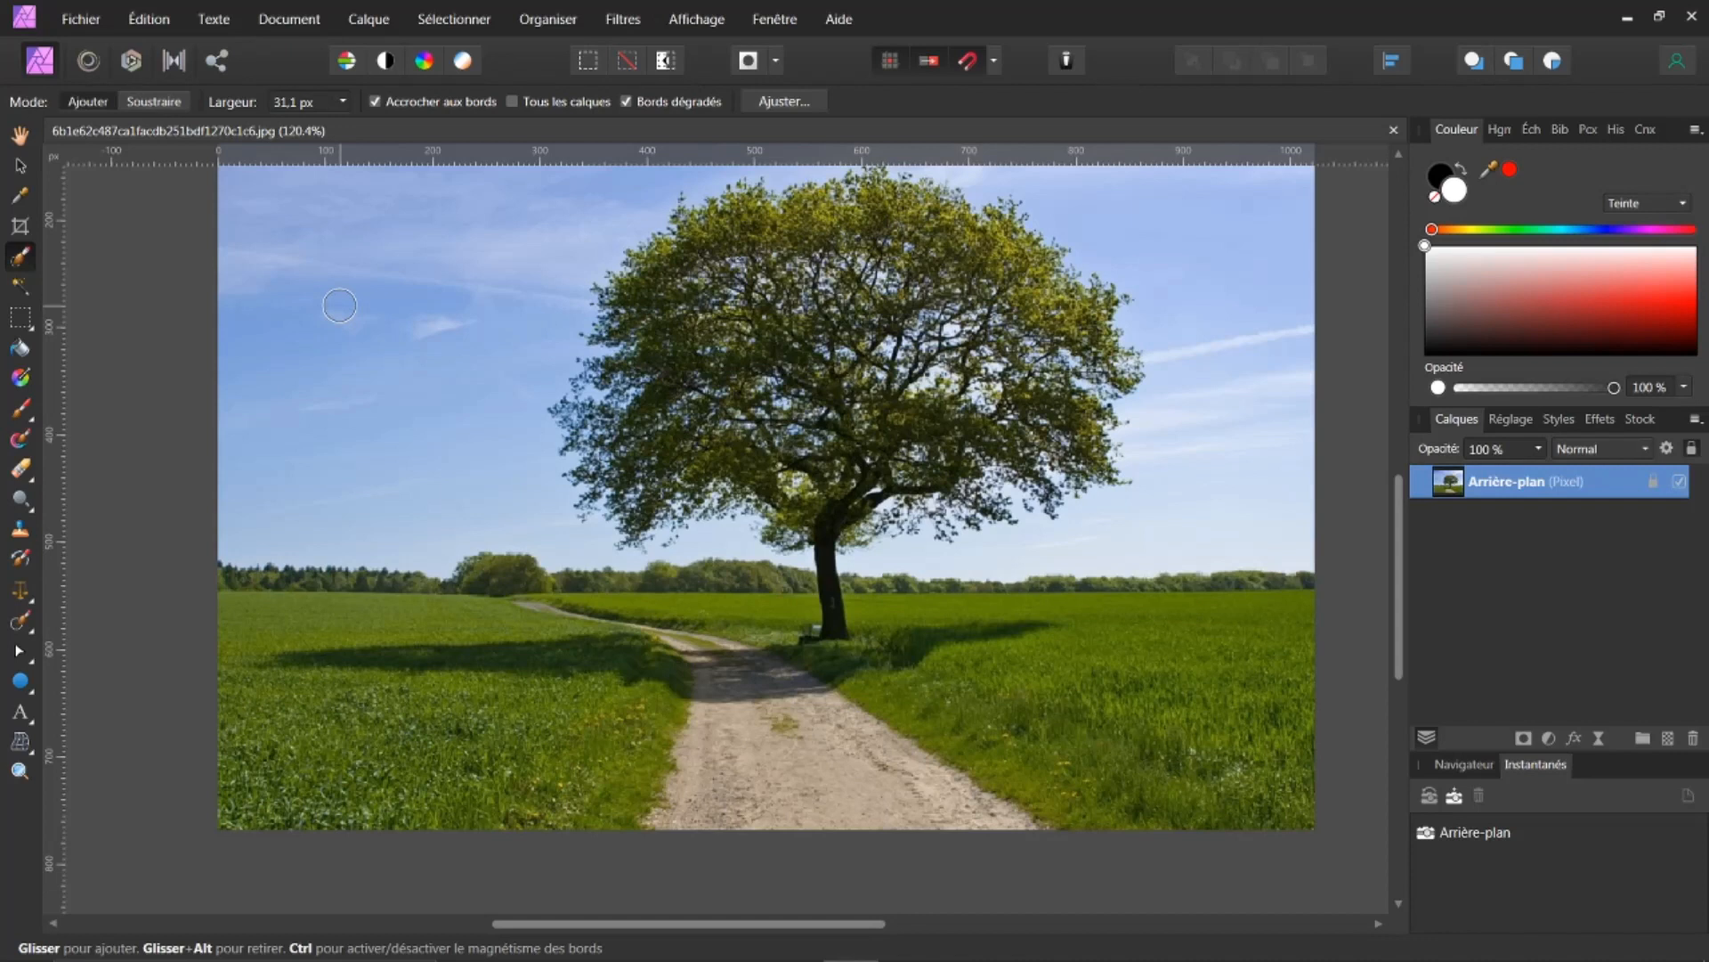
pyautogui.press(']')
pyautogui.press(']')
pyautogui.press(']')
pyautogui.press('[')
pyautogui.press('[')
pyautogui.moveTo(347, 308); pyautogui.dragTo(347, 309)
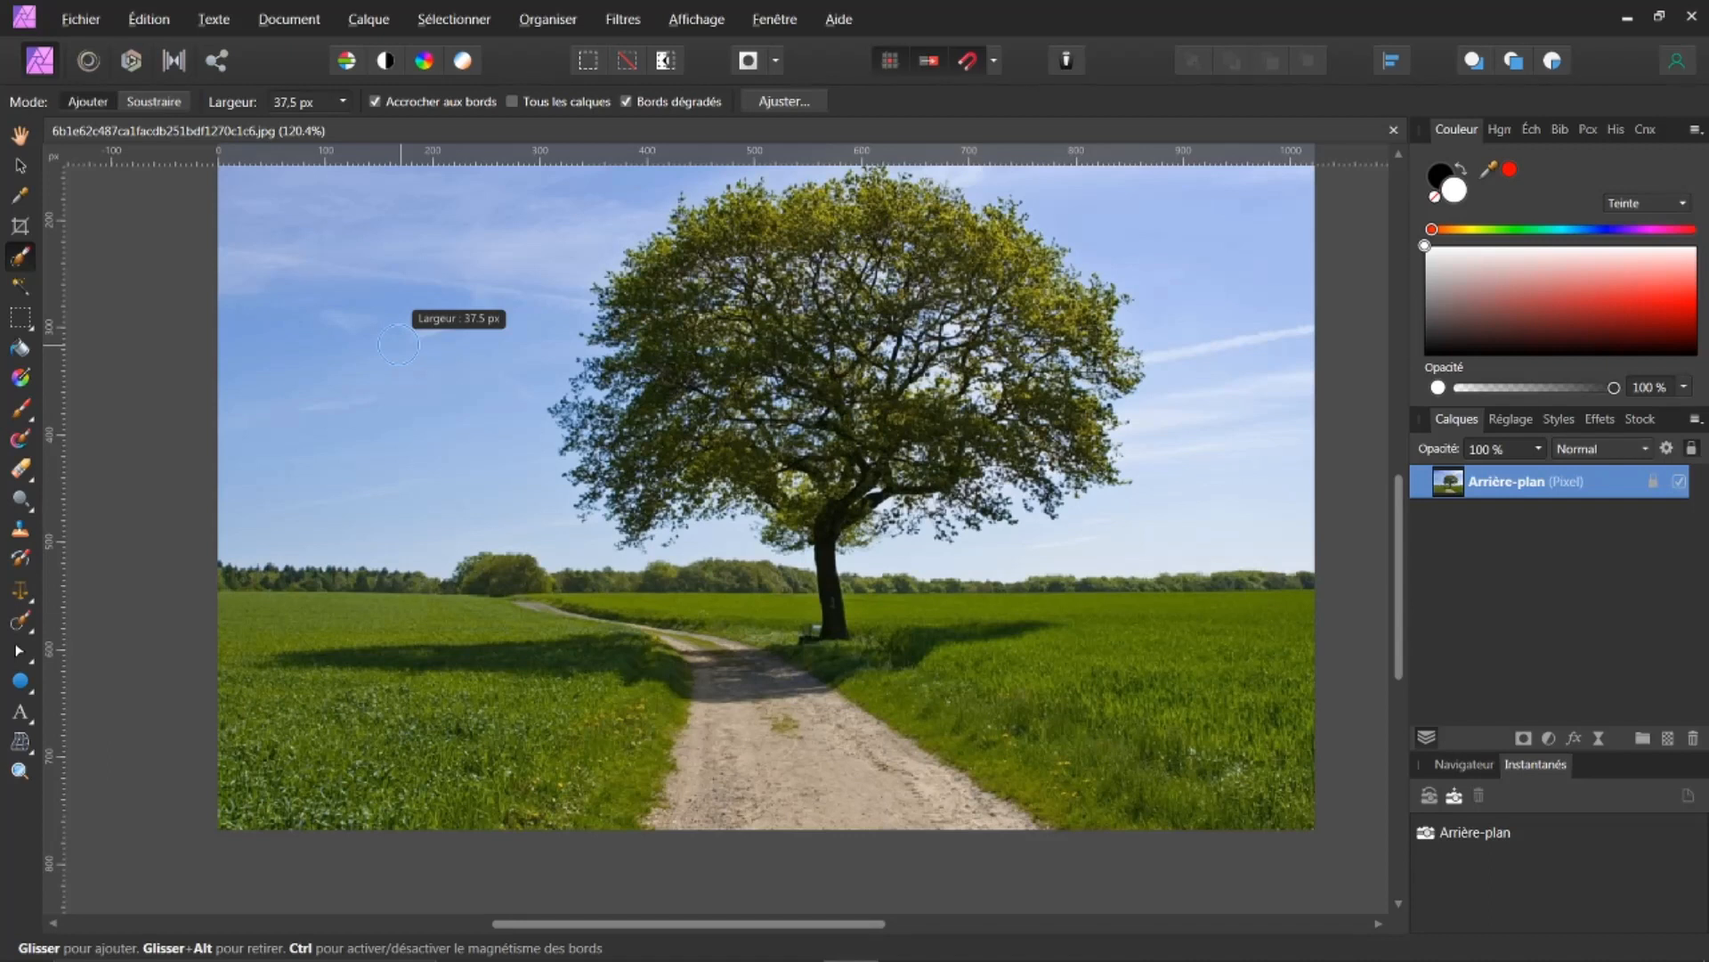
pyautogui.moveTo(398, 345)
pyautogui.mouseDown()
pyautogui.moveTo(468, 365)
pyautogui.moveTo(384, 368)
pyautogui.mouseUp()
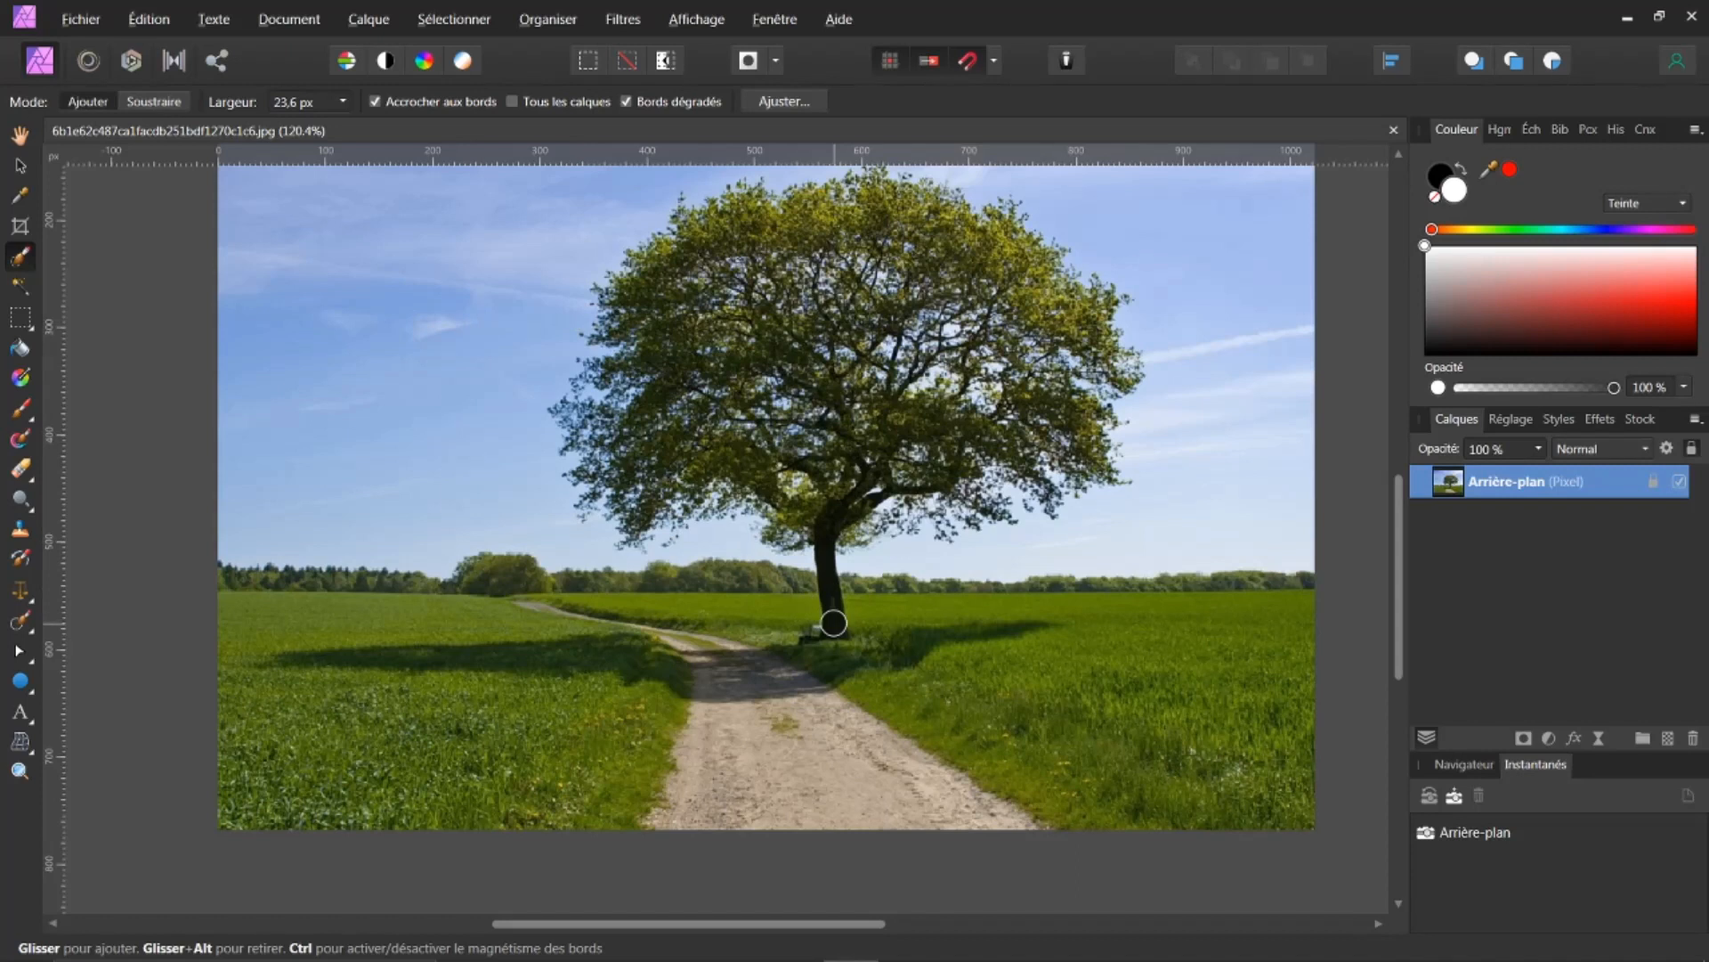
pyautogui.moveTo(824, 553); pyautogui.dragTo(933, 458)
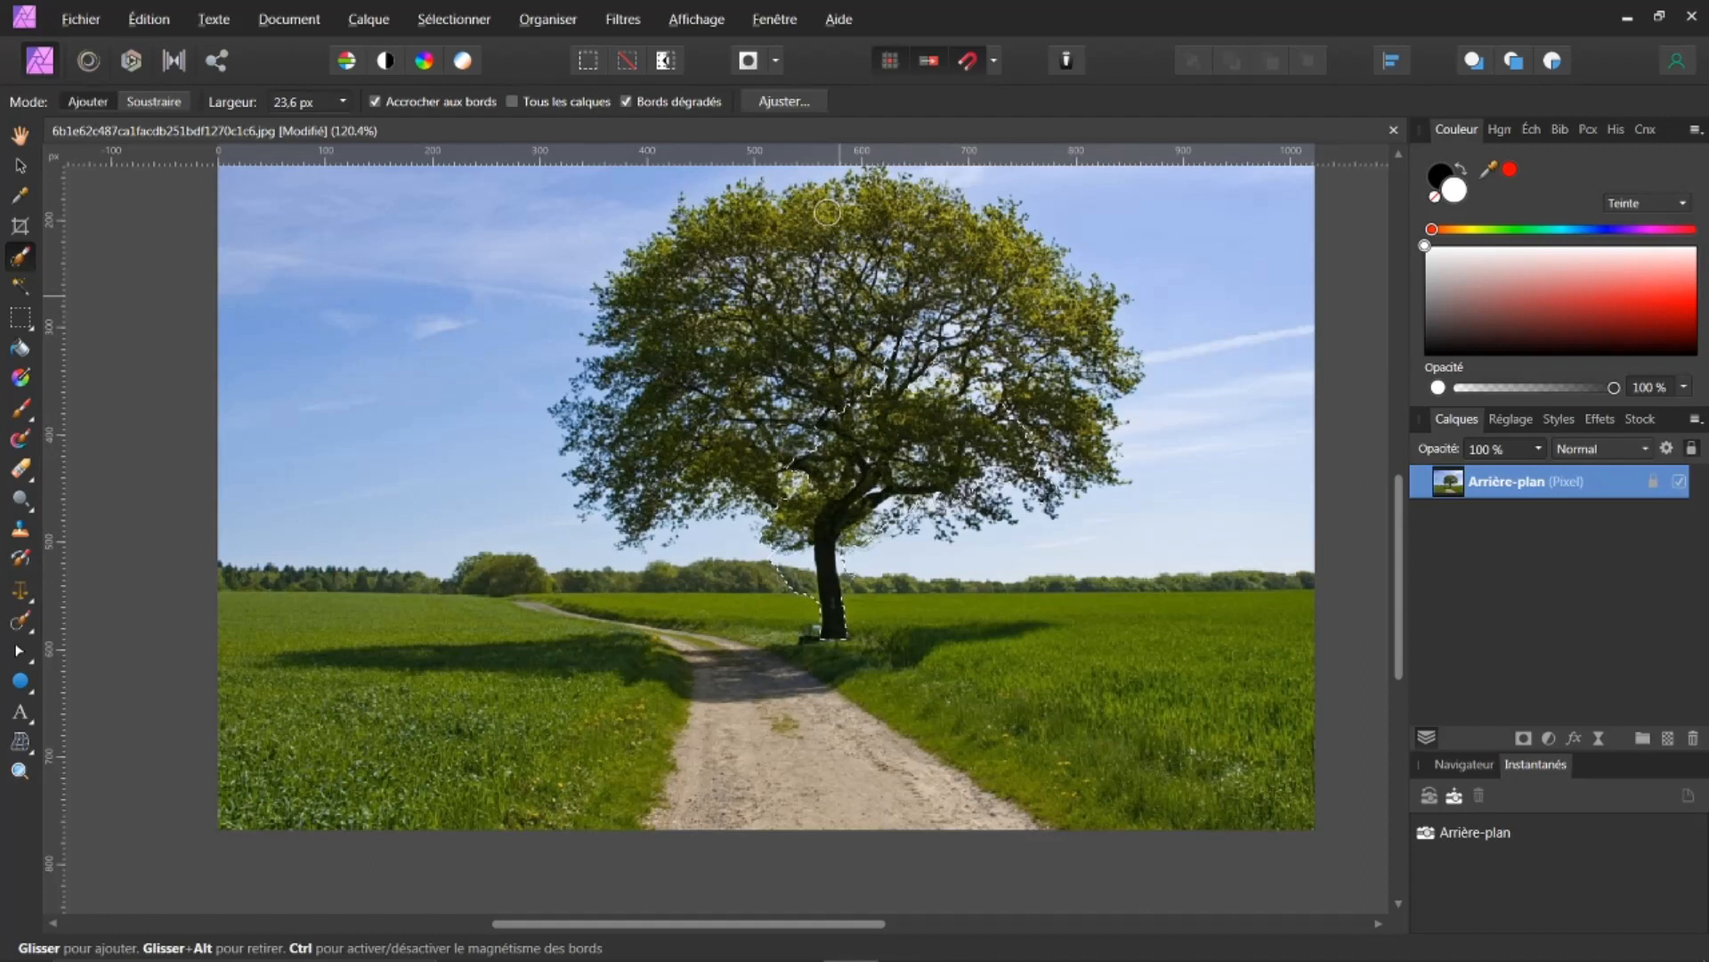
# Try refining the trunk selection along the lower-left foliage with the Cache brush, then discard the refinement and deselect
pyautogui.click(784, 101)
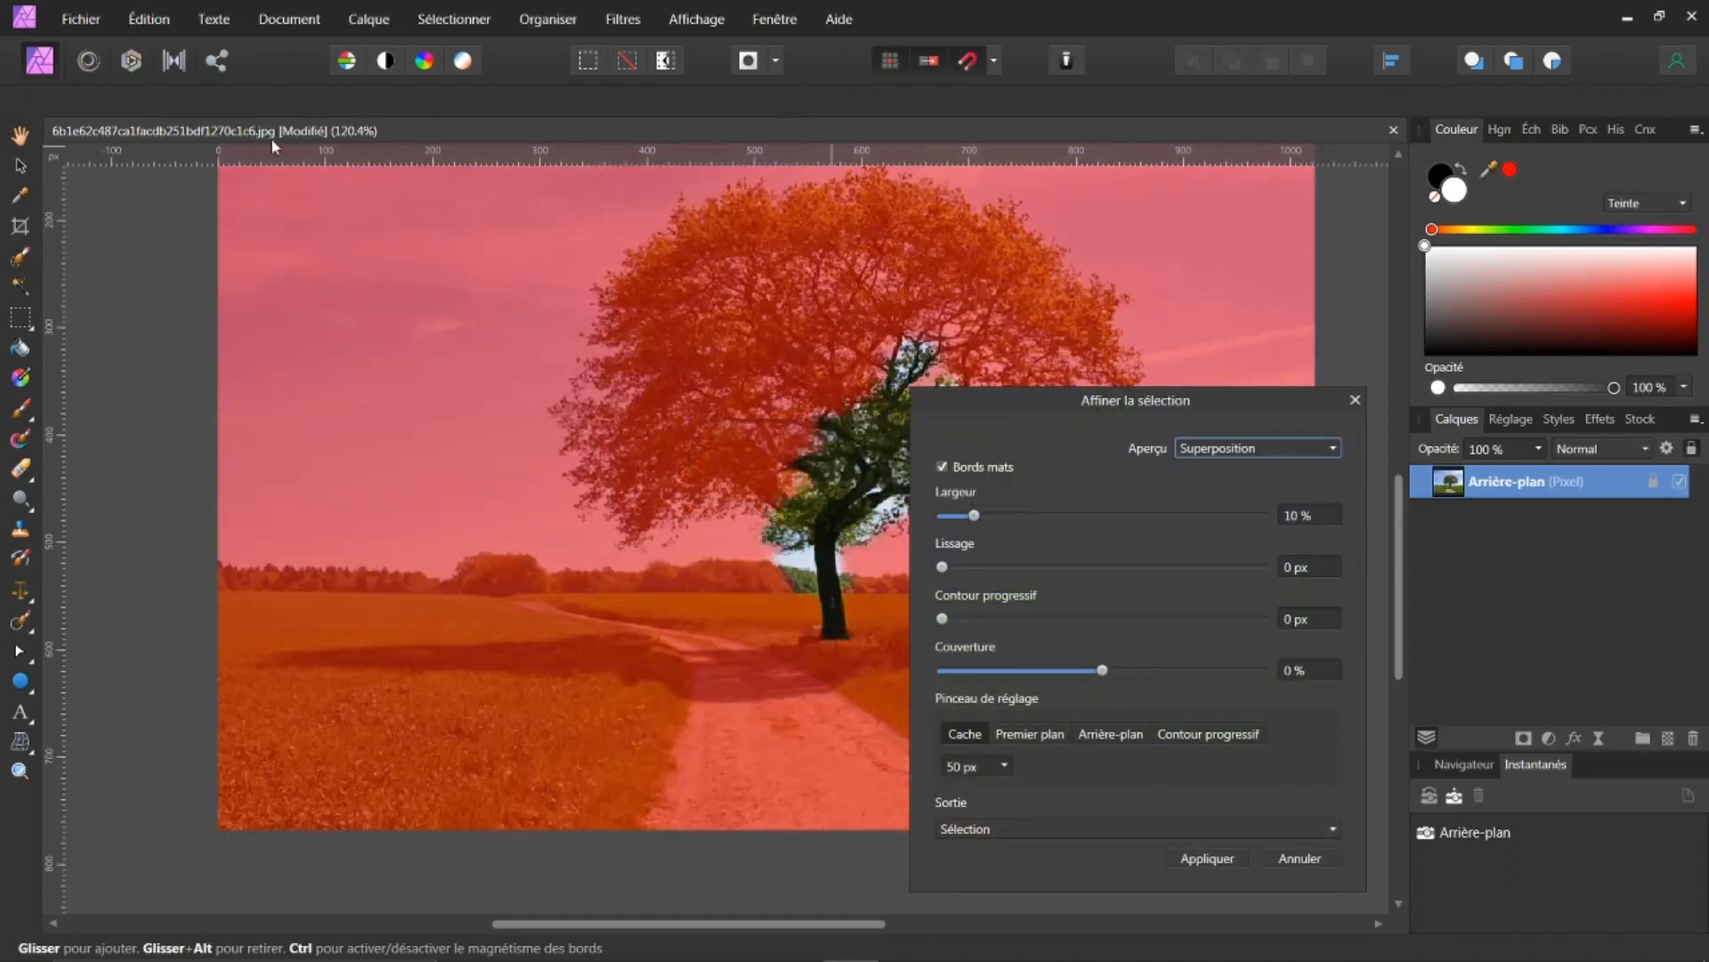
pyautogui.moveTo(736, 493)
pyautogui.mouseDown()
pyautogui.moveTo(655, 537)
pyautogui.moveTo(614, 532)
pyautogui.moveTo(588, 487)
pyautogui.mouseUp()
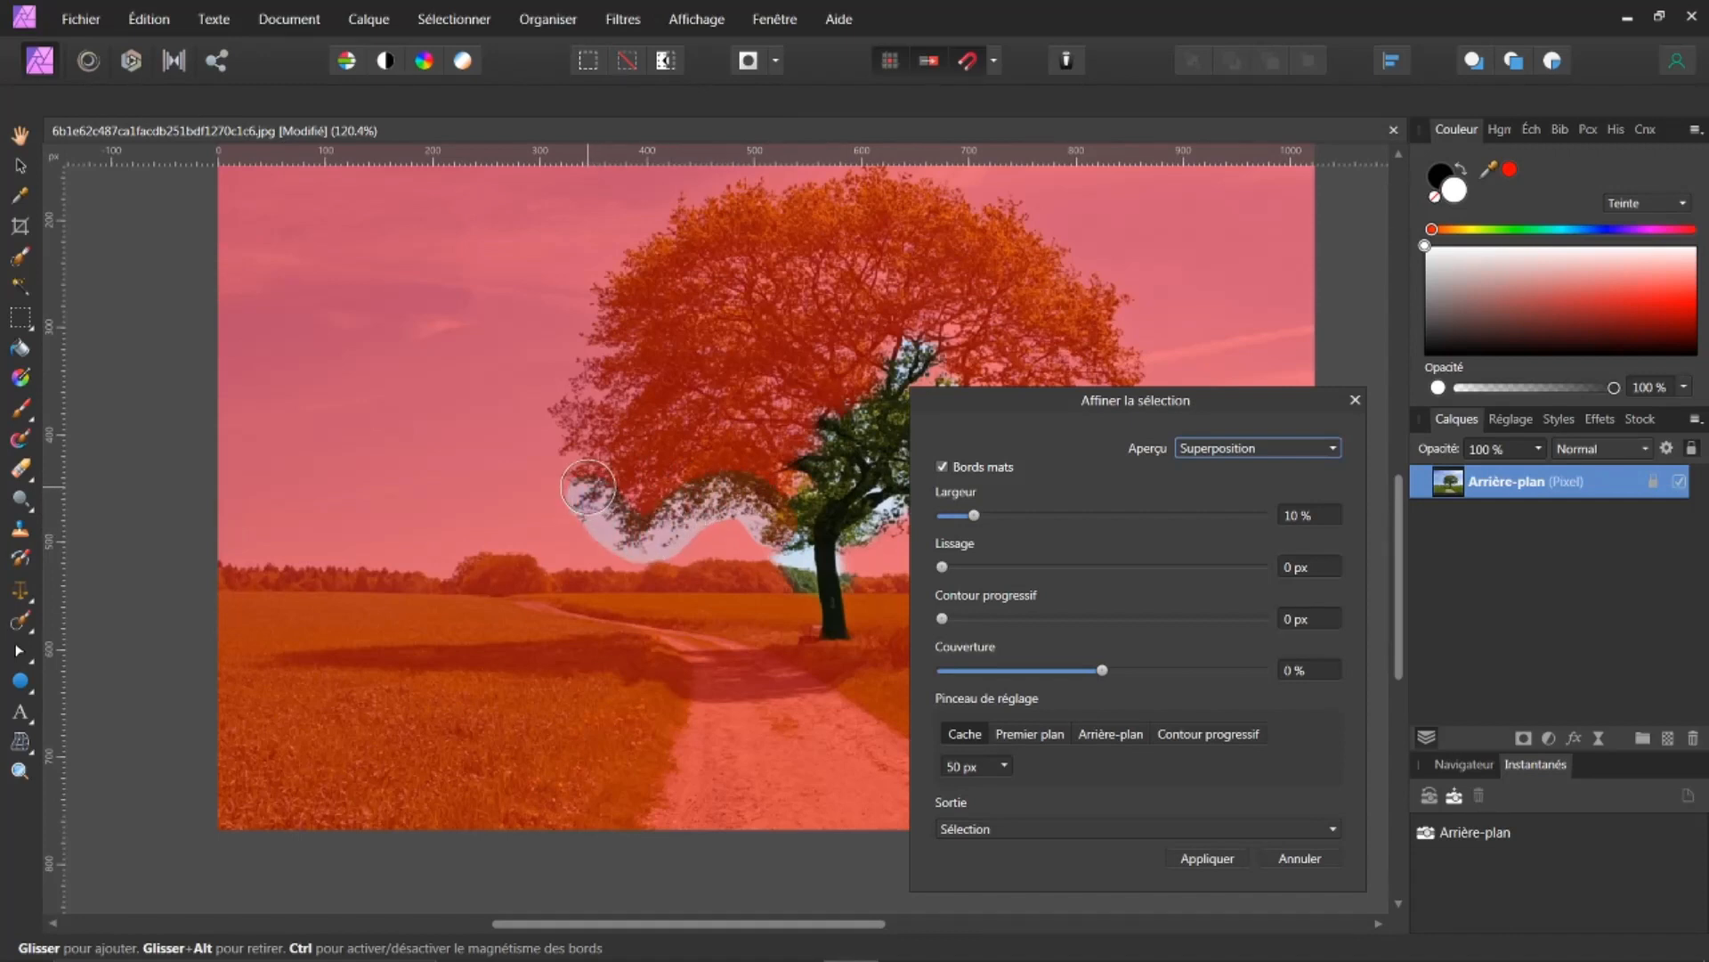
pyautogui.hotkey('ctrl', 'z')
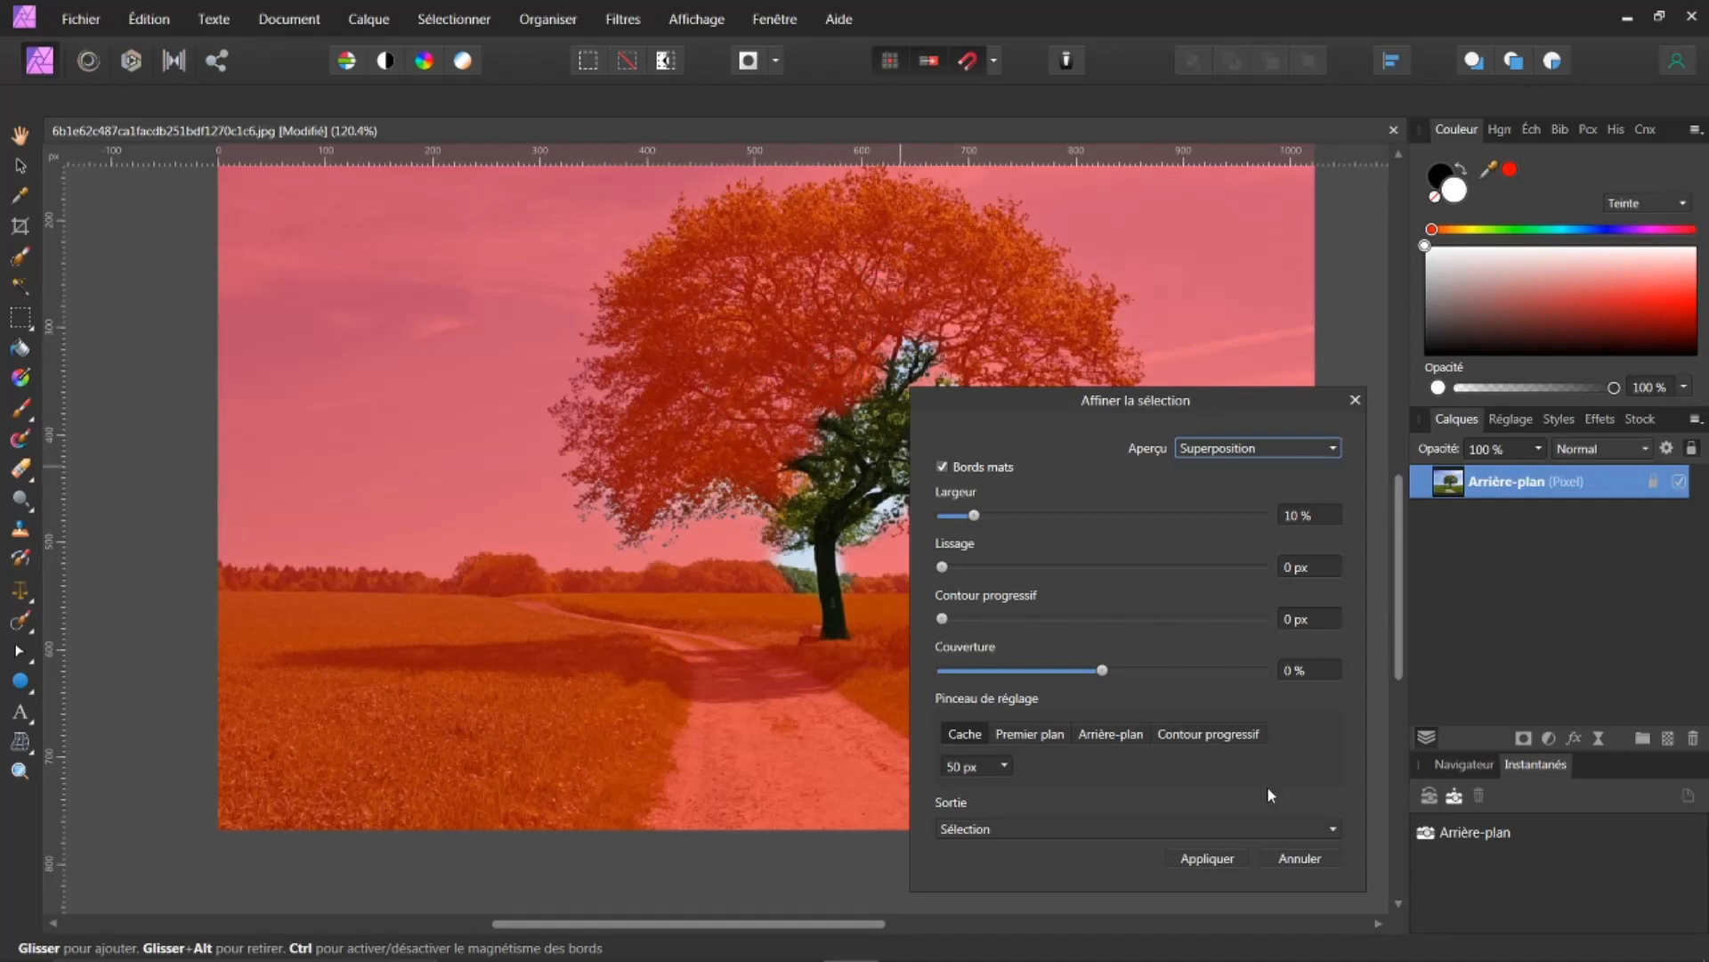
pyautogui.click(1297, 858)
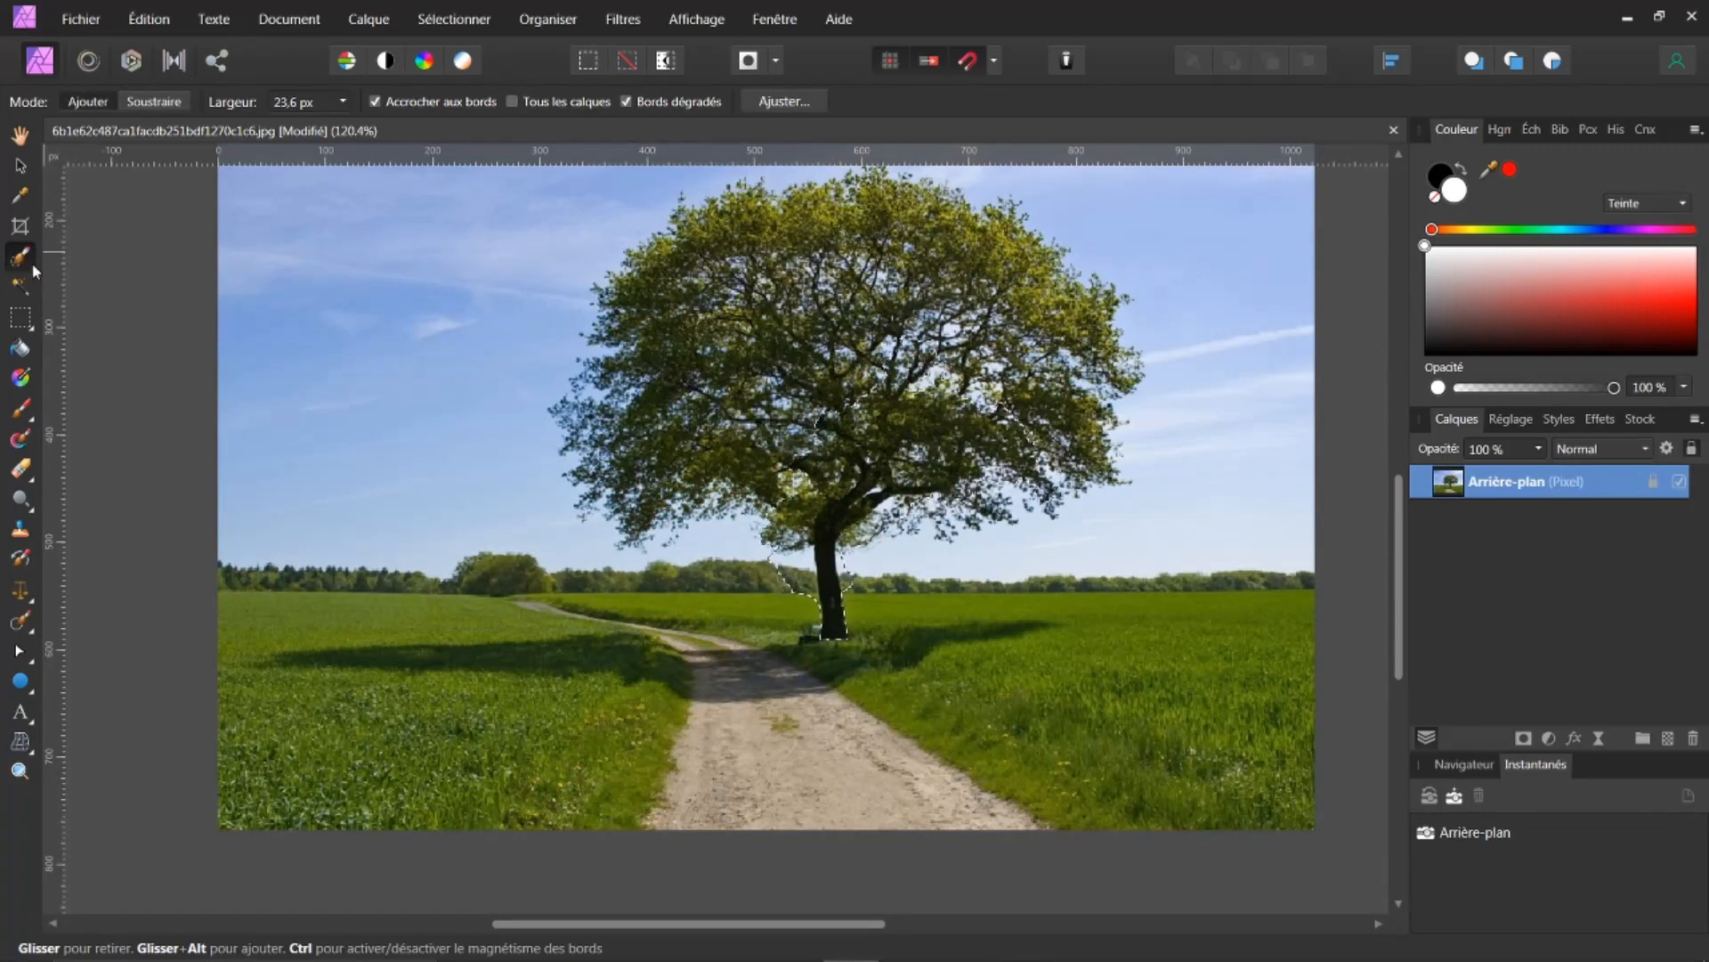
pyautogui.click(456, 19)
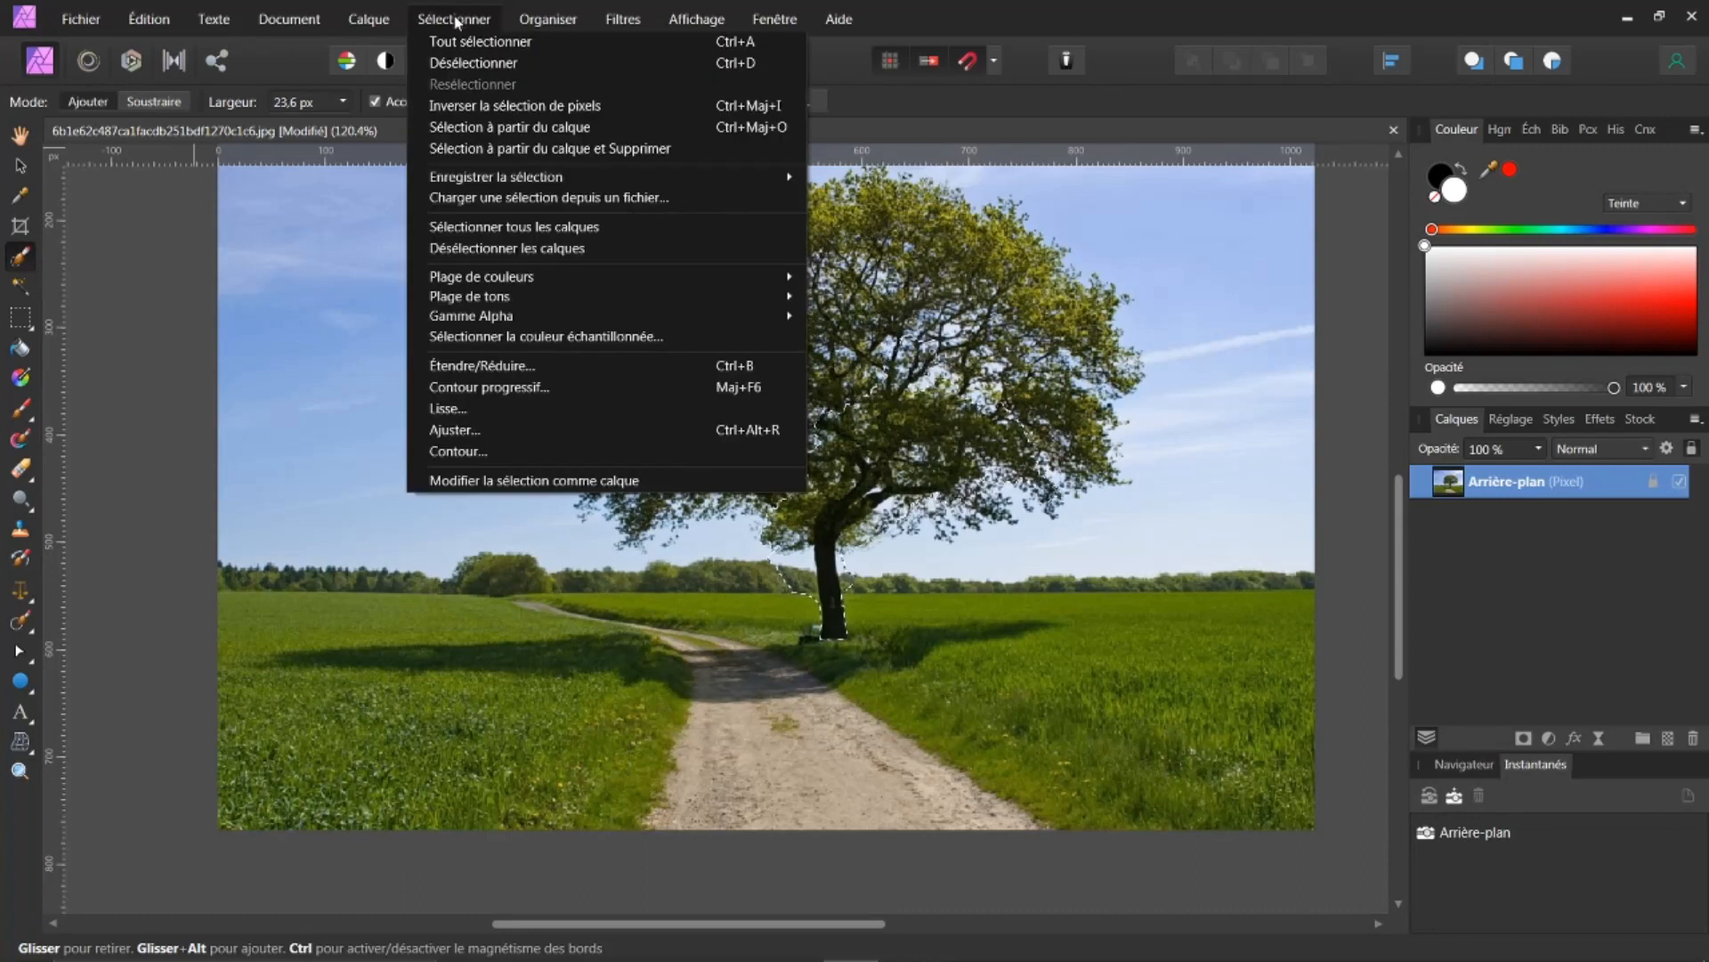
pyautogui.click(480, 63)
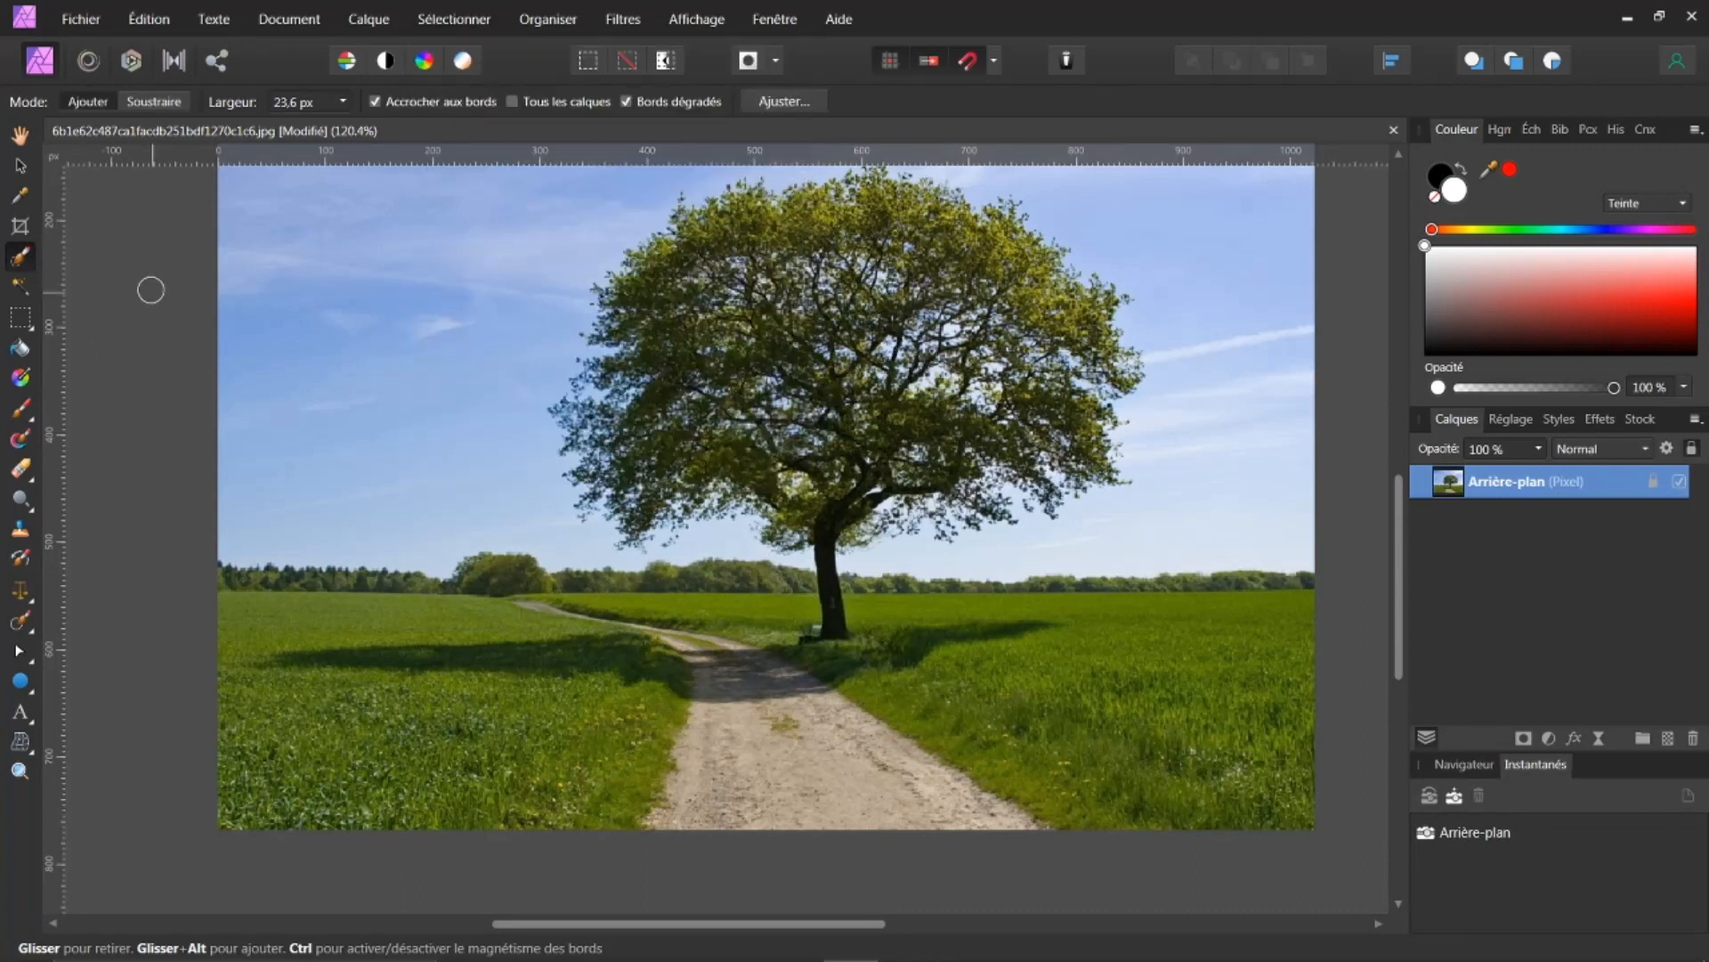
# Try refining a rectangular marquee selection around the left part of the foliage, then cancel the refinement and deselect
pyautogui.click(18, 286)
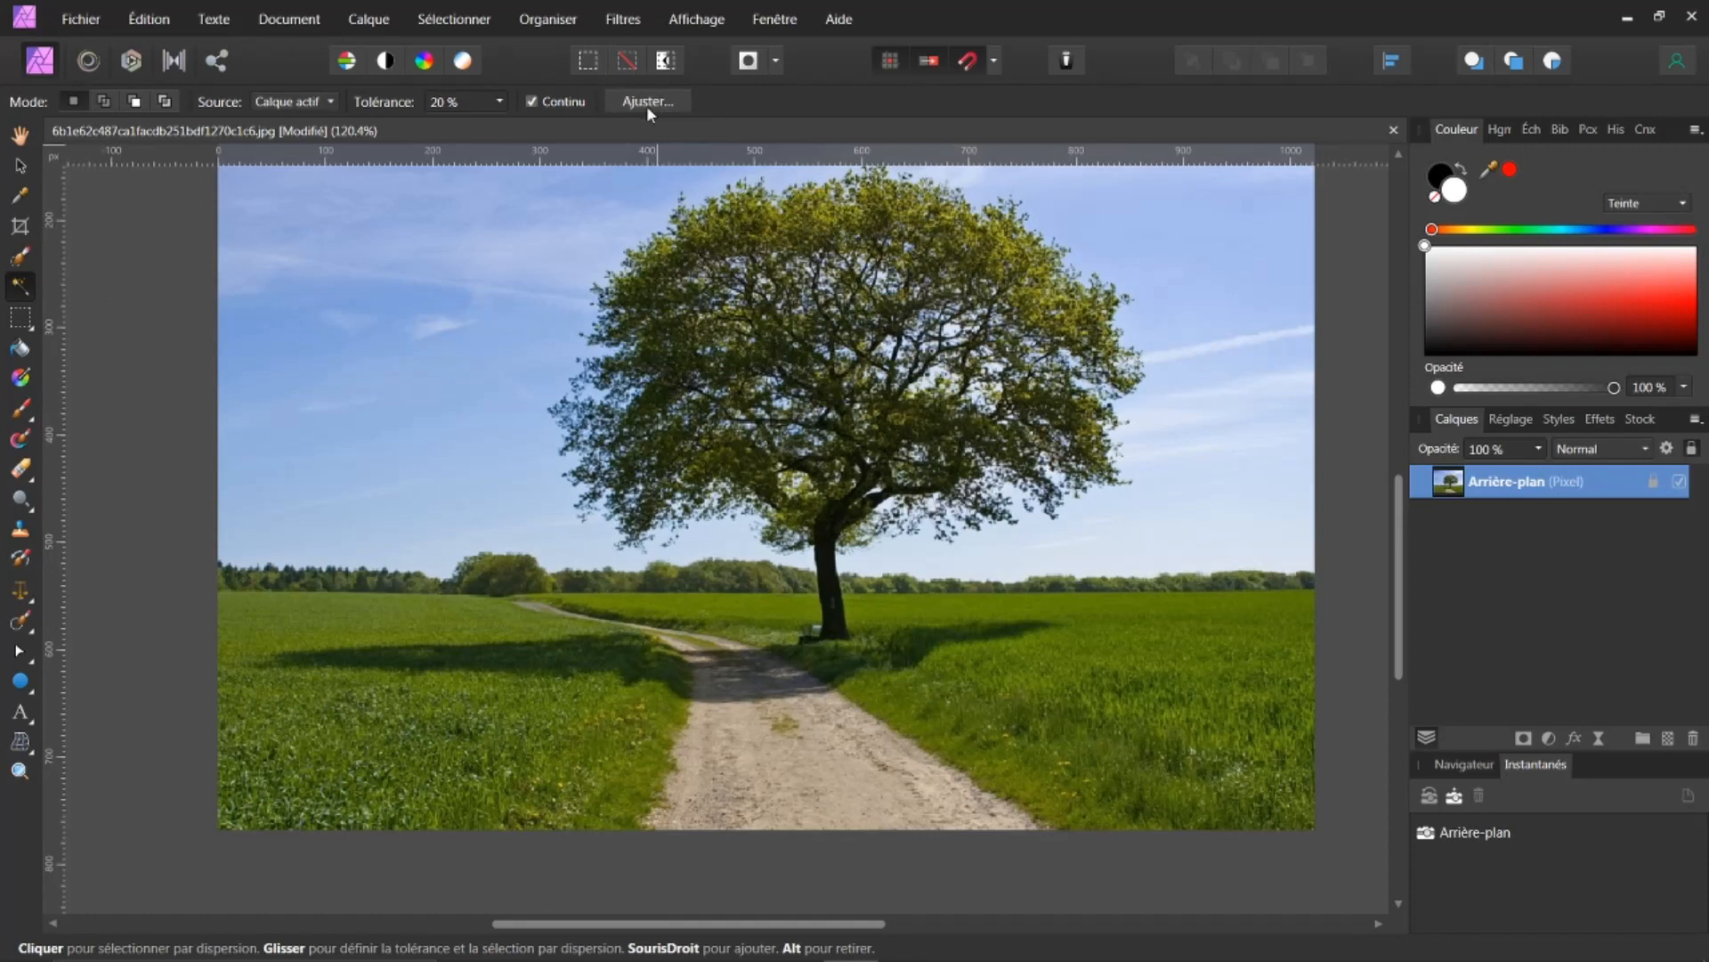
pyautogui.click(19, 318)
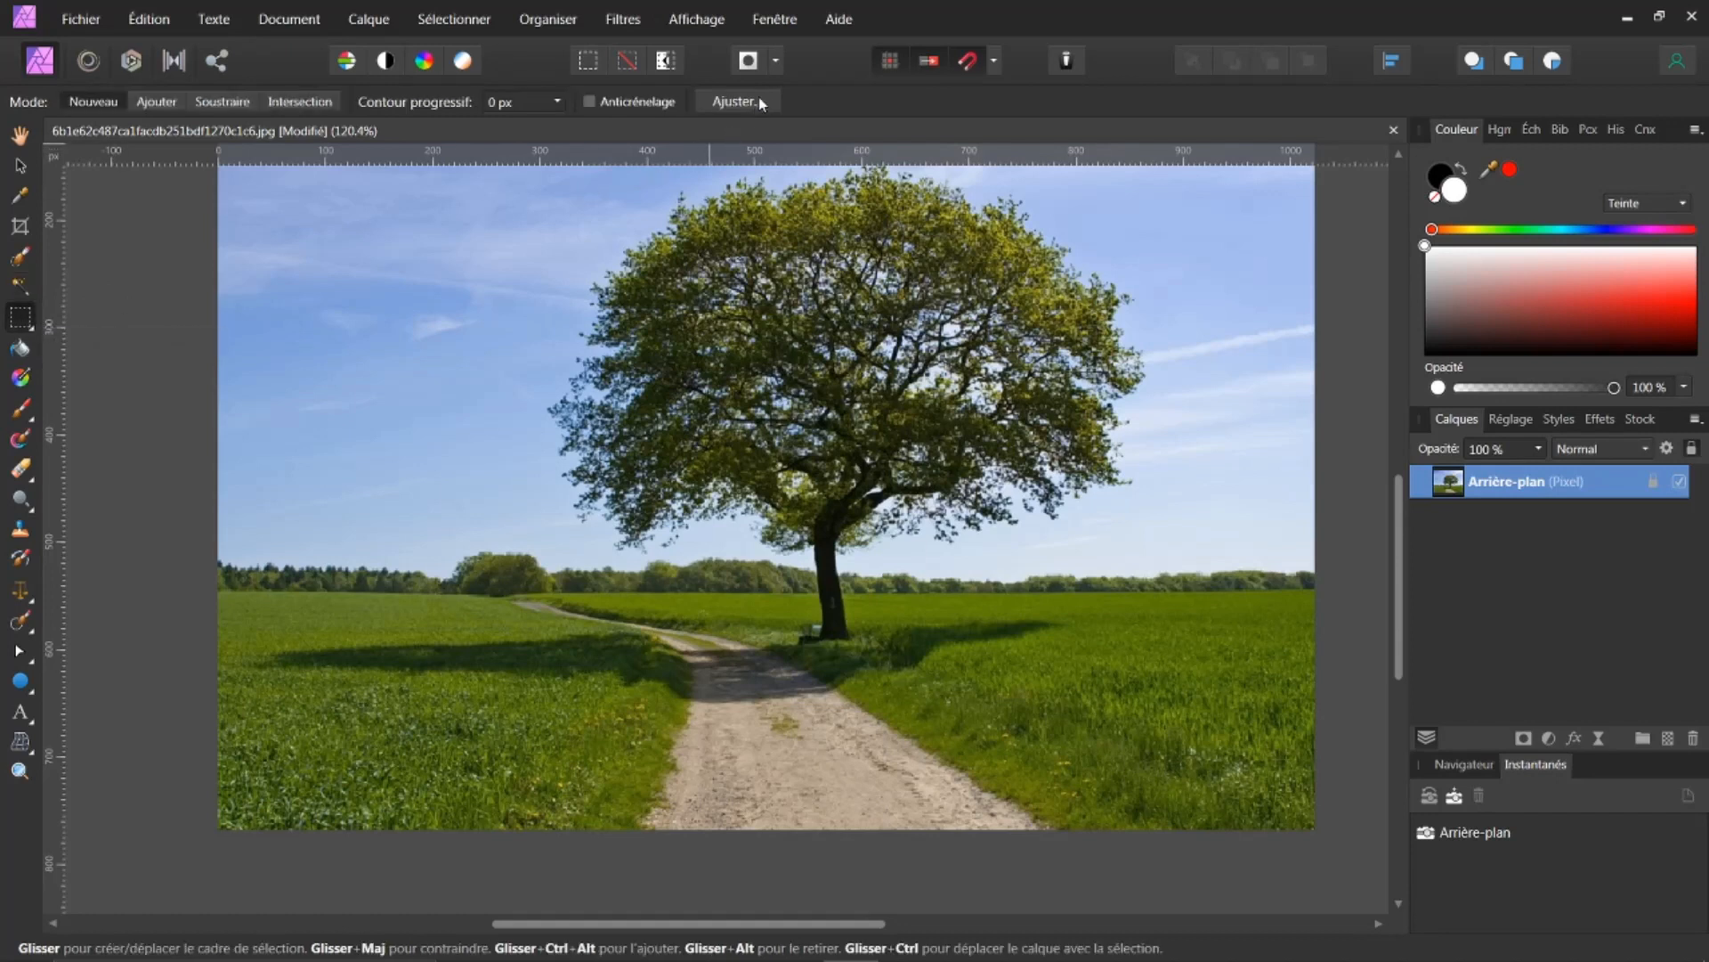
pyautogui.moveTo(528, 372); pyautogui.dragTo(850, 547)
pyautogui.click(738, 101)
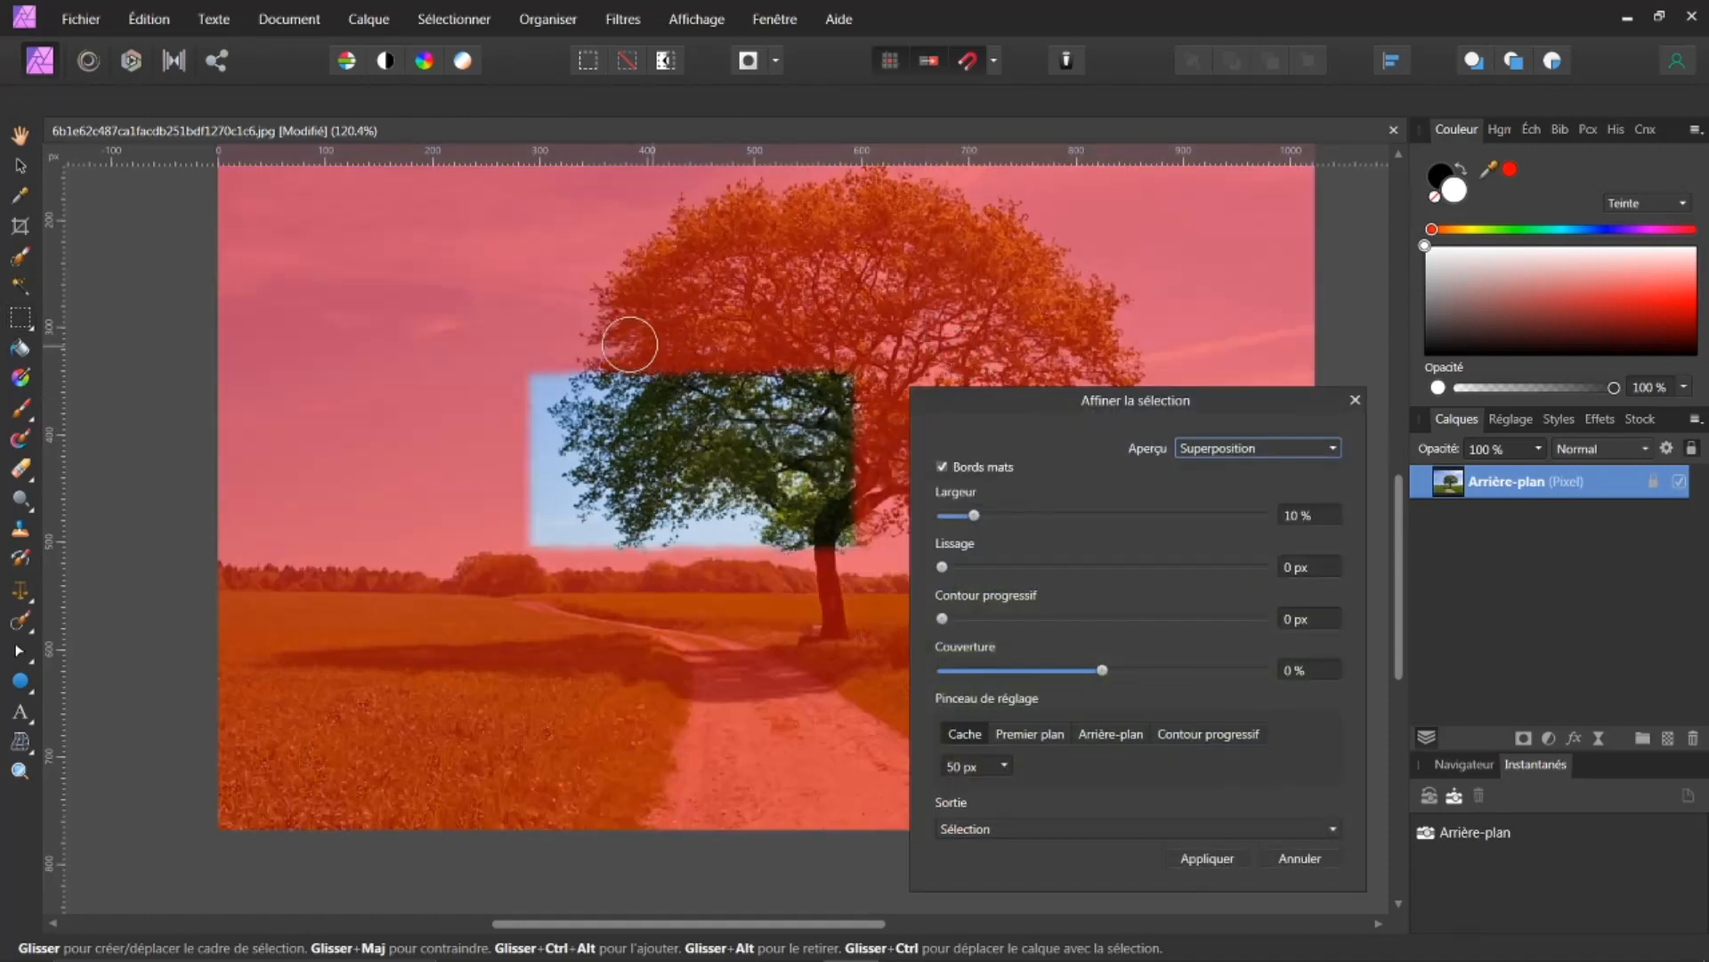
pyautogui.moveTo(594, 372)
pyautogui.mouseDown()
pyautogui.moveTo(616, 299)
pyautogui.moveTo(590, 320)
pyautogui.moveTo(592, 362)
pyautogui.moveTo(645, 263)
pyautogui.moveTo(592, 285)
pyautogui.mouseUp()
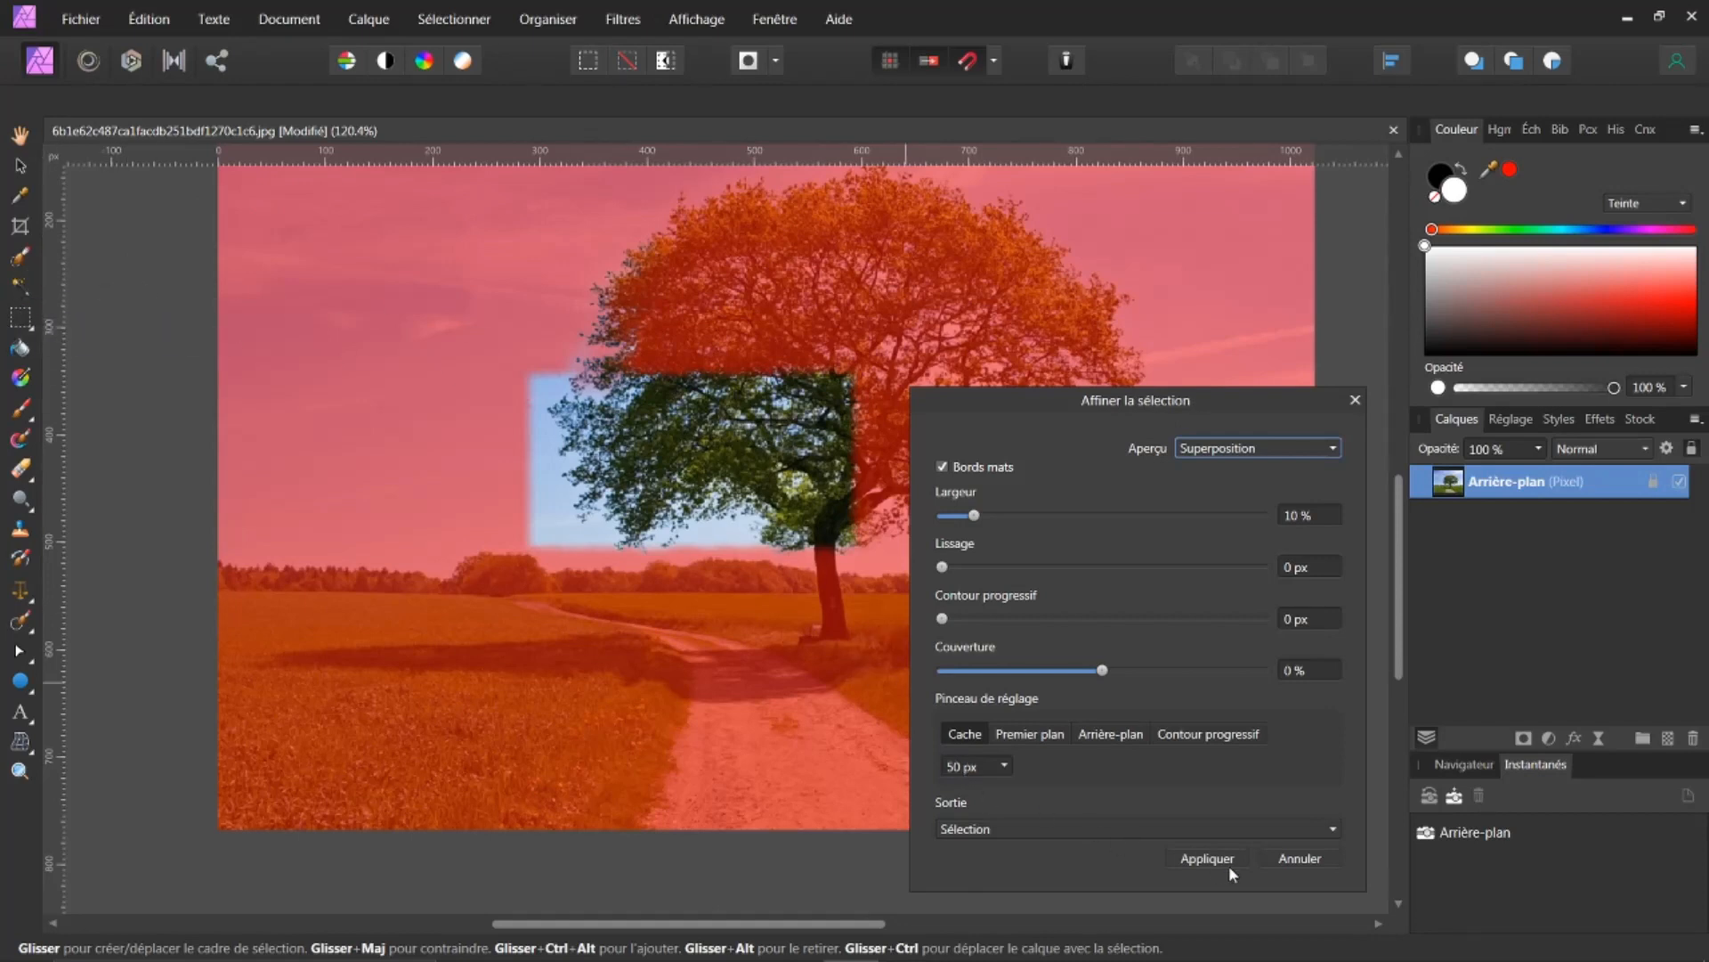
pyautogui.click(1300, 860)
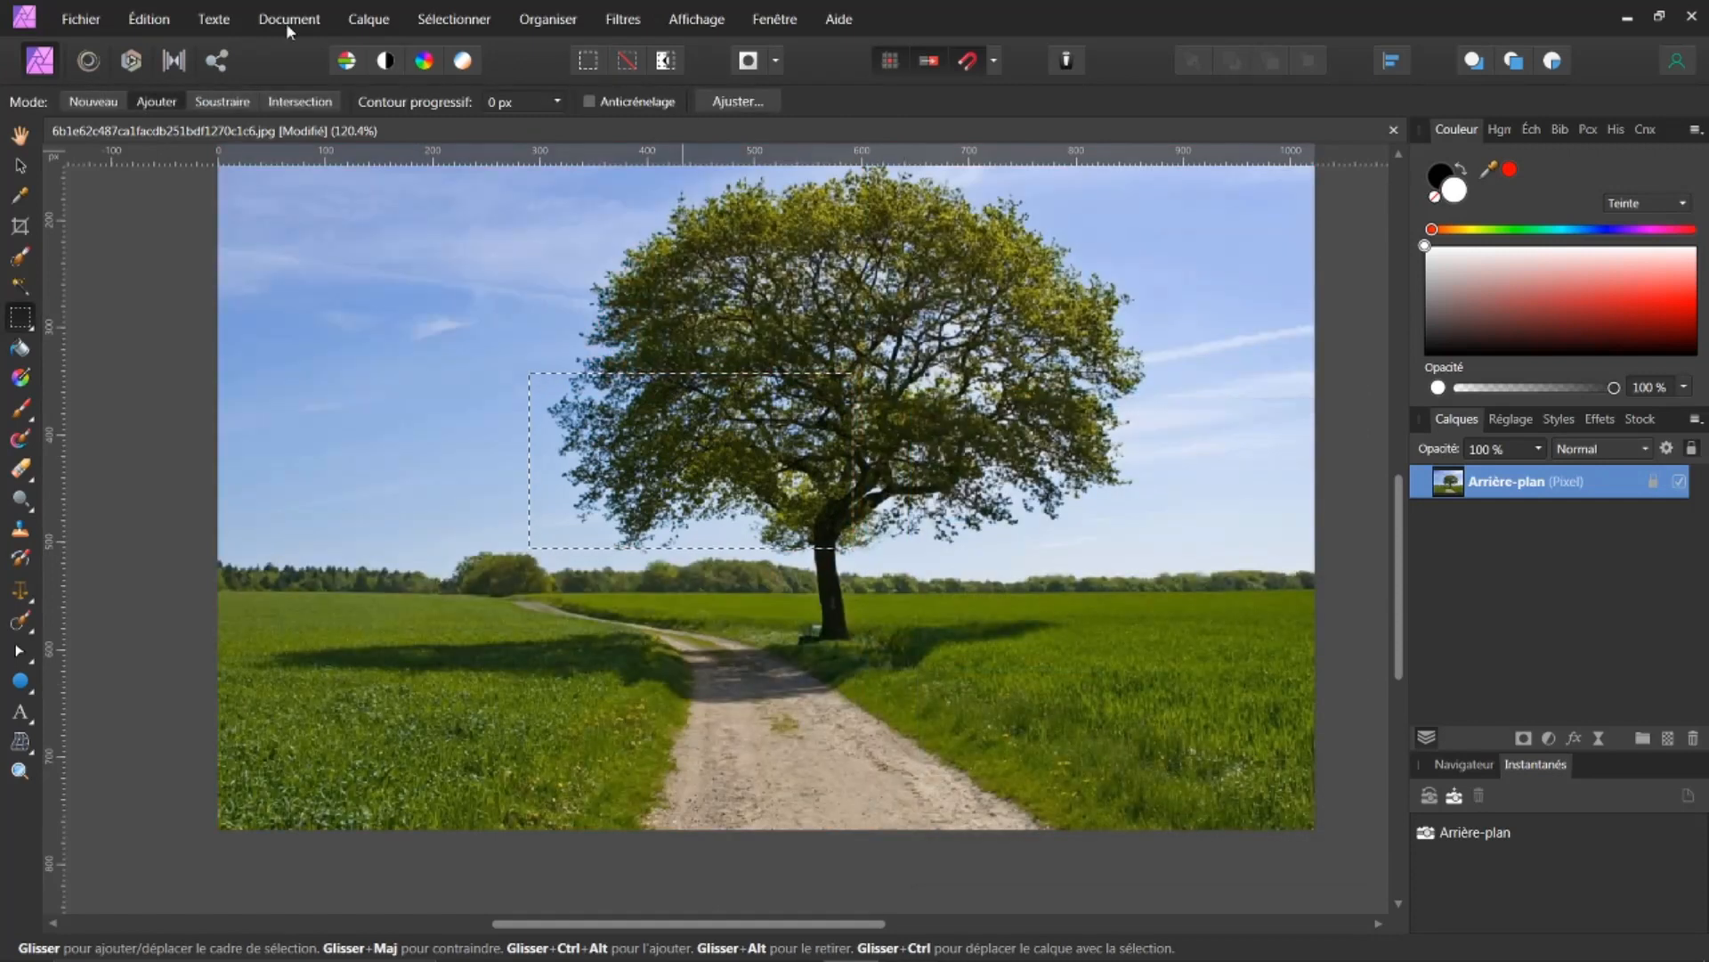
pyautogui.click(436, 19)
pyautogui.click(438, 64)
# Test Flood Select on the trunk and the grass, and select from the trunk with the tolerance set to 42%
pyautogui.click(18, 287)
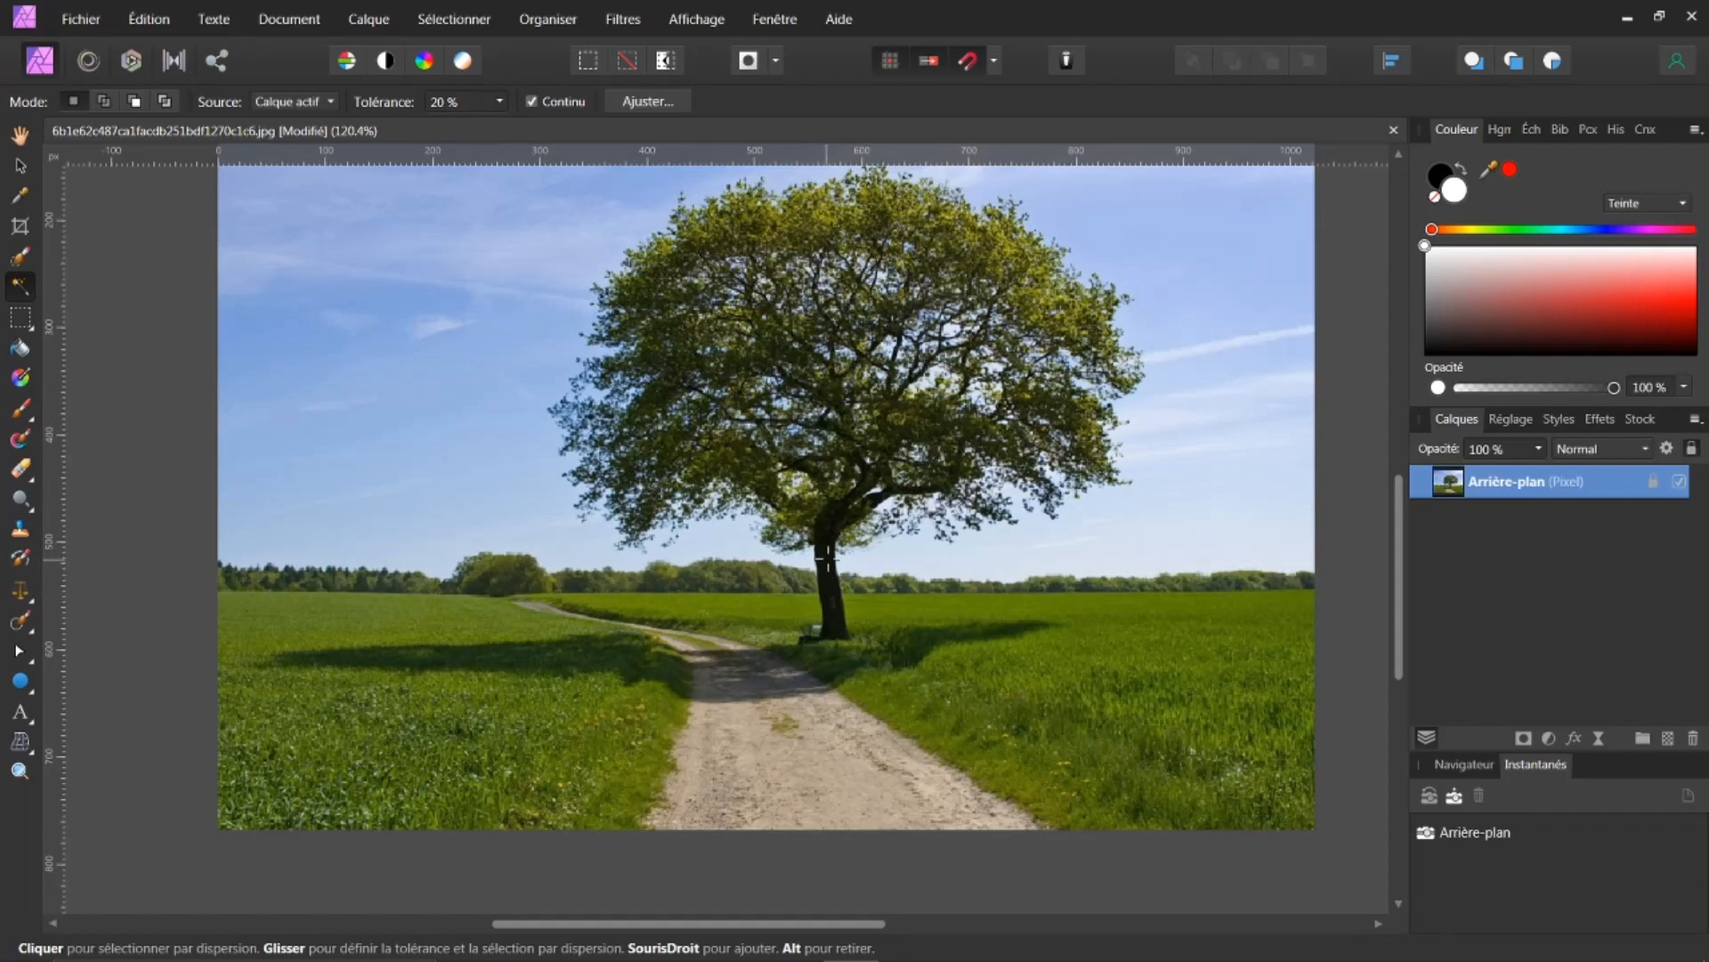
pyautogui.click(828, 592)
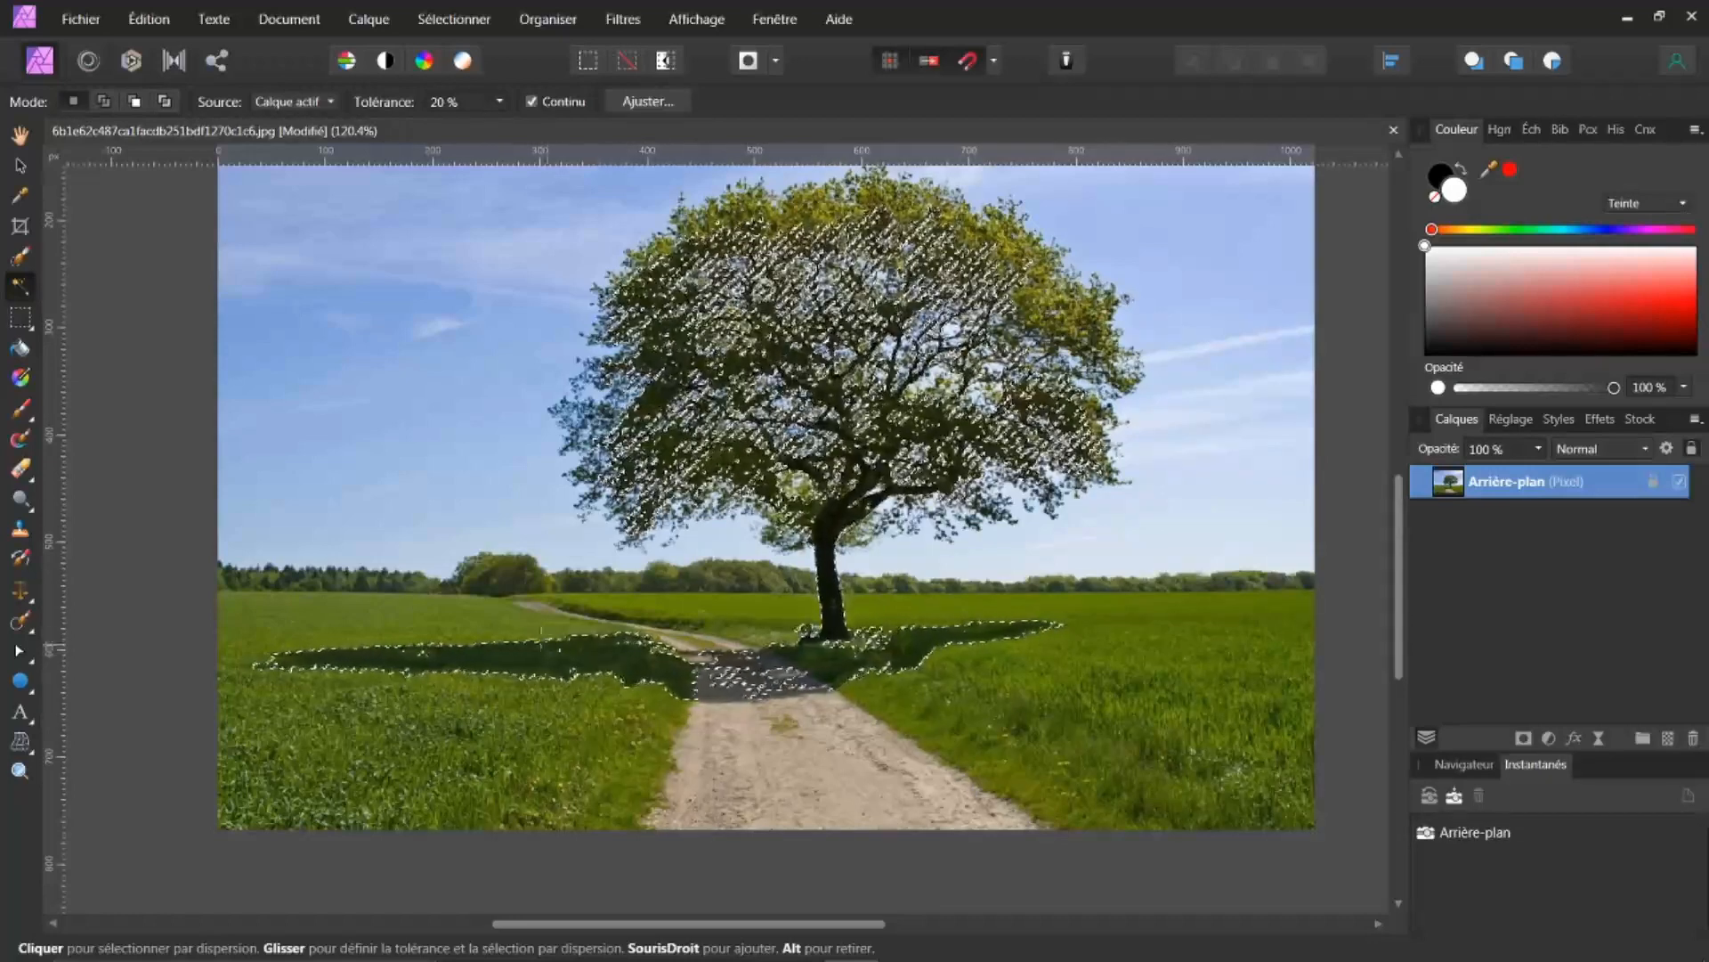
pyautogui.click(407, 623)
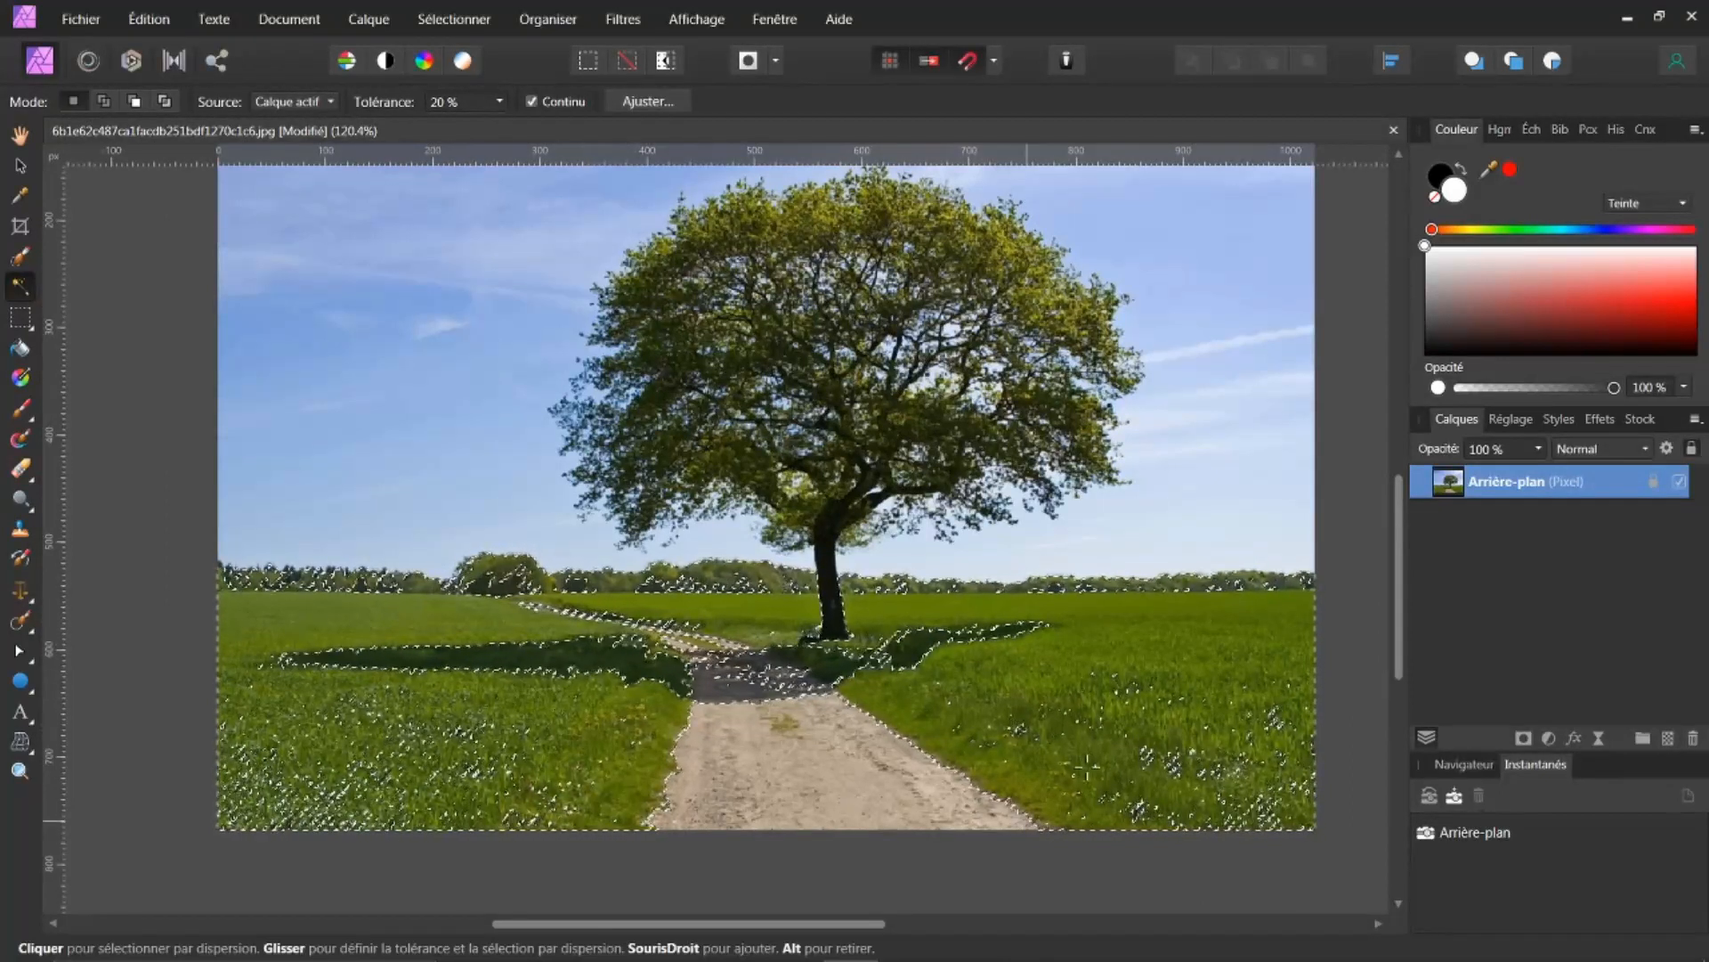
pyautogui.click(826, 588)
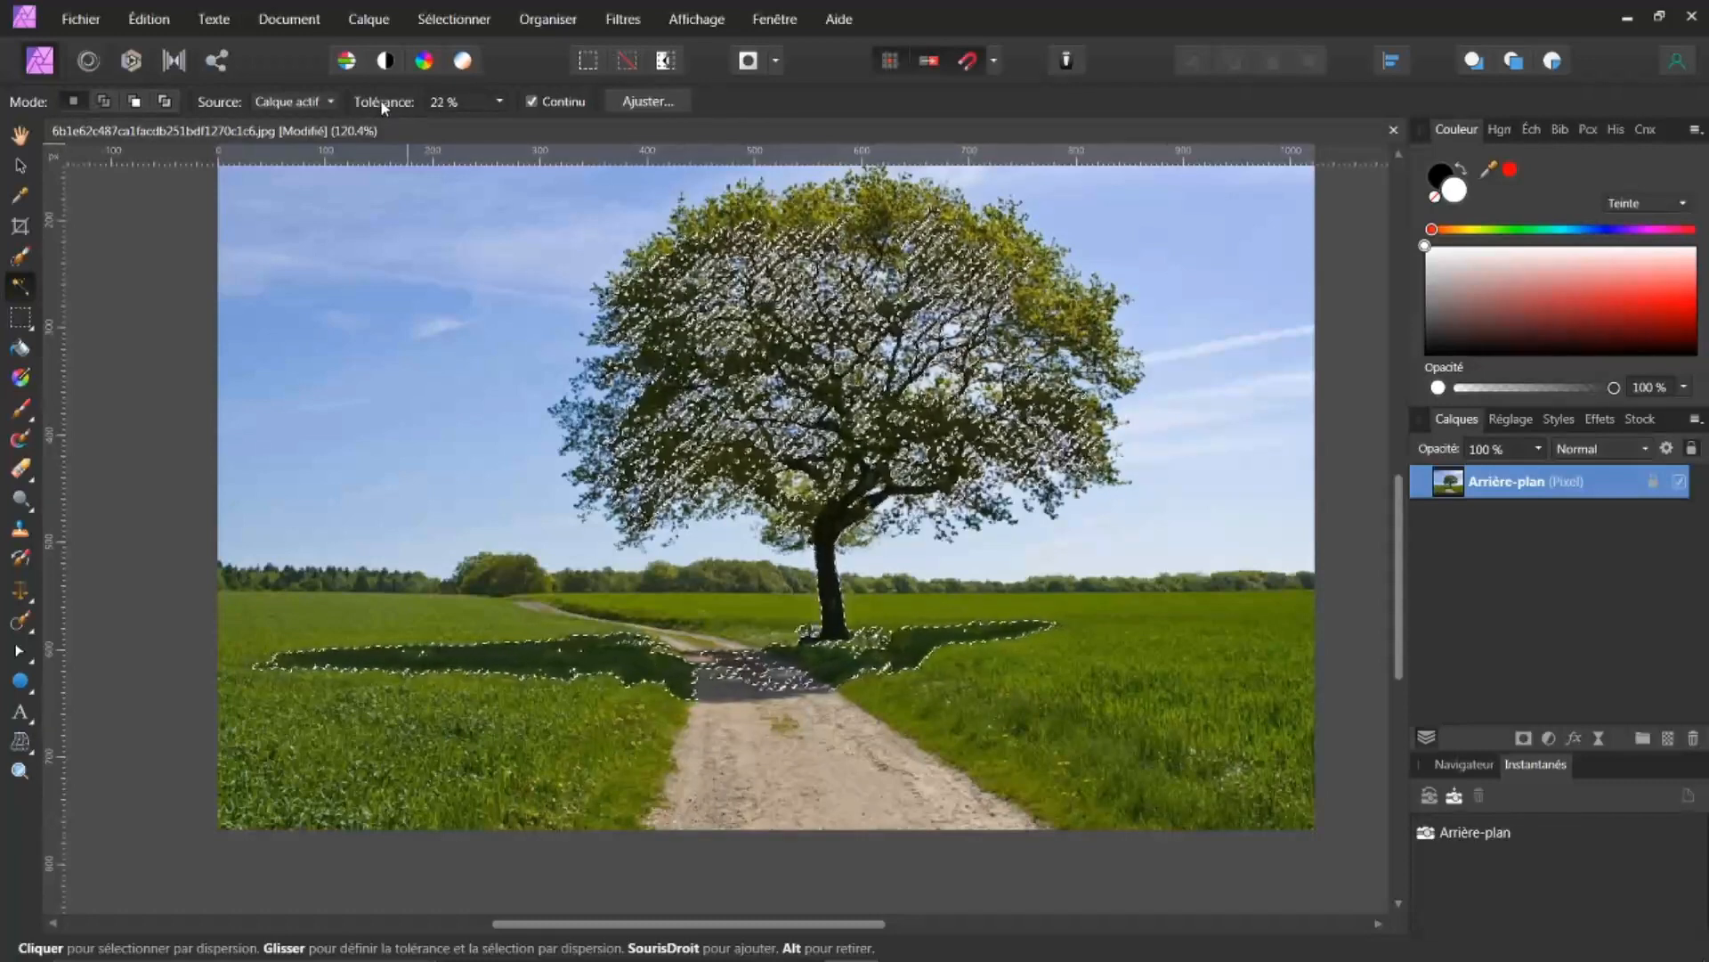
pyautogui.moveTo(415, 106)
pyautogui.mouseDown()
pyautogui.moveTo(338, 93)
pyautogui.moveTo(382, 105)
pyautogui.mouseUp()
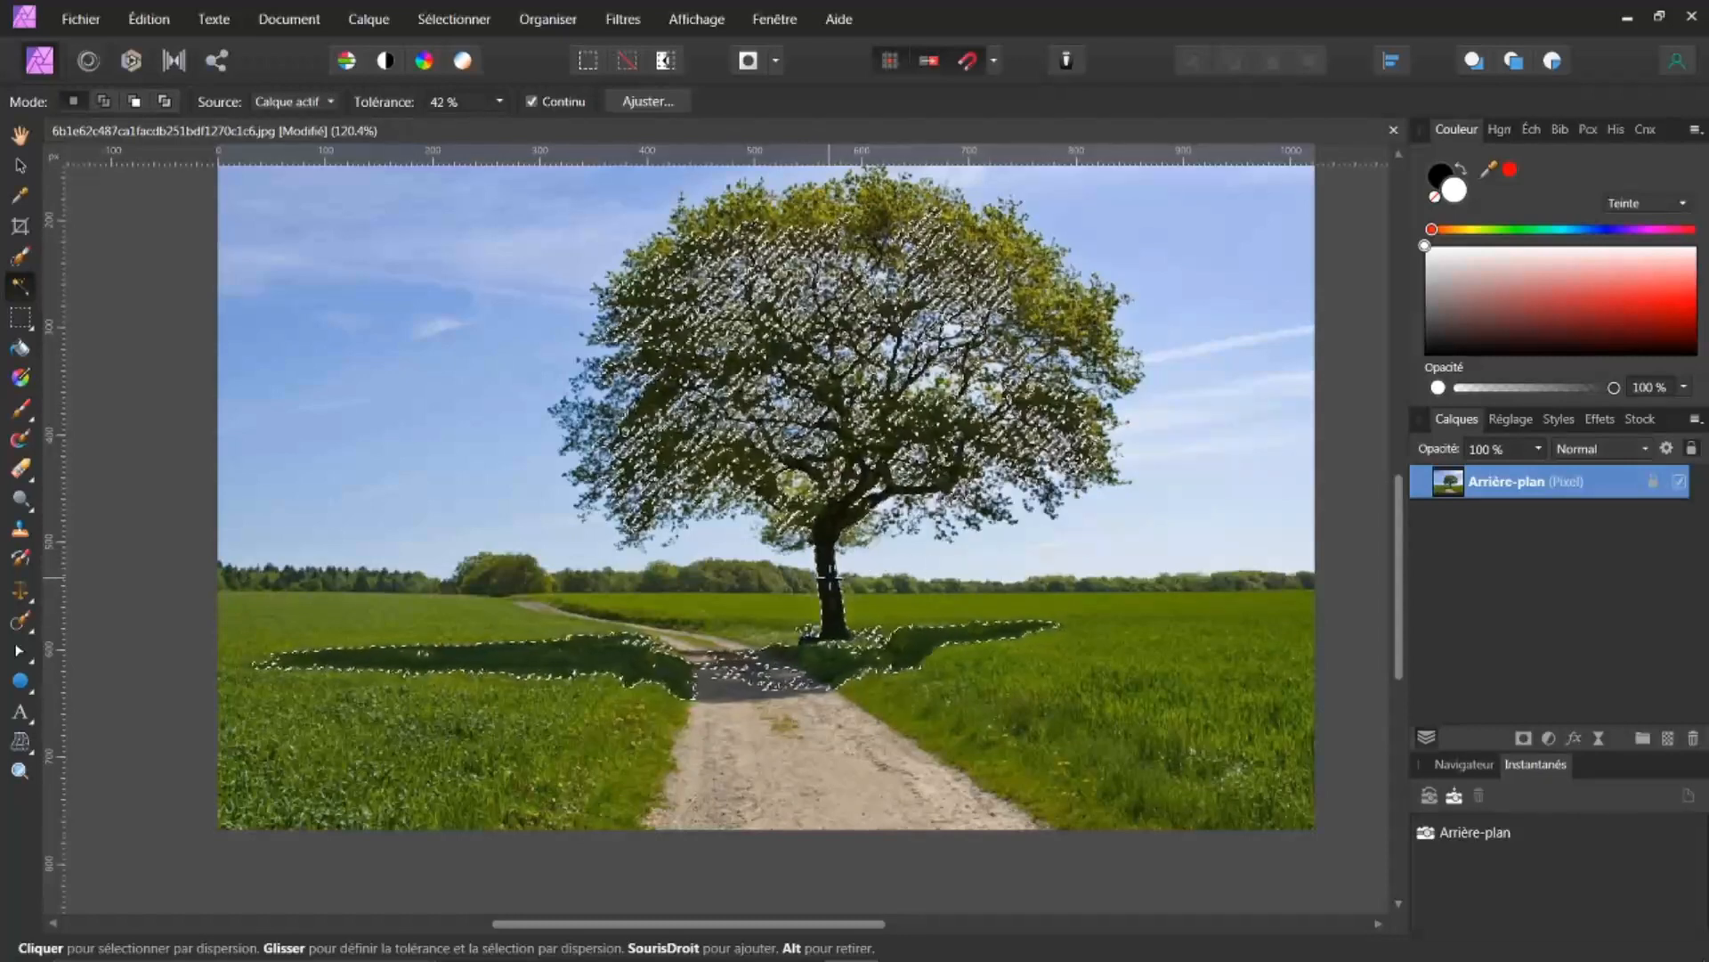
pyautogui.click(829, 579)
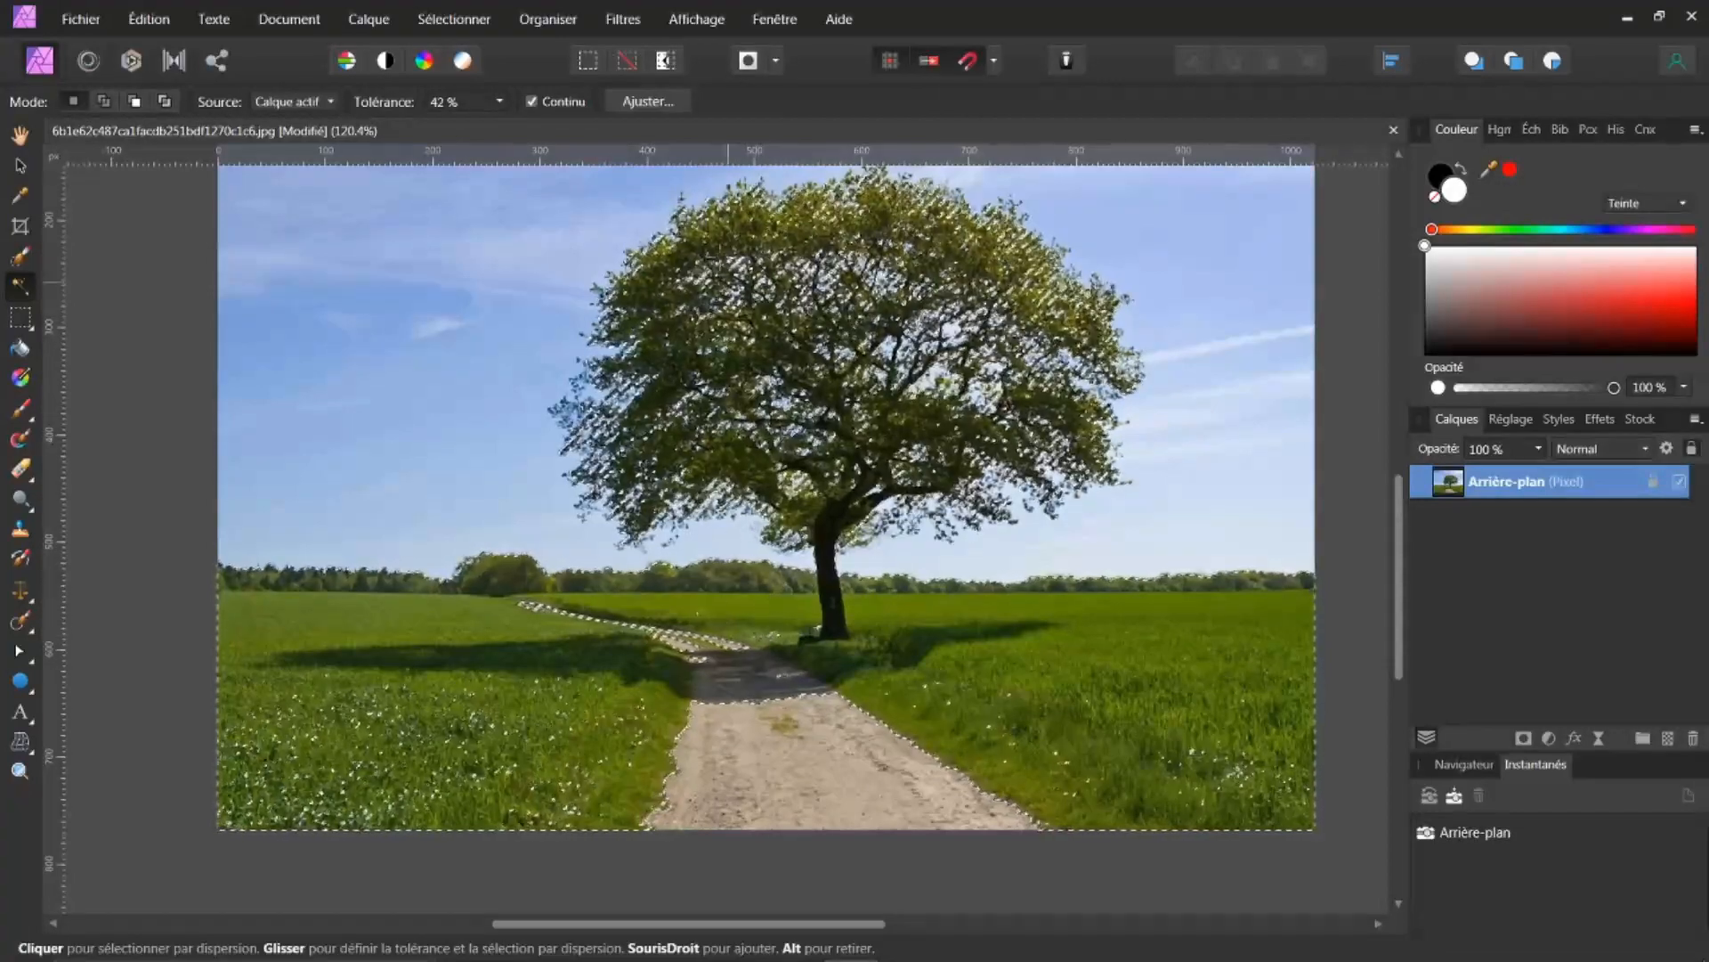
# Refine the flood selection by painting over the tree's foliage with the 50 px Cache brush
pyautogui.click(646, 102)
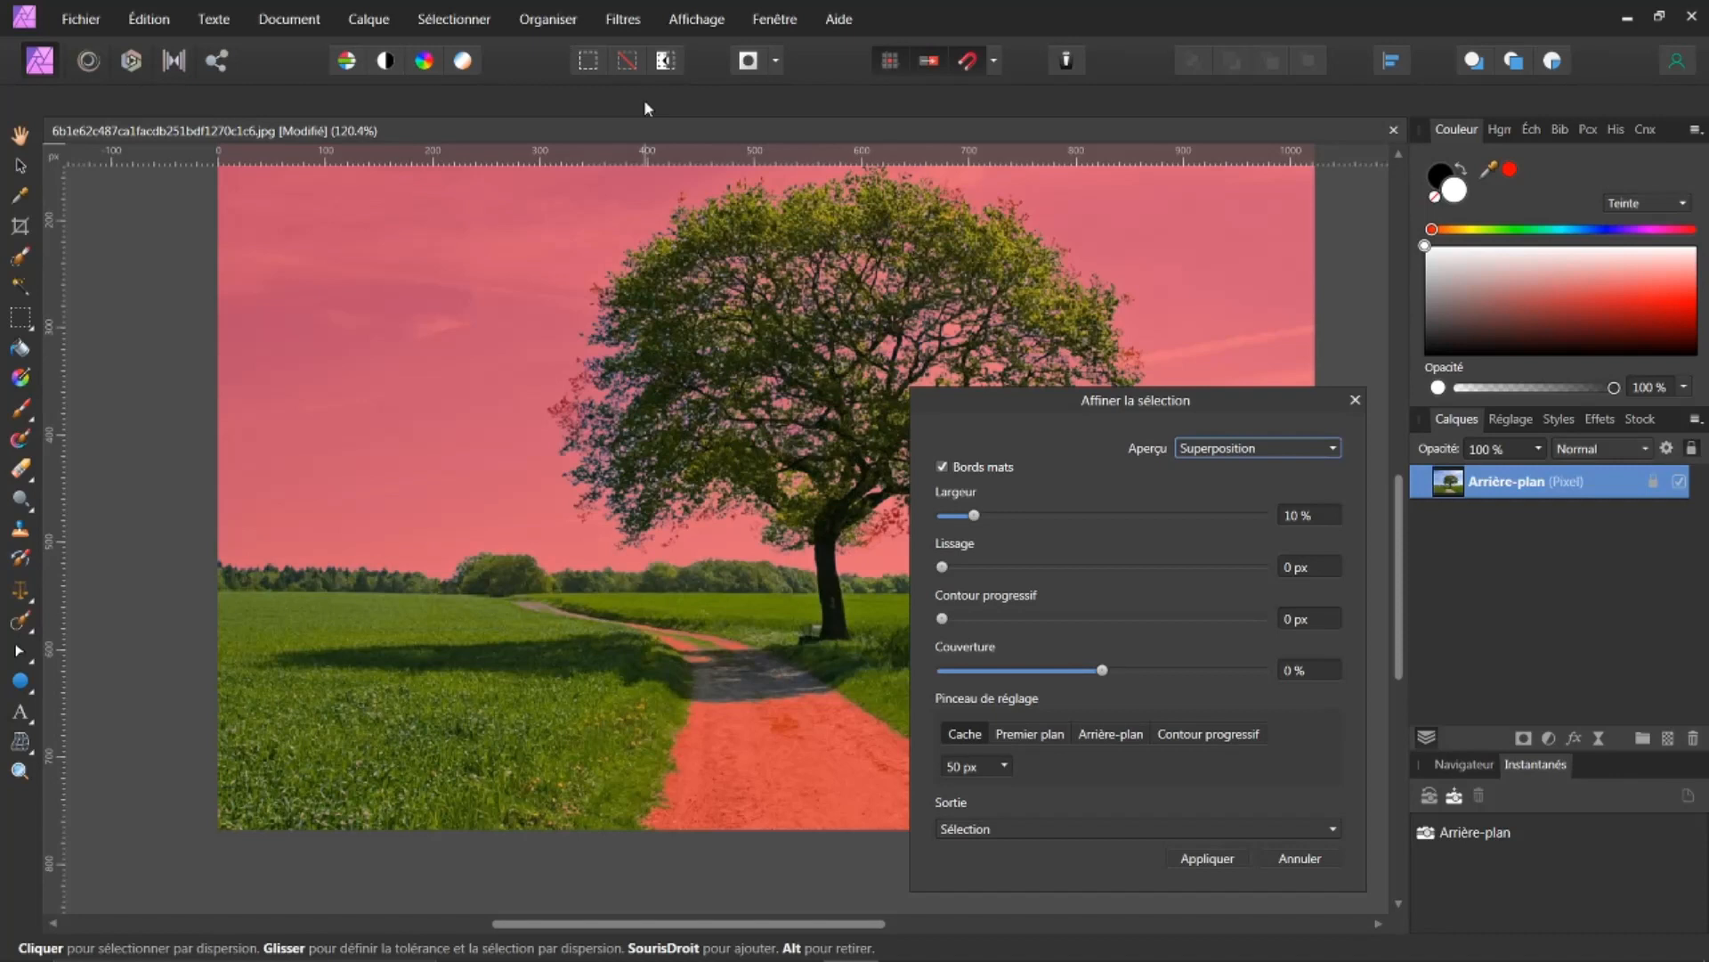
pyautogui.moveTo(1135, 402); pyautogui.dragTo(1433, 368)
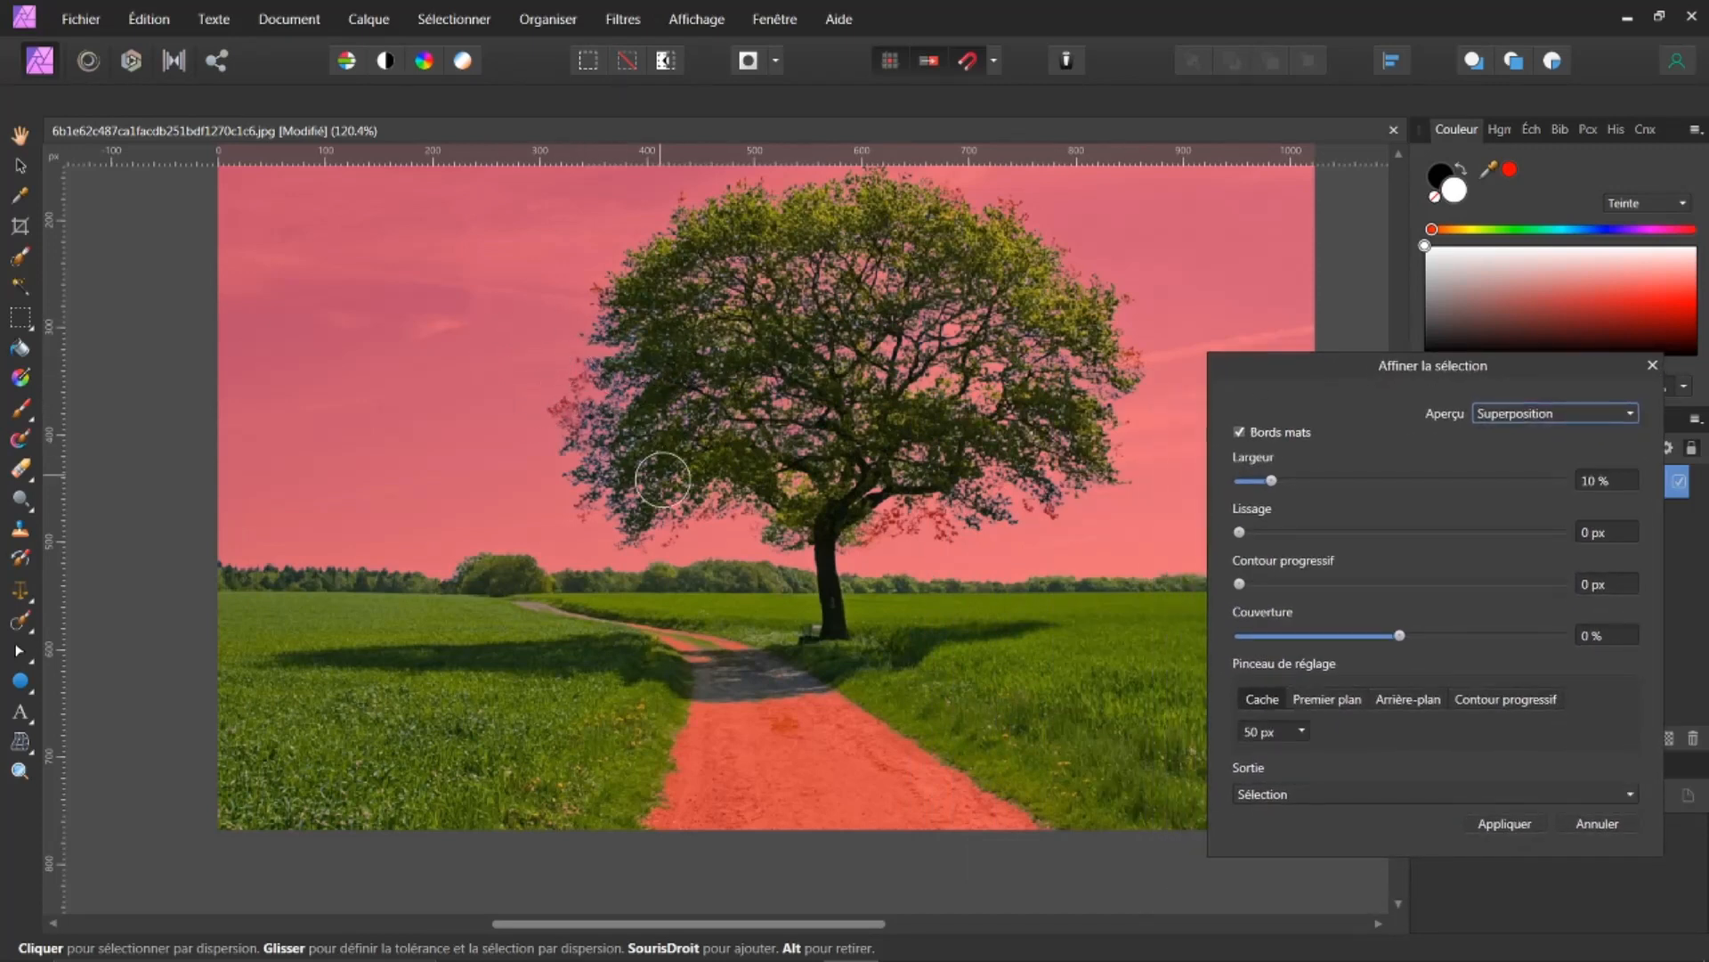
pyautogui.moveTo(732, 508)
pyautogui.mouseDown()
pyautogui.moveTo(615, 533)
pyautogui.moveTo(571, 473)
pyautogui.moveTo(593, 301)
pyautogui.moveTo(649, 219)
pyautogui.moveTo(811, 186)
pyautogui.moveTo(1012, 204)
pyautogui.moveTo(895, 169)
pyautogui.moveTo(1025, 219)
pyautogui.moveTo(1109, 287)
pyautogui.moveTo(1134, 319)
pyautogui.moveTo(1122, 397)
pyautogui.moveTo(1078, 375)
pyautogui.moveTo(1105, 429)
pyautogui.moveTo(1085, 476)
pyautogui.moveTo(1010, 518)
pyautogui.moveTo(921, 495)
pyautogui.moveTo(865, 526)
pyautogui.moveTo(924, 548)
pyautogui.moveTo(941, 549)
pyautogui.moveTo(921, 533)
pyautogui.moveTo(953, 475)
pyautogui.moveTo(918, 442)
pyautogui.moveTo(892, 453)
pyautogui.moveTo(1048, 509)
pyautogui.moveTo(1094, 510)
pyautogui.moveTo(1139, 466)
pyautogui.moveTo(1139, 320)
pyautogui.moveTo(1081, 237)
pyautogui.moveTo(1044, 318)
pyautogui.mouseUp()
pyautogui.moveTo(1308, 360); pyautogui.dragTo(1265, 195)
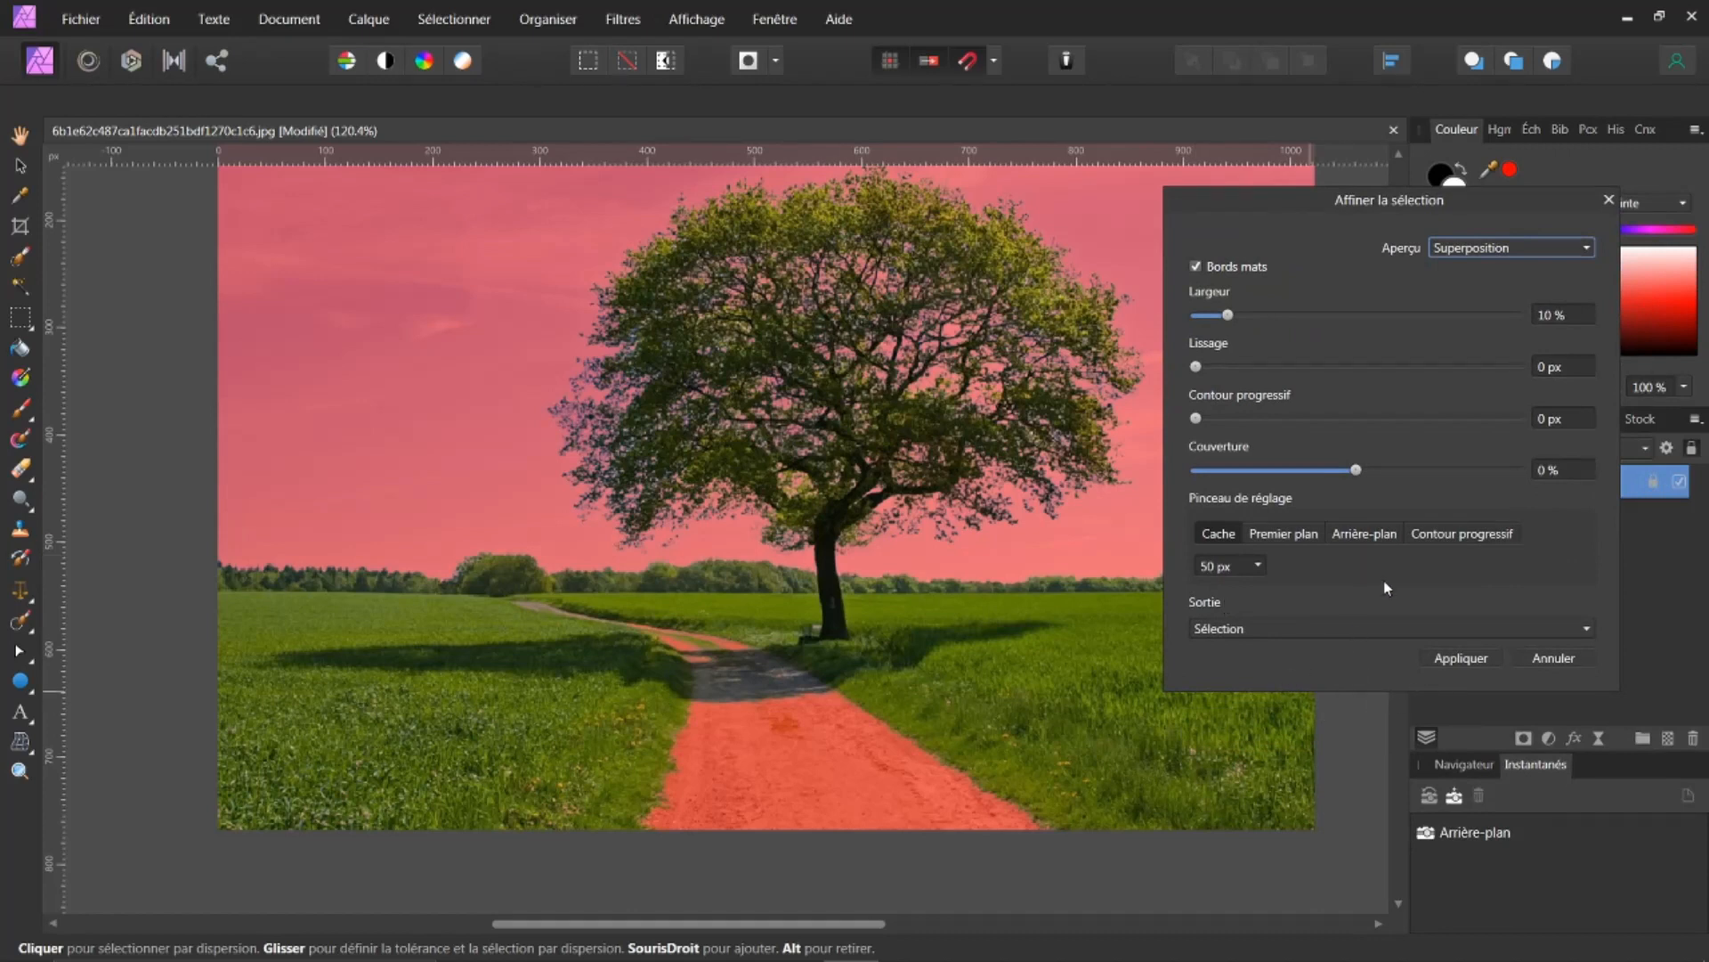
# Output the refined selection as a new layer (Nouveau calque), then undo that output
pyautogui.click(1587, 629)
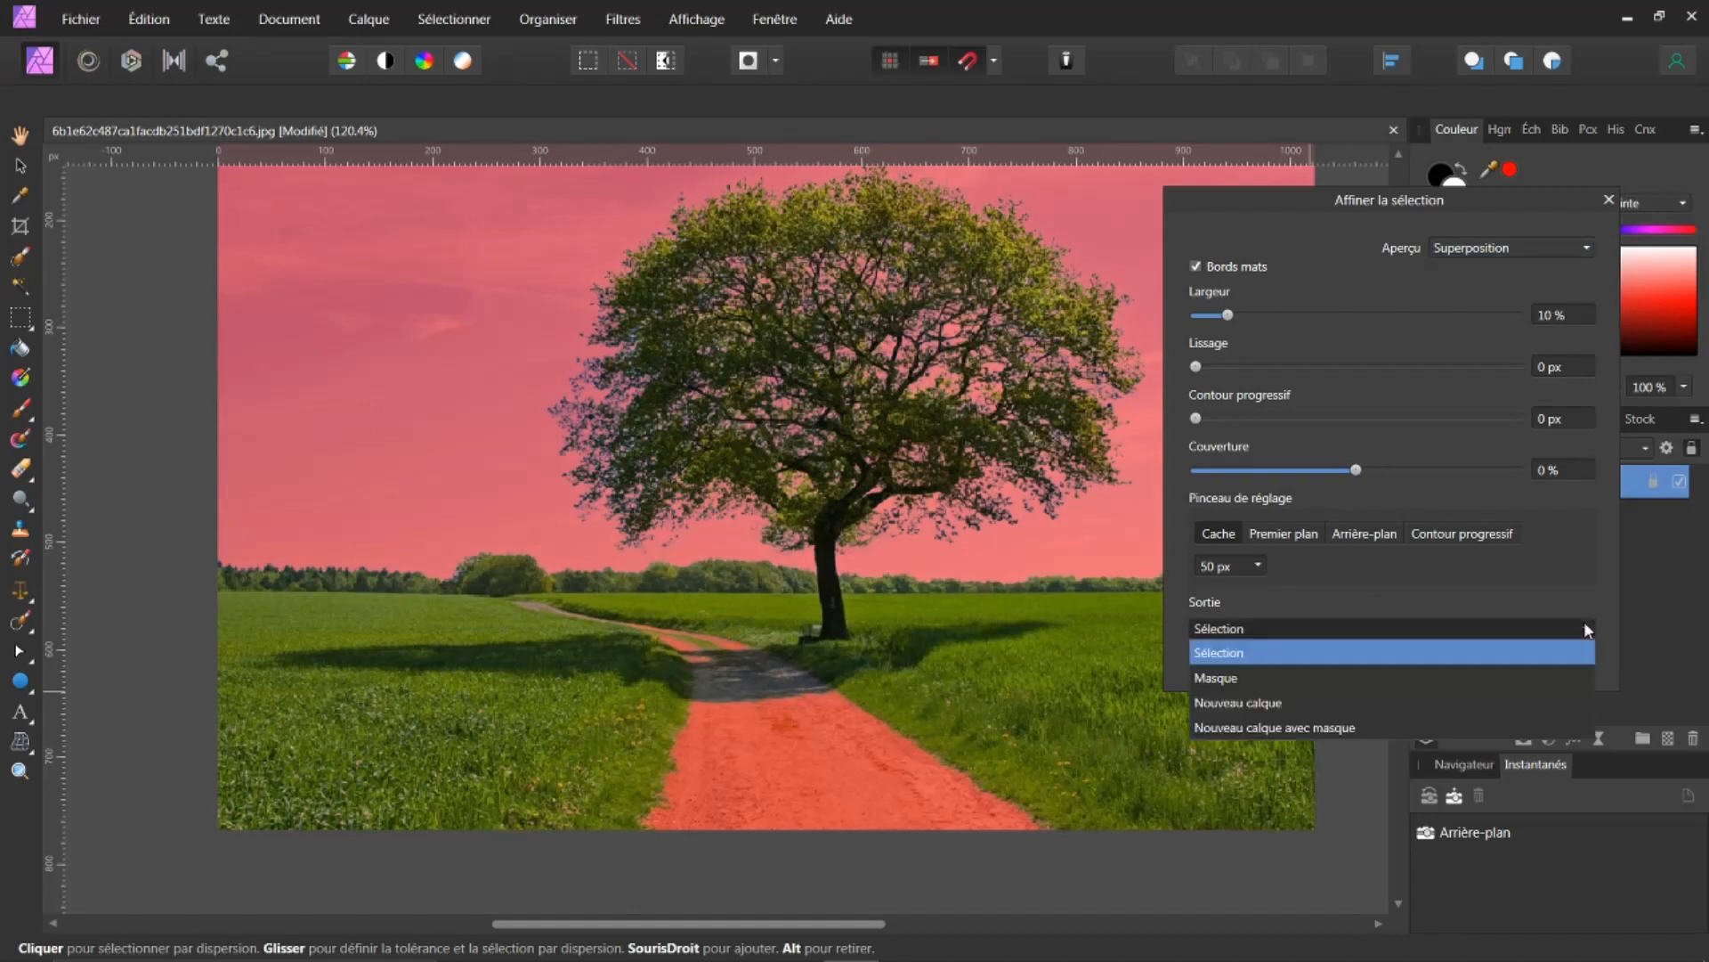
pyautogui.click(1235, 703)
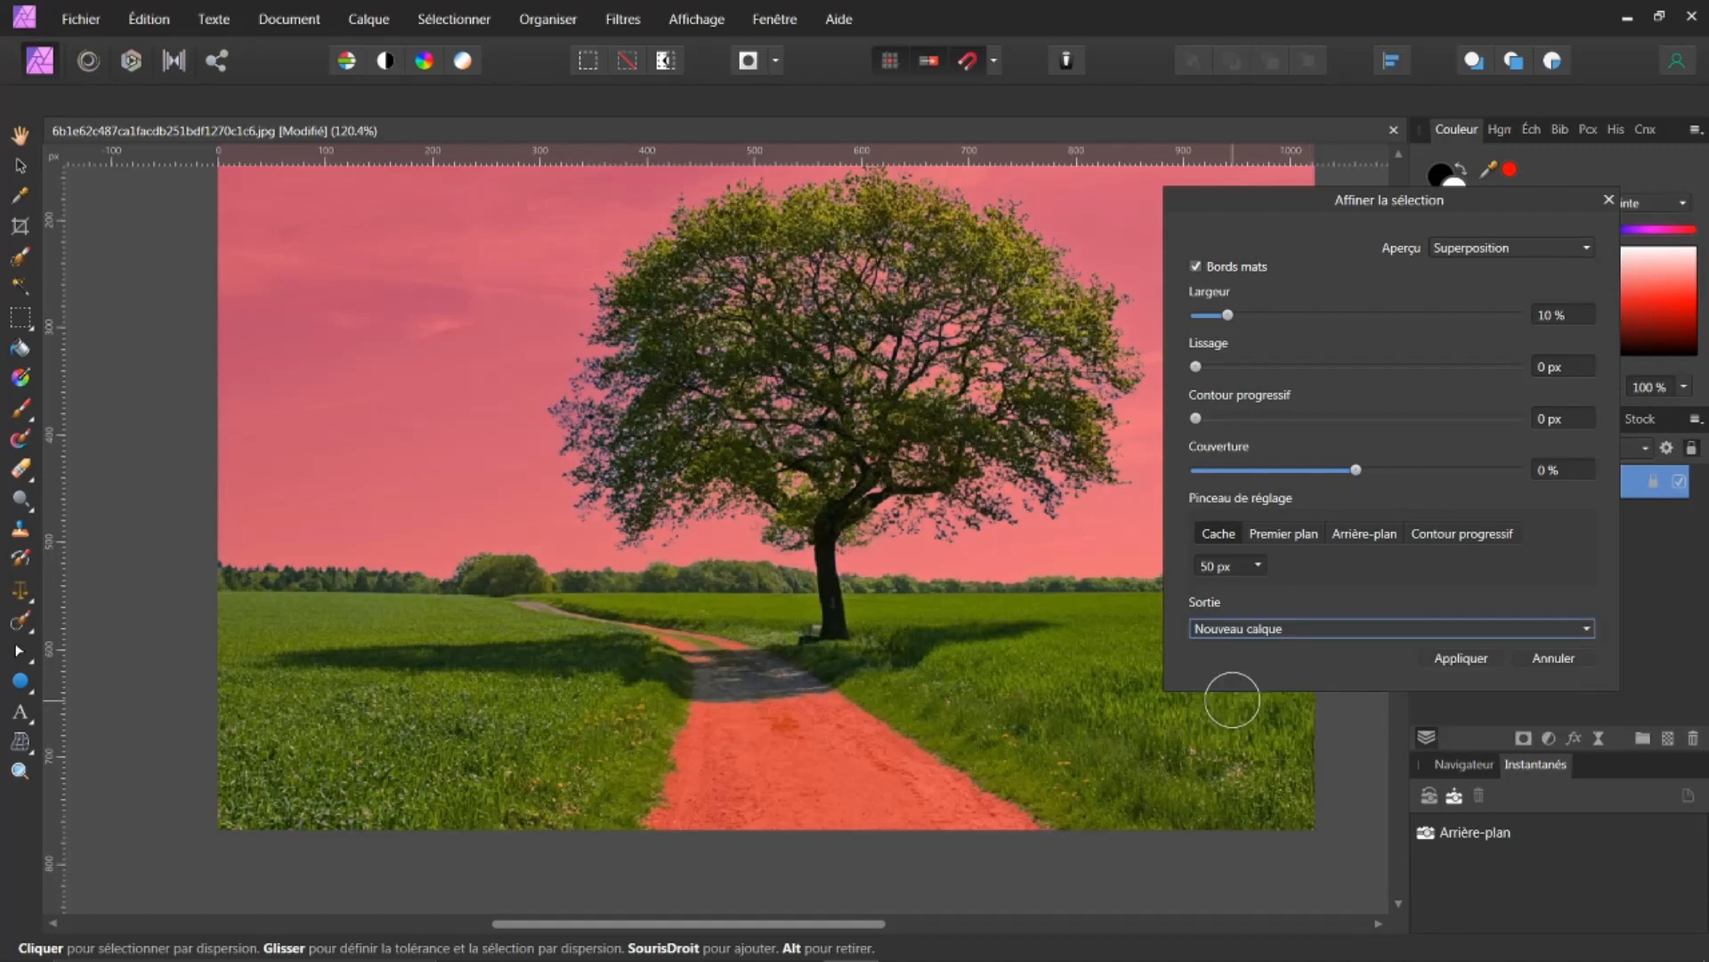
pyautogui.click(1466, 661)
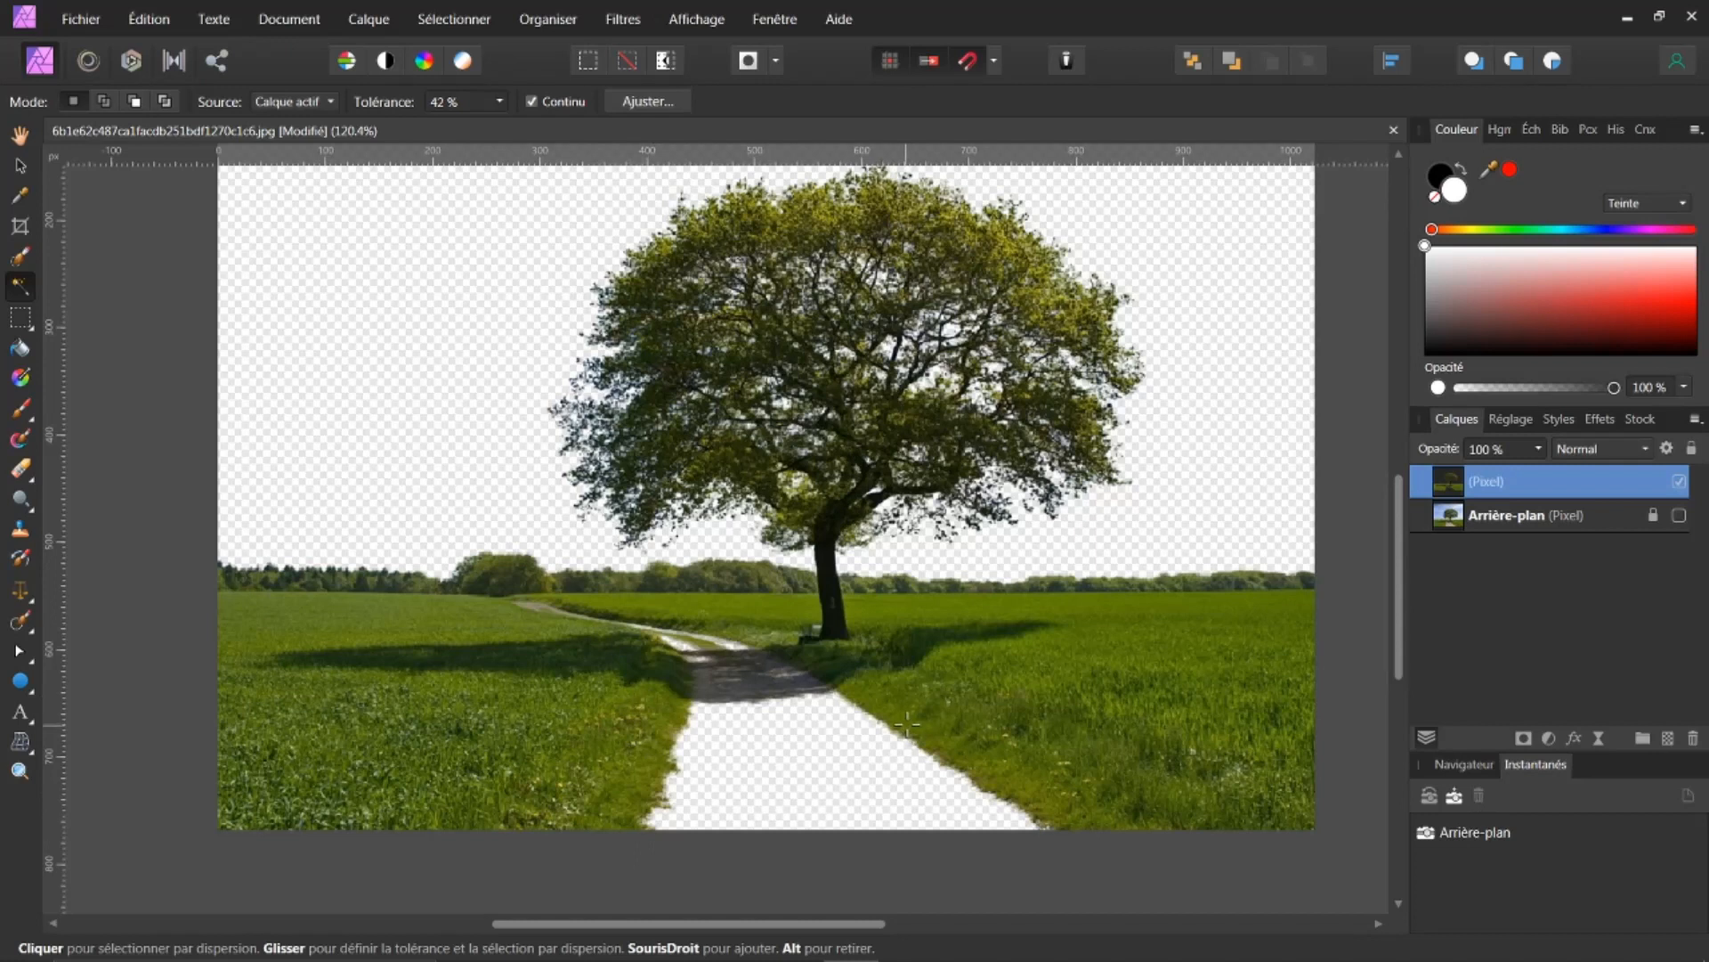
pyautogui.hotkey('ctrl', 'z')
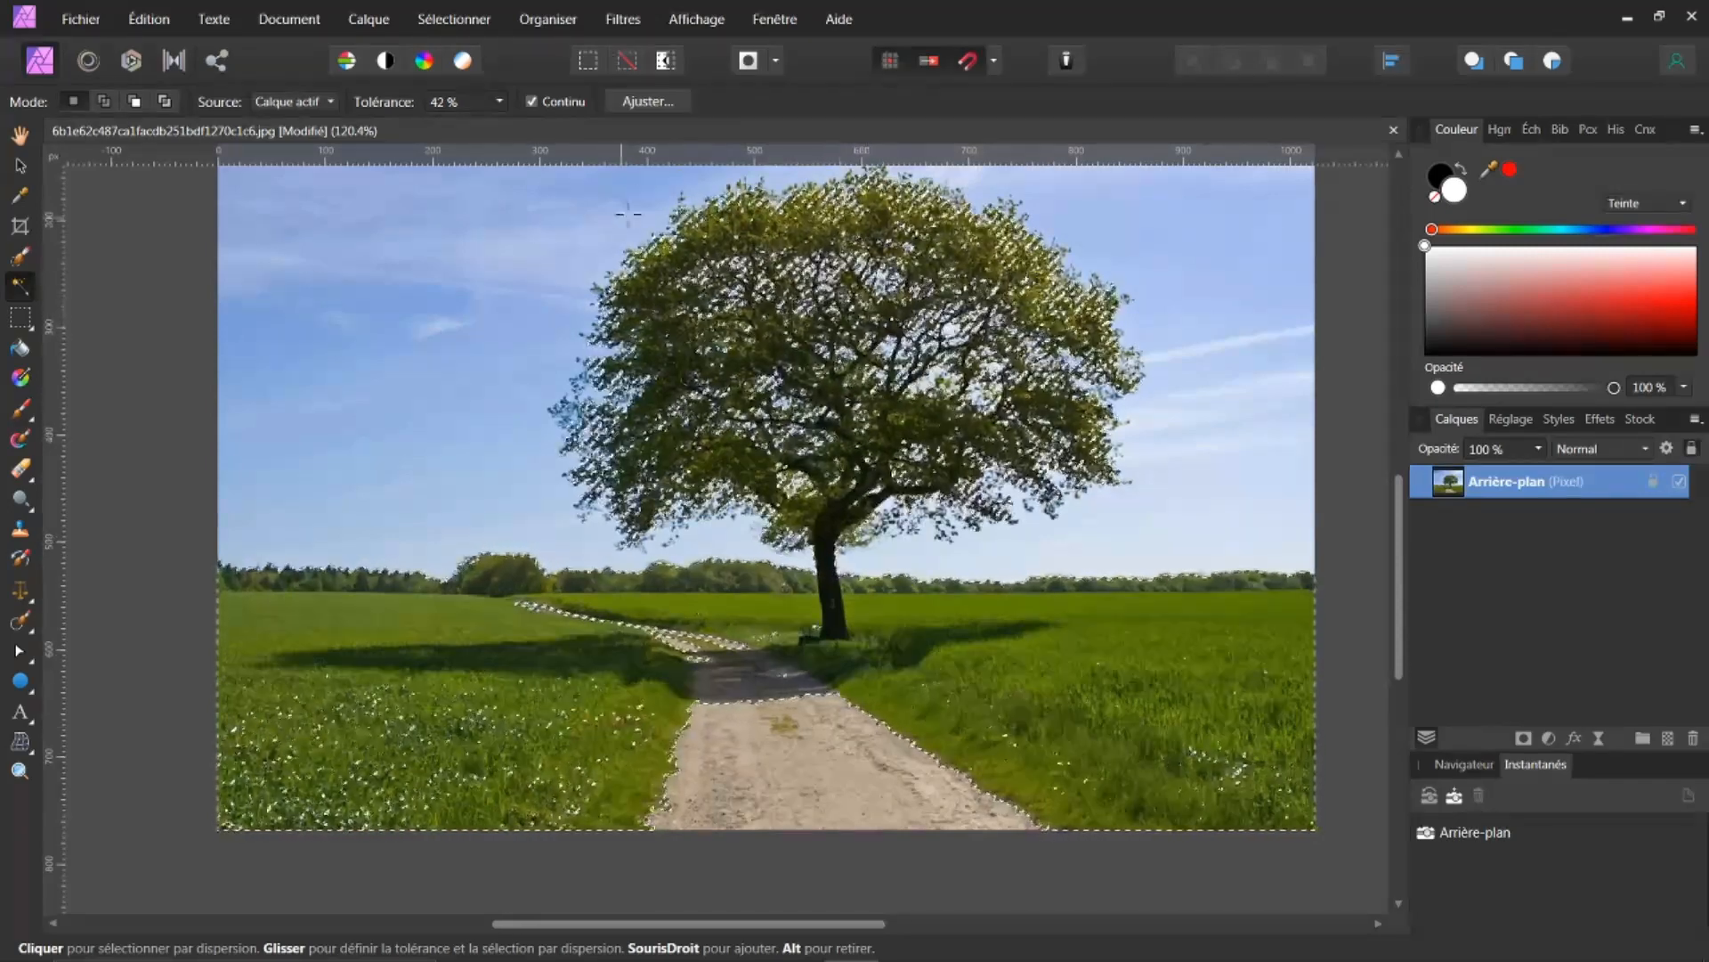
# Refine the tree and grass selection again and output the result as a selection (Sélection)
pyautogui.click(660, 101)
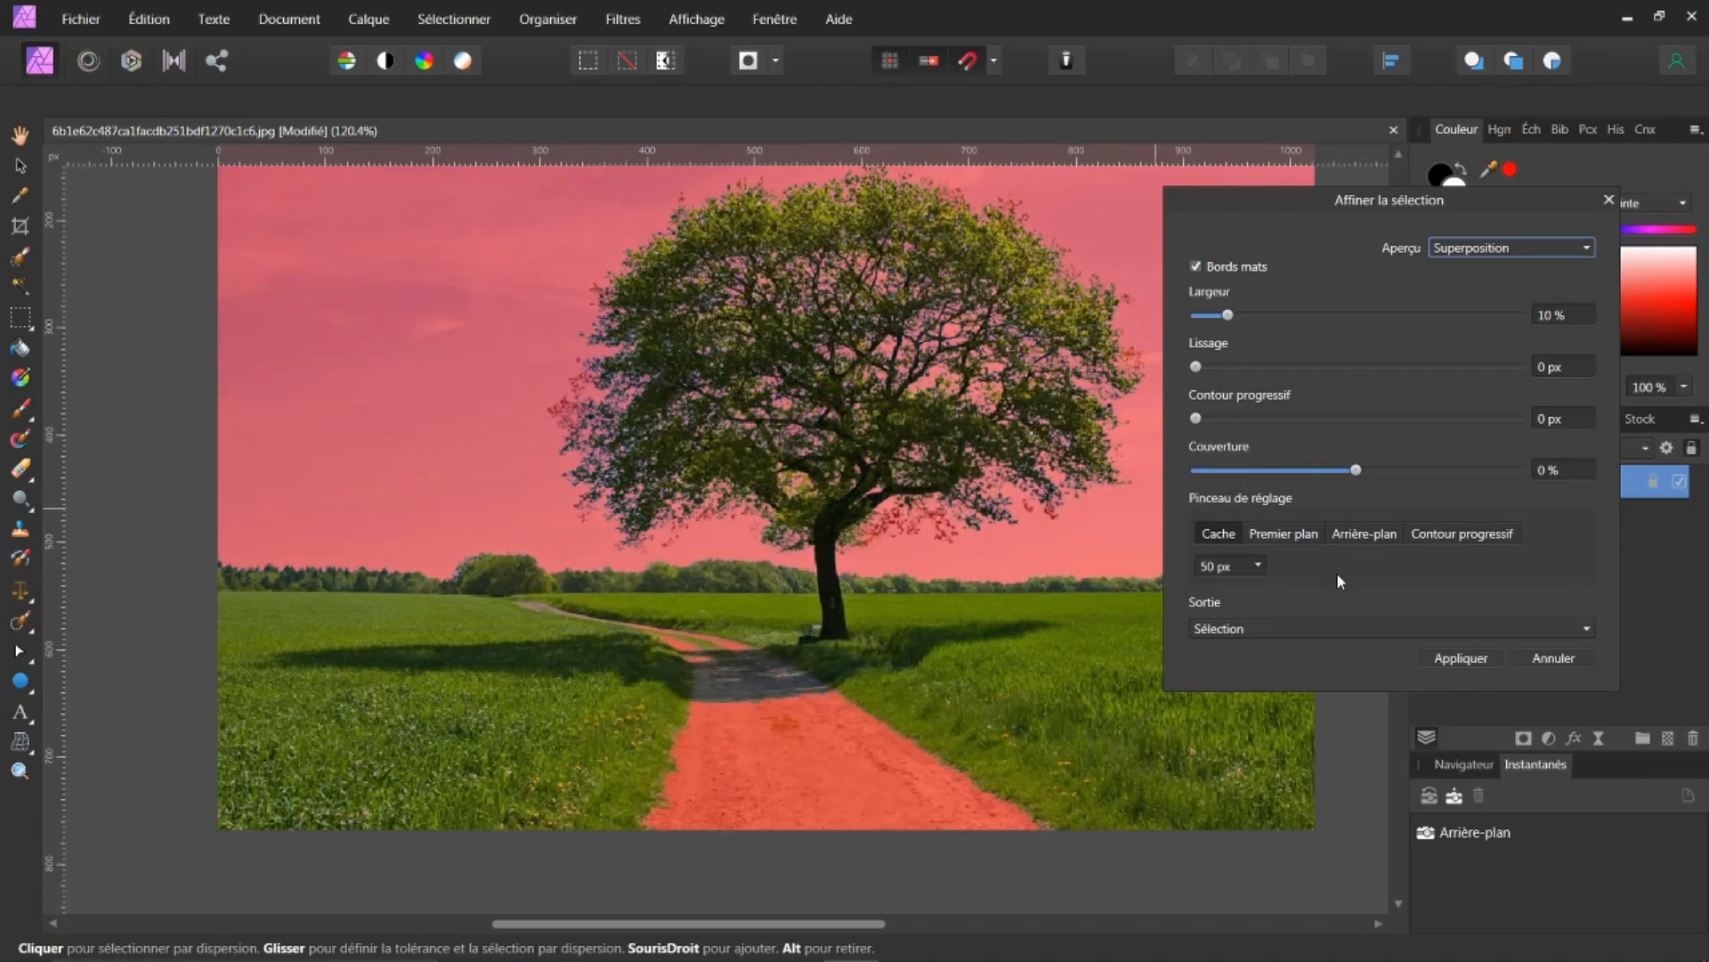
pyautogui.click(1588, 628)
pyautogui.click(1590, 631)
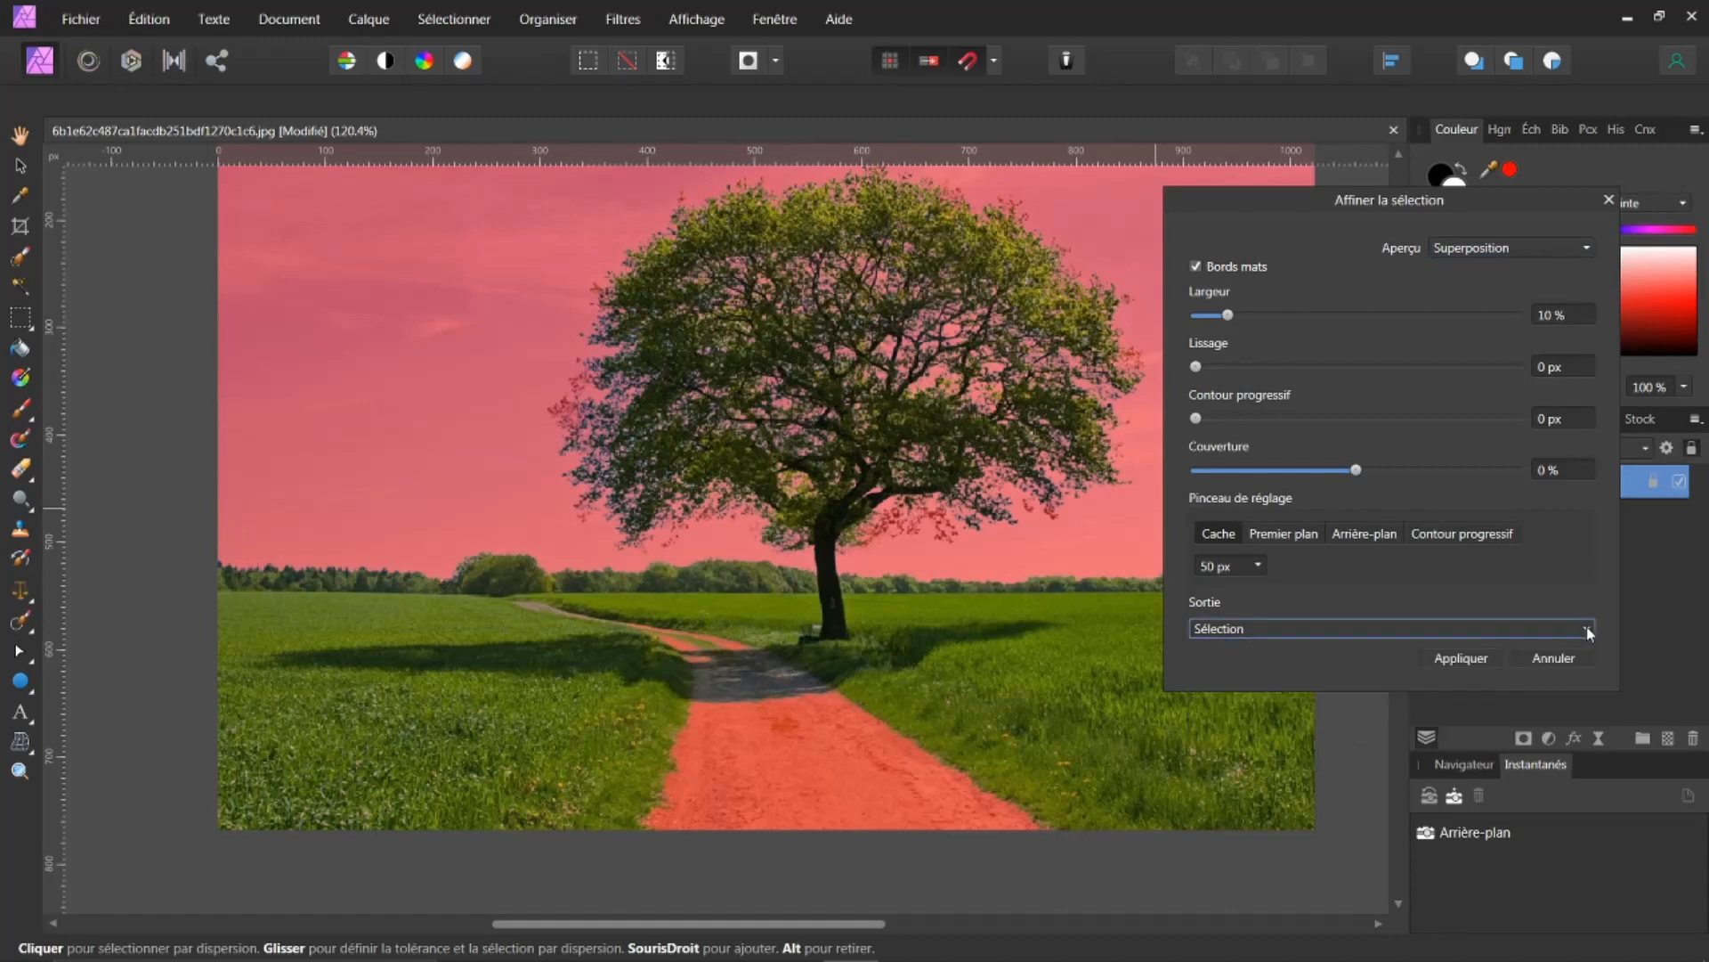
pyautogui.click(1448, 656)
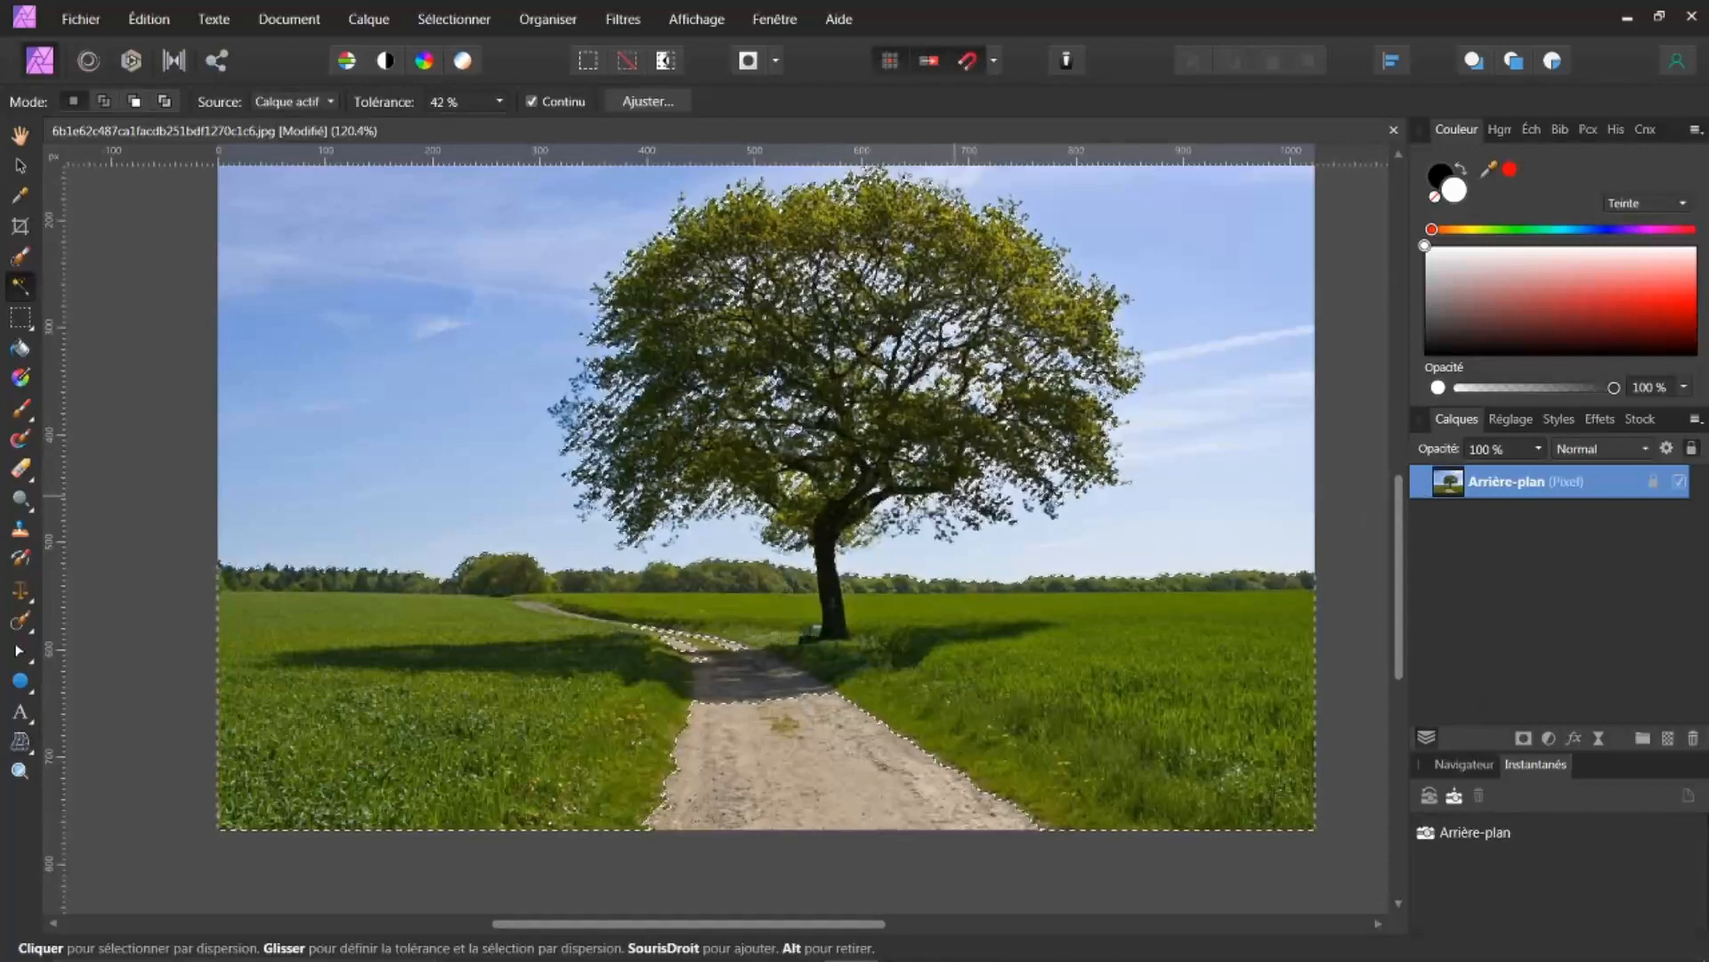
# Add a mask to the Arrière-plan layer from the refined selection and deselect
pyautogui.click(1523, 739)
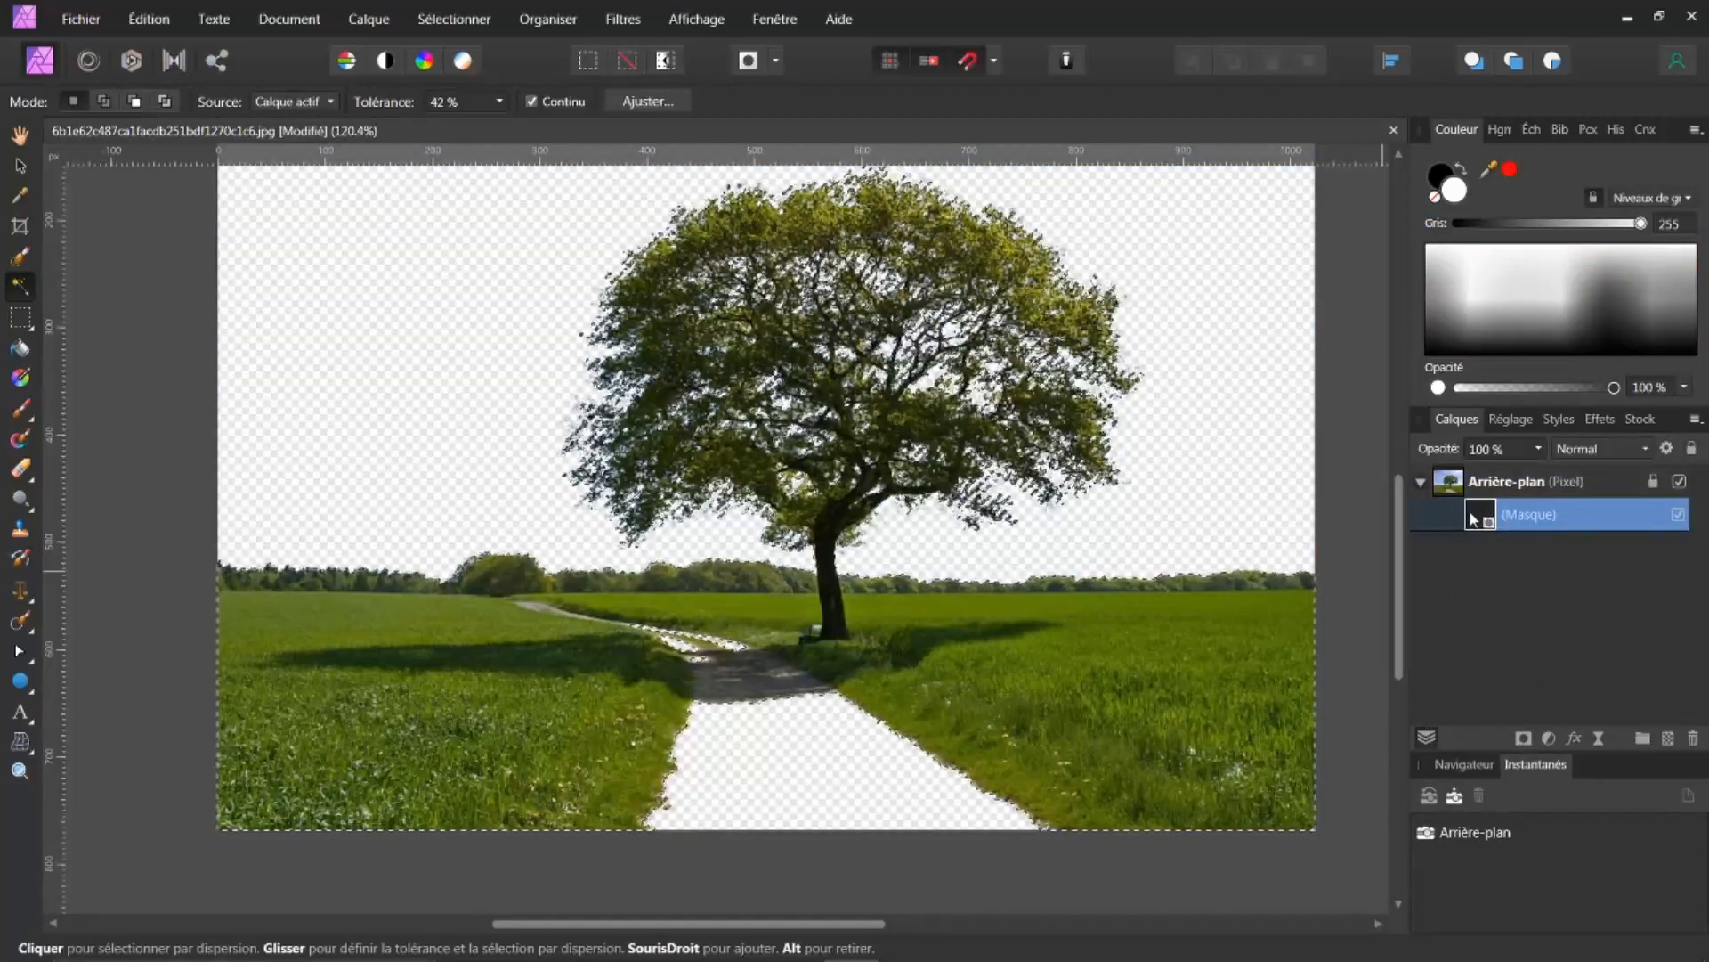
pyautogui.click(454, 18)
pyautogui.click(450, 64)
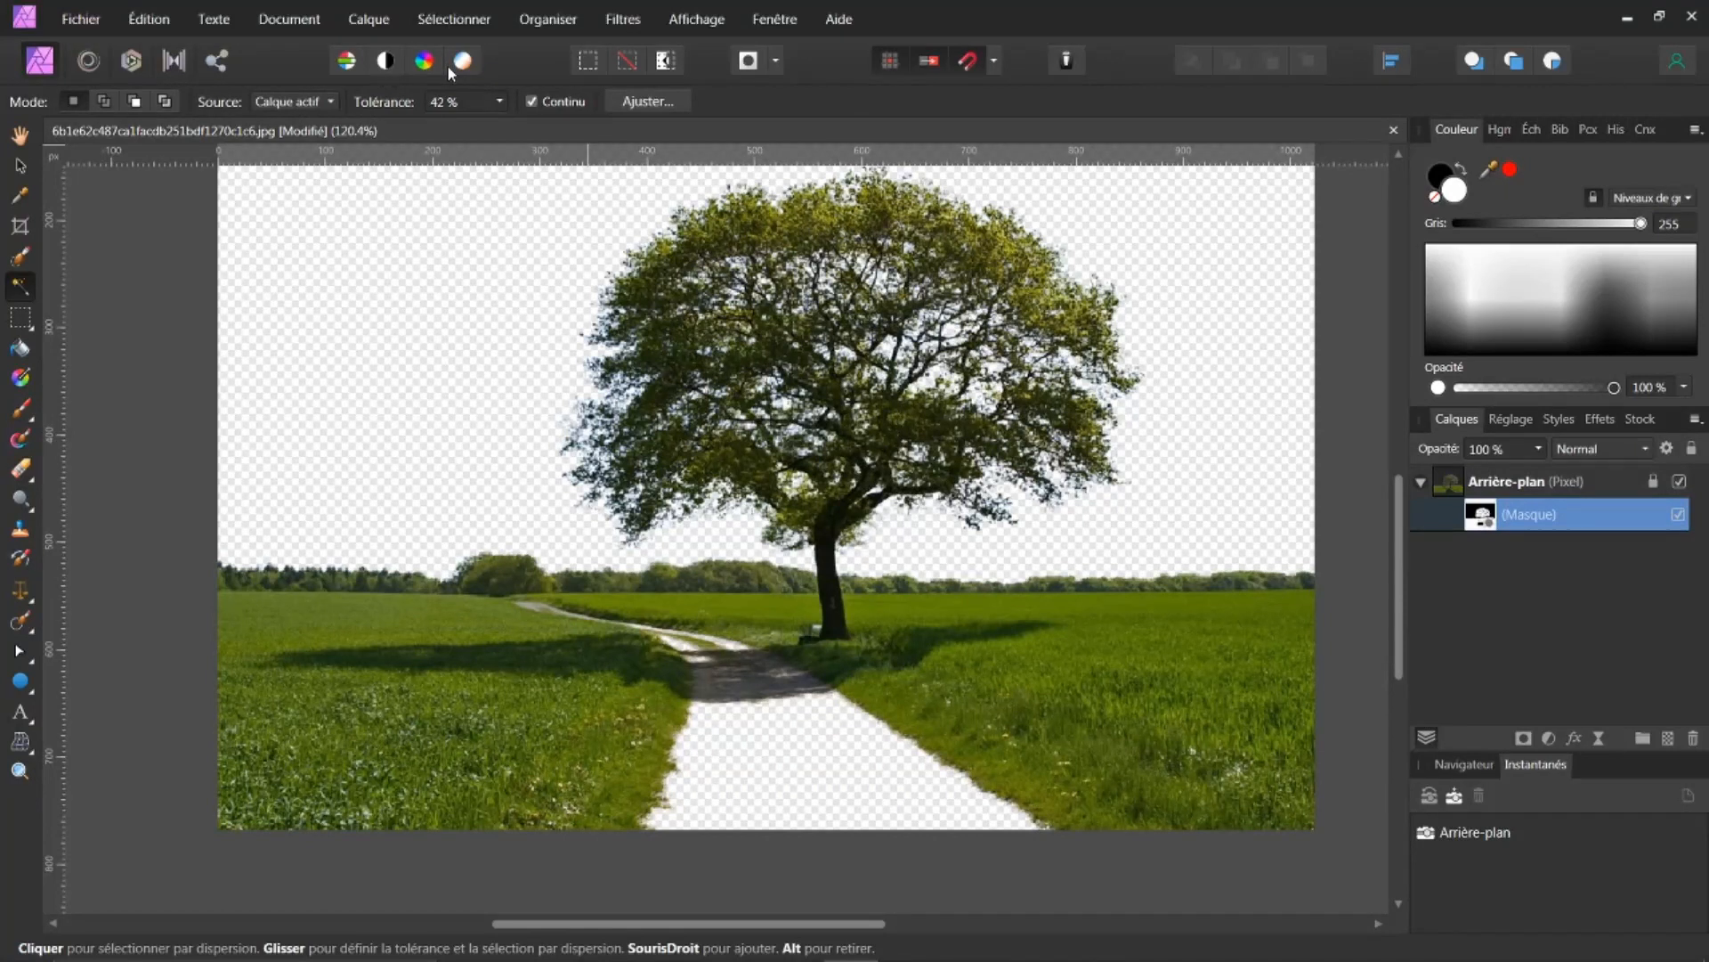
# Test painting black on the mask over the foliage with the 74.3 px paint brush, and undo the strokes
pyautogui.click(28, 408)
pyautogui.click(792, 337)
pyautogui.hotkey('ctrl', 'z')
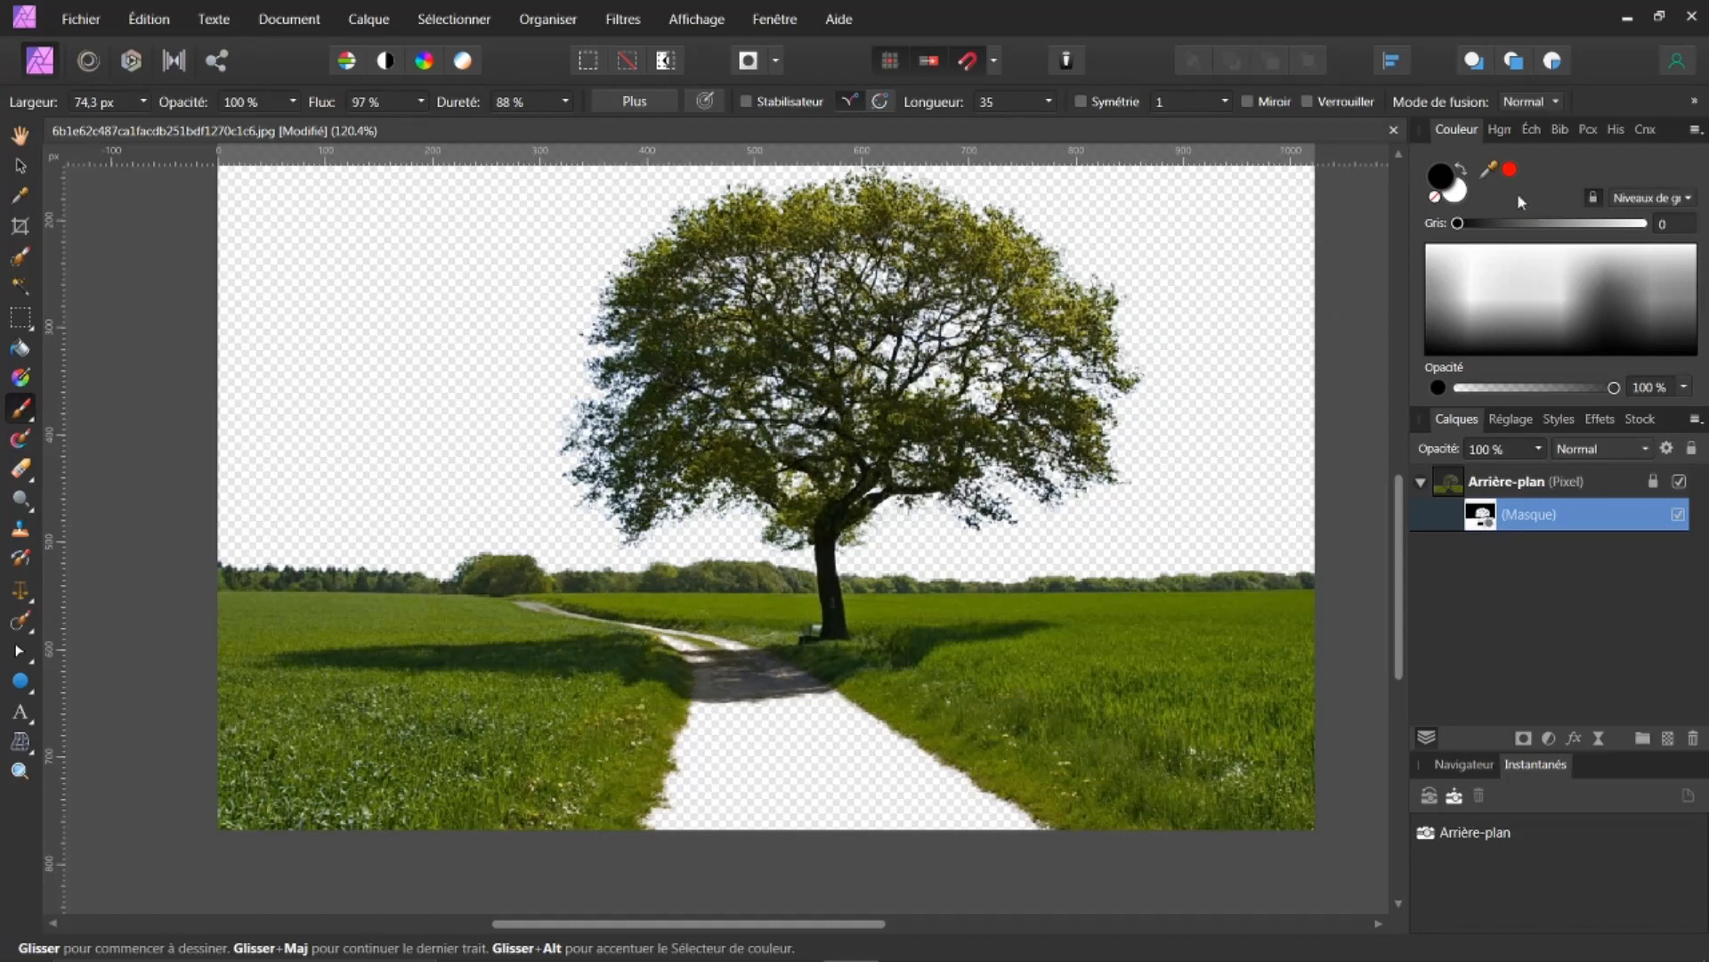
pyautogui.click(969, 398)
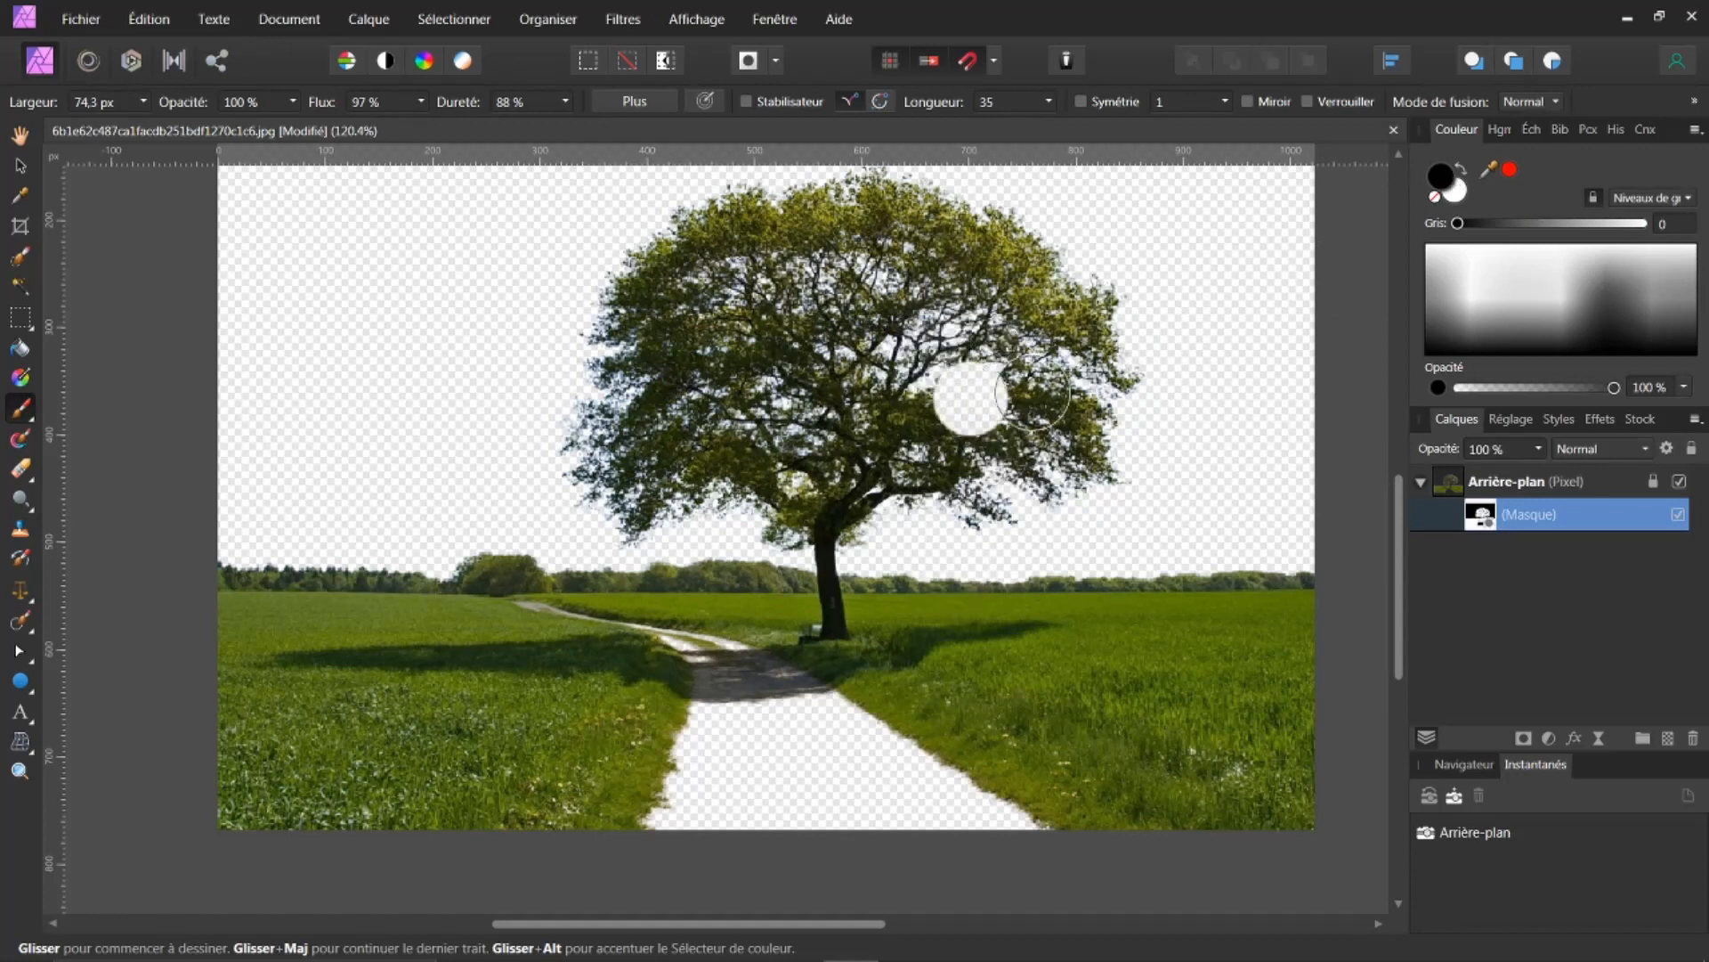
pyautogui.hotkey('ctrl', 'z')
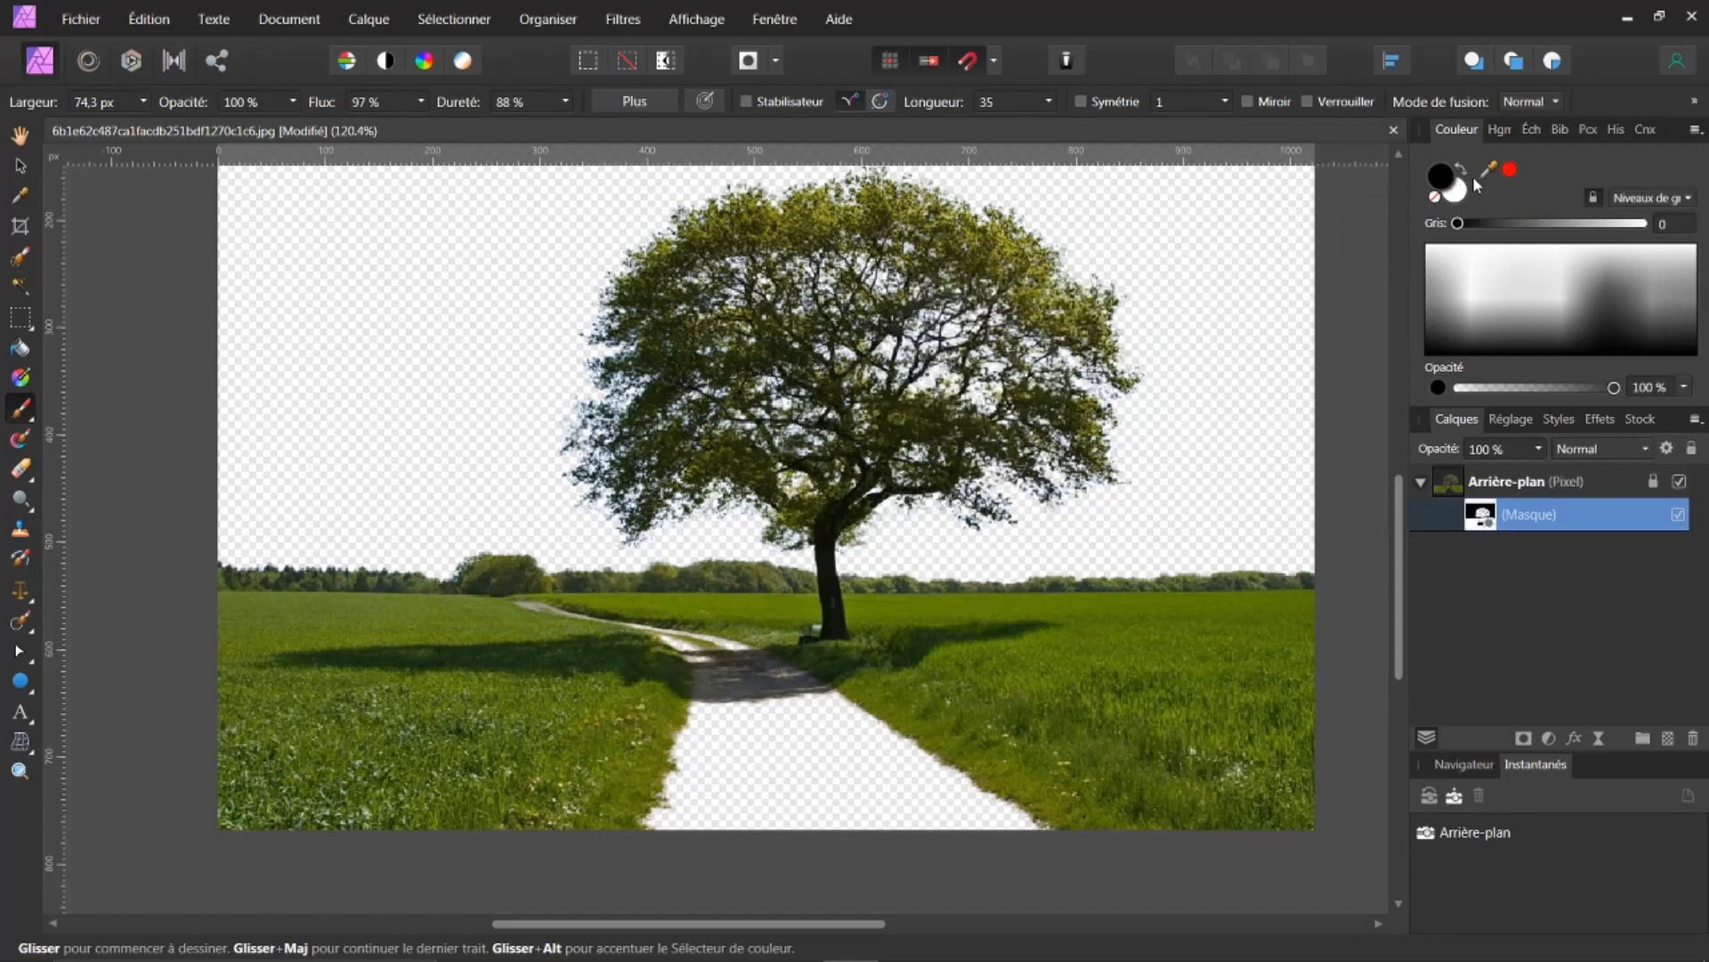
# Paint white on the mask over the dirt path to restore the path
pyautogui.click(1457, 199)
pyautogui.moveTo(848, 678)
pyautogui.mouseDown()
pyautogui.moveTo(801, 736)
pyautogui.moveTo(946, 745)
pyautogui.moveTo(655, 753)
pyautogui.moveTo(997, 759)
pyautogui.moveTo(957, 789)
pyautogui.moveTo(1005, 877)
pyautogui.moveTo(1103, 884)
pyautogui.moveTo(993, 847)
pyautogui.moveTo(1051, 825)
pyautogui.moveTo(603, 812)
pyautogui.moveTo(799, 762)
pyautogui.moveTo(815, 734)
pyautogui.moveTo(657, 654)
pyautogui.moveTo(663, 696)
pyautogui.moveTo(752, 675)
pyautogui.moveTo(583, 626)
pyautogui.moveTo(768, 672)
pyautogui.moveTo(868, 670)
pyautogui.mouseUp()
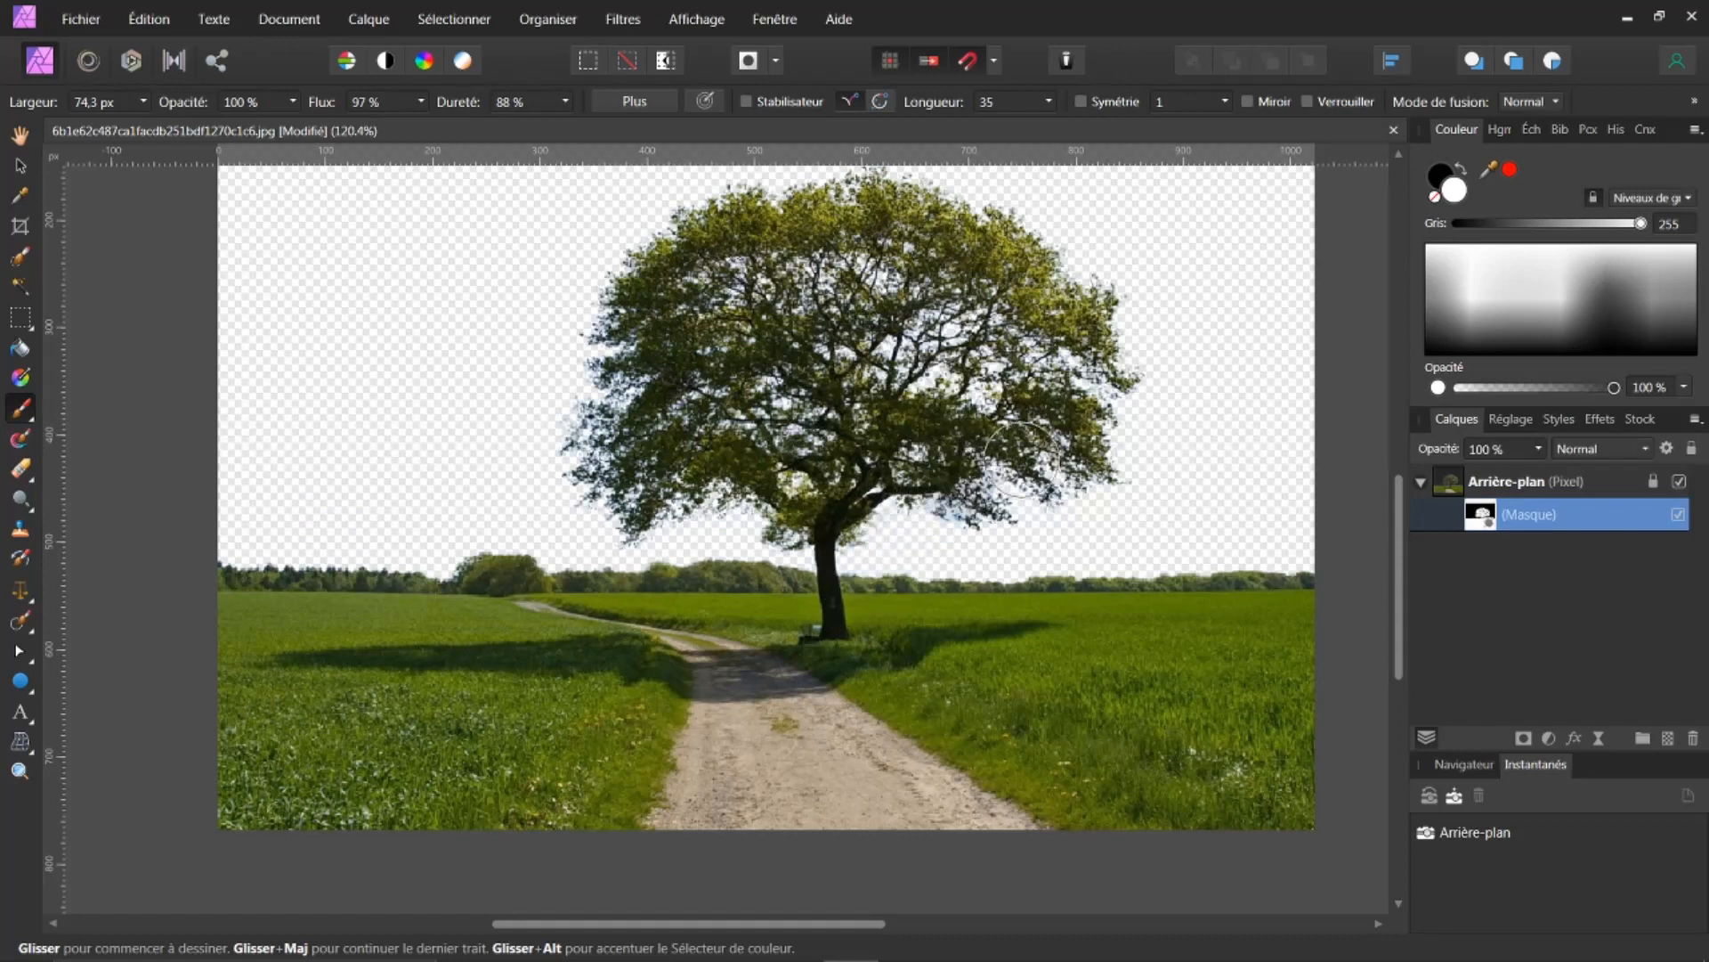
# Merge the visible layers into a new pixel layer and delete the masked Arrière-plan layer
pyautogui.rightClick(1451, 487)
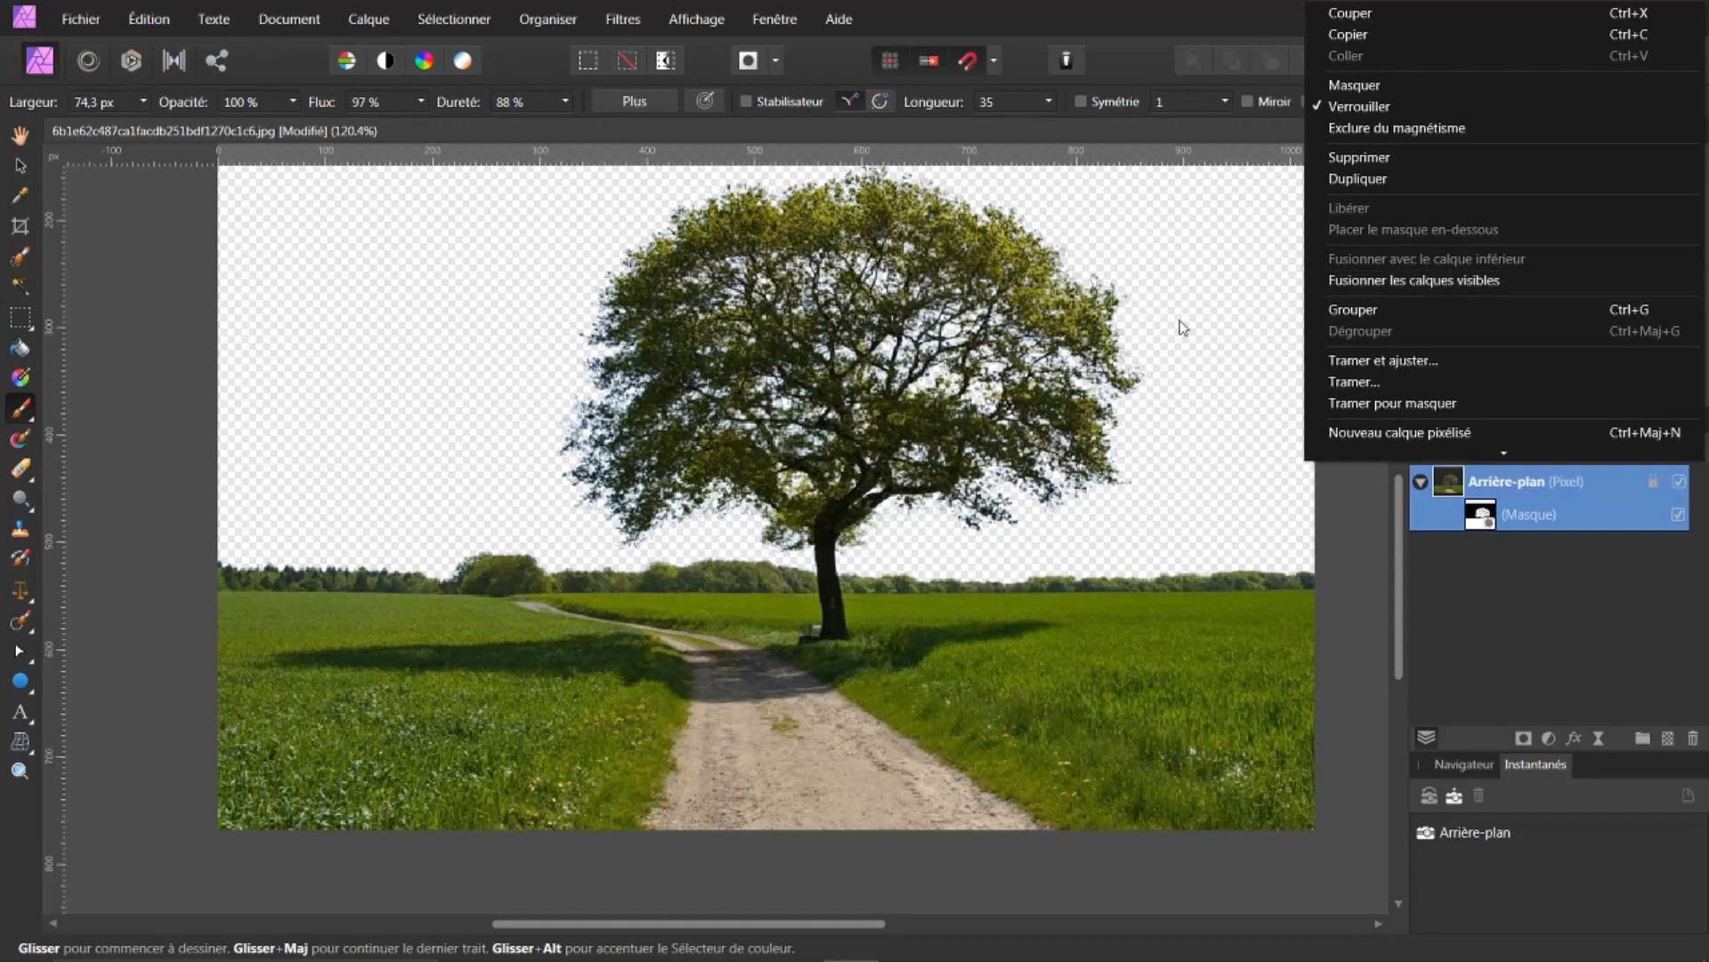
pyautogui.click(1485, 281)
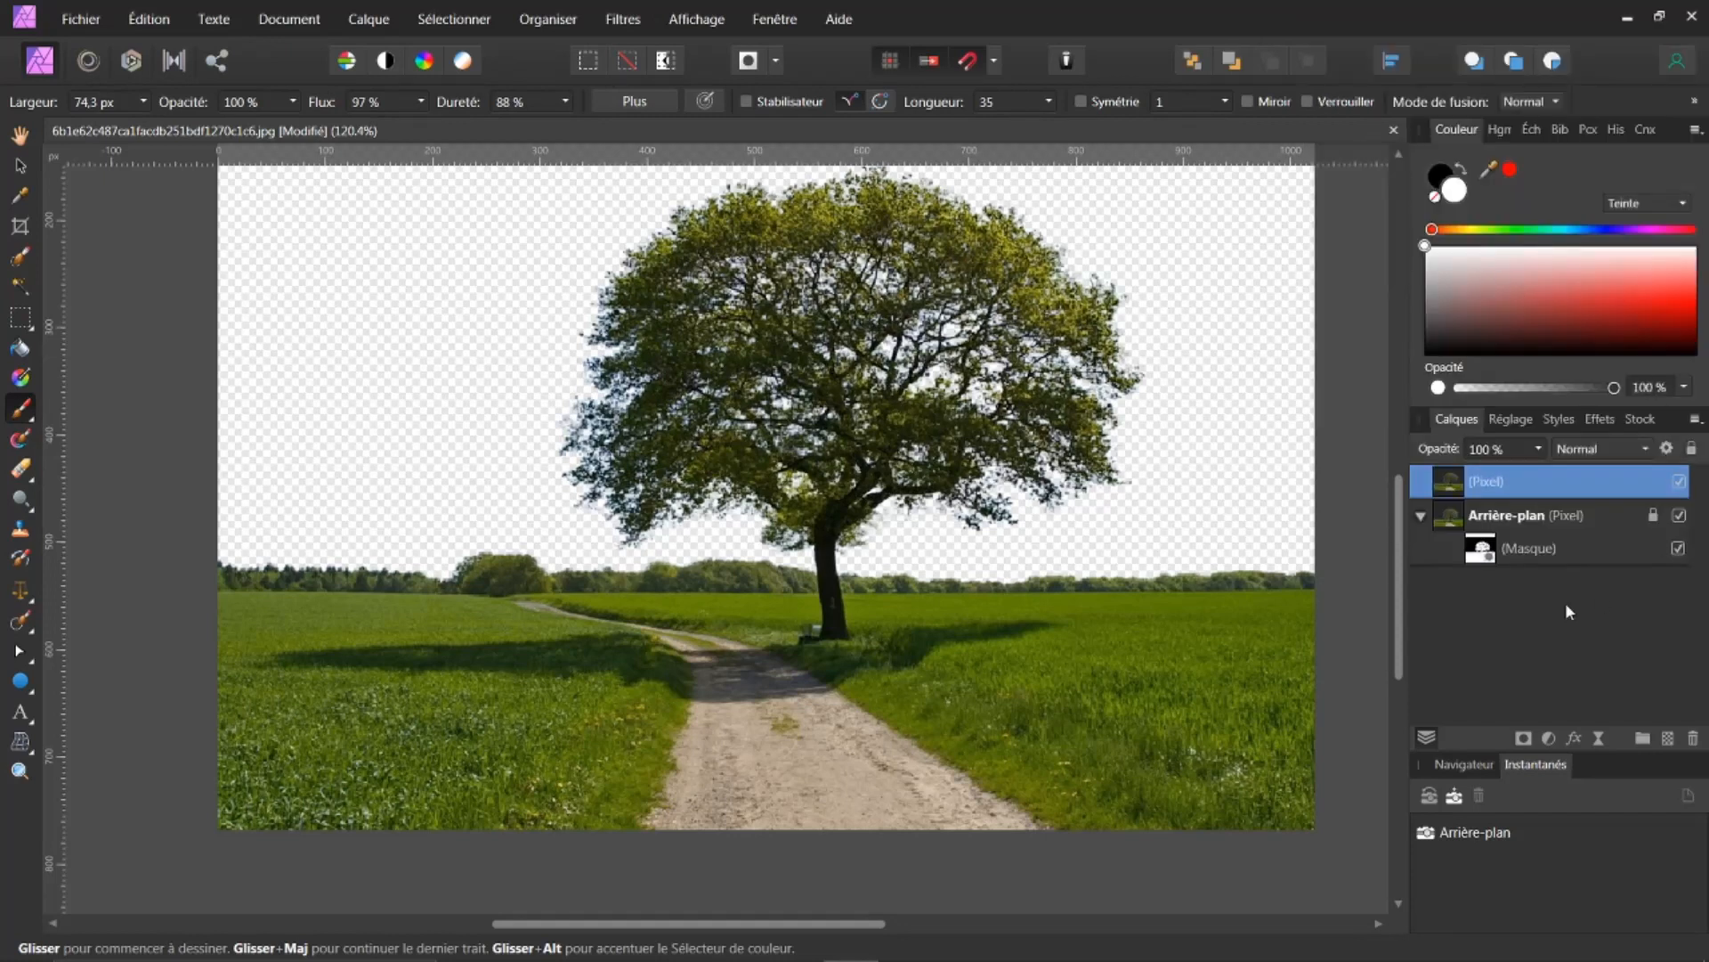
pyautogui.click(1680, 516)
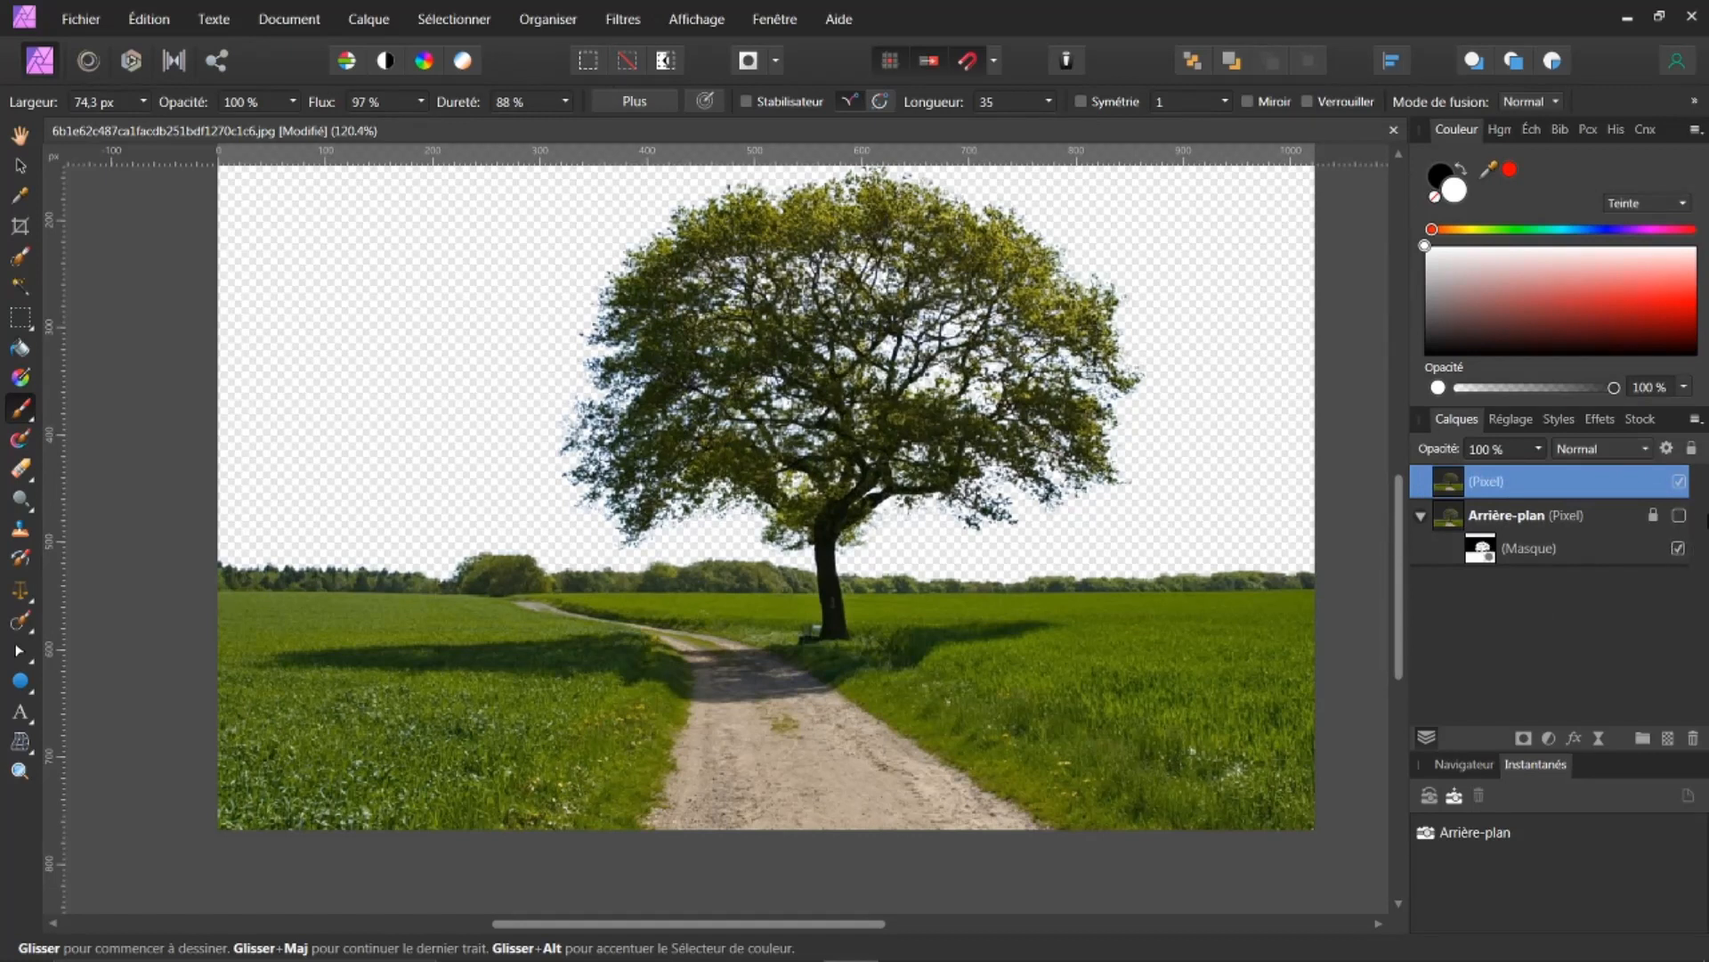
pyautogui.click(1454, 516)
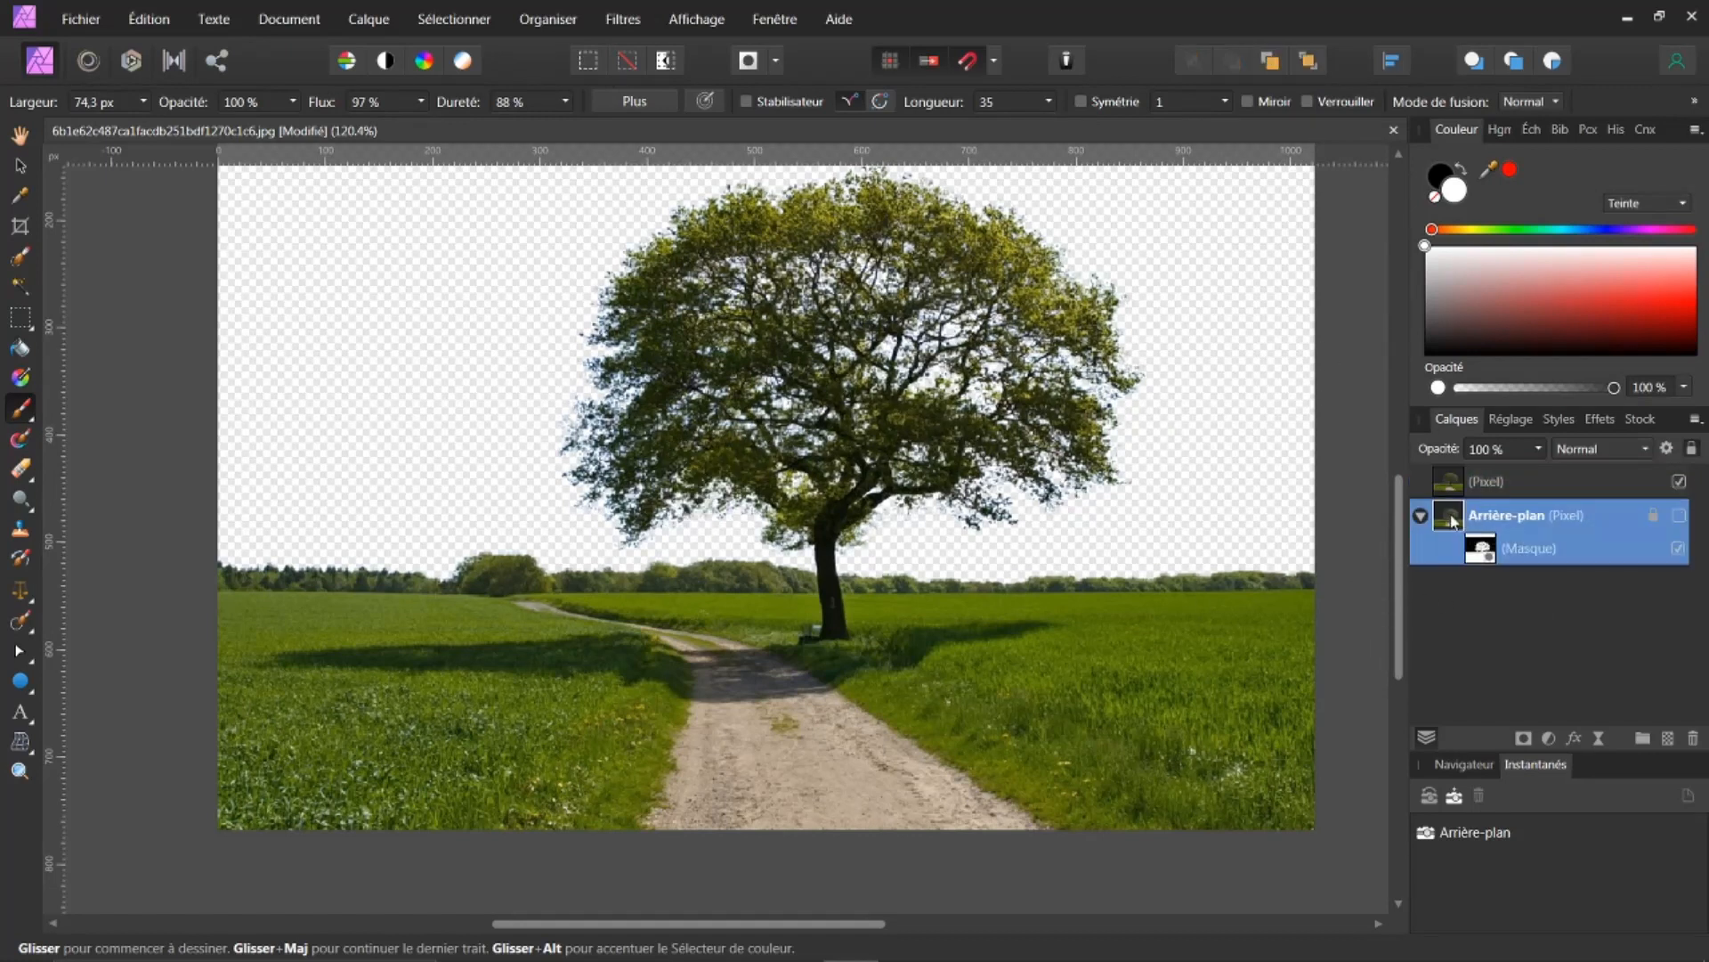
pyautogui.click(1693, 739)
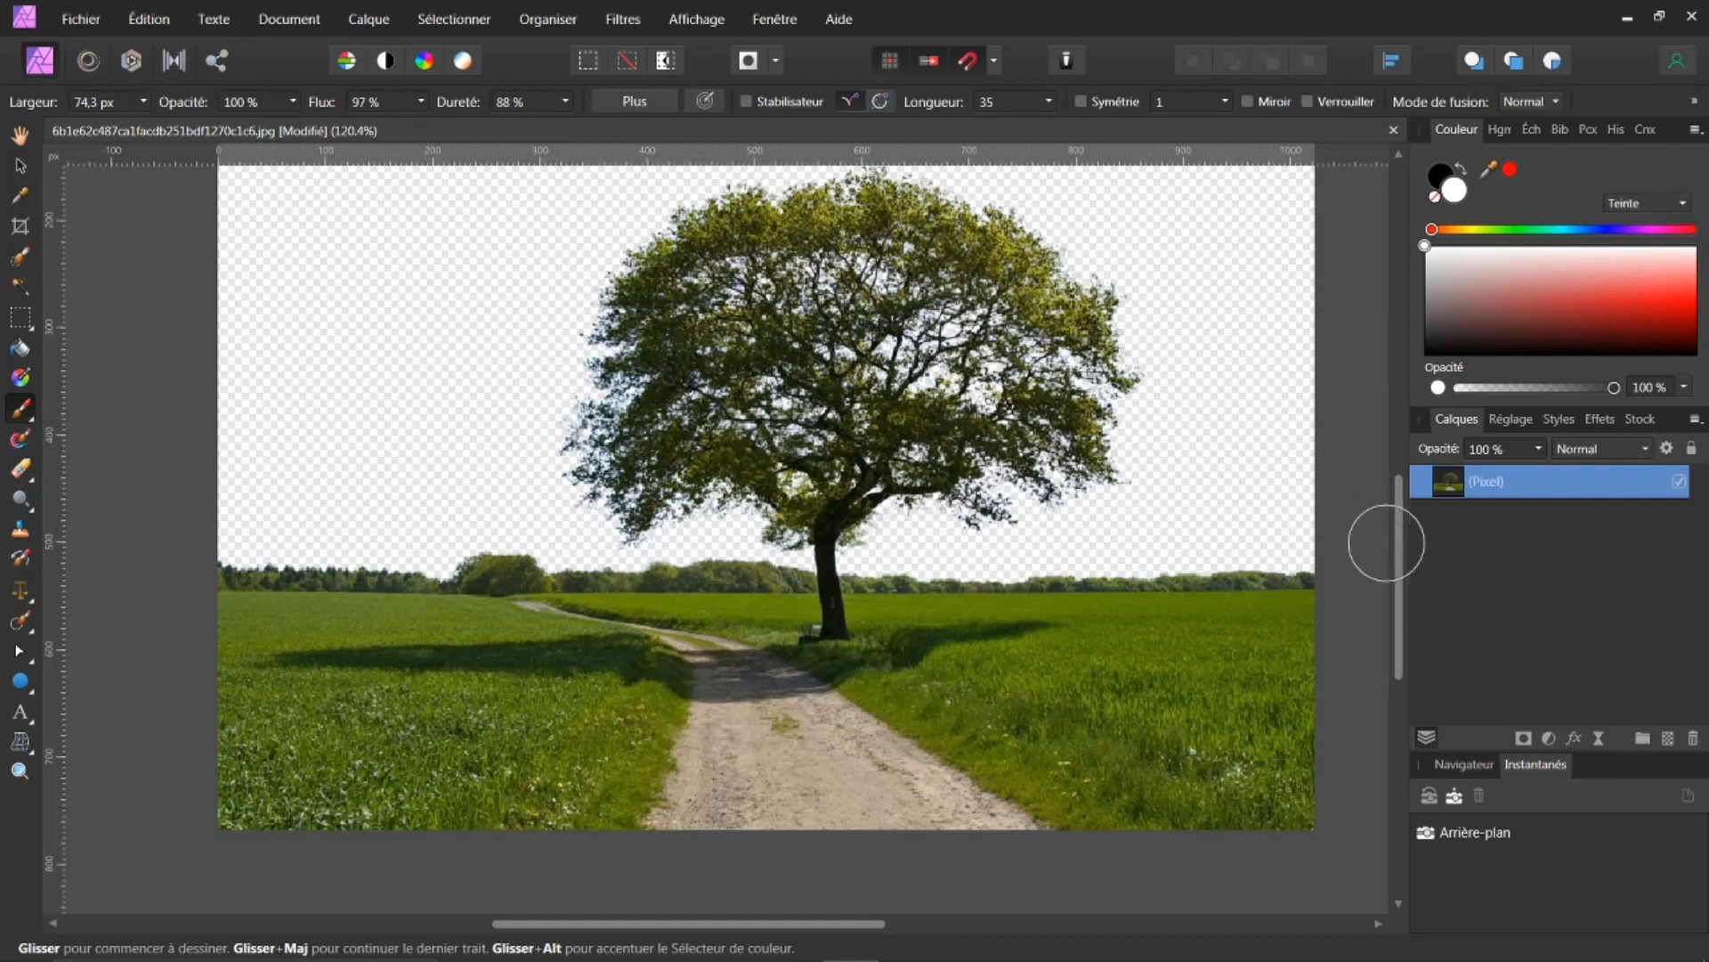
# Delete the tree's crown and upper trunk with a rectangular marquee selection ending above the horizon, and deselect
pyautogui.scroll(2, 1387, 542)
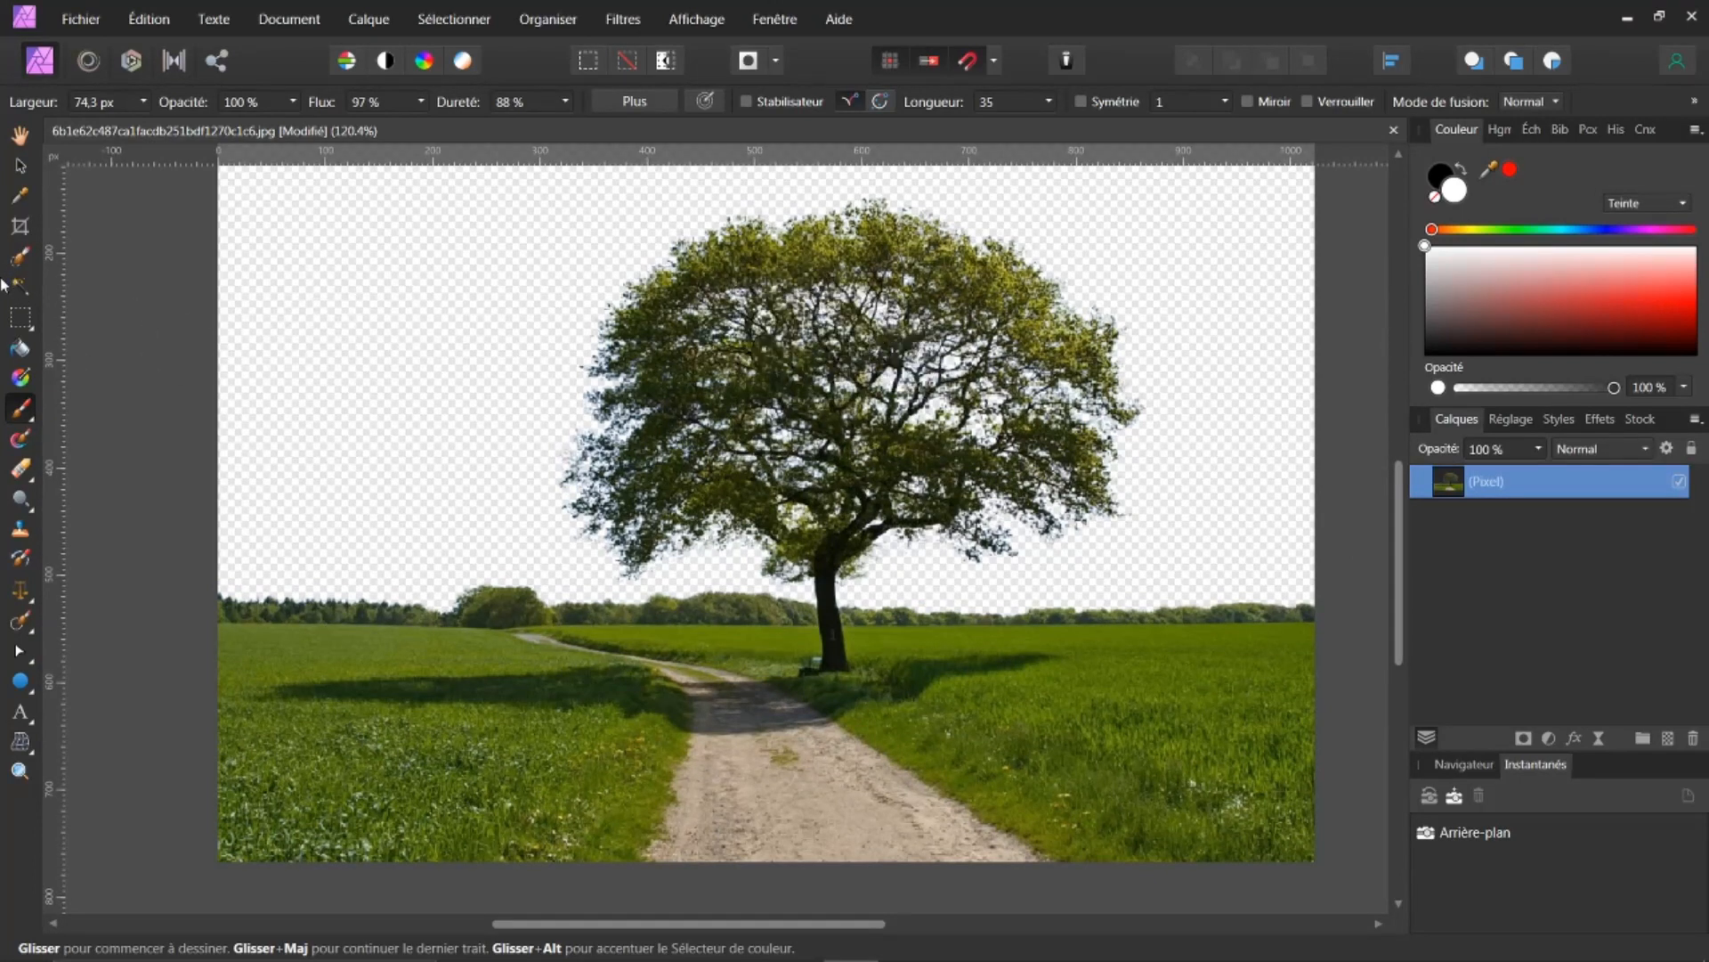
pyautogui.click(18, 320)
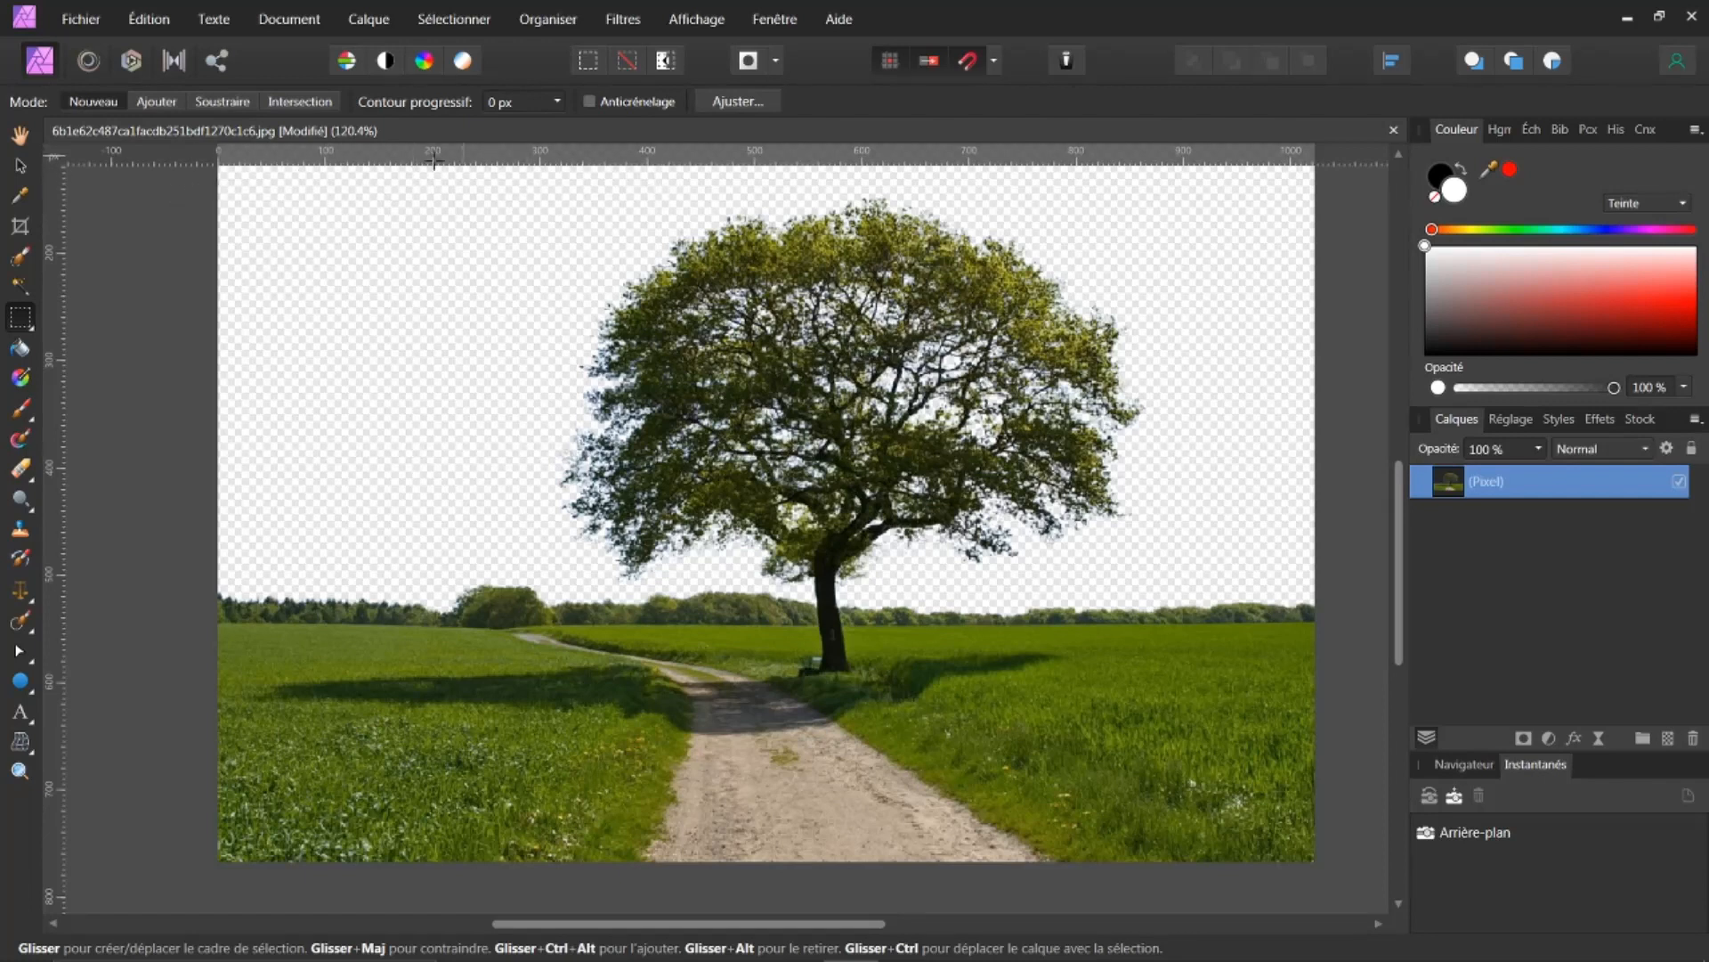
pyautogui.moveTo(194, 177); pyautogui.dragTo(1123, 579)
pyautogui.moveTo(1225, 566); pyautogui.dragTo(1234, 571)
pyautogui.press('Delete')
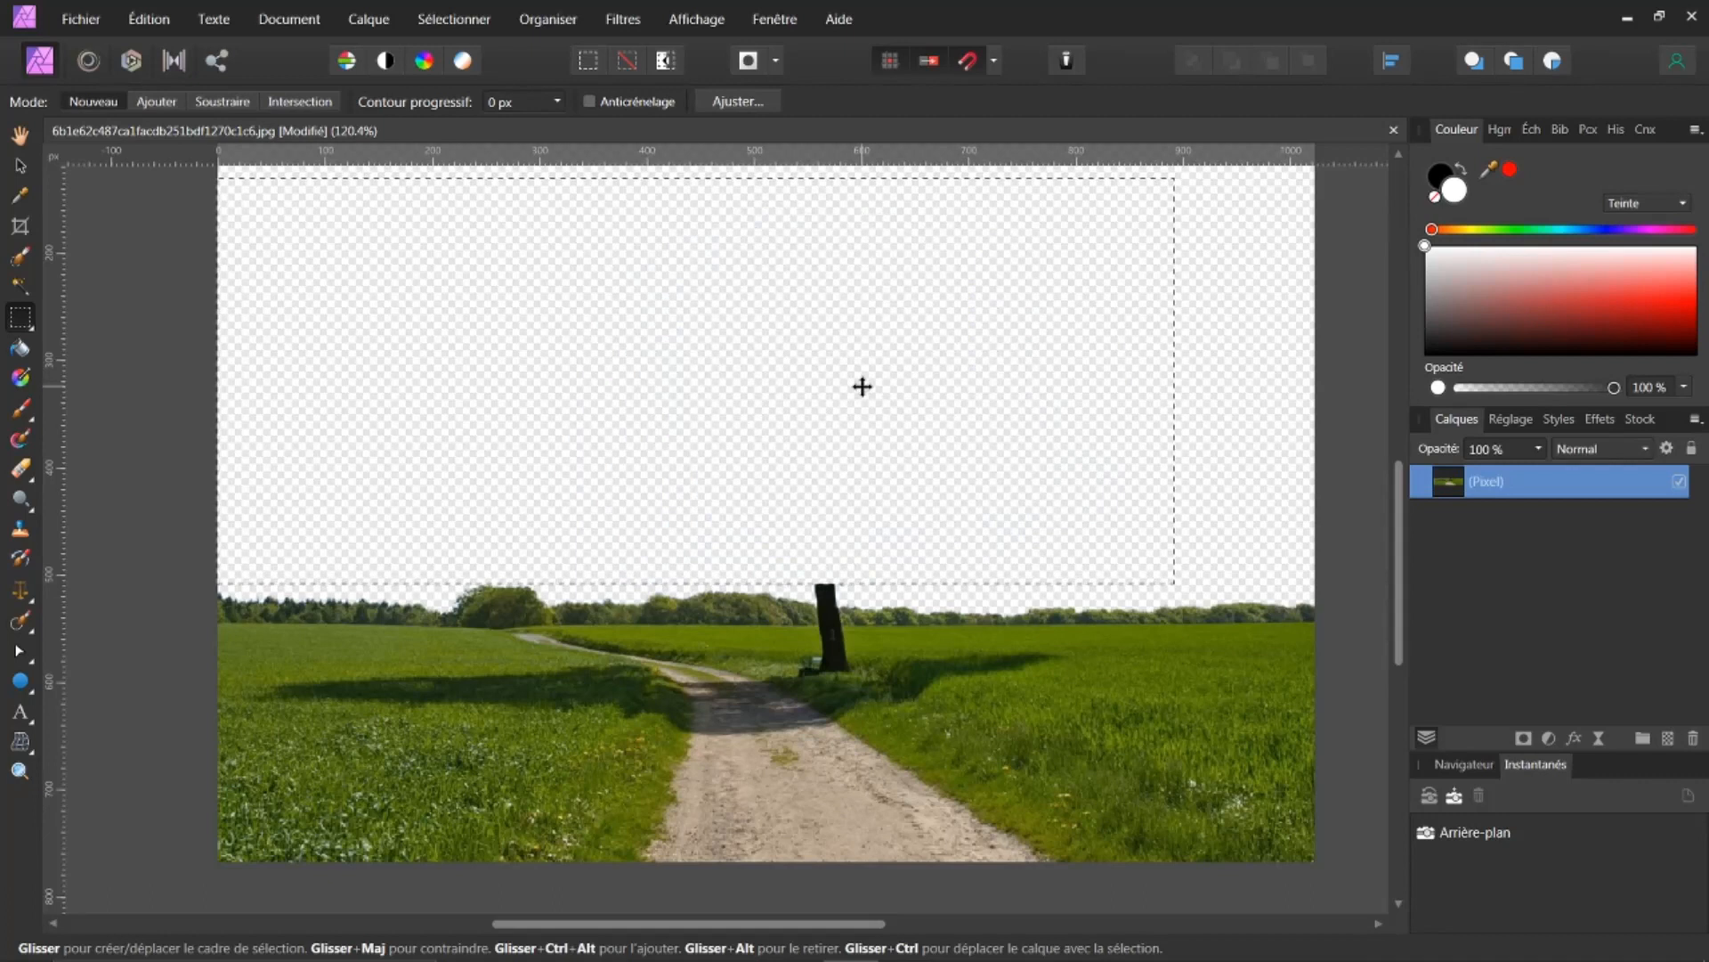
pyautogui.click(439, 26)
pyautogui.click(453, 64)
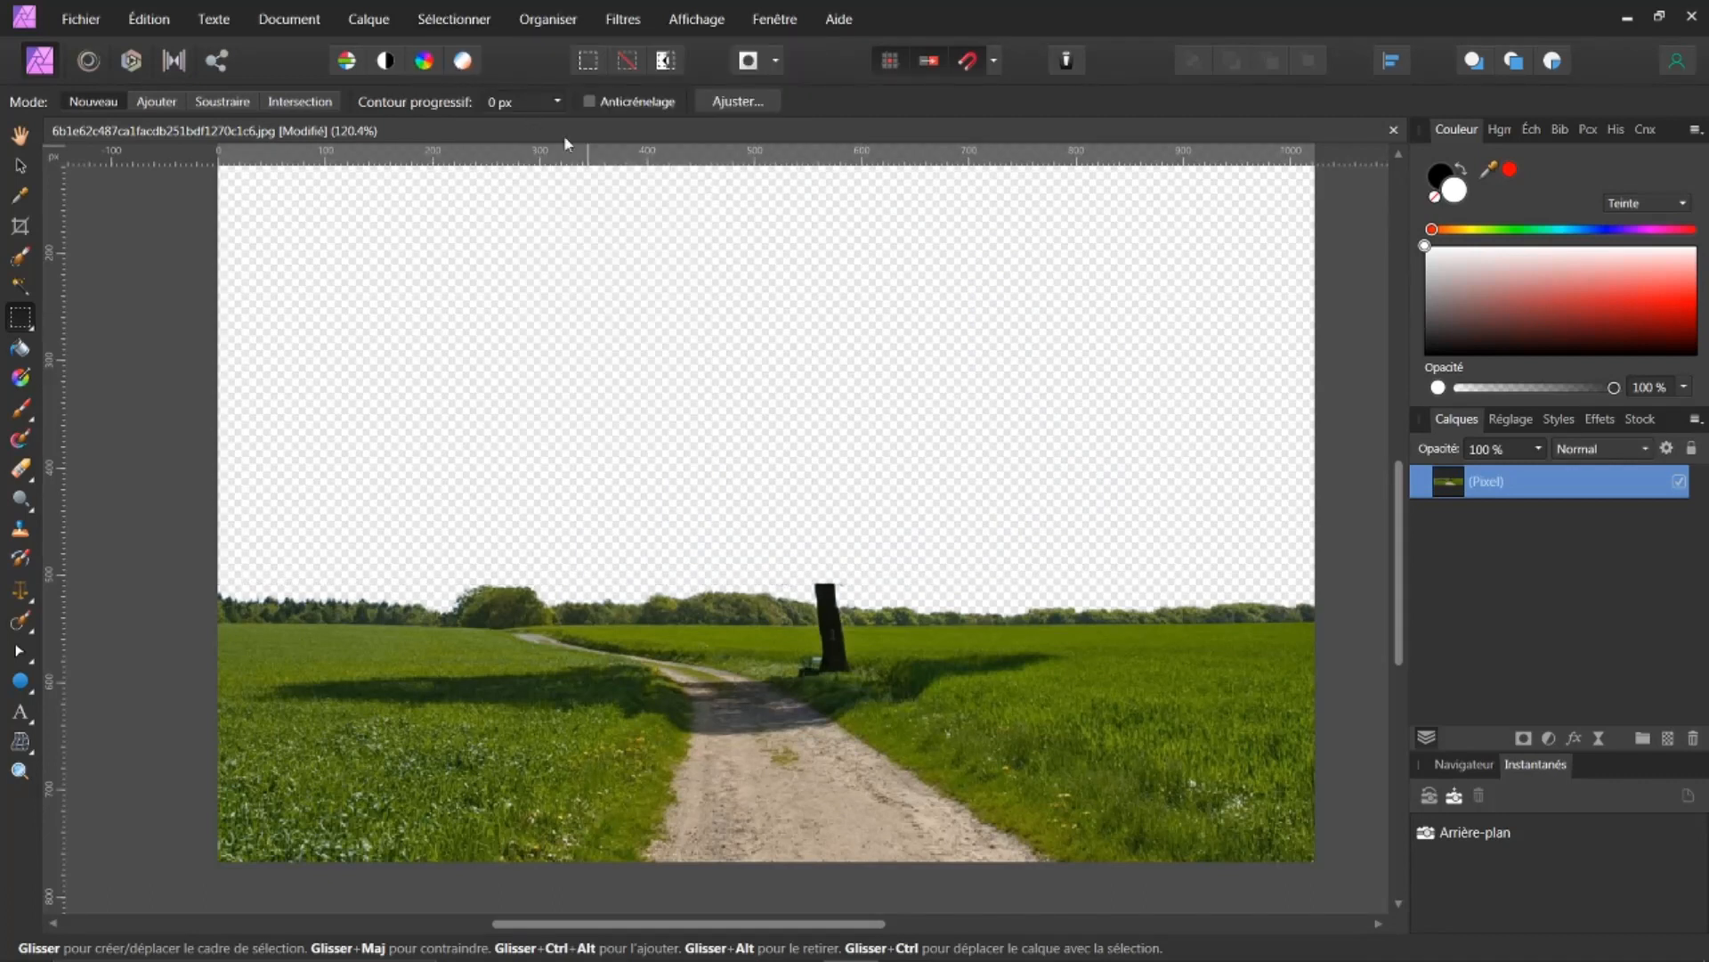
# Erase the top of the remaining trunk down to the treeline with a 69 px eraser
pyautogui.click(21, 467)
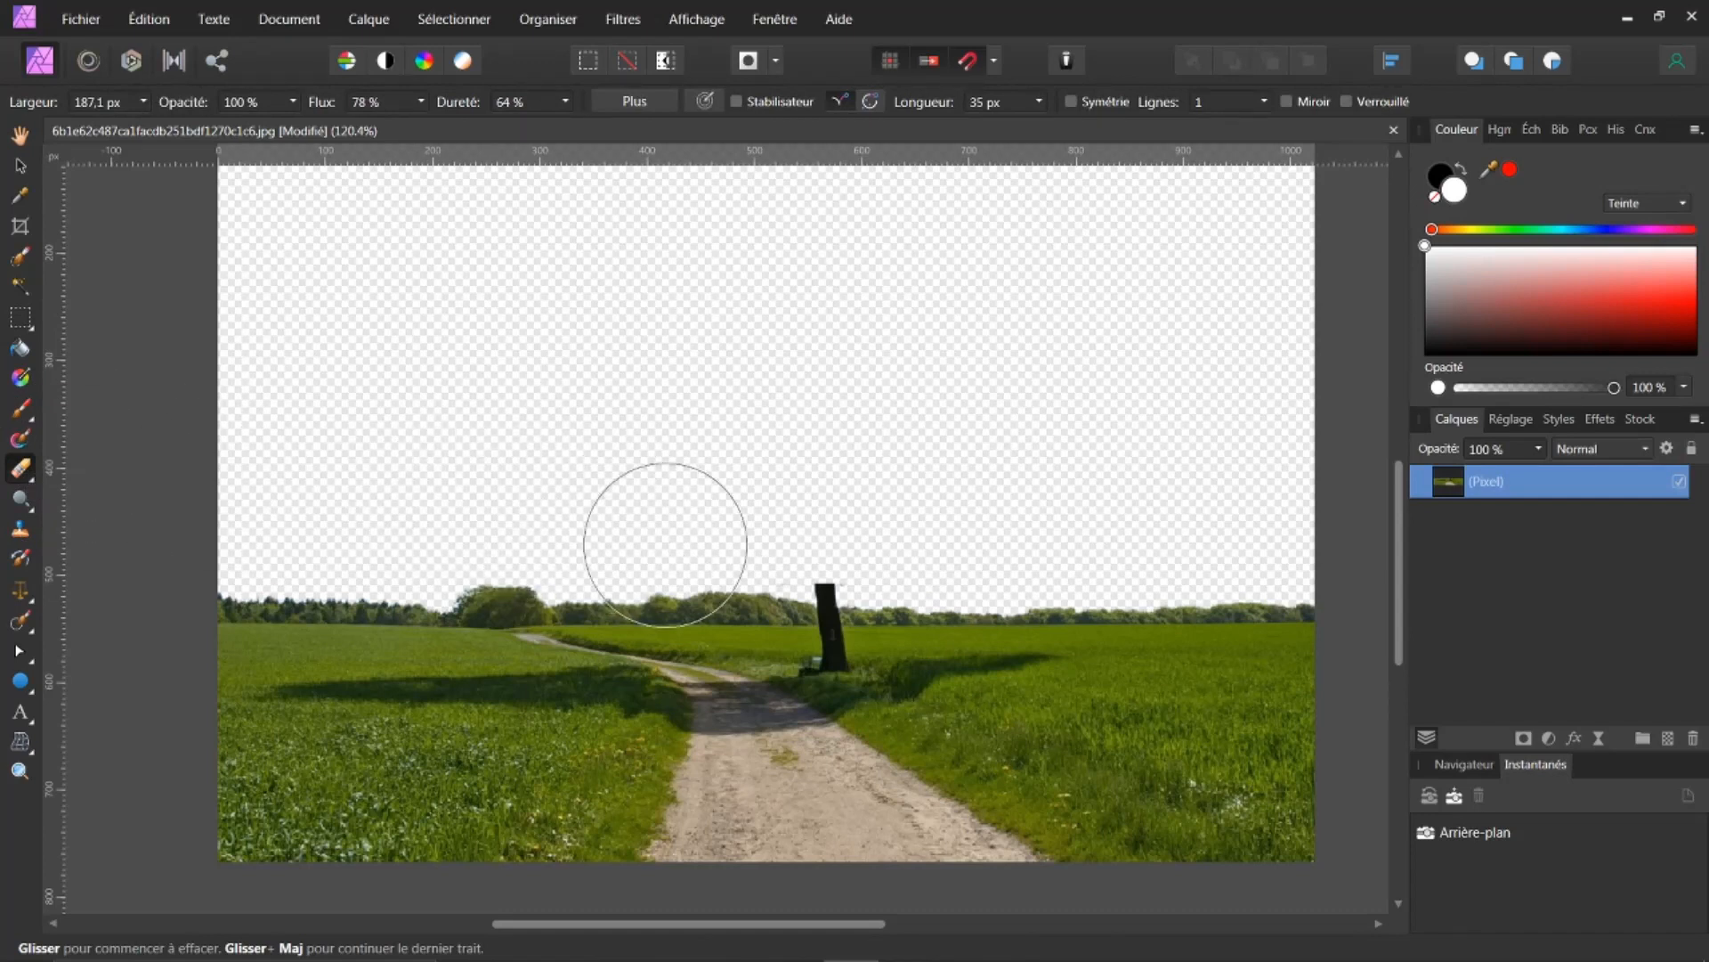
pyautogui.press(']')
pyautogui.press('[')
pyautogui.press('[')
pyautogui.press('[')
pyautogui.press('[')
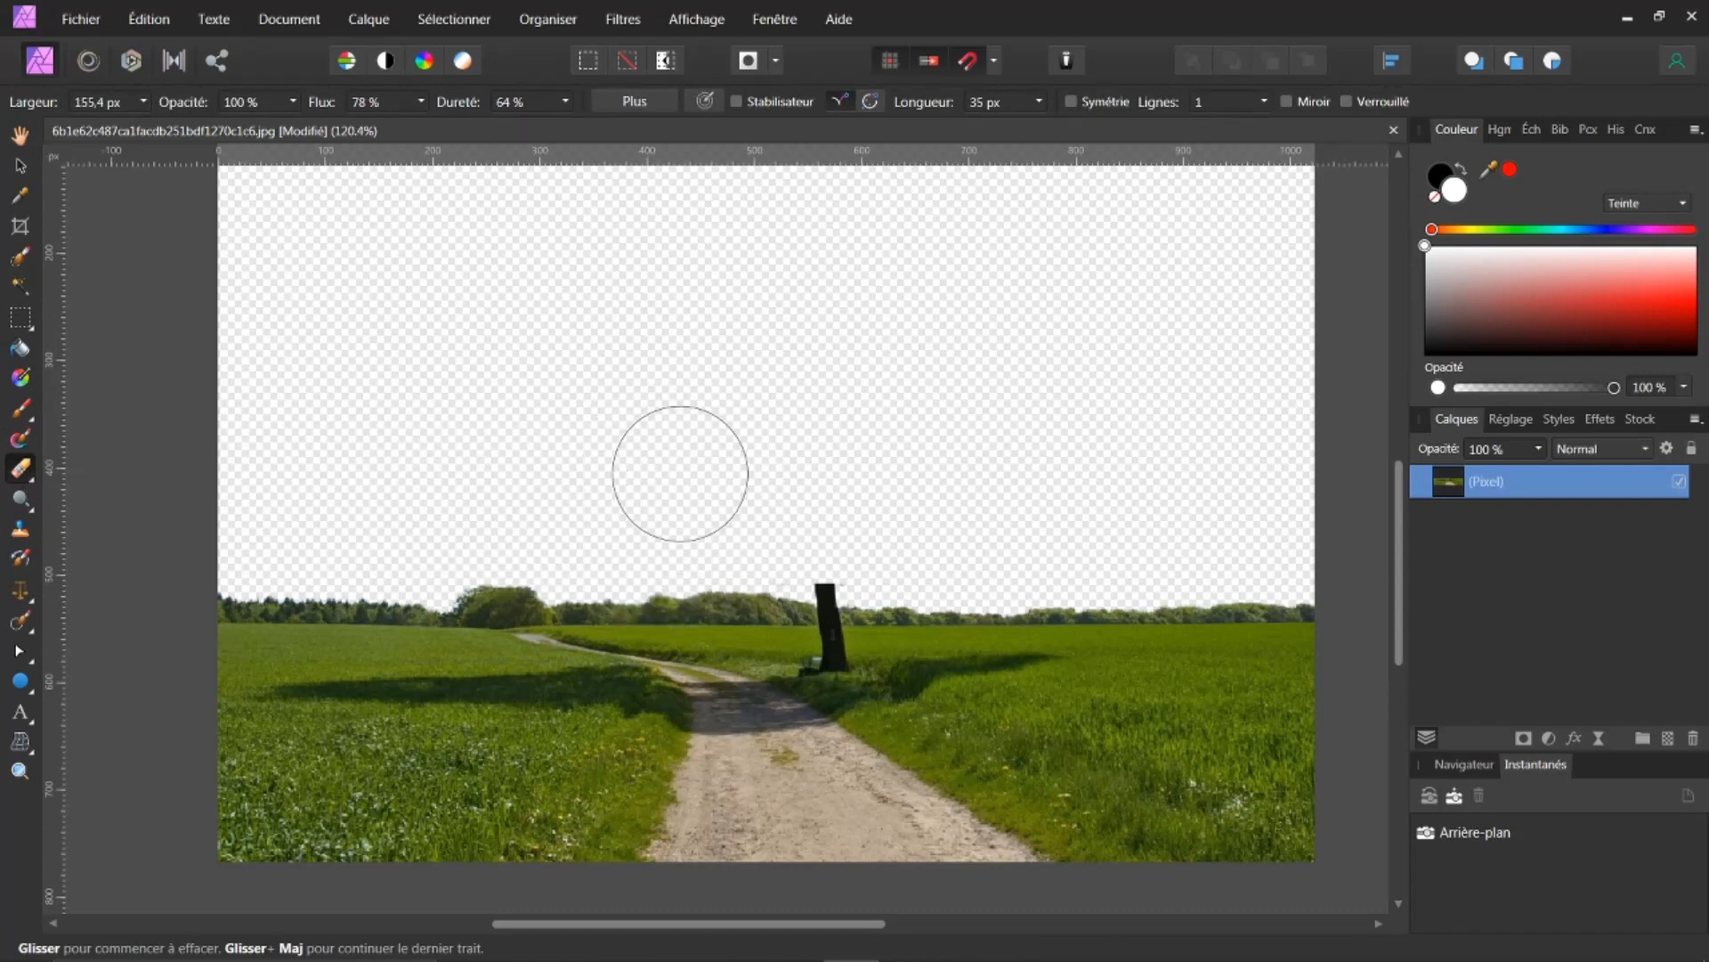
pyautogui.press('[')
pyautogui.press('[')
pyautogui.press('[')
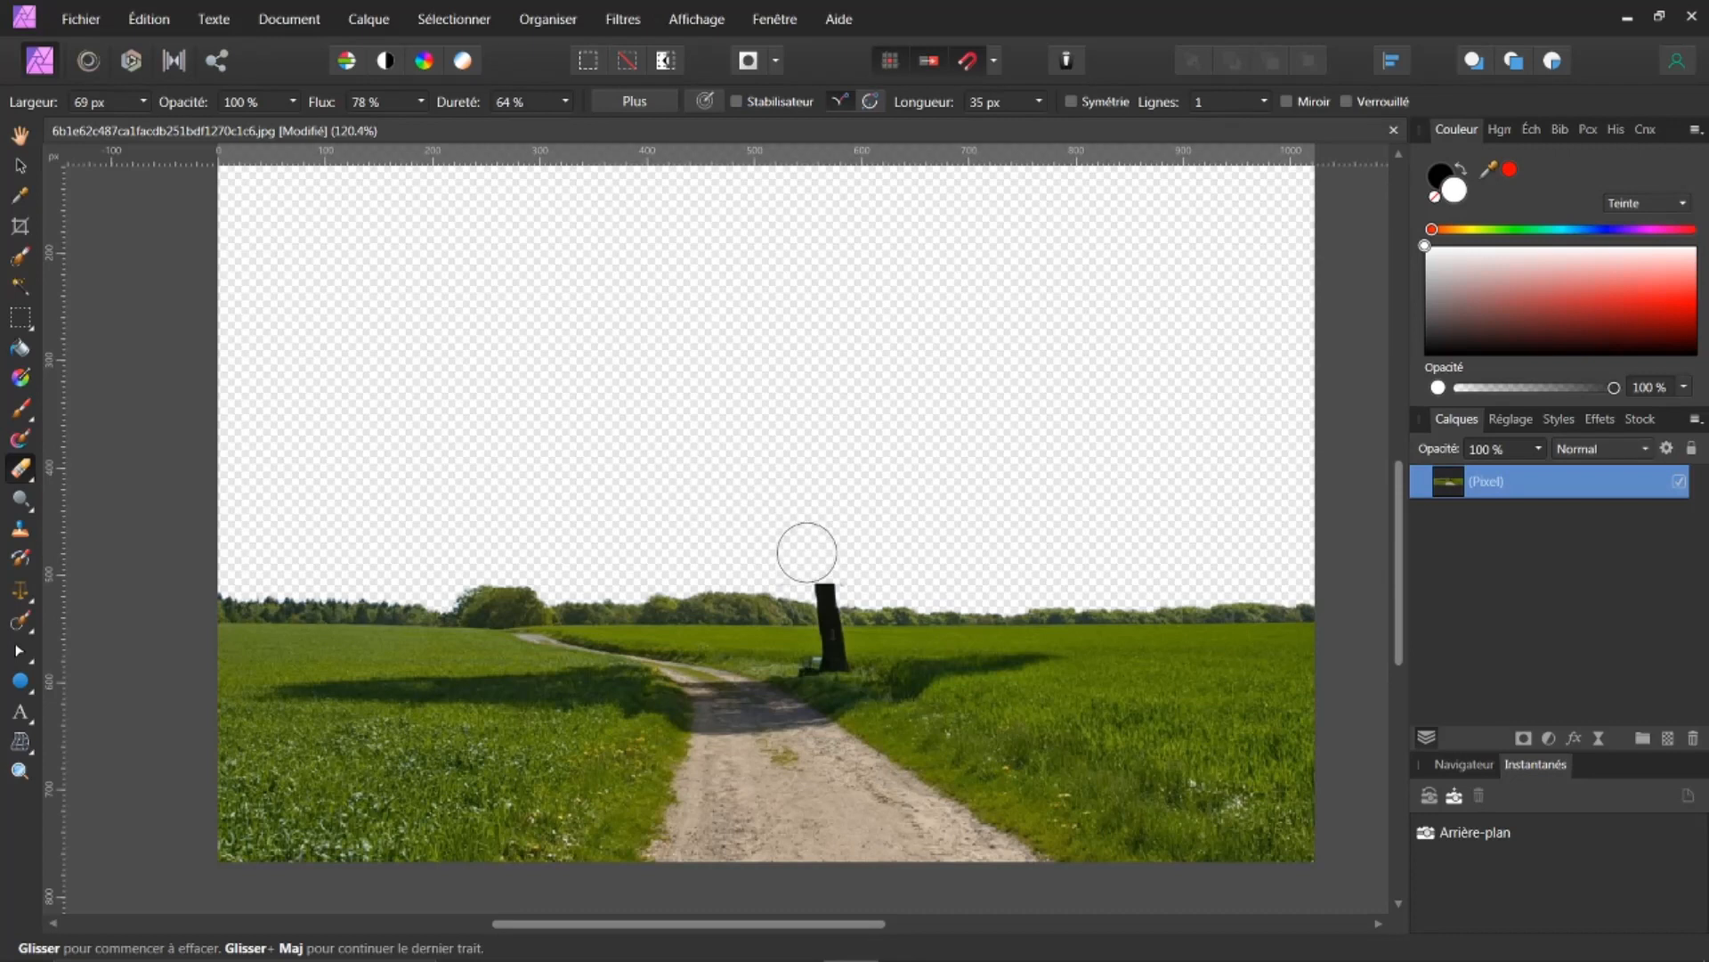
pyautogui.moveTo(812, 563)
pyautogui.mouseDown()
pyautogui.moveTo(840, 578)
pyautogui.moveTo(823, 574)
pyautogui.mouseUp()
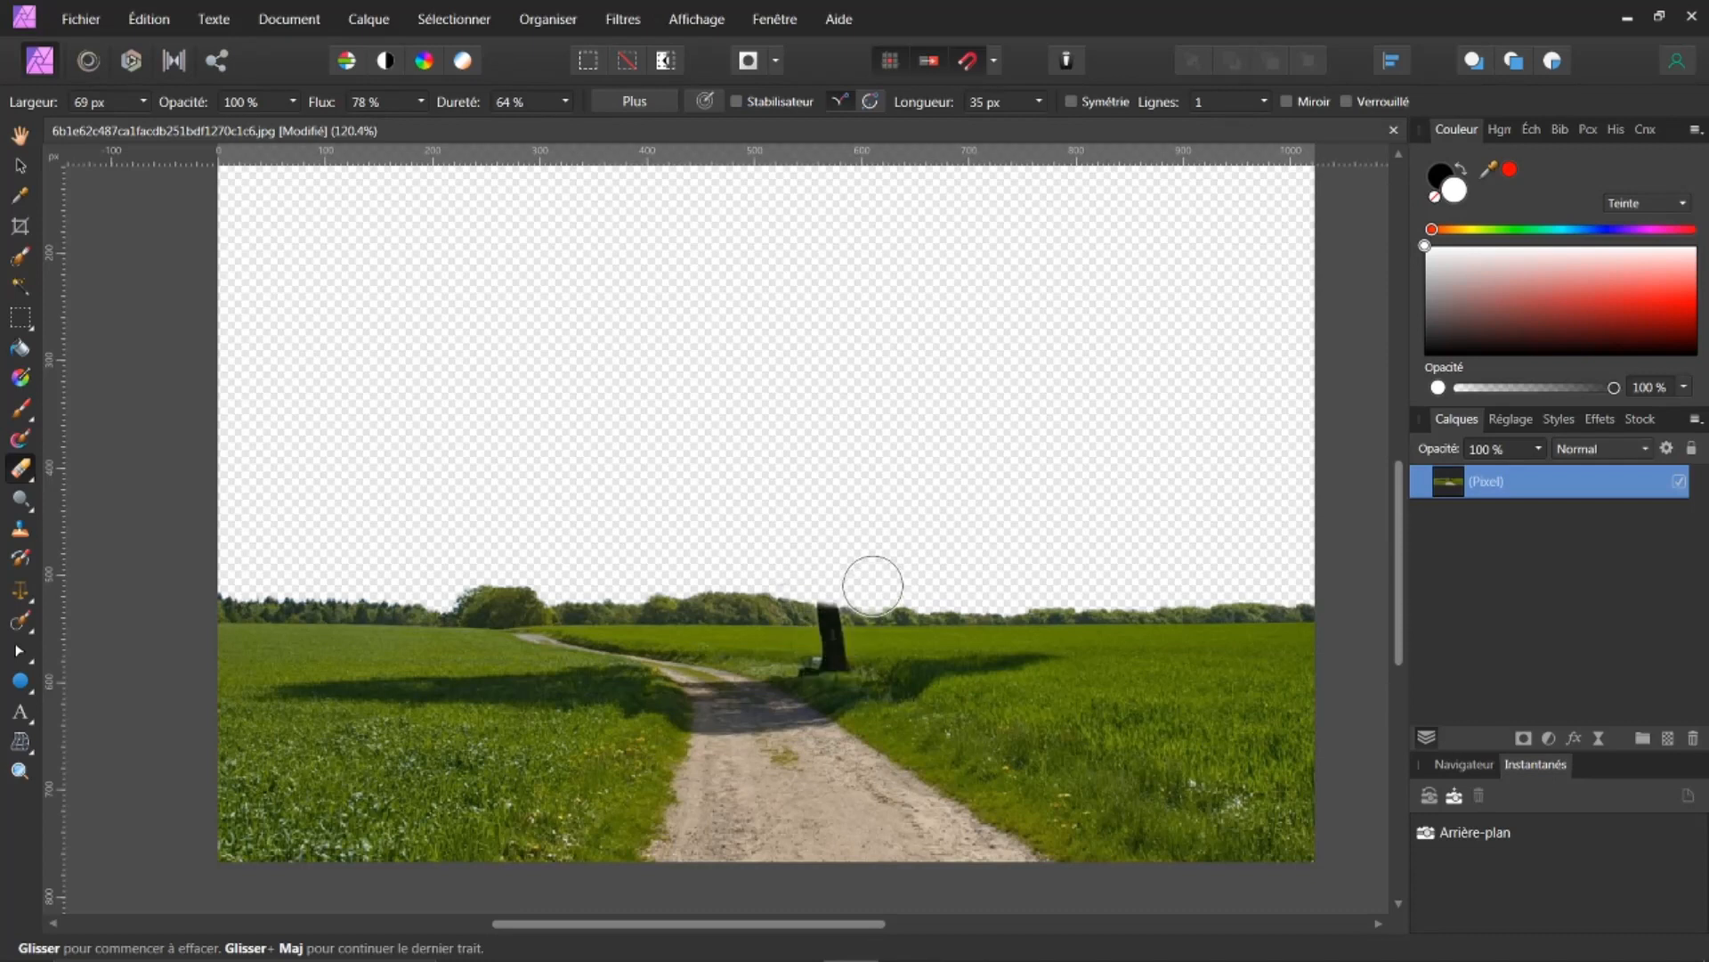
# Remove the rest of the trunk from the field with the Inpainting brush at 70.1 px
pyautogui.scroll(1, 869, 591)
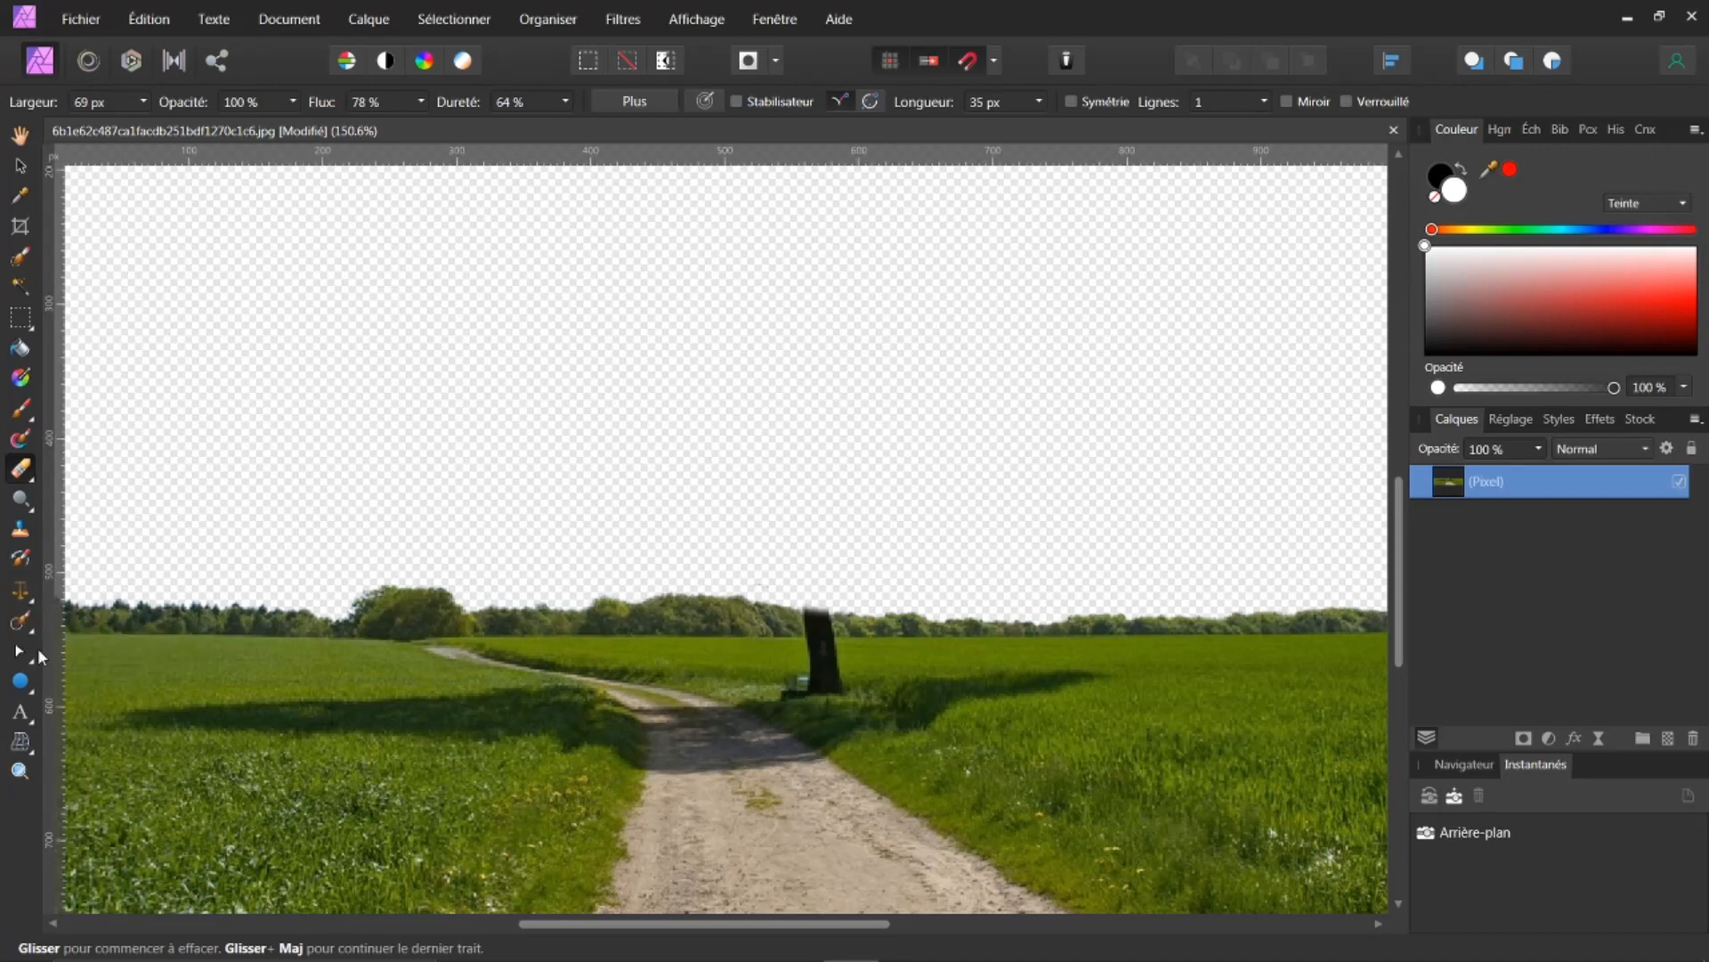
pyautogui.click(33, 634)
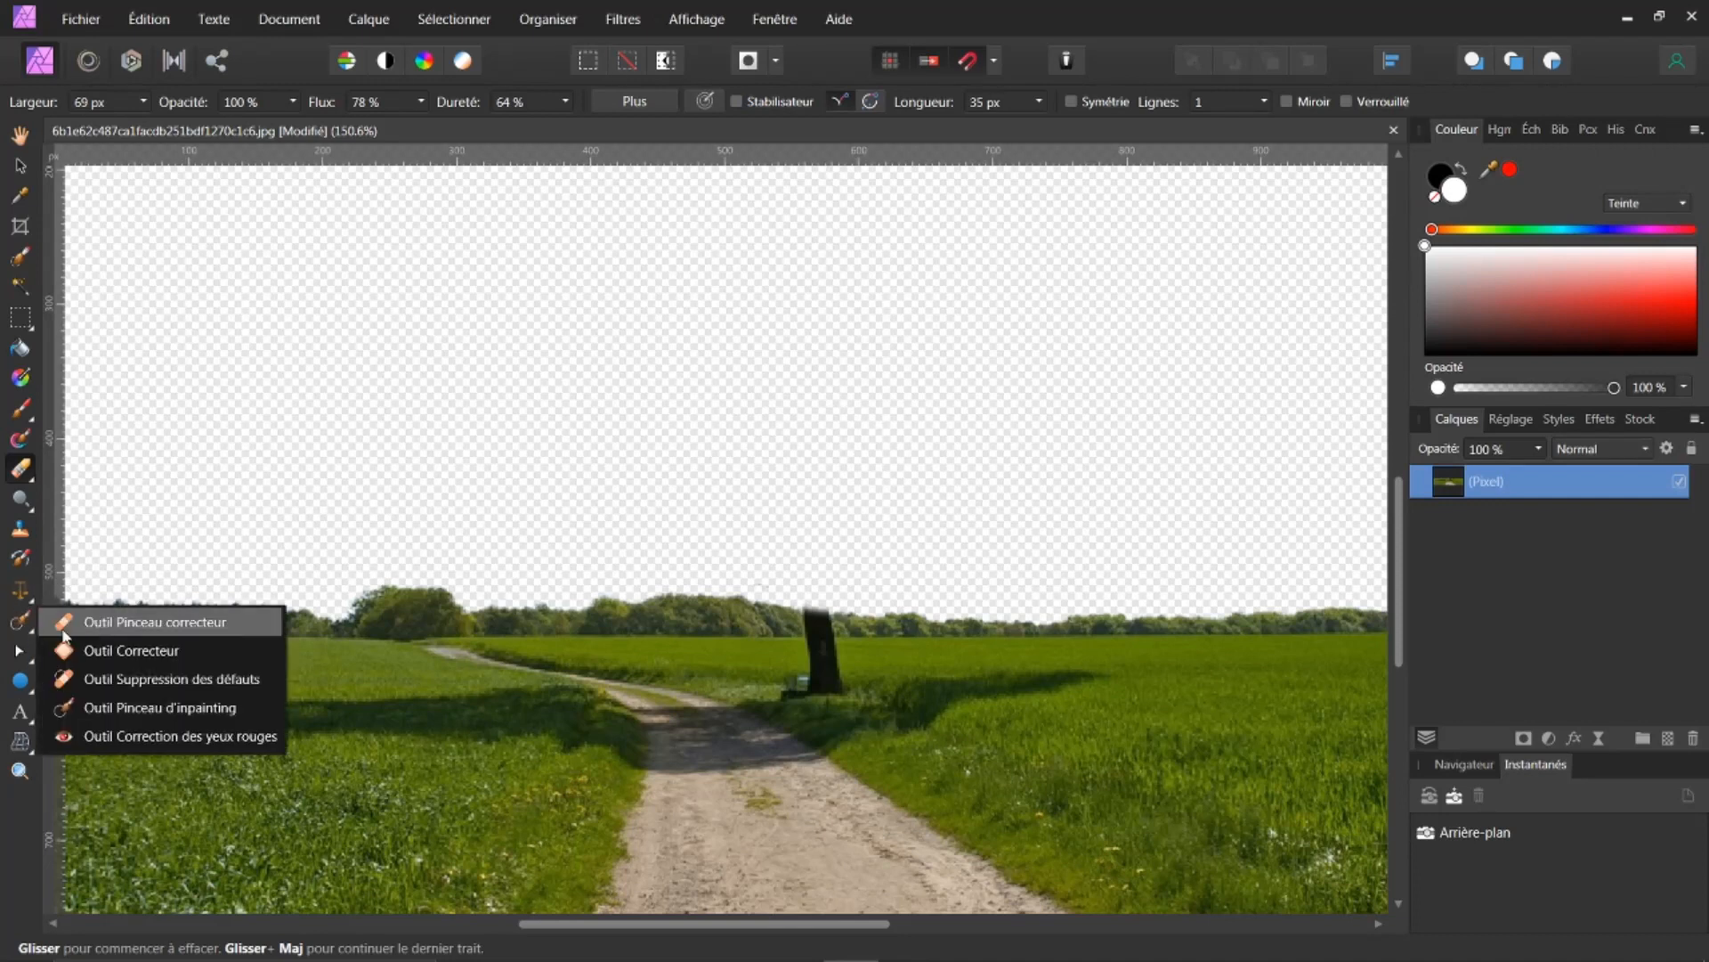
pyautogui.click(115, 708)
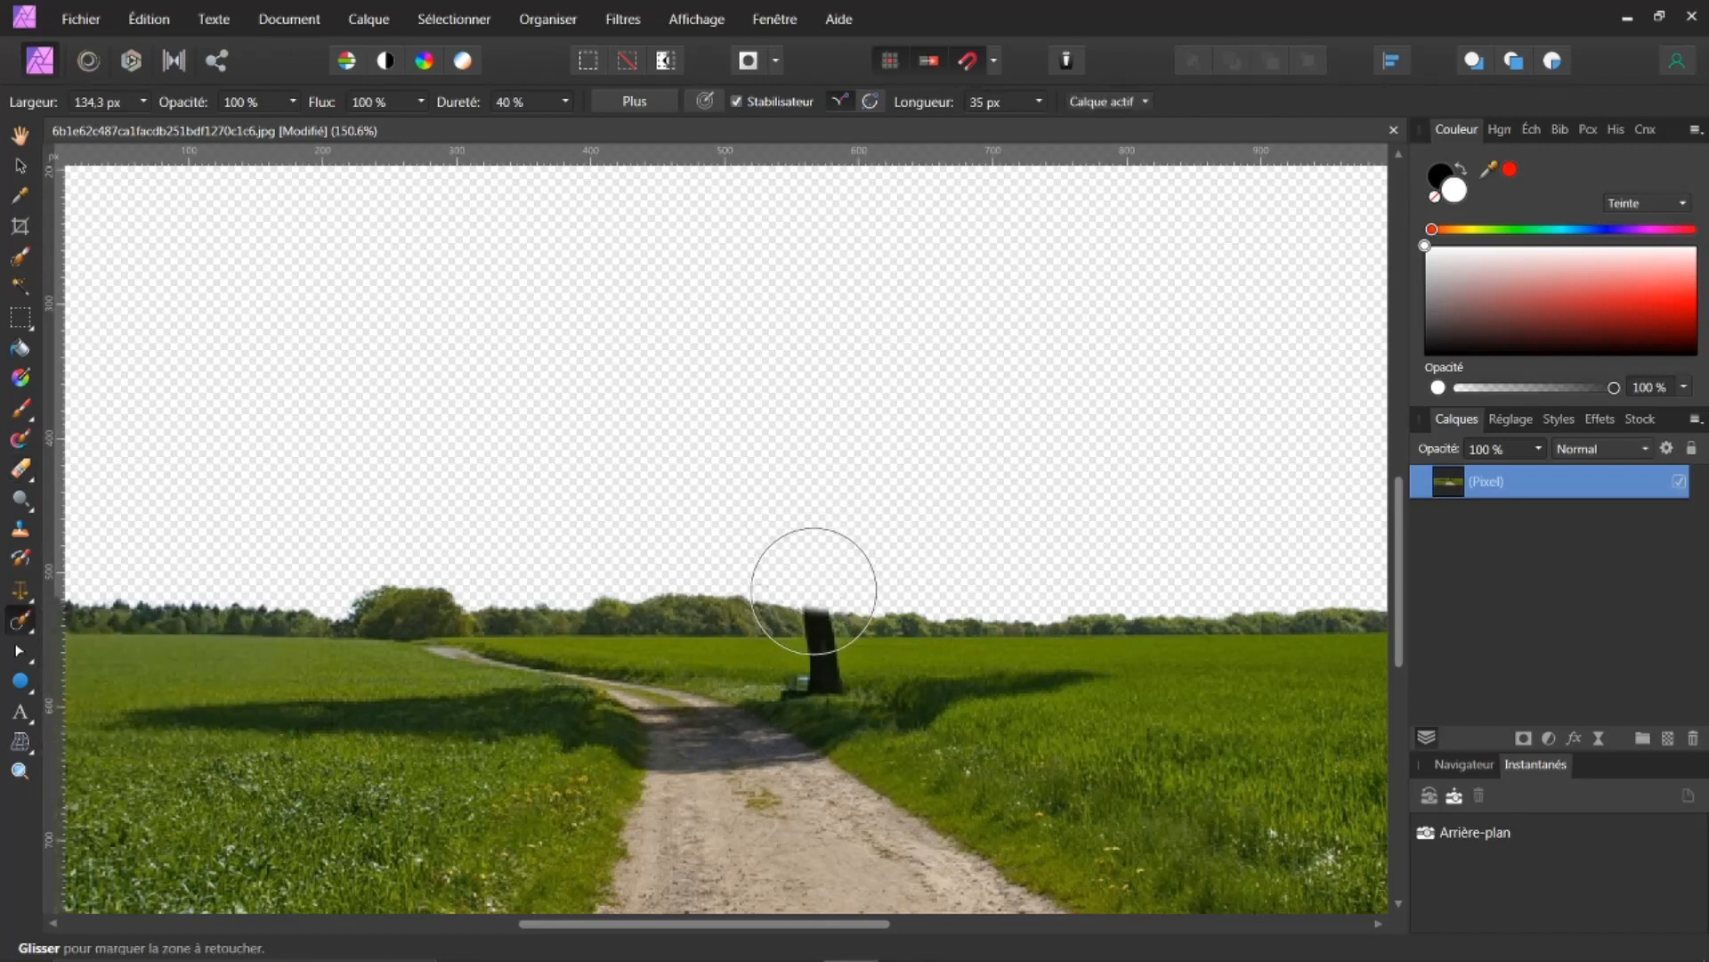
pyautogui.press('[')
pyautogui.press('[')
pyautogui.press('[')
pyautogui.press('[')
pyautogui.press('[')
pyautogui.press('[')
pyautogui.press('[')
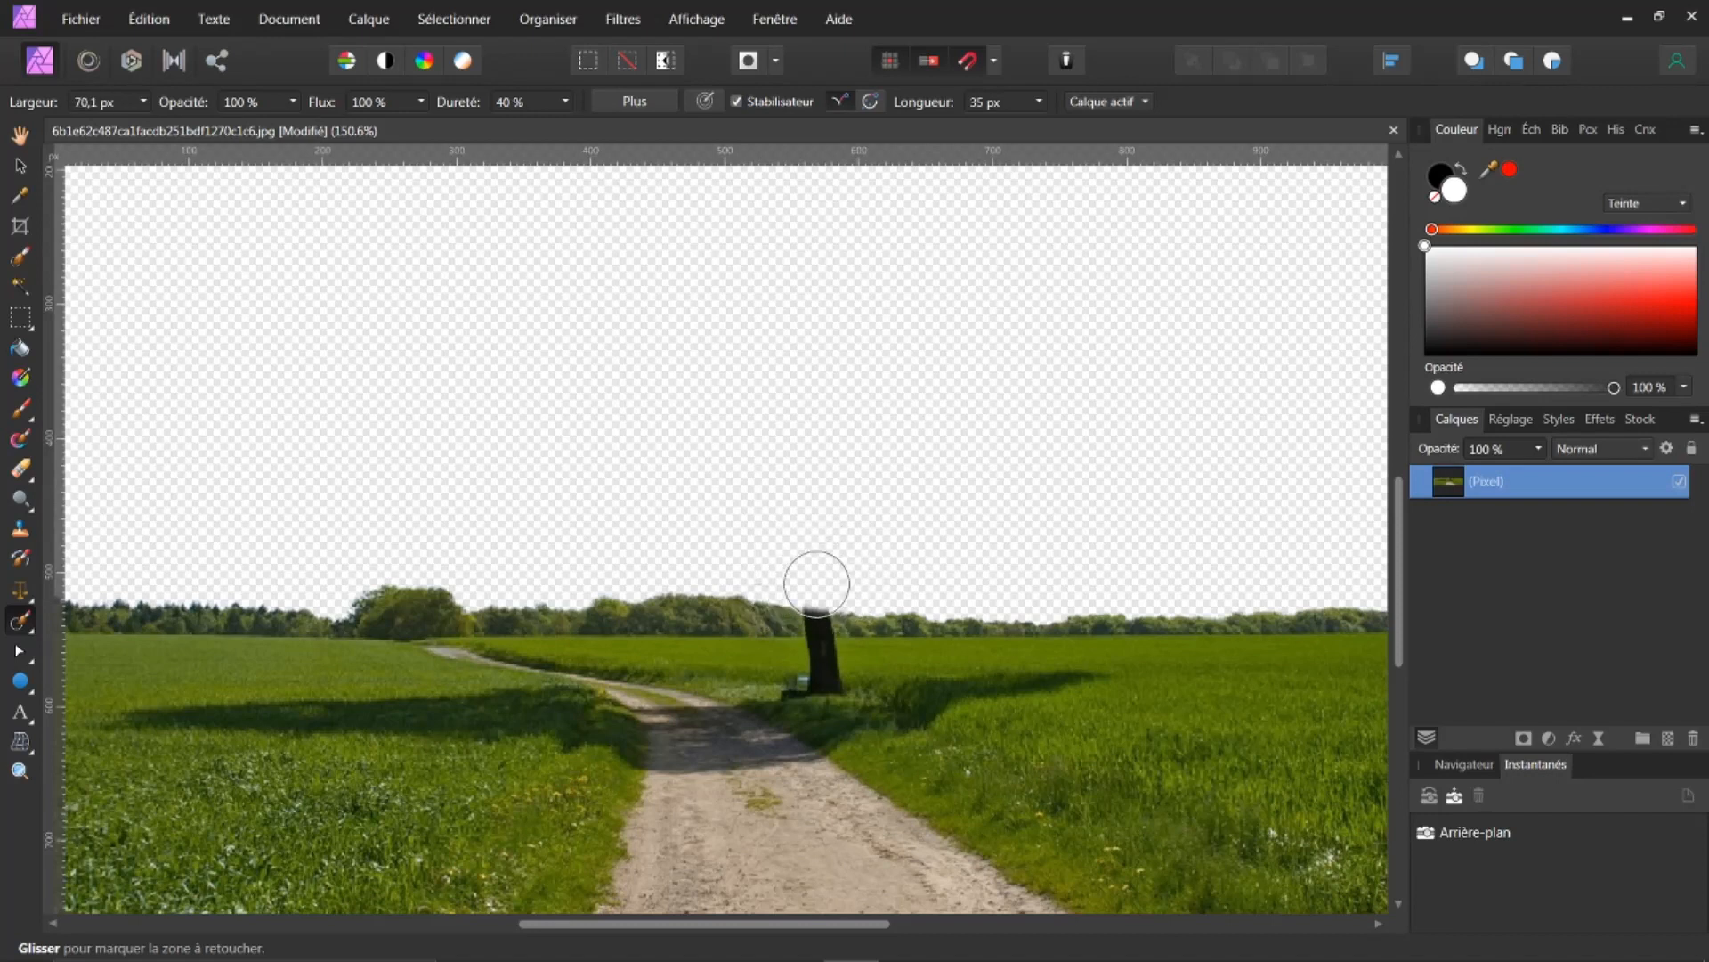
pyautogui.moveTo(817, 584); pyautogui.dragTo(829, 709)
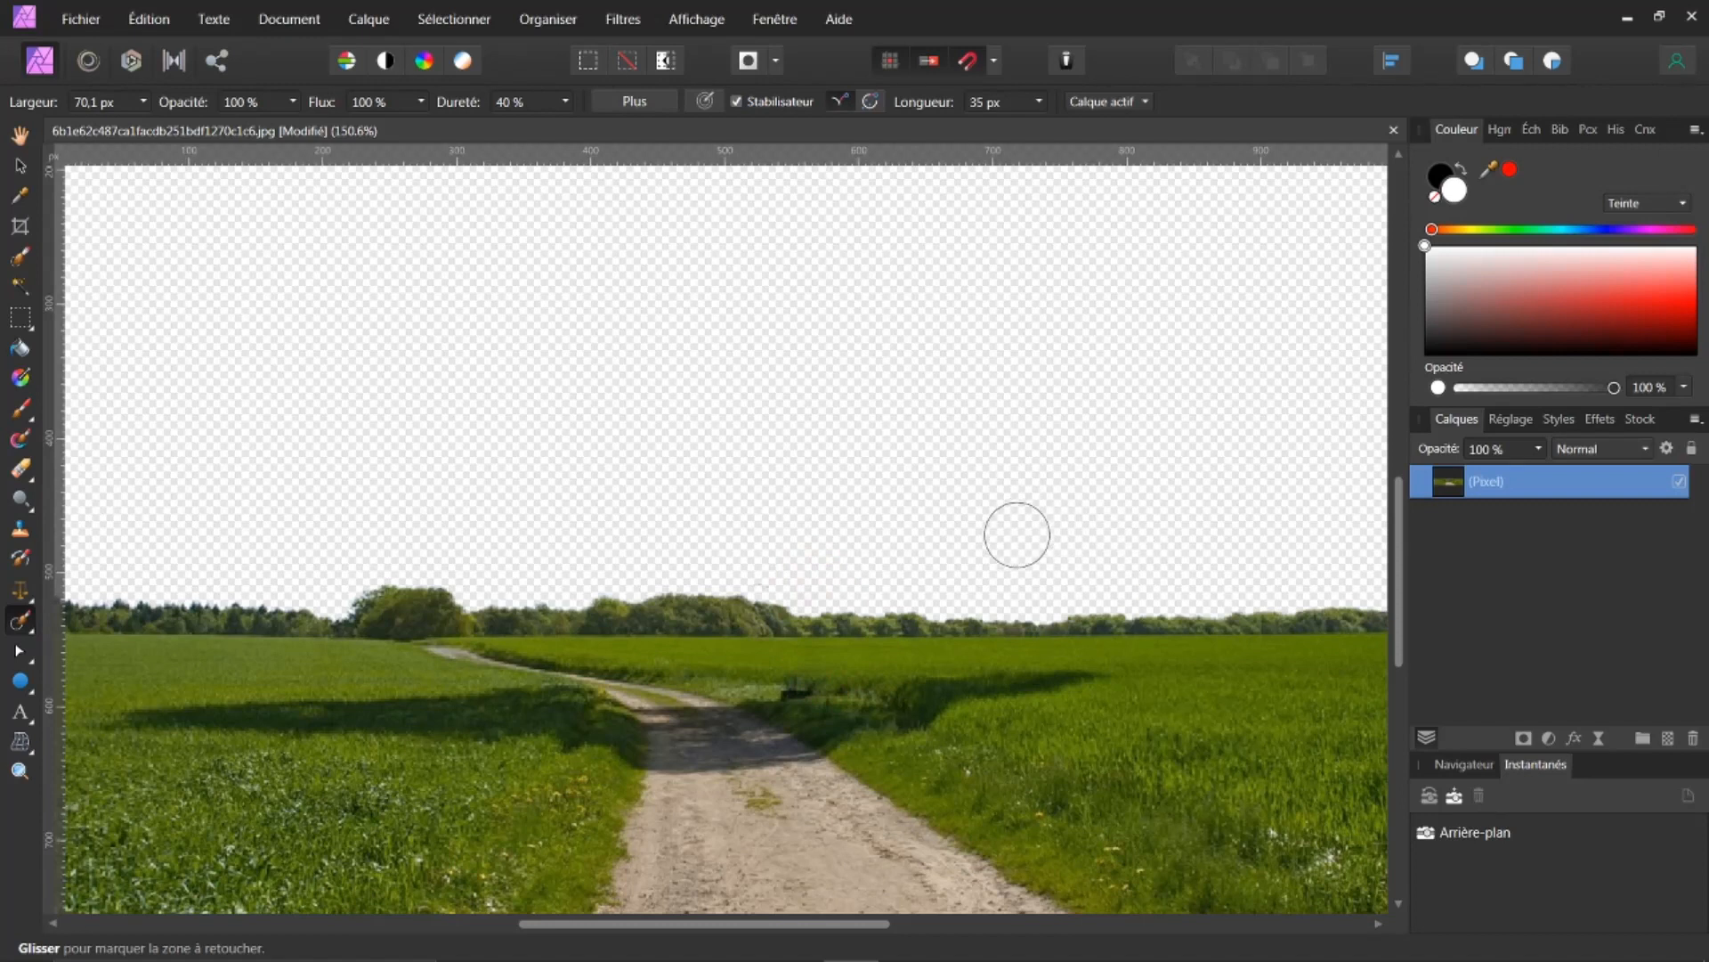
# Warp the landscape layer with the Mesh Warp tool, pulling the middle of its upper edge upward so the horizon curves into a hill
pyautogui.scroll(-2, 1015, 532)
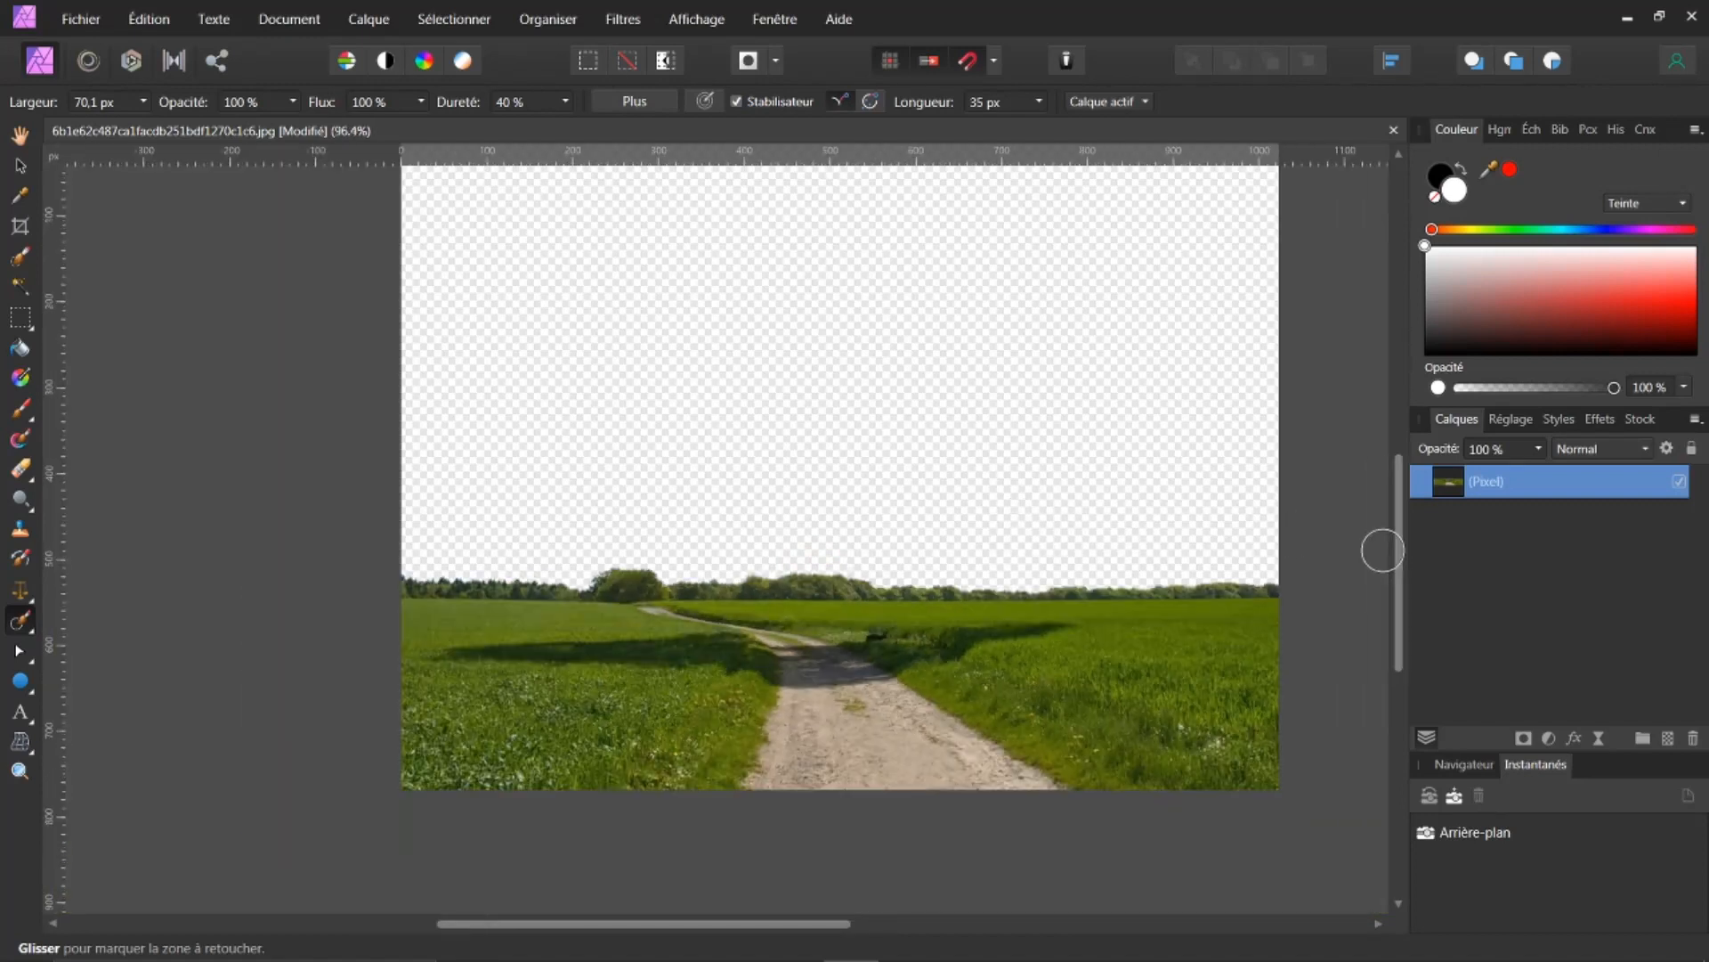
pyautogui.moveTo(1399, 548); pyautogui.dragTo(1399, 525)
pyautogui.moveTo(732, 923); pyautogui.dragTo(779, 950)
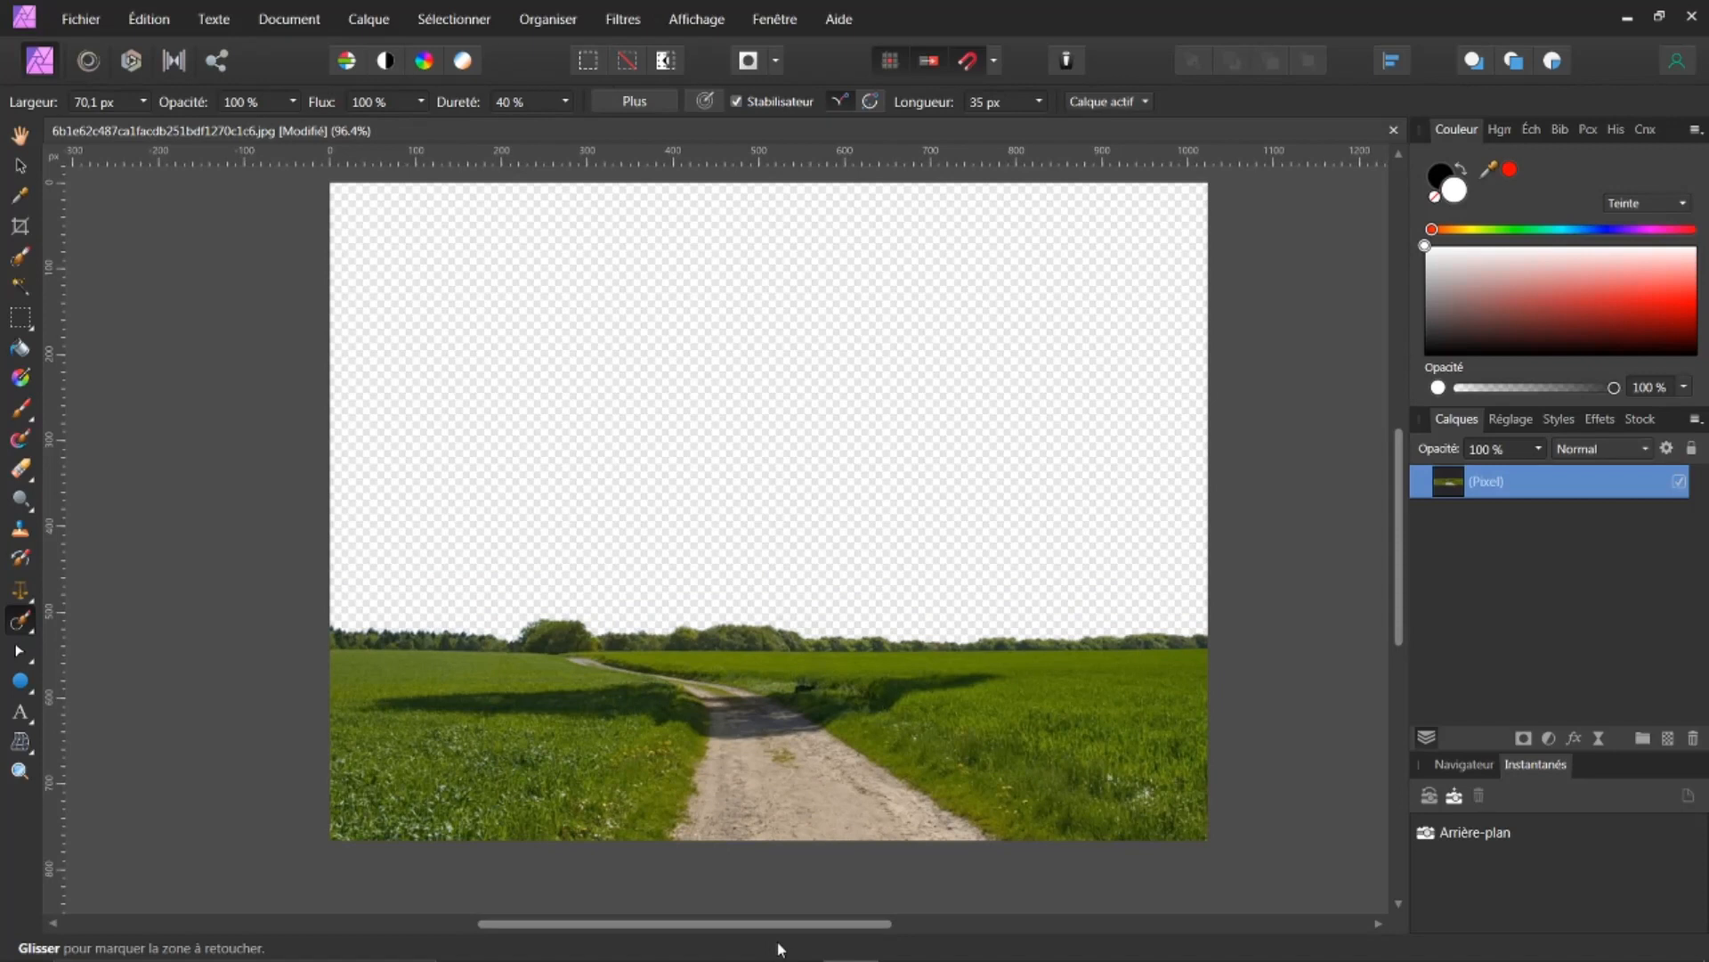
pyautogui.click(34, 752)
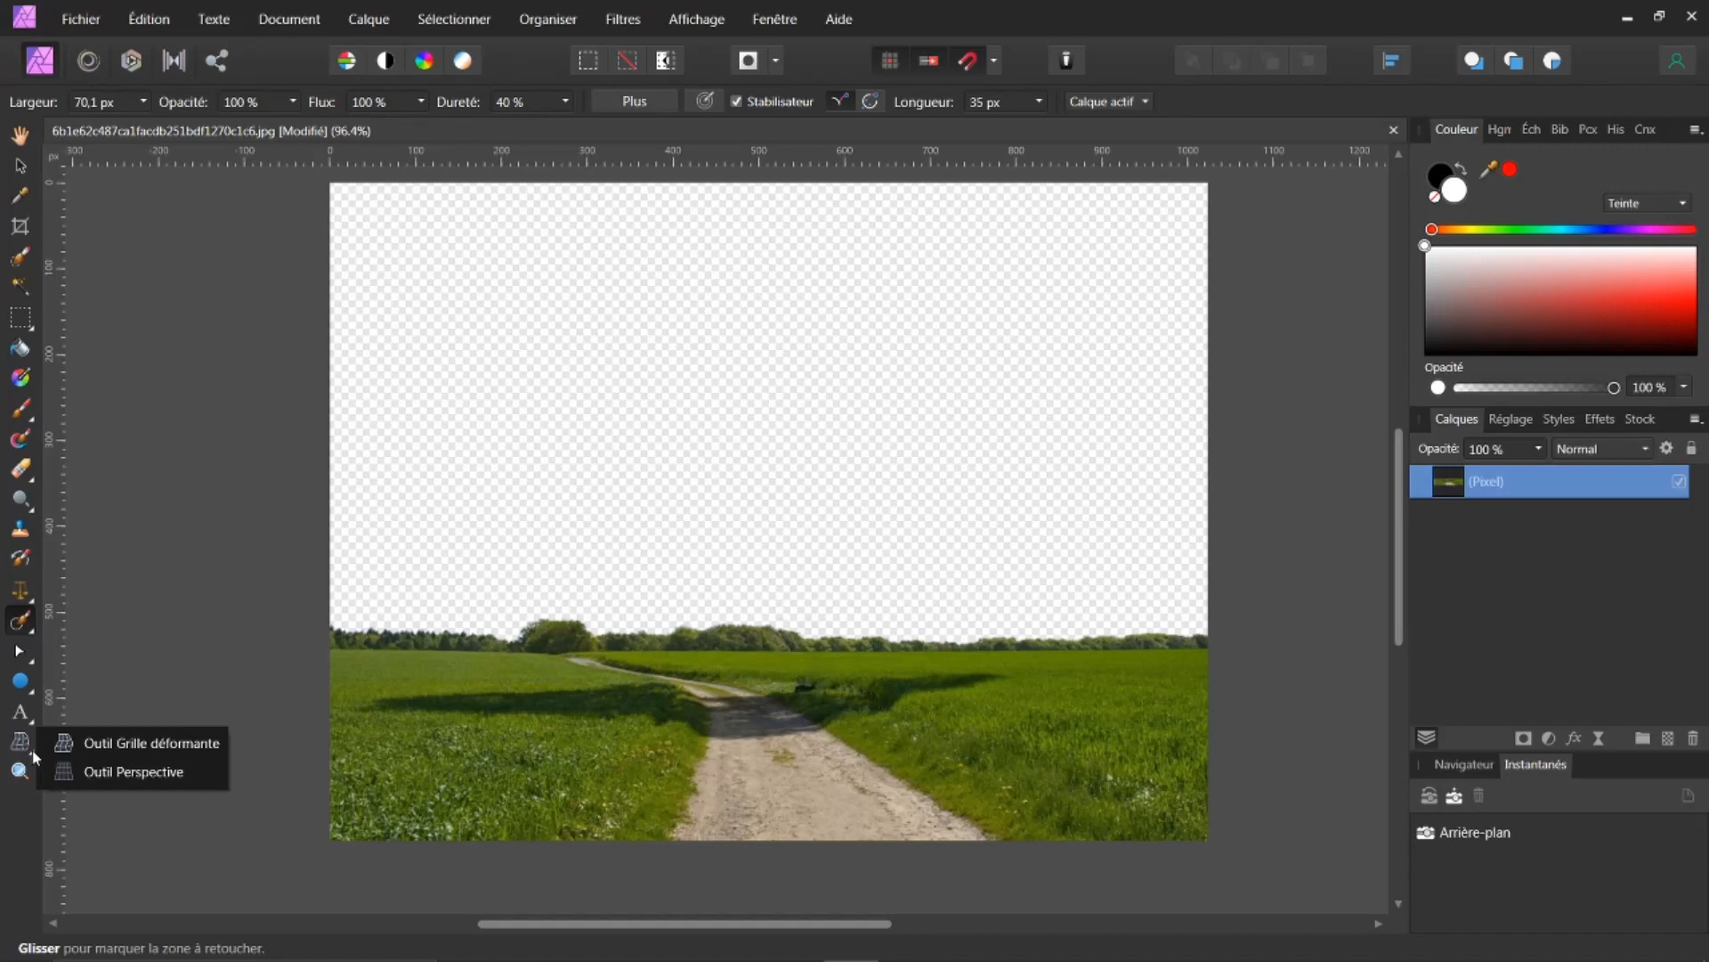
pyautogui.click(101, 750)
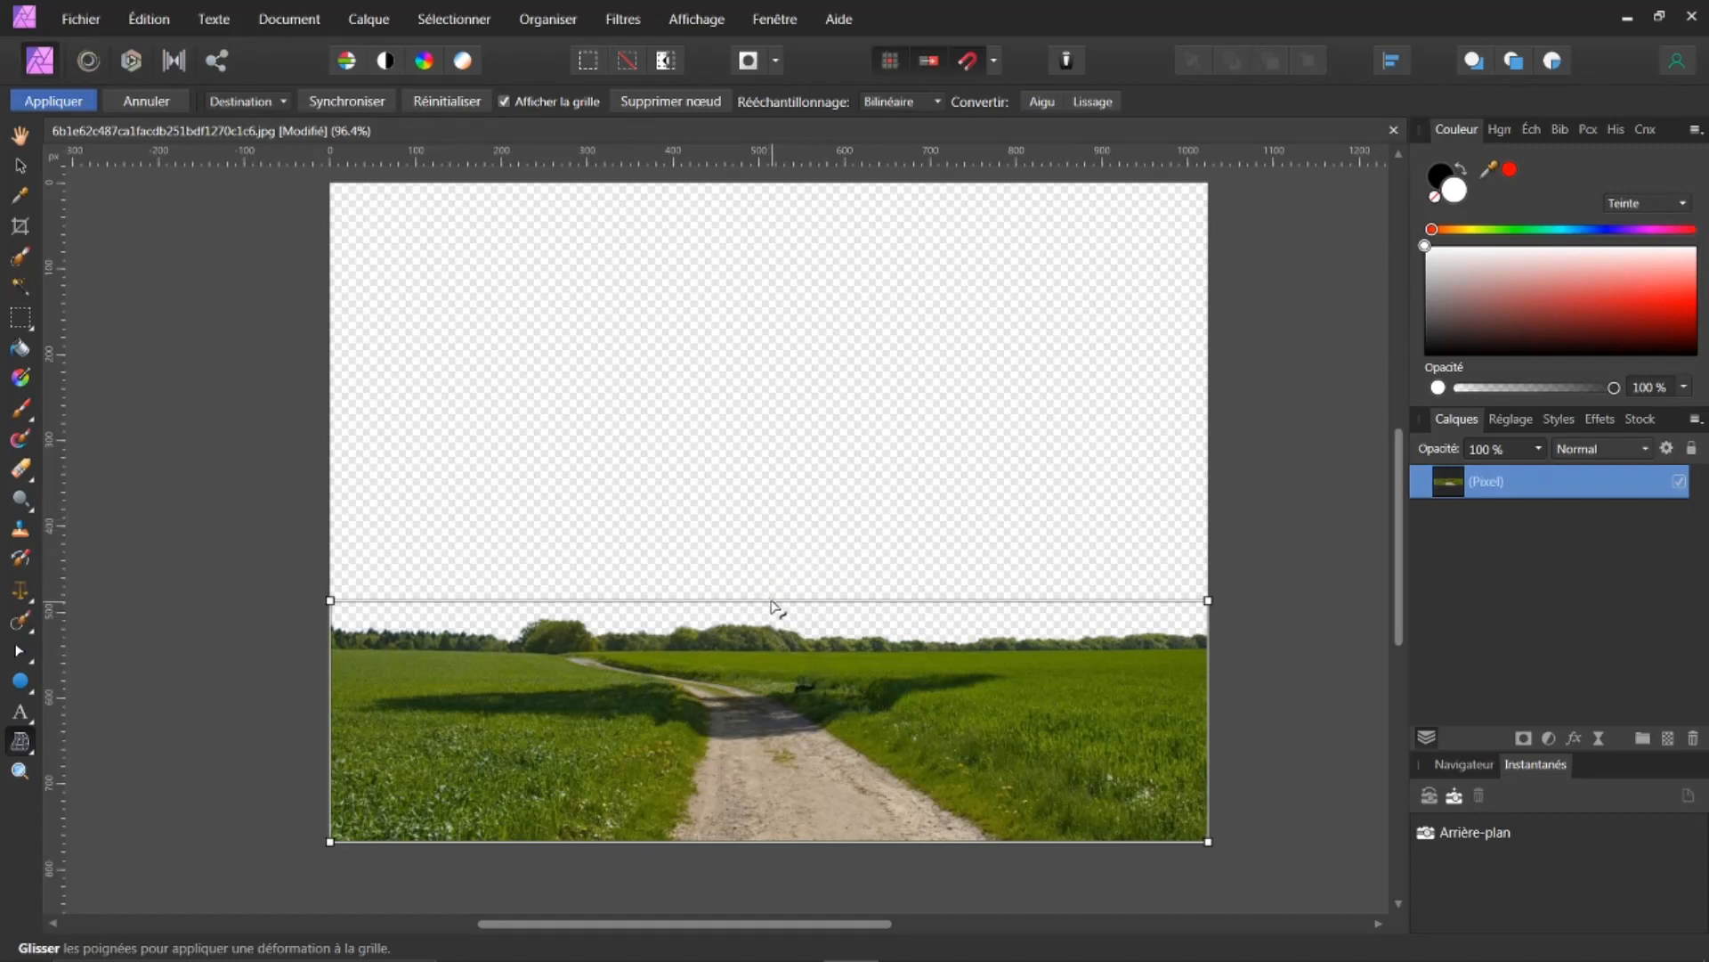
pyautogui.moveTo(771, 599); pyautogui.dragTo(771, 561)
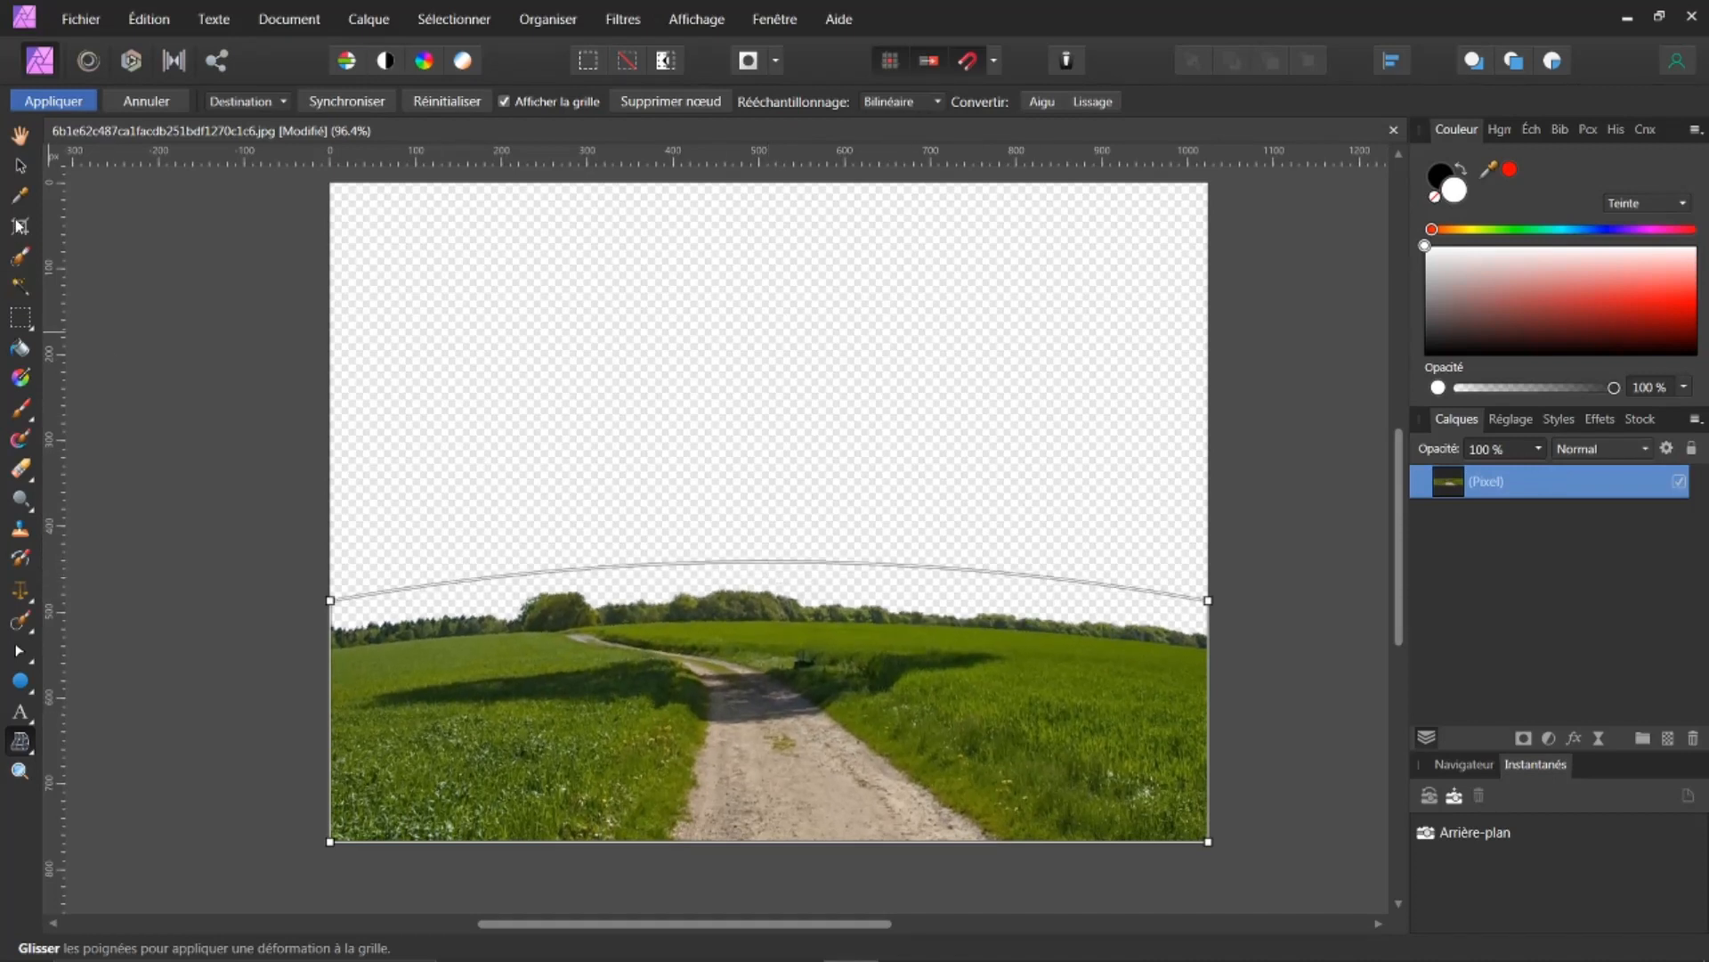
pyautogui.click(19, 135)
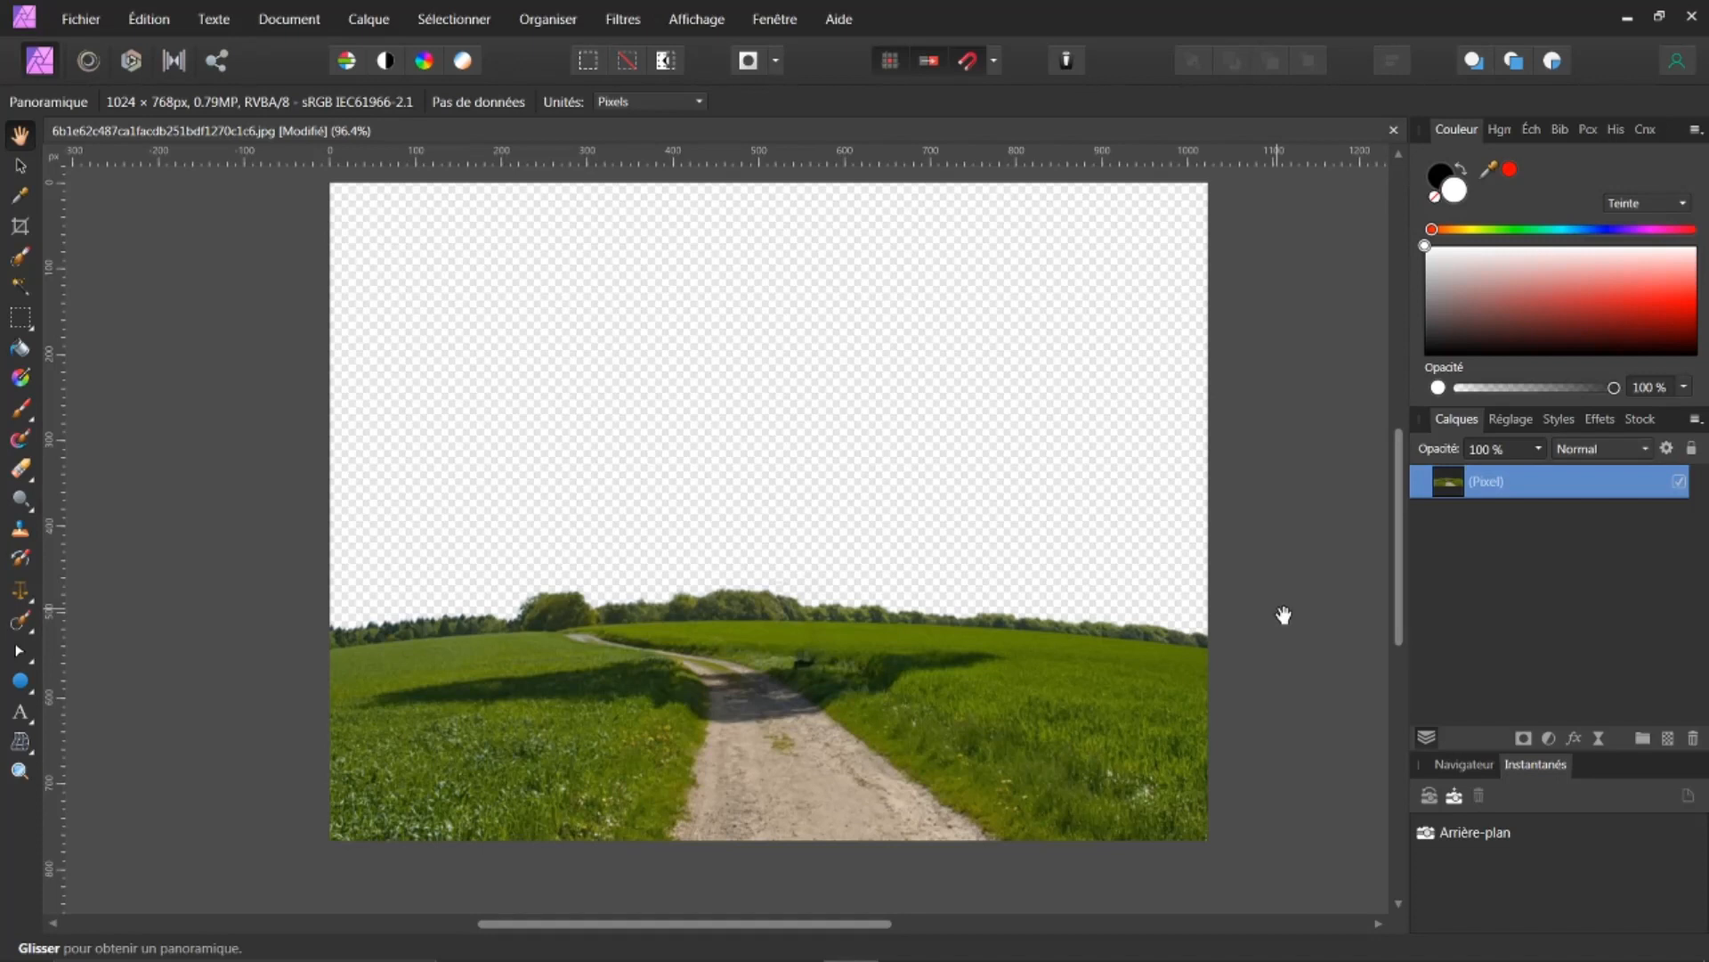
# Open the recent image JCprKuHRmDZ_tree-164915.jpg
pyautogui.click(81, 20)
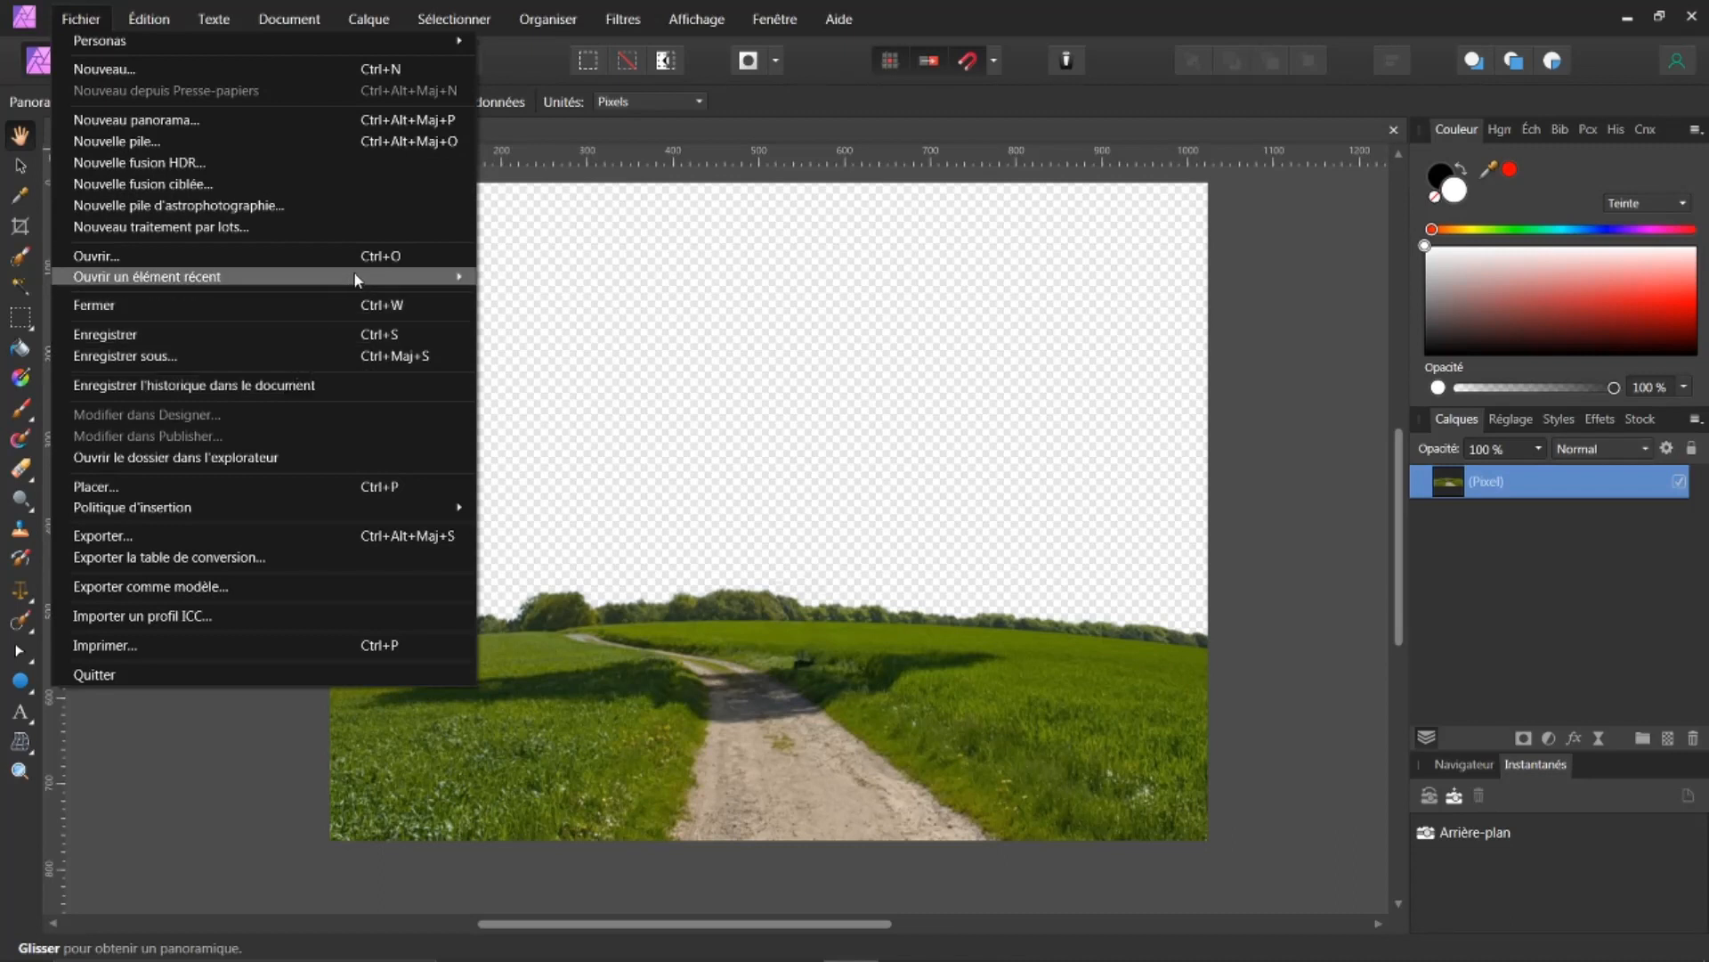
pyautogui.moveTo(355, 274)
pyautogui.click(507, 306)
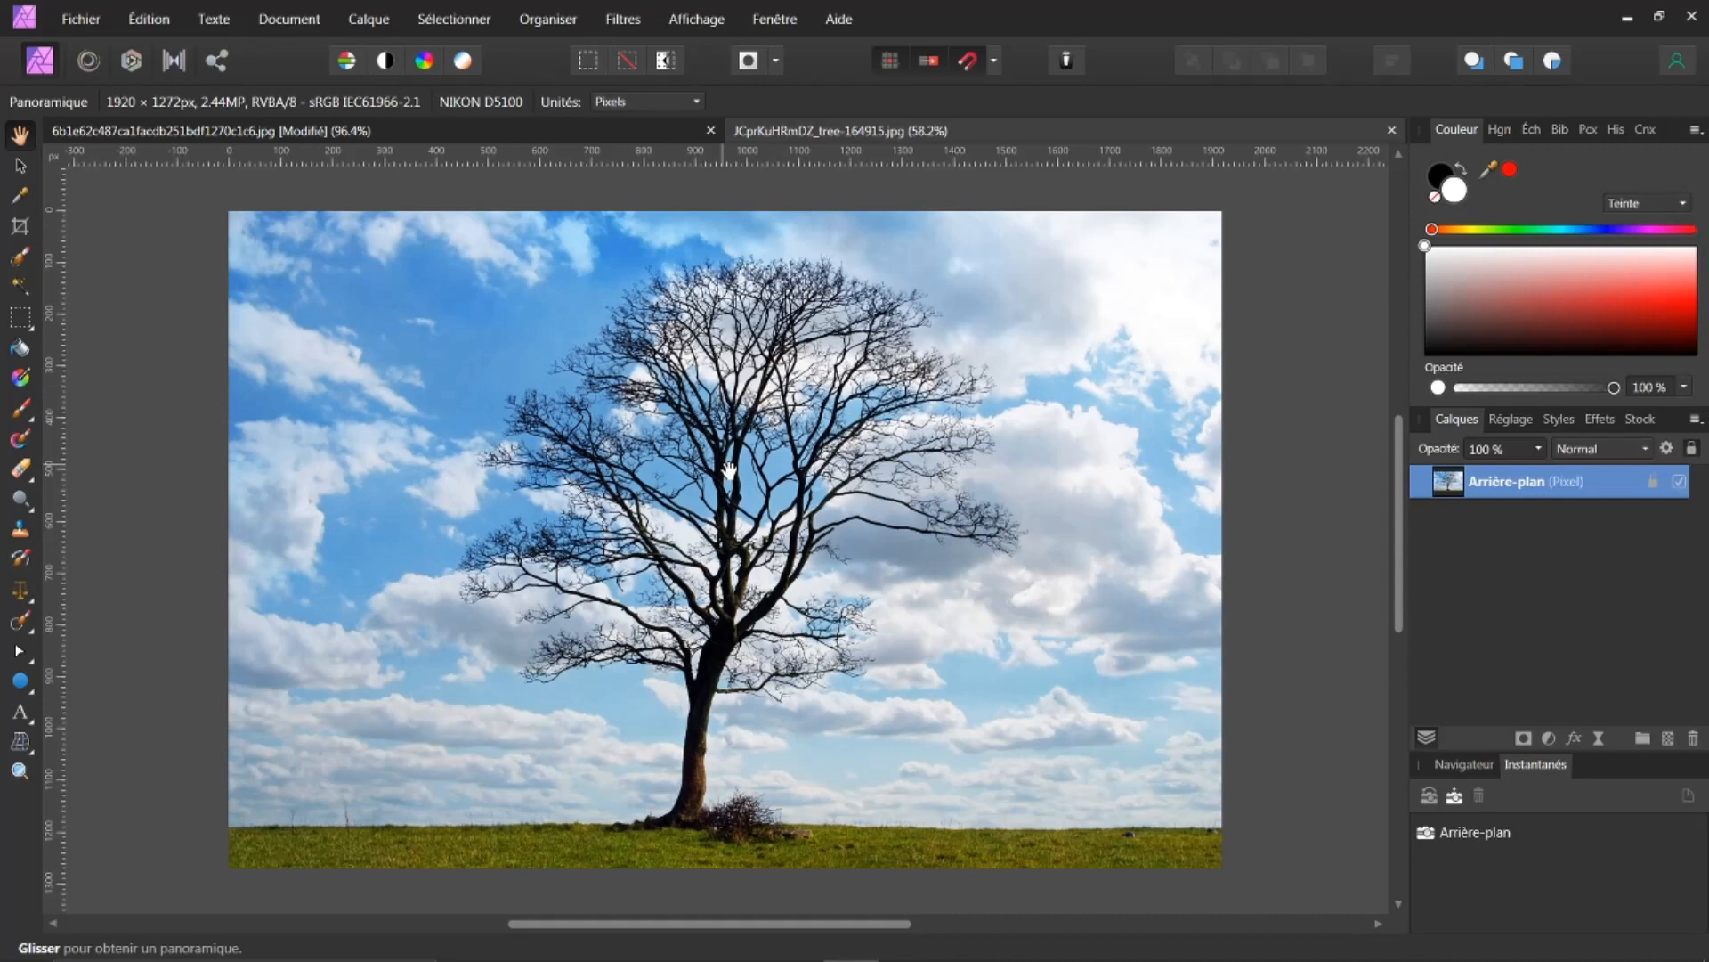
# Examine the composite red, green and blue channels one at a time to compare the contrast between tree and sky
pyautogui.click(1642, 129)
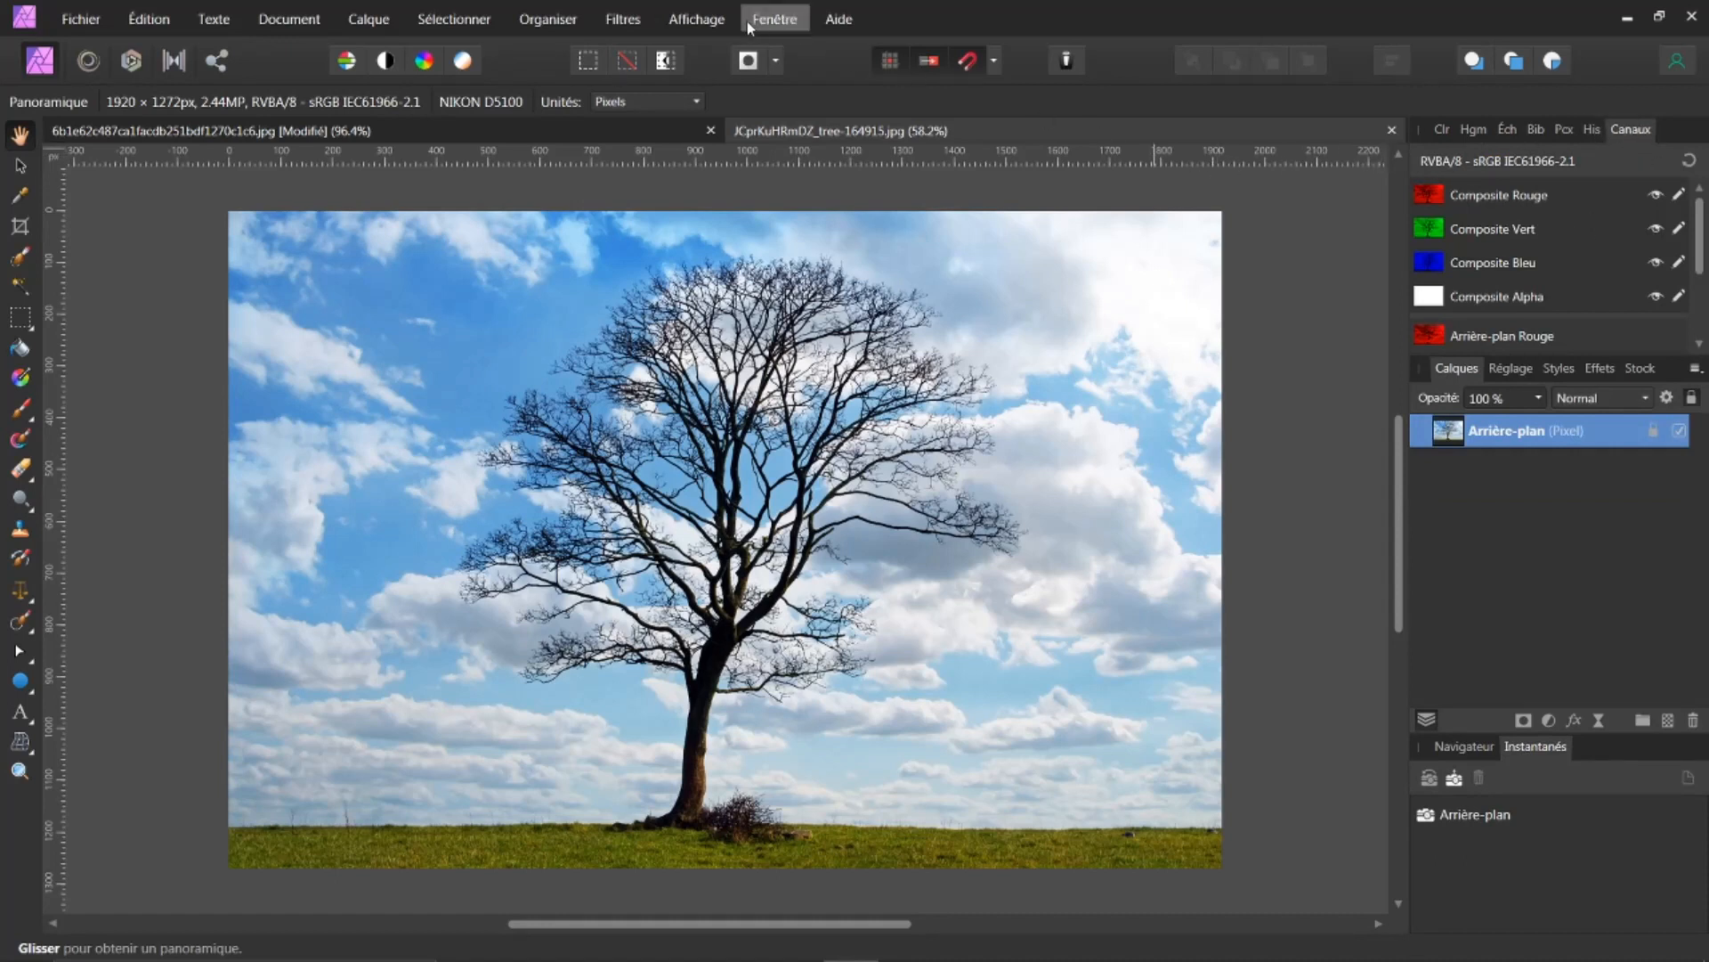
pyautogui.click(706, 20)
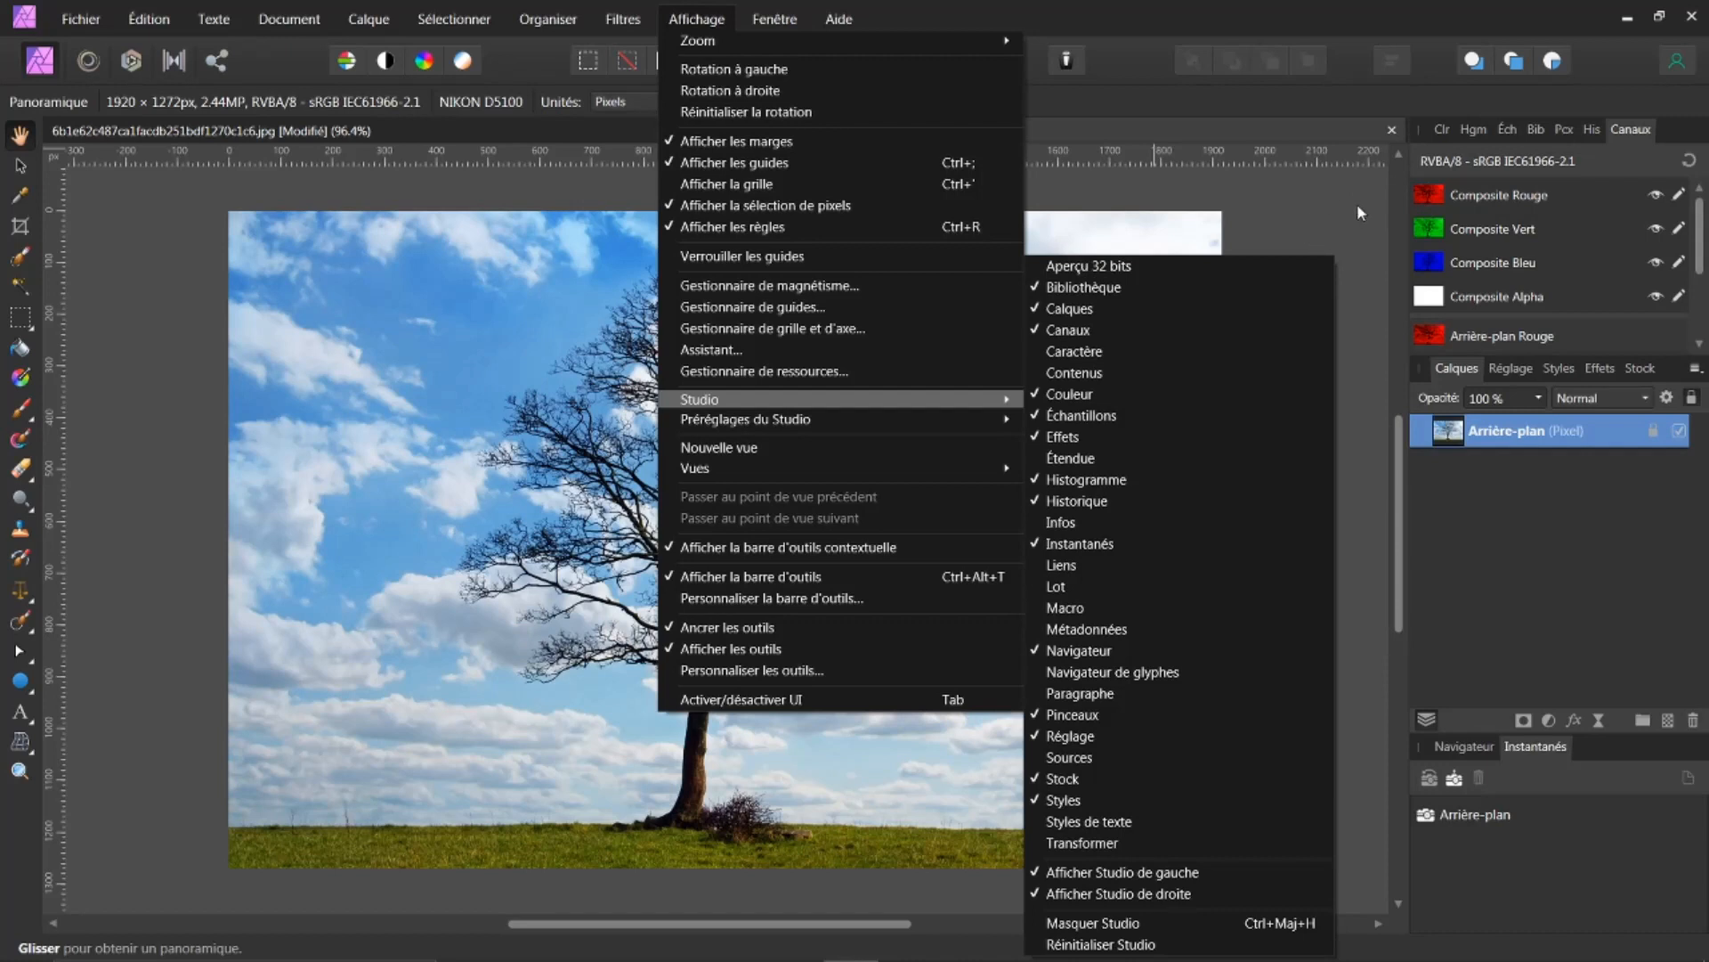
pyautogui.click(1275, 194)
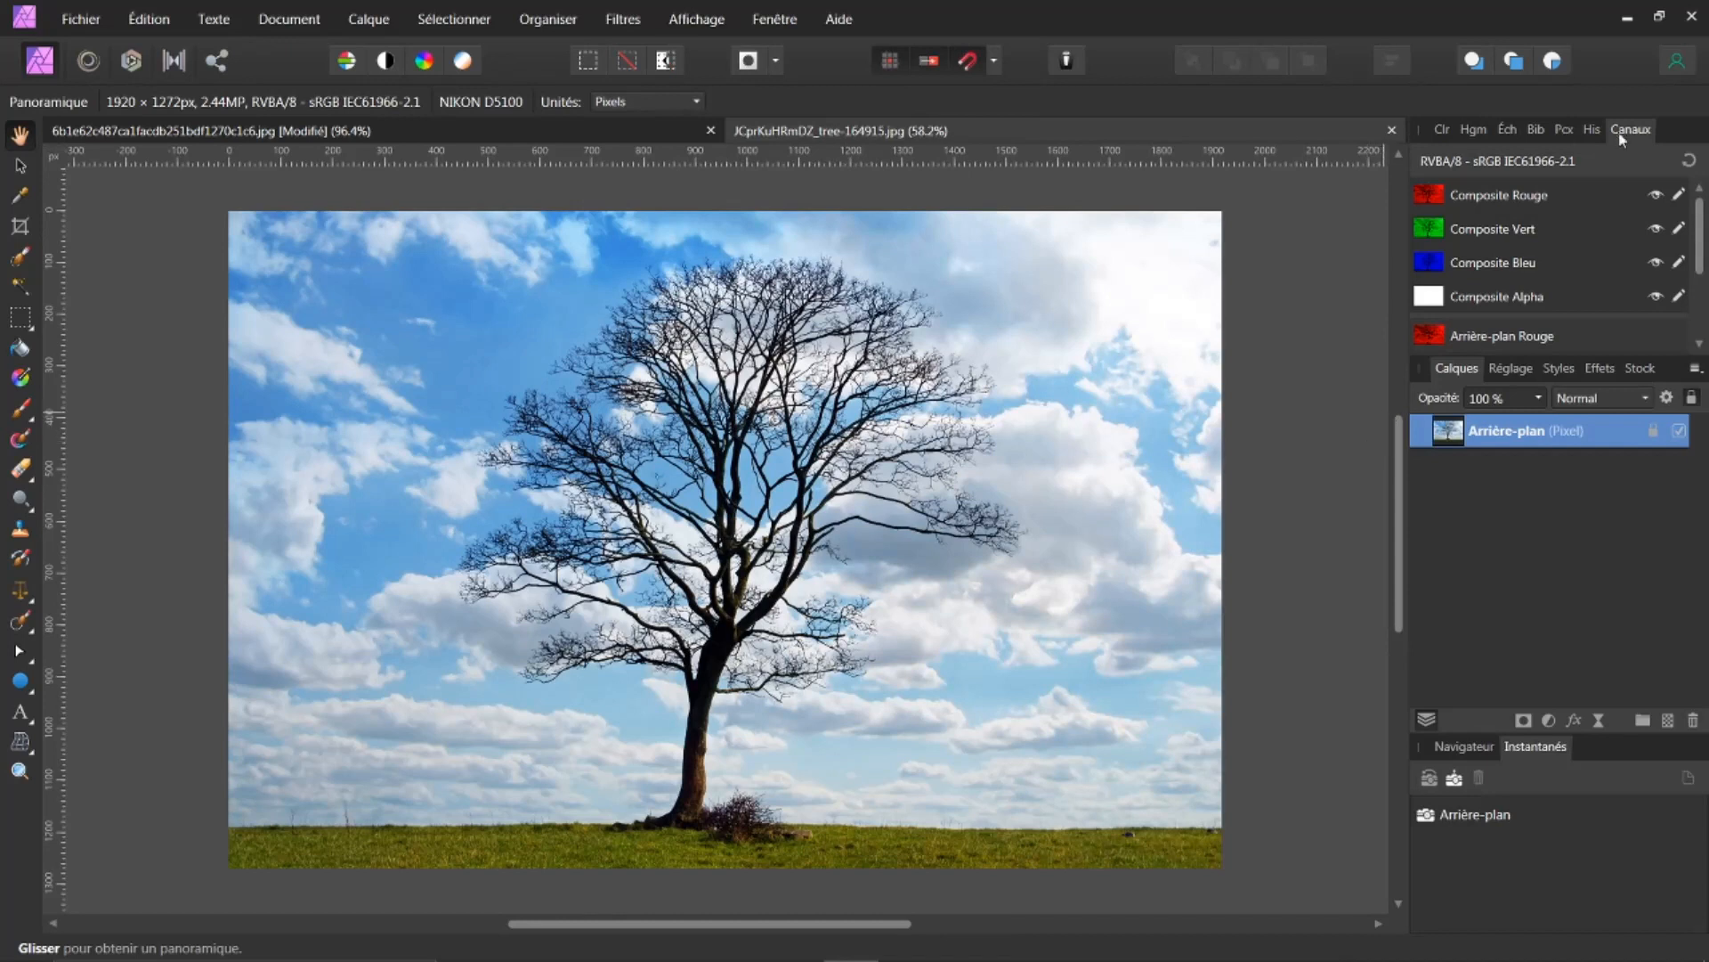
pyautogui.click(1467, 196)
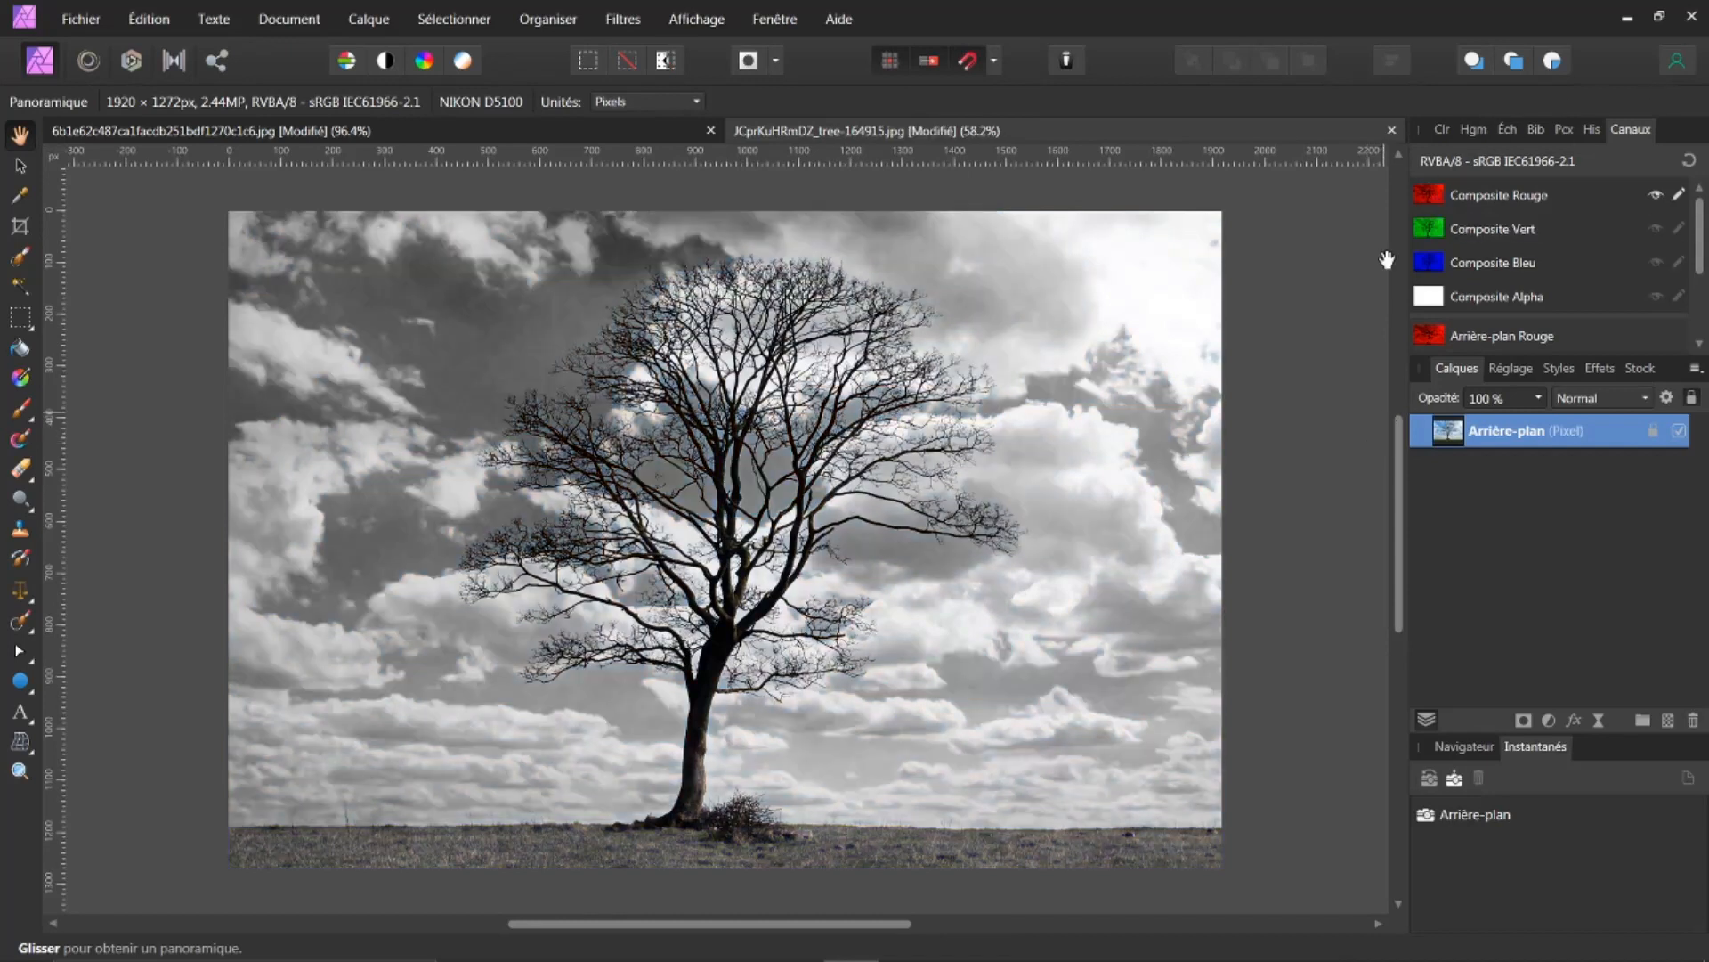
pyautogui.click(1437, 234)
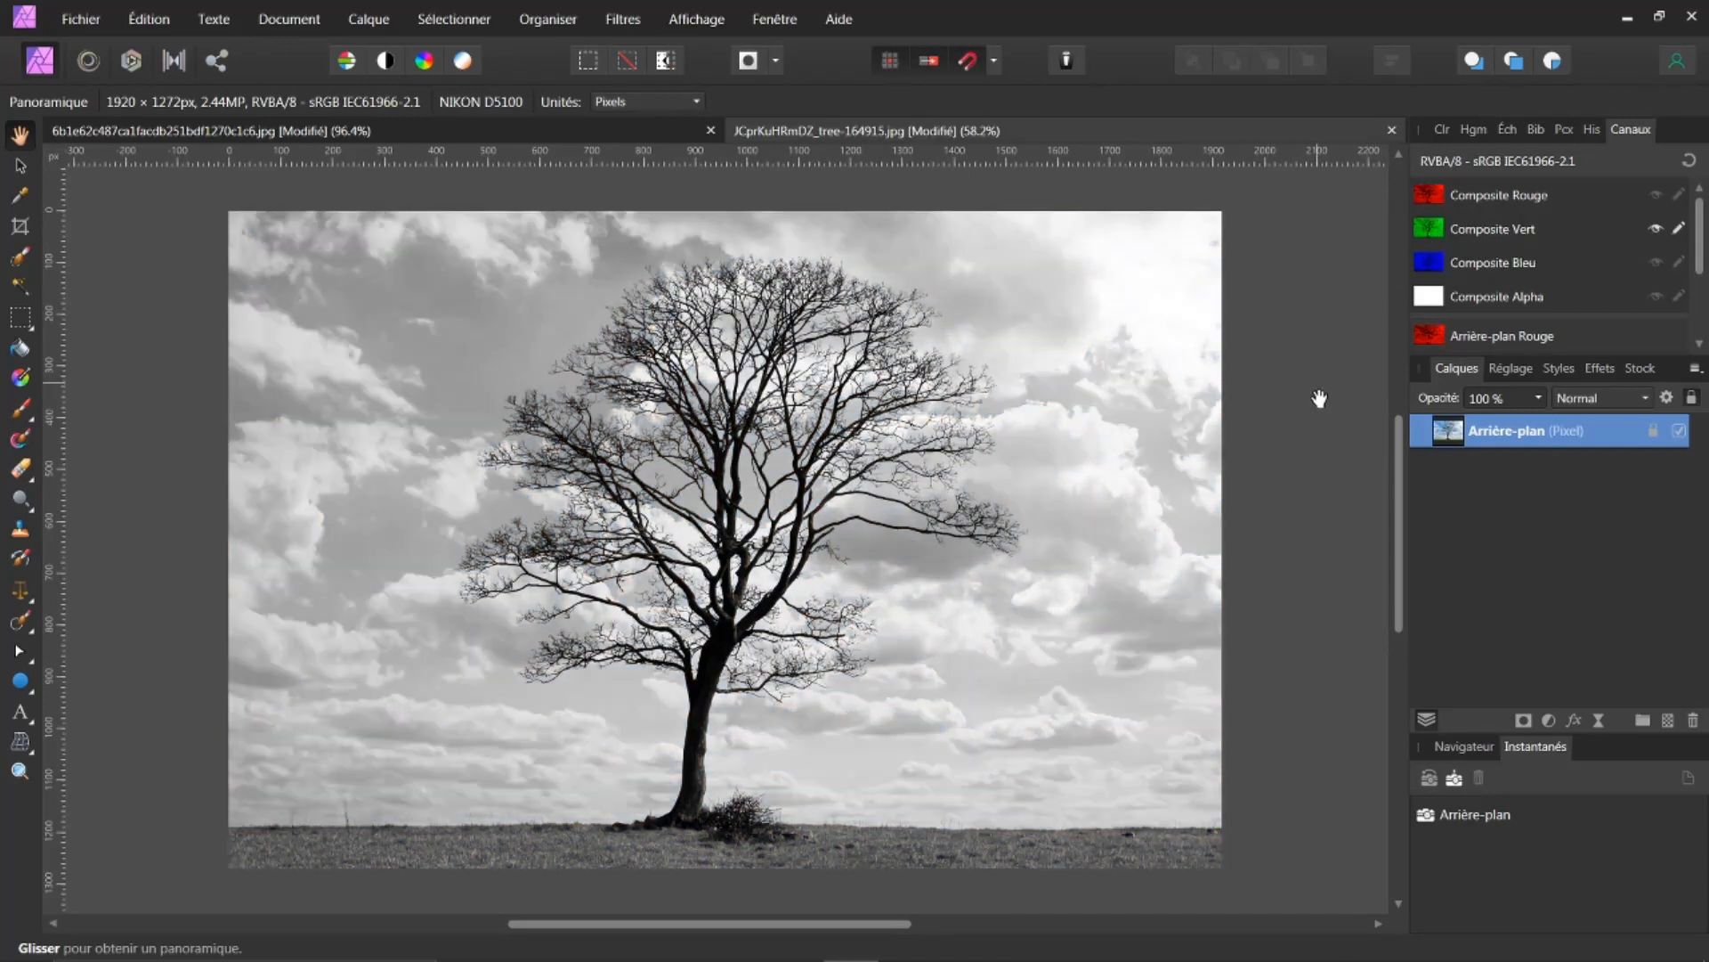
pyautogui.click(1442, 270)
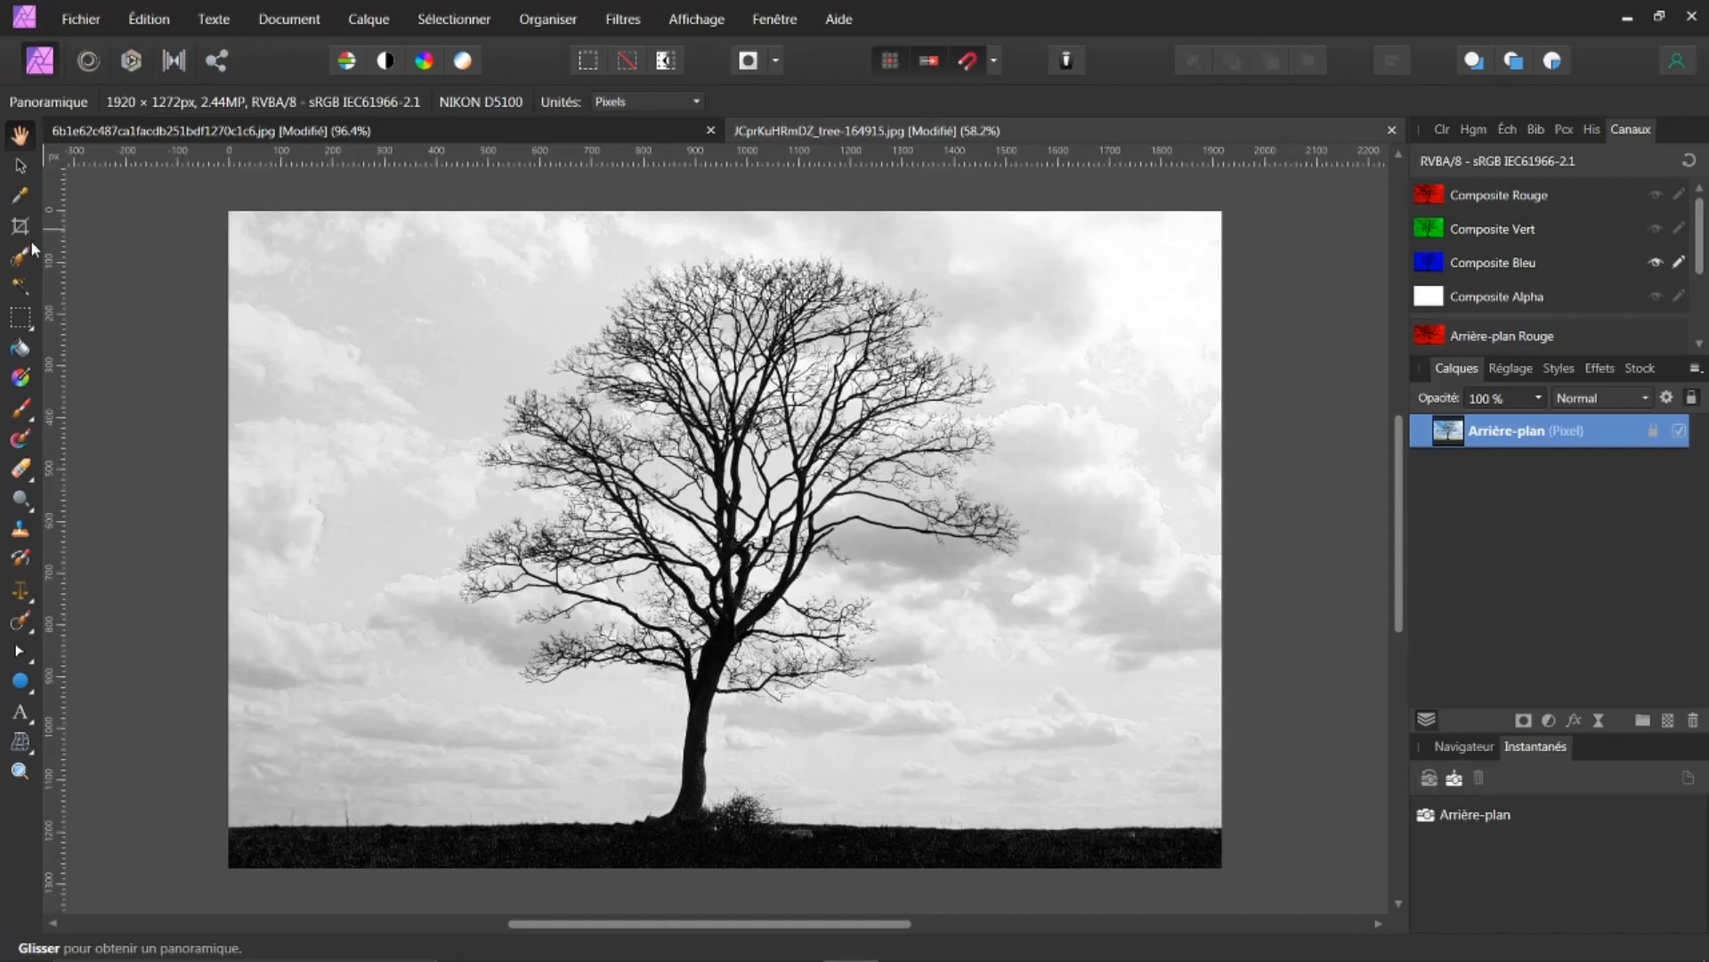
pyautogui.click(18, 288)
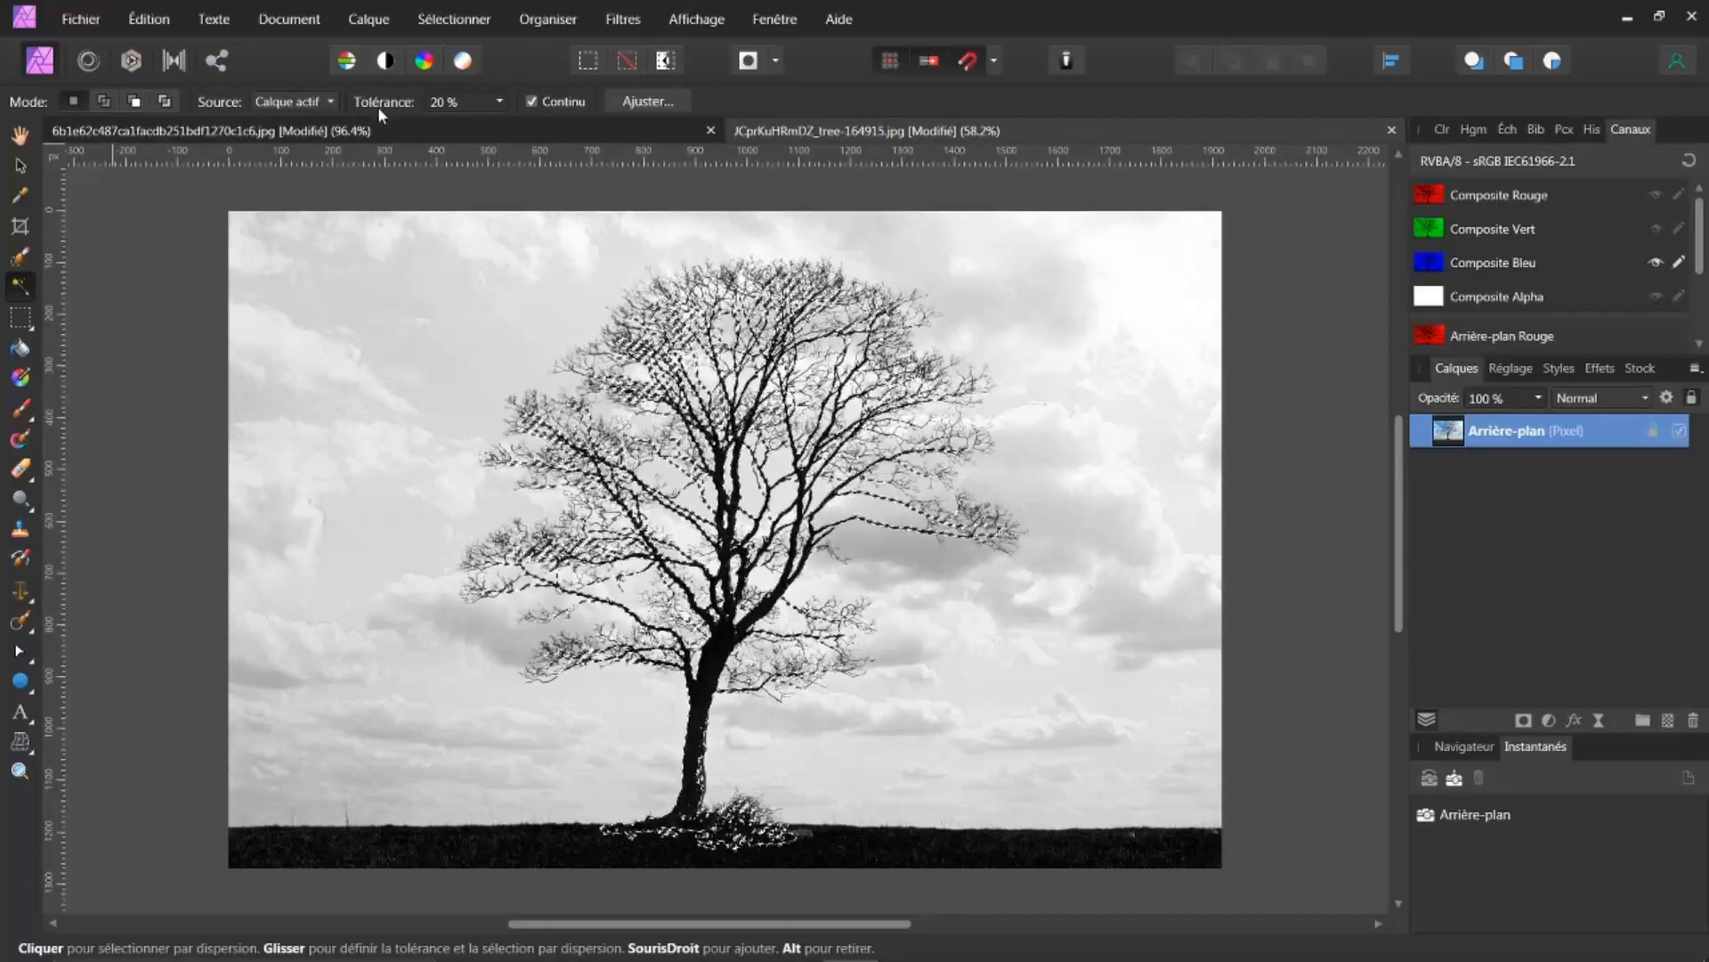
pyautogui.moveTo(368, 105); pyautogui.dragTo(387, 105)
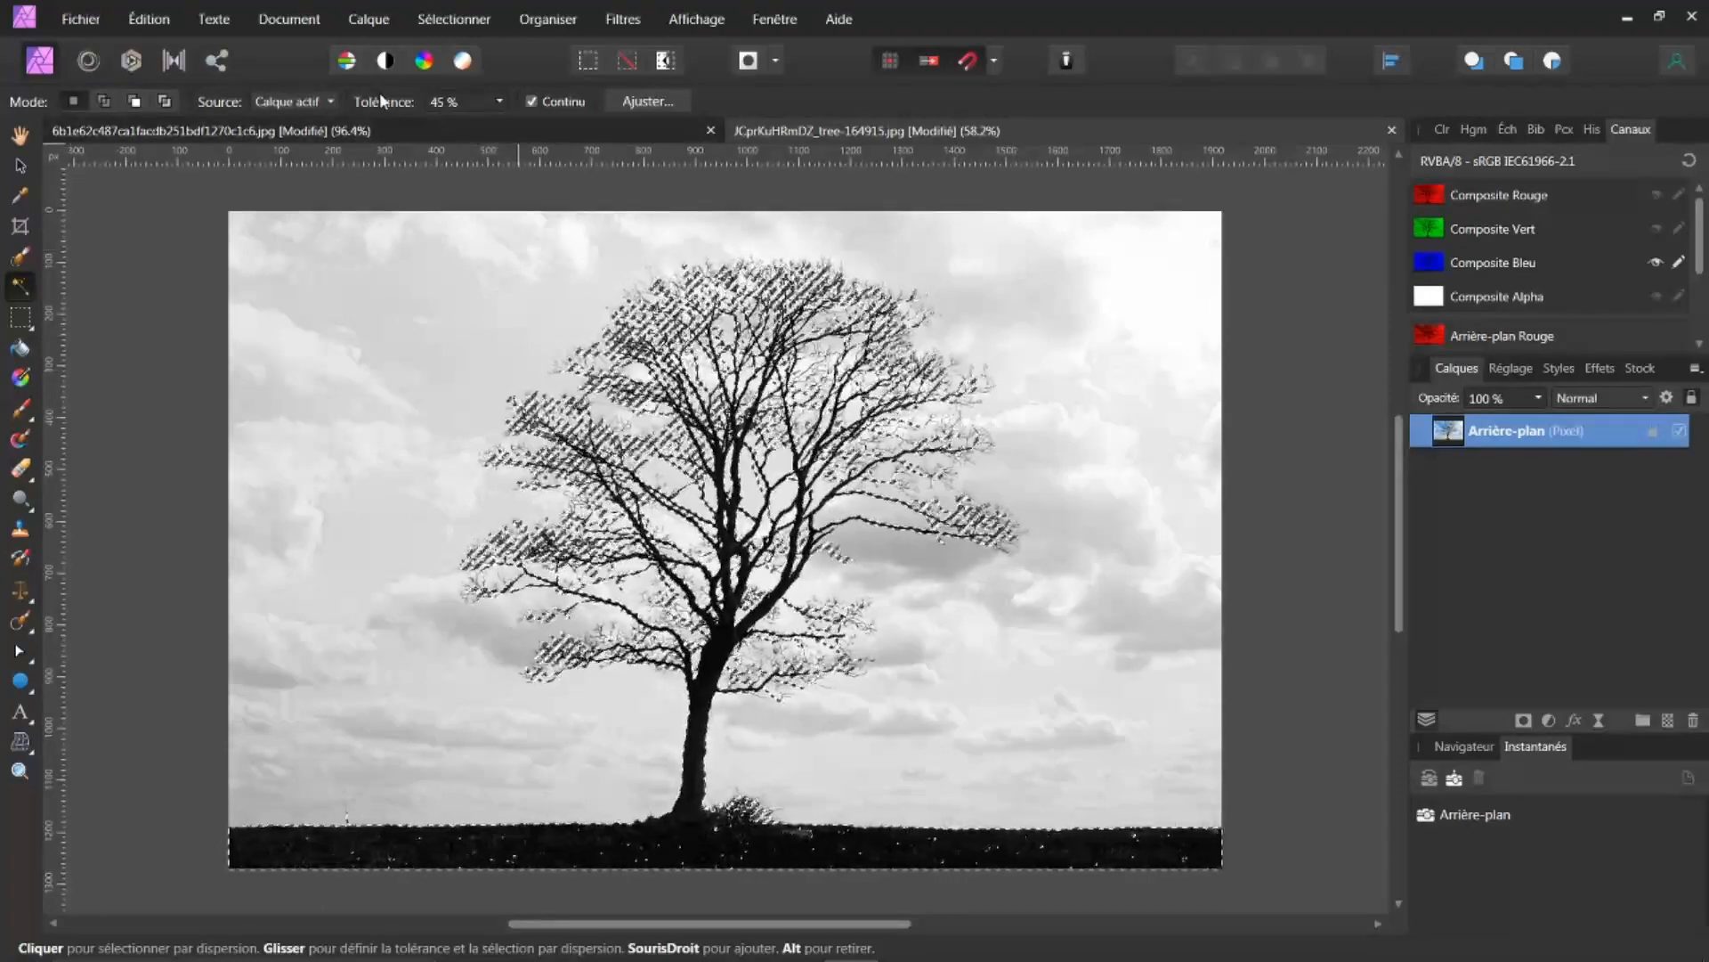
pyautogui.moveTo(378, 101); pyautogui.dragTo(385, 104)
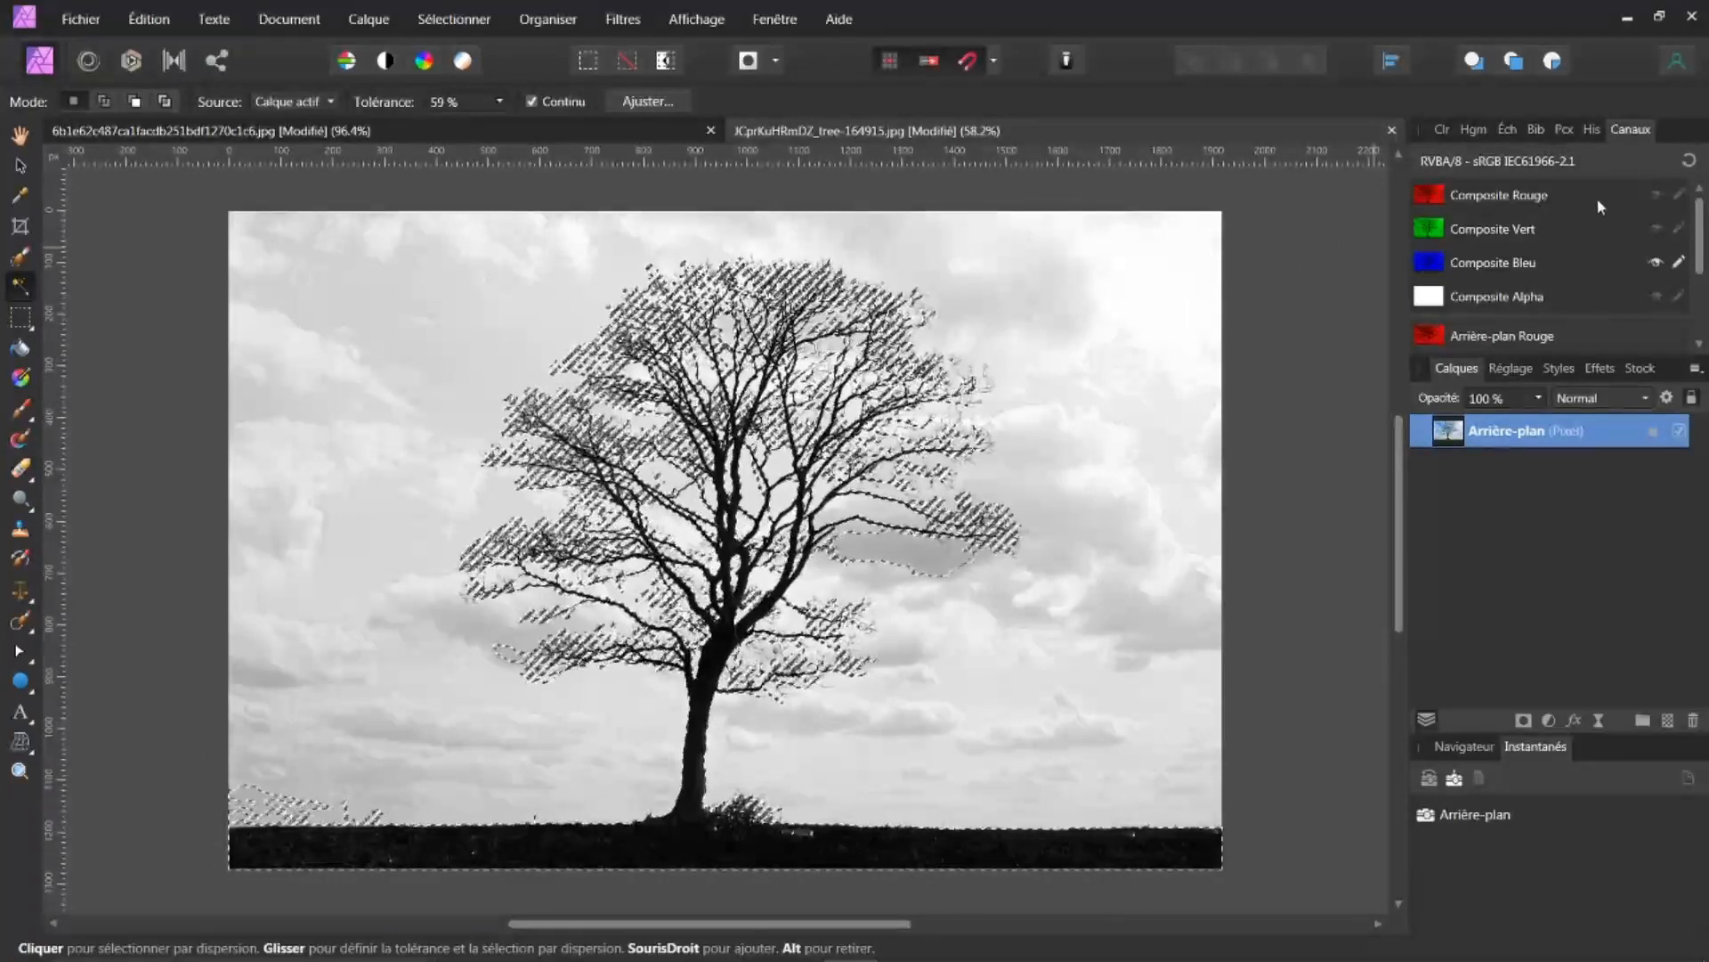
pyautogui.click(1689, 162)
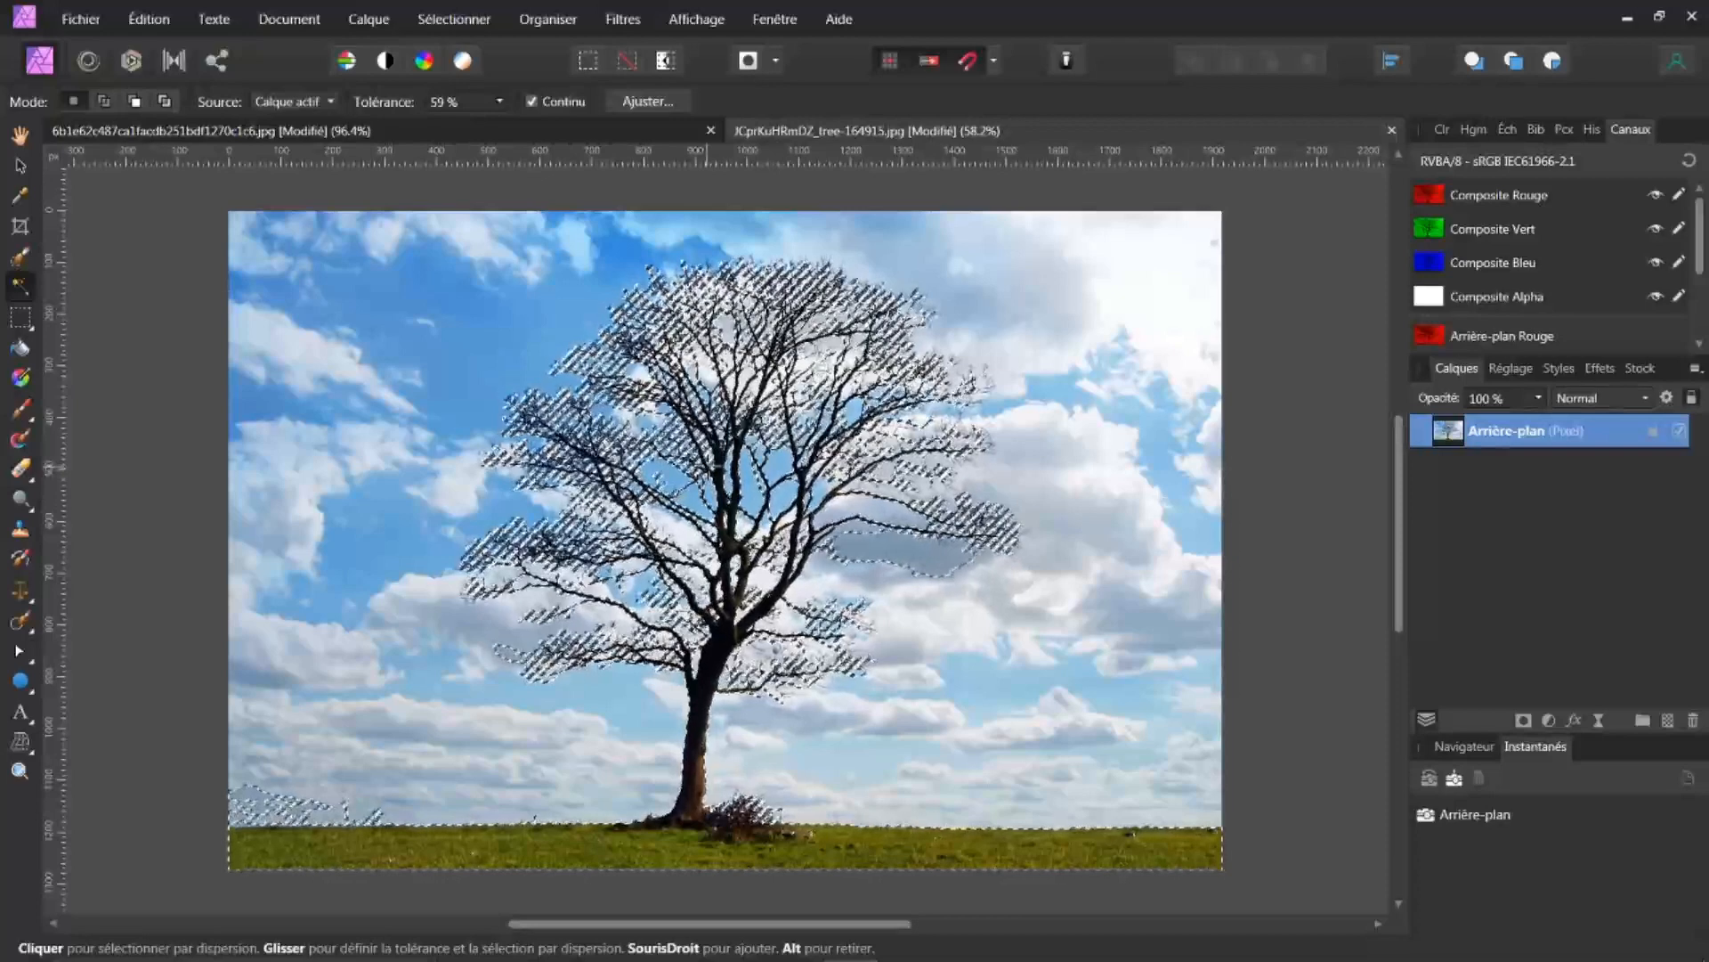
pyautogui.click(647, 101)
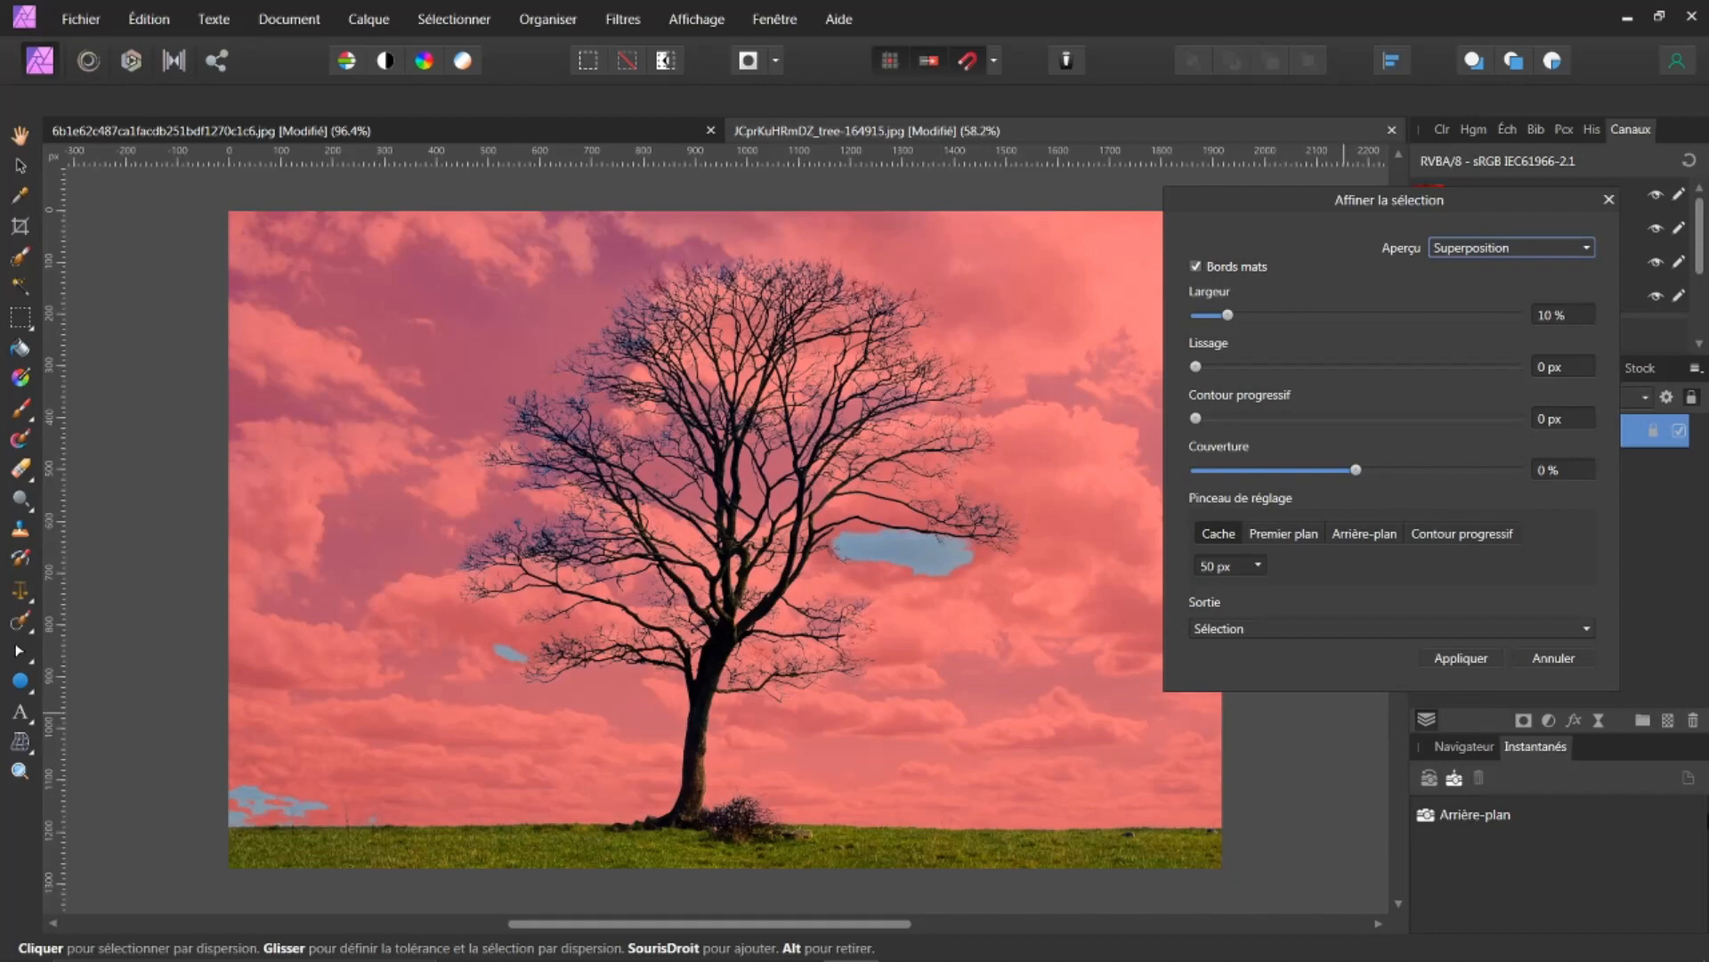
pyautogui.click(1559, 660)
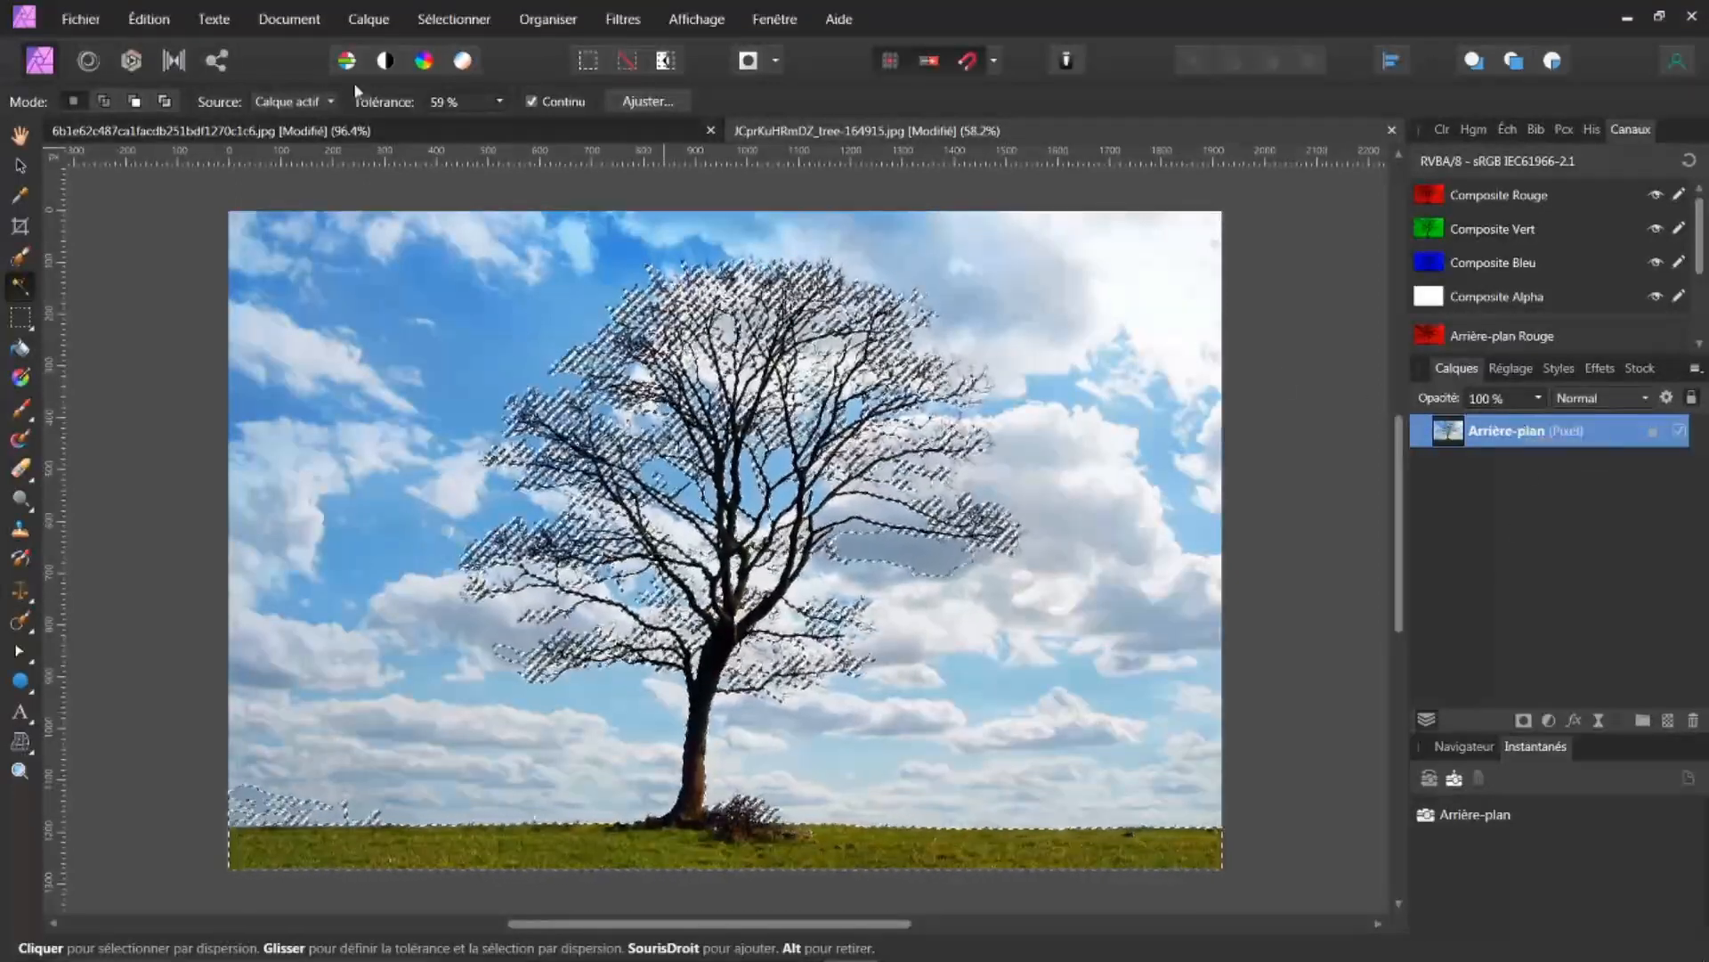
pyautogui.click(426, 23)
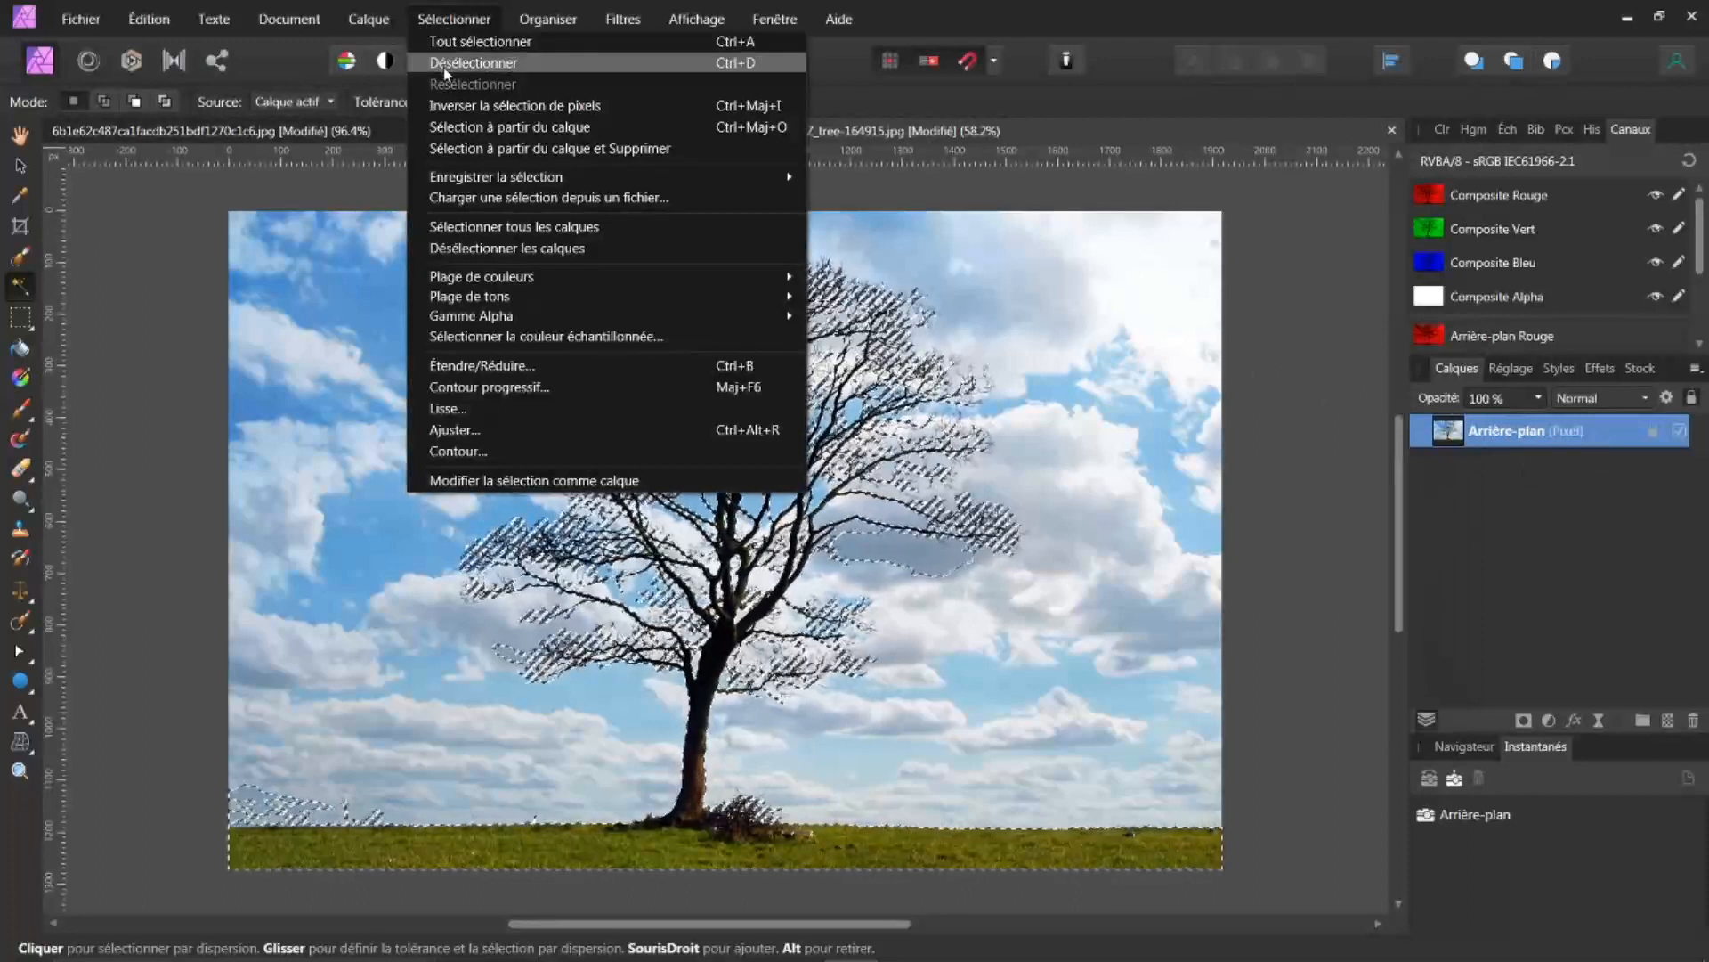
pyautogui.click(445, 63)
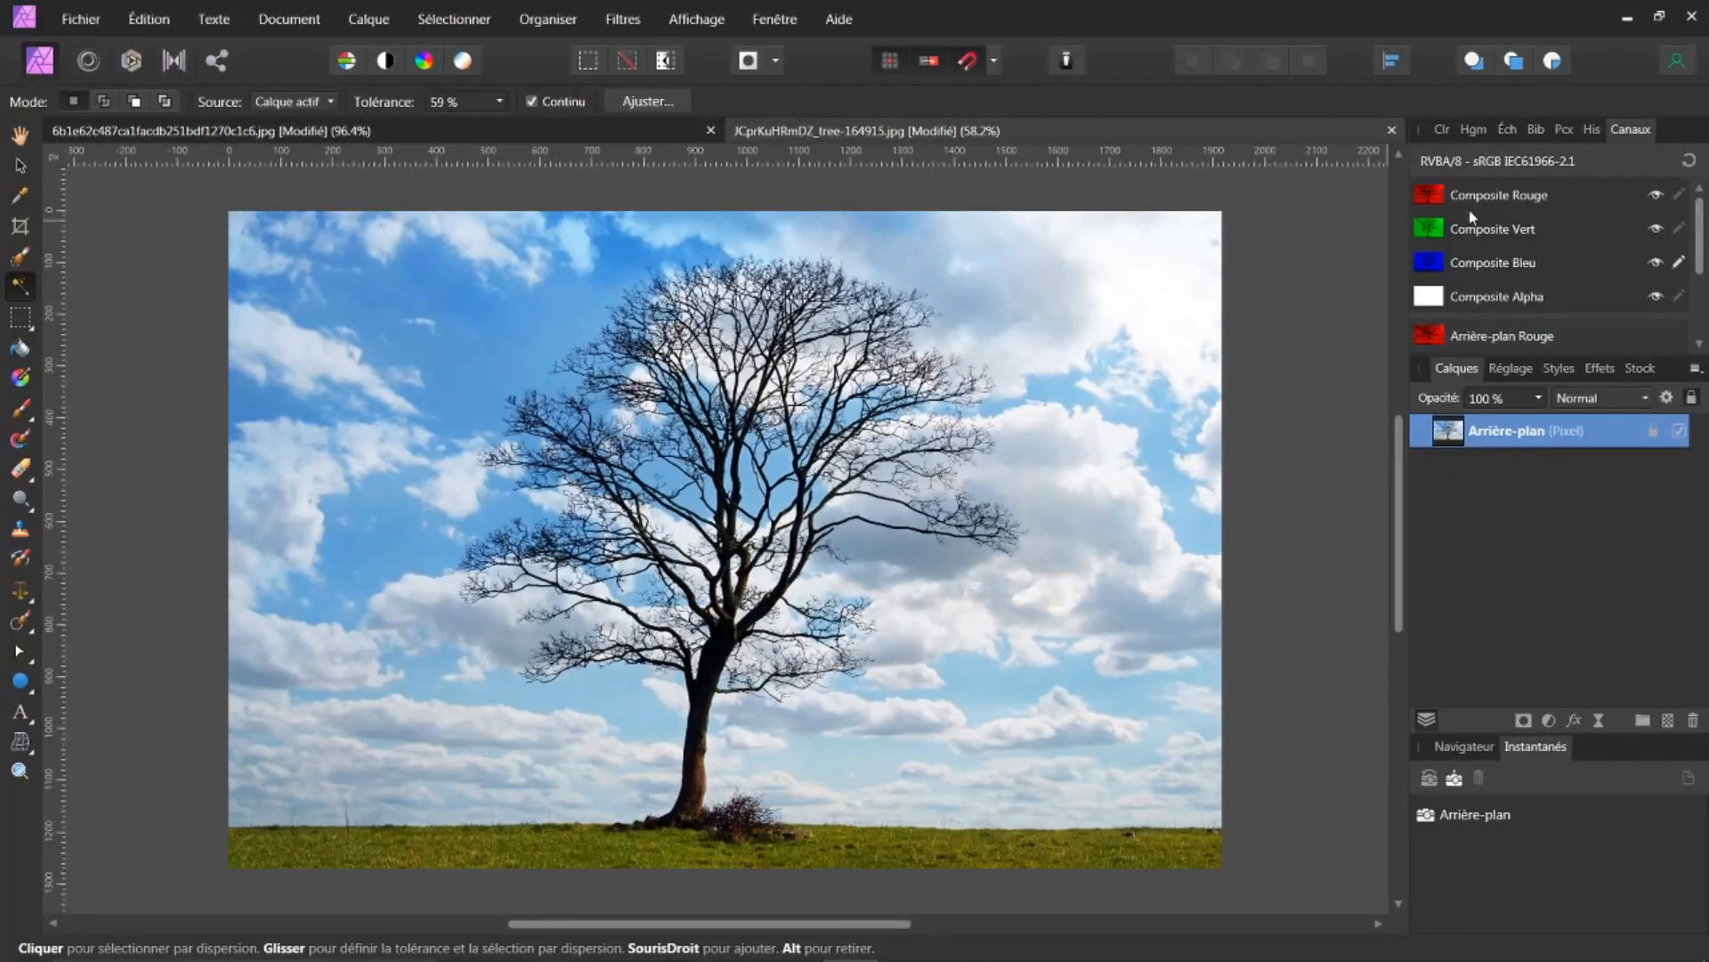
# Isolate the composite blue channel and flood-select the tree from its trunk with a tolerance of 43 %
pyautogui.keyDown('alt'); pyautogui.click(1426, 269); pyautogui.keyUp('alt')
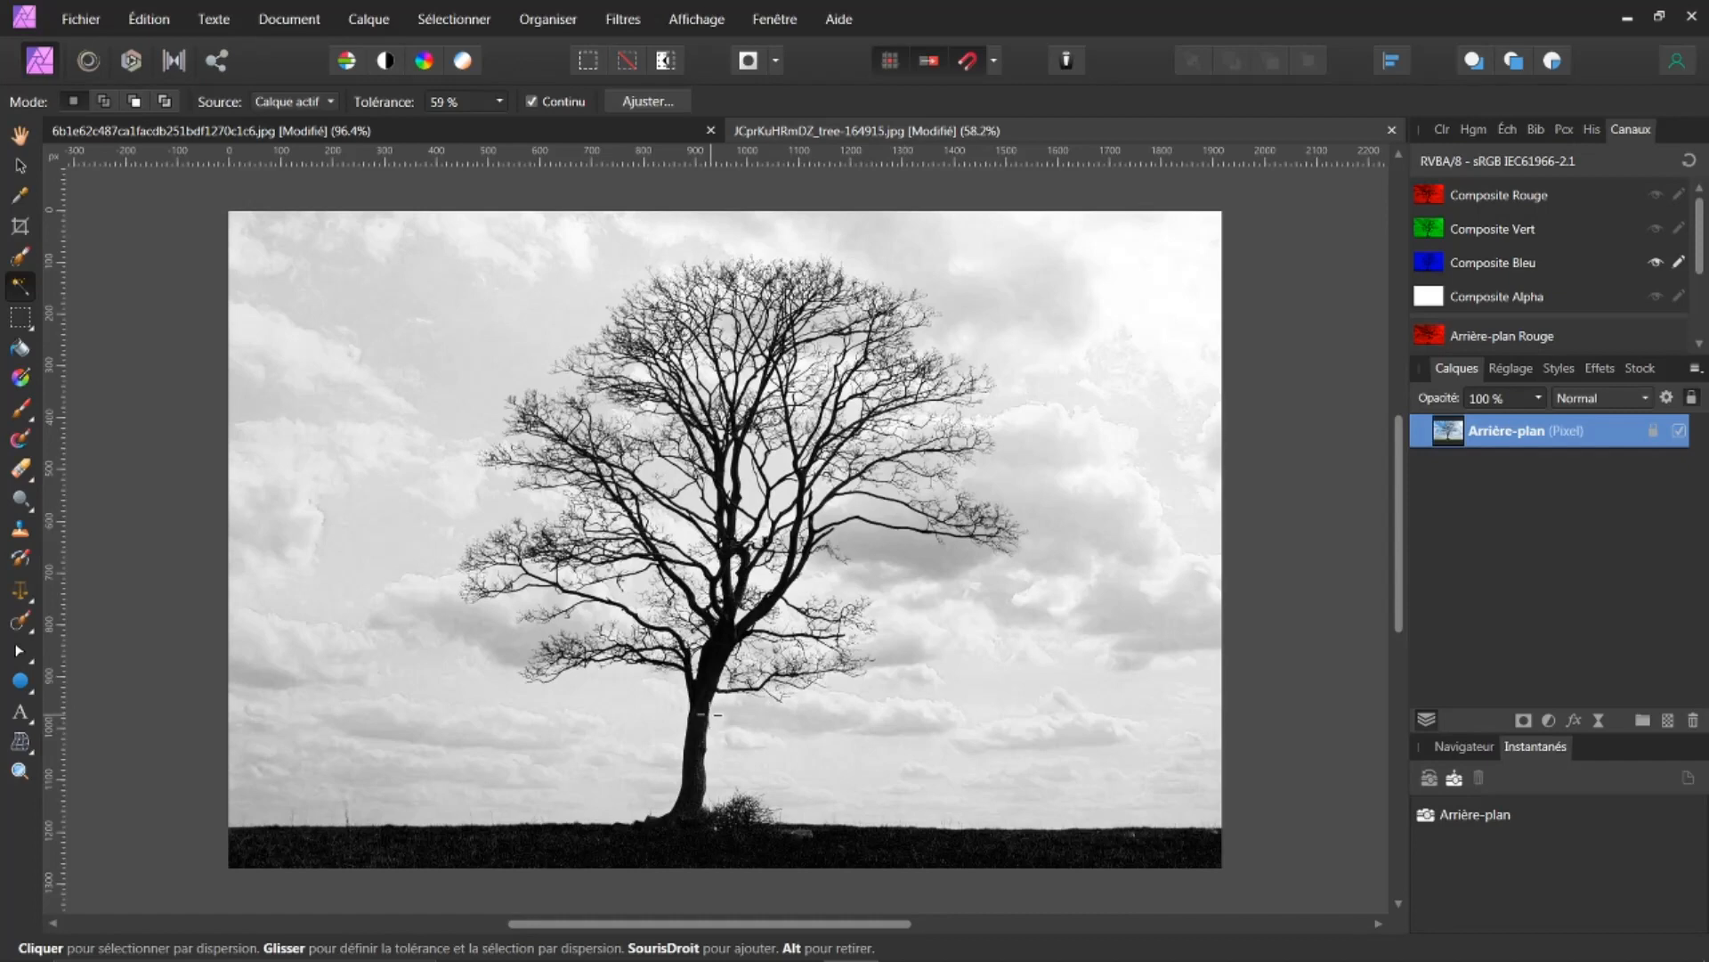
pyautogui.click(703, 715)
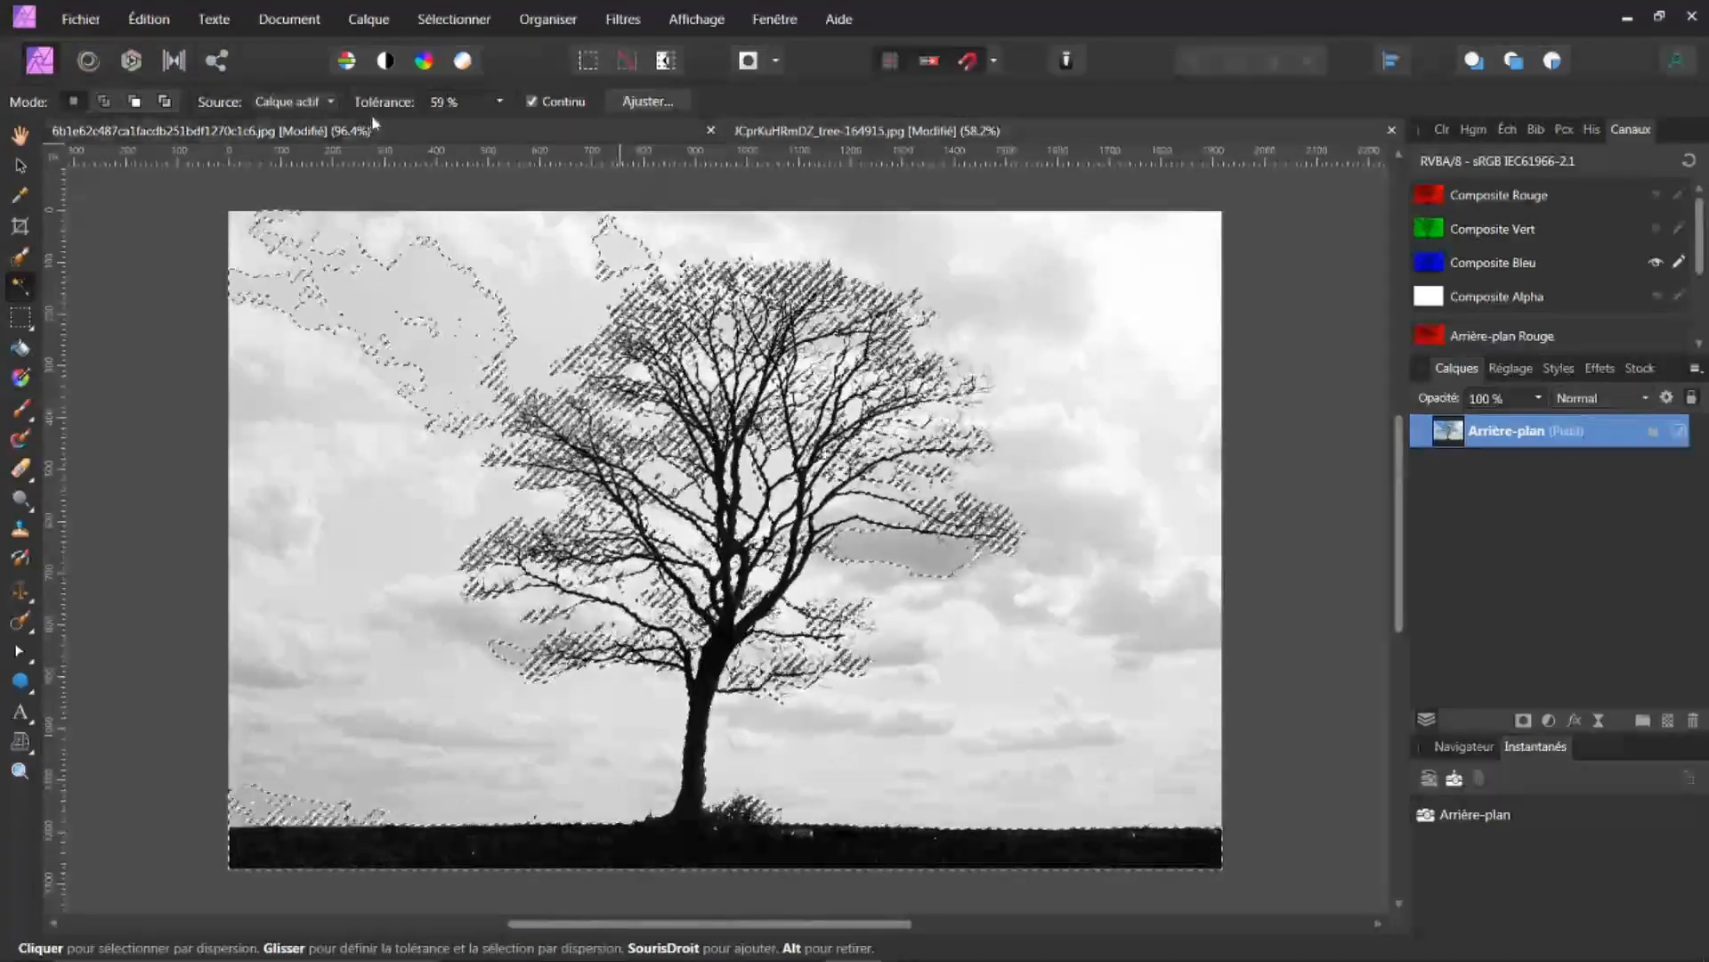
pyautogui.moveTo(389, 105); pyautogui.dragTo(372, 100)
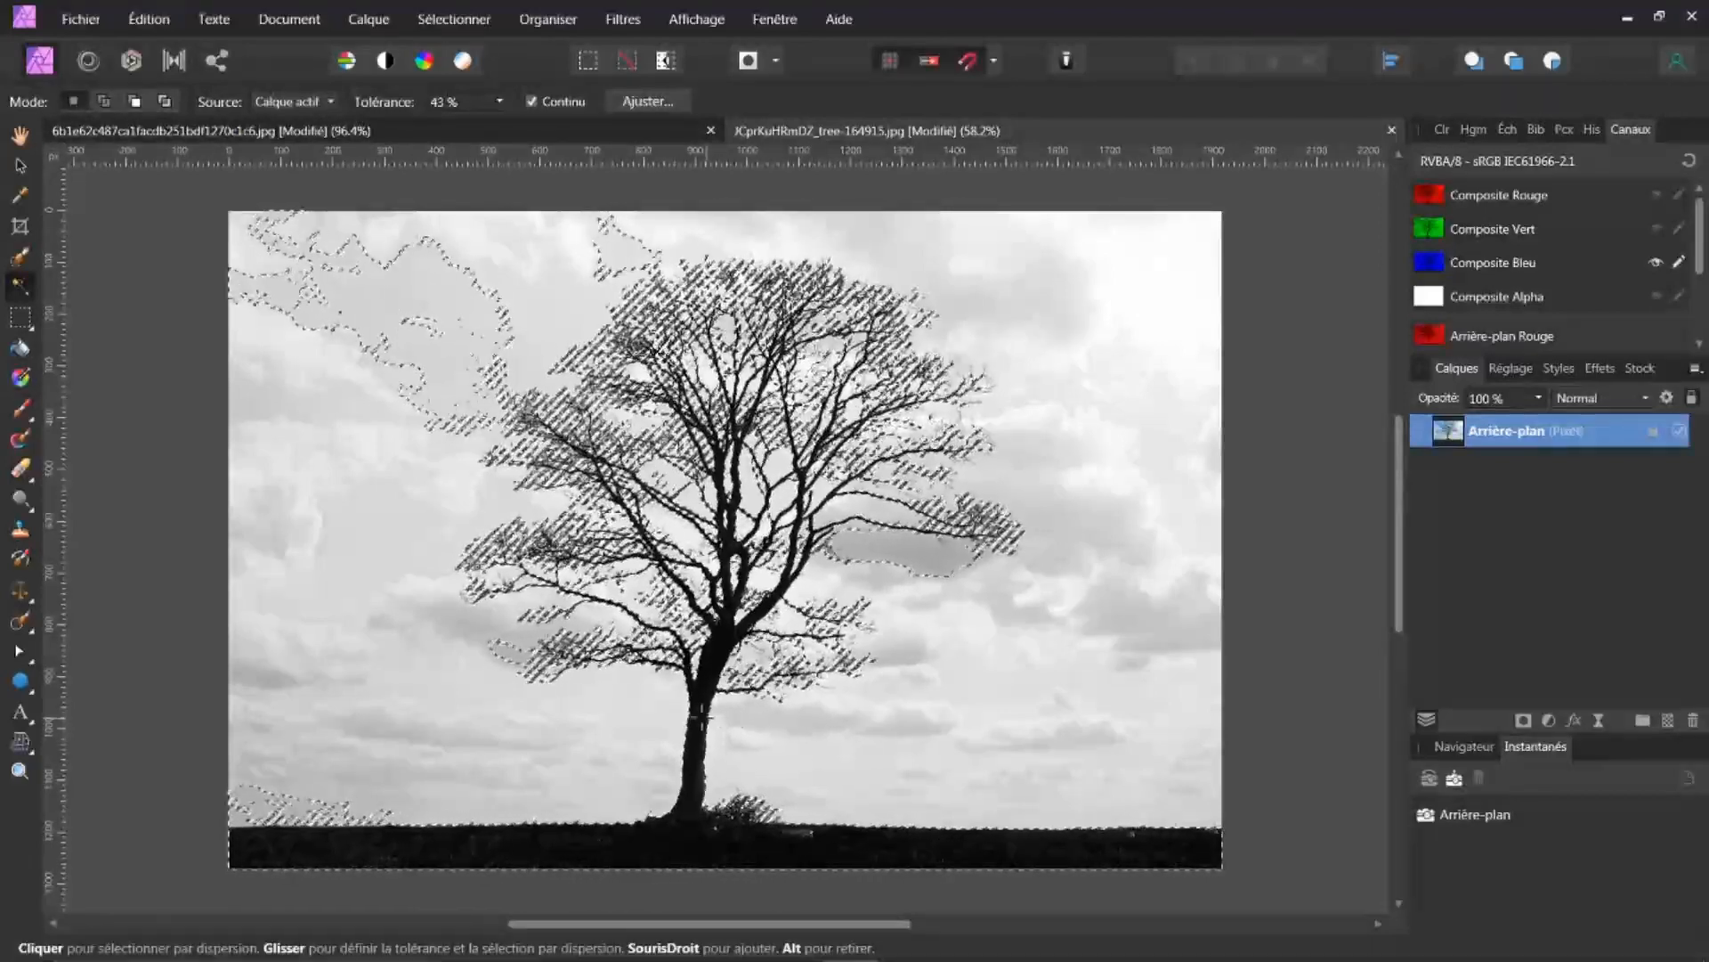
pyautogui.click(699, 717)
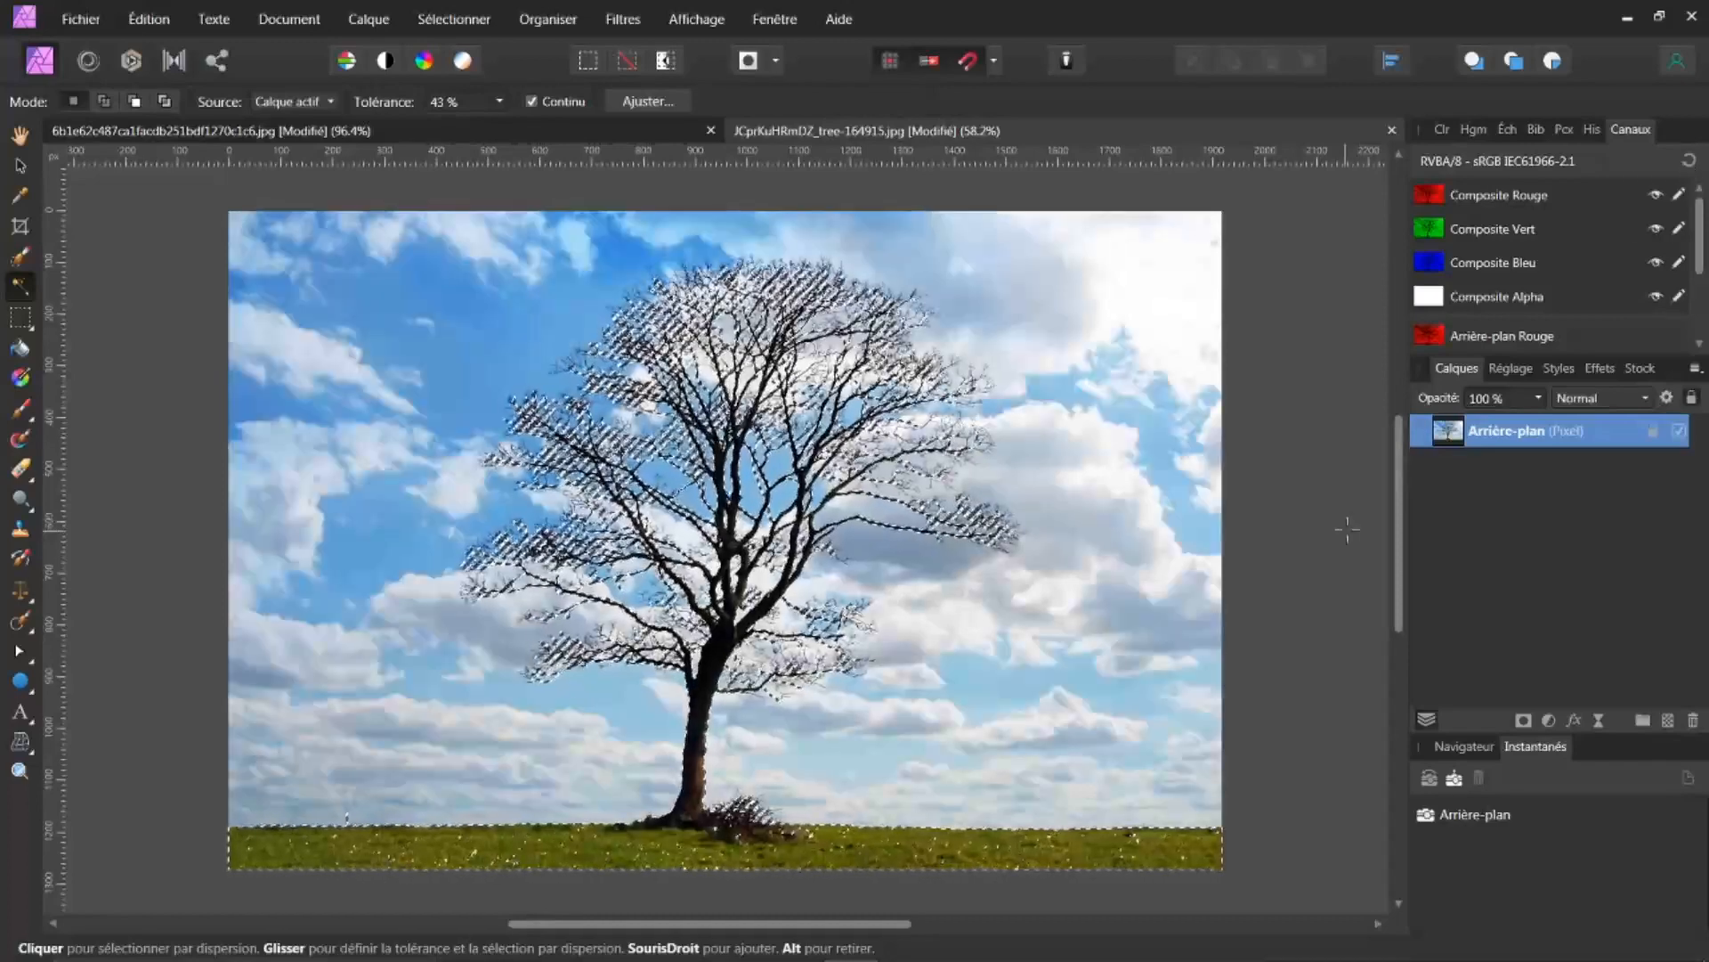
# Refine the tree selection with a 143 px matte brush over the branches and output it to a new layer
pyautogui.click(679, 105)
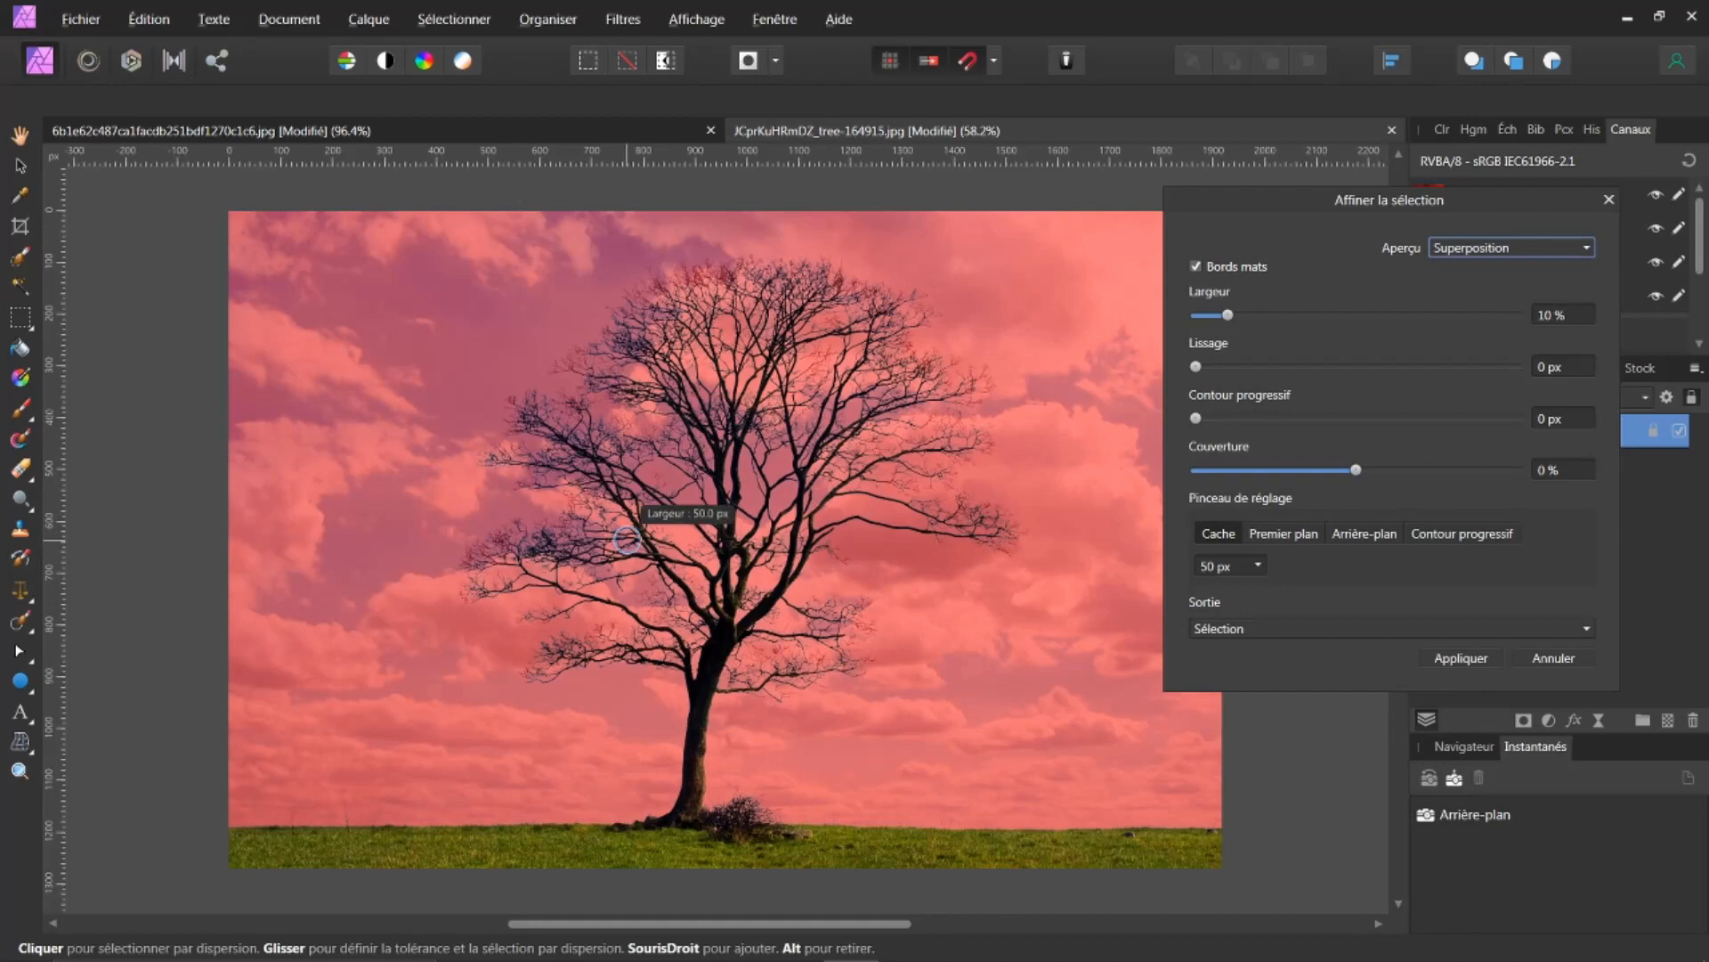
pyautogui.moveTo(628, 539); pyautogui.dragTo(711, 538)
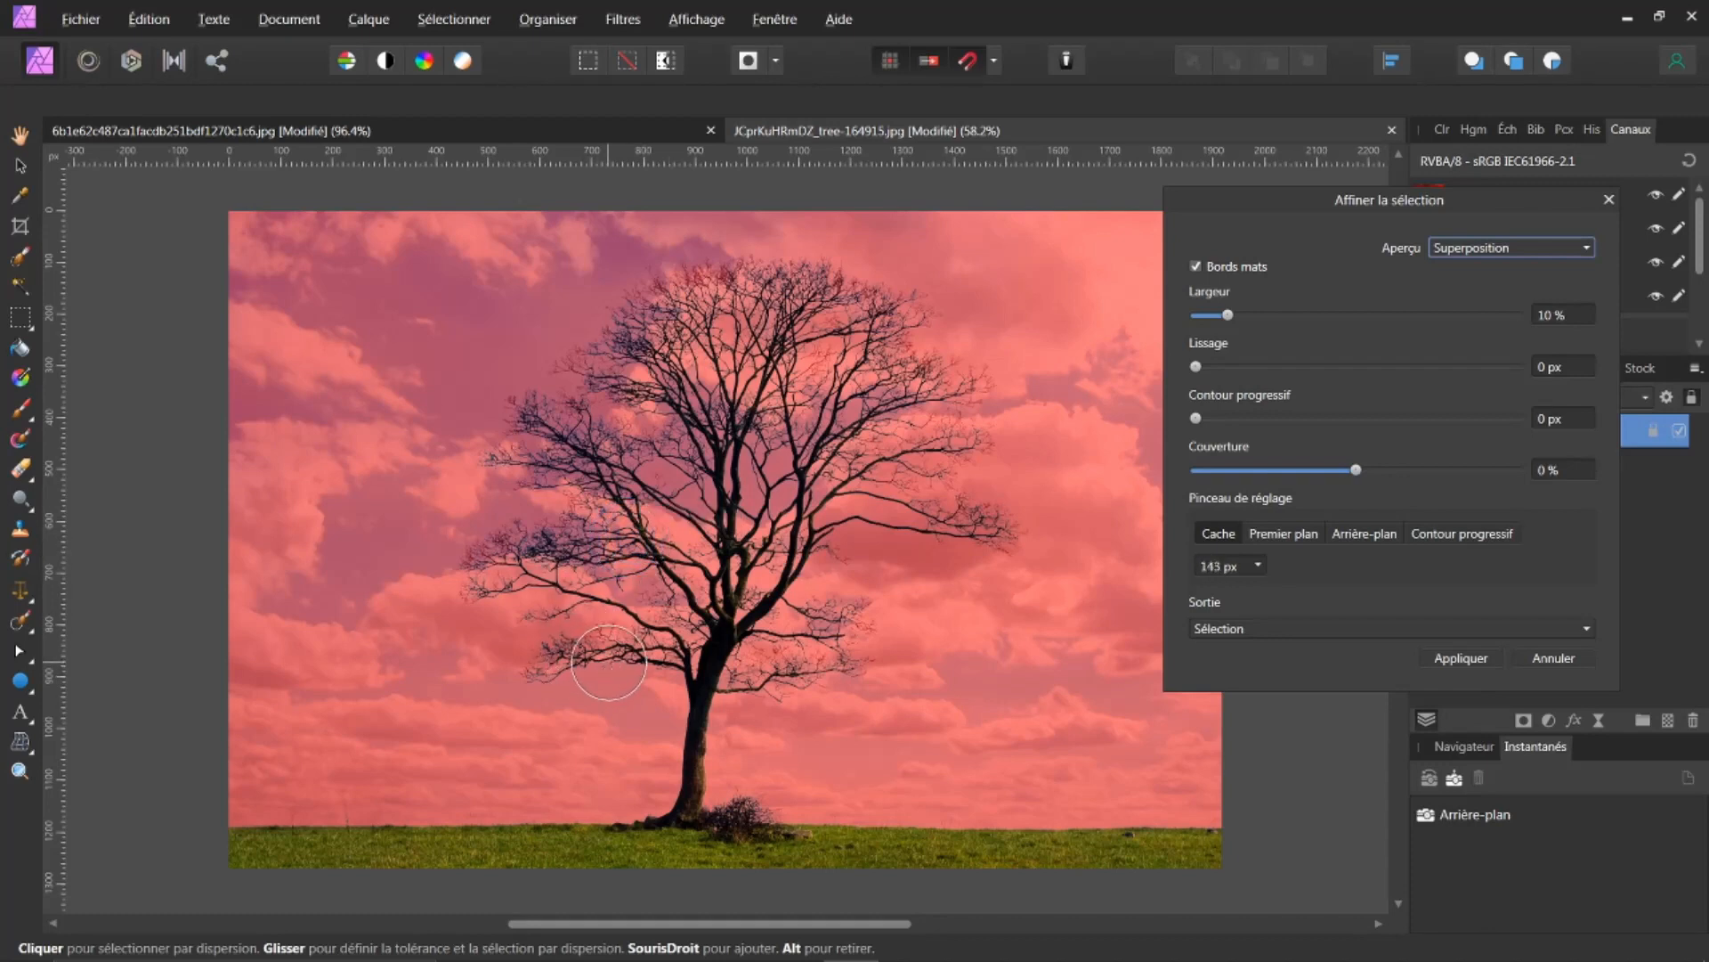
pyautogui.moveTo(647, 638)
pyautogui.mouseDown()
pyautogui.moveTo(505, 644)
pyautogui.moveTo(485, 597)
pyautogui.moveTo(506, 548)
pyautogui.moveTo(528, 537)
pyautogui.moveTo(517, 553)
pyautogui.moveTo(587, 580)
pyautogui.moveTo(522, 534)
pyautogui.moveTo(516, 495)
pyautogui.moveTo(543, 443)
pyautogui.moveTo(518, 417)
pyautogui.moveTo(576, 414)
pyautogui.moveTo(485, 452)
pyautogui.moveTo(555, 431)
pyautogui.moveTo(680, 287)
pyautogui.moveTo(795, 275)
pyautogui.moveTo(978, 386)
pyautogui.moveTo(965, 431)
pyautogui.moveTo(916, 446)
pyautogui.moveTo(941, 440)
pyautogui.moveTo(942, 492)
pyautogui.moveTo(981, 552)
pyautogui.moveTo(929, 563)
pyautogui.moveTo(832, 654)
pyautogui.moveTo(744, 661)
pyautogui.mouseUp()
pyautogui.click(1586, 629)
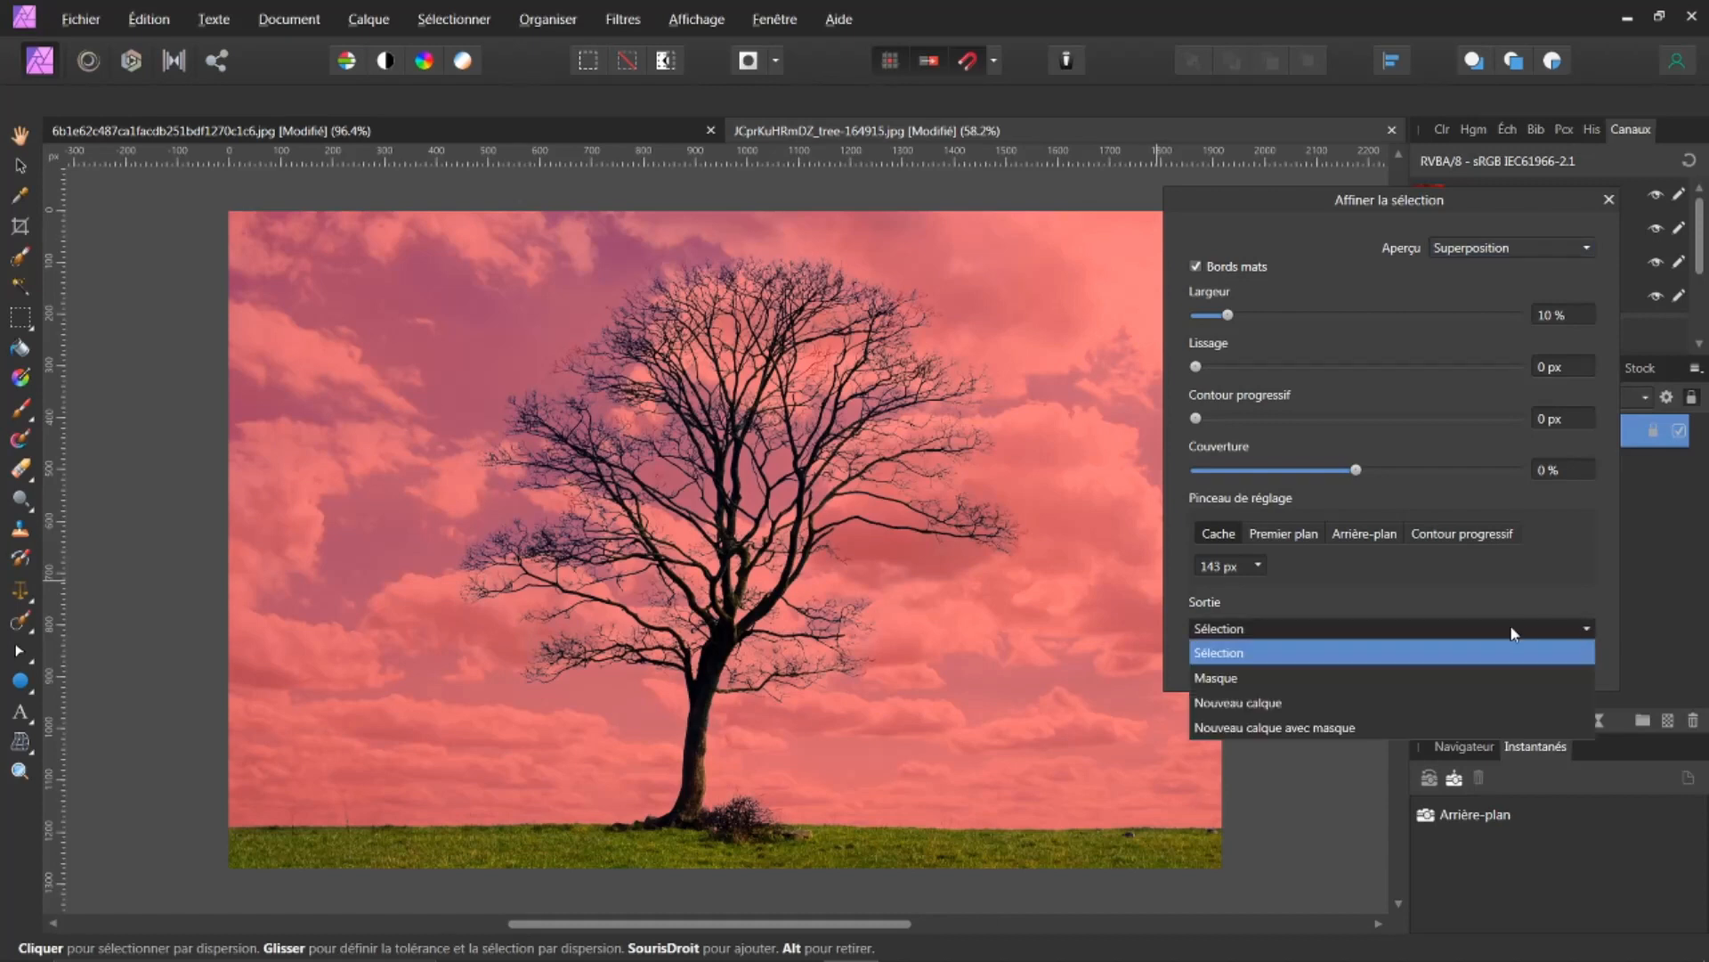
pyautogui.click(1243, 704)
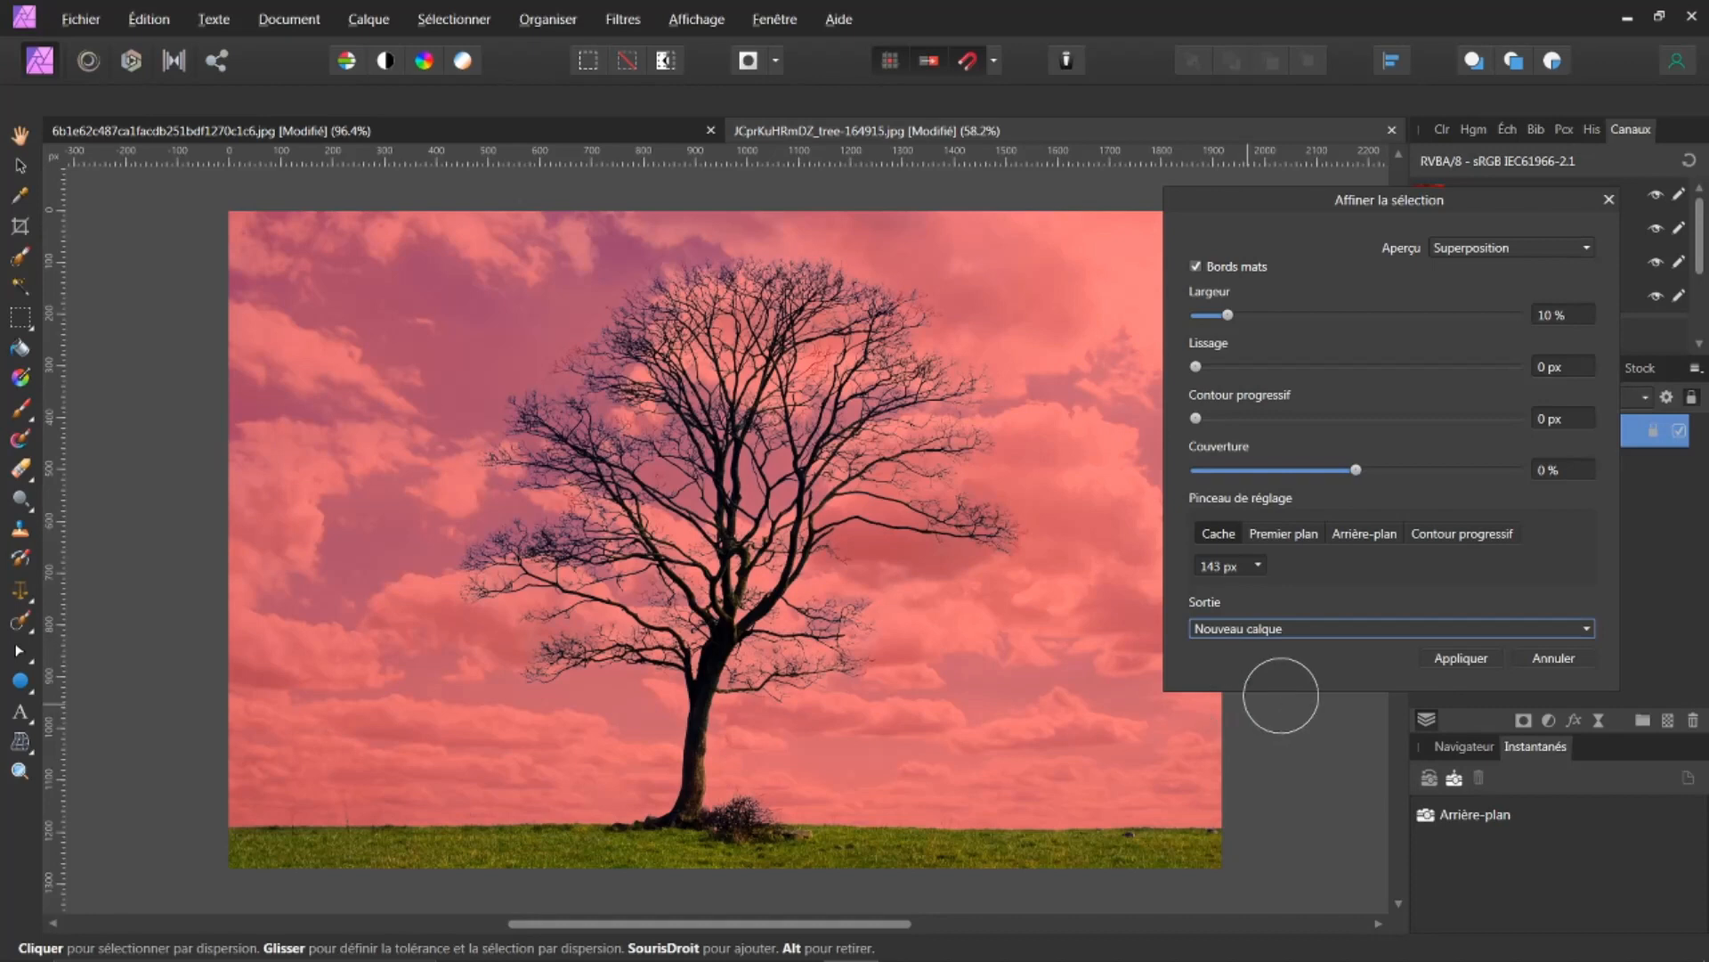
pyautogui.click(1461, 659)
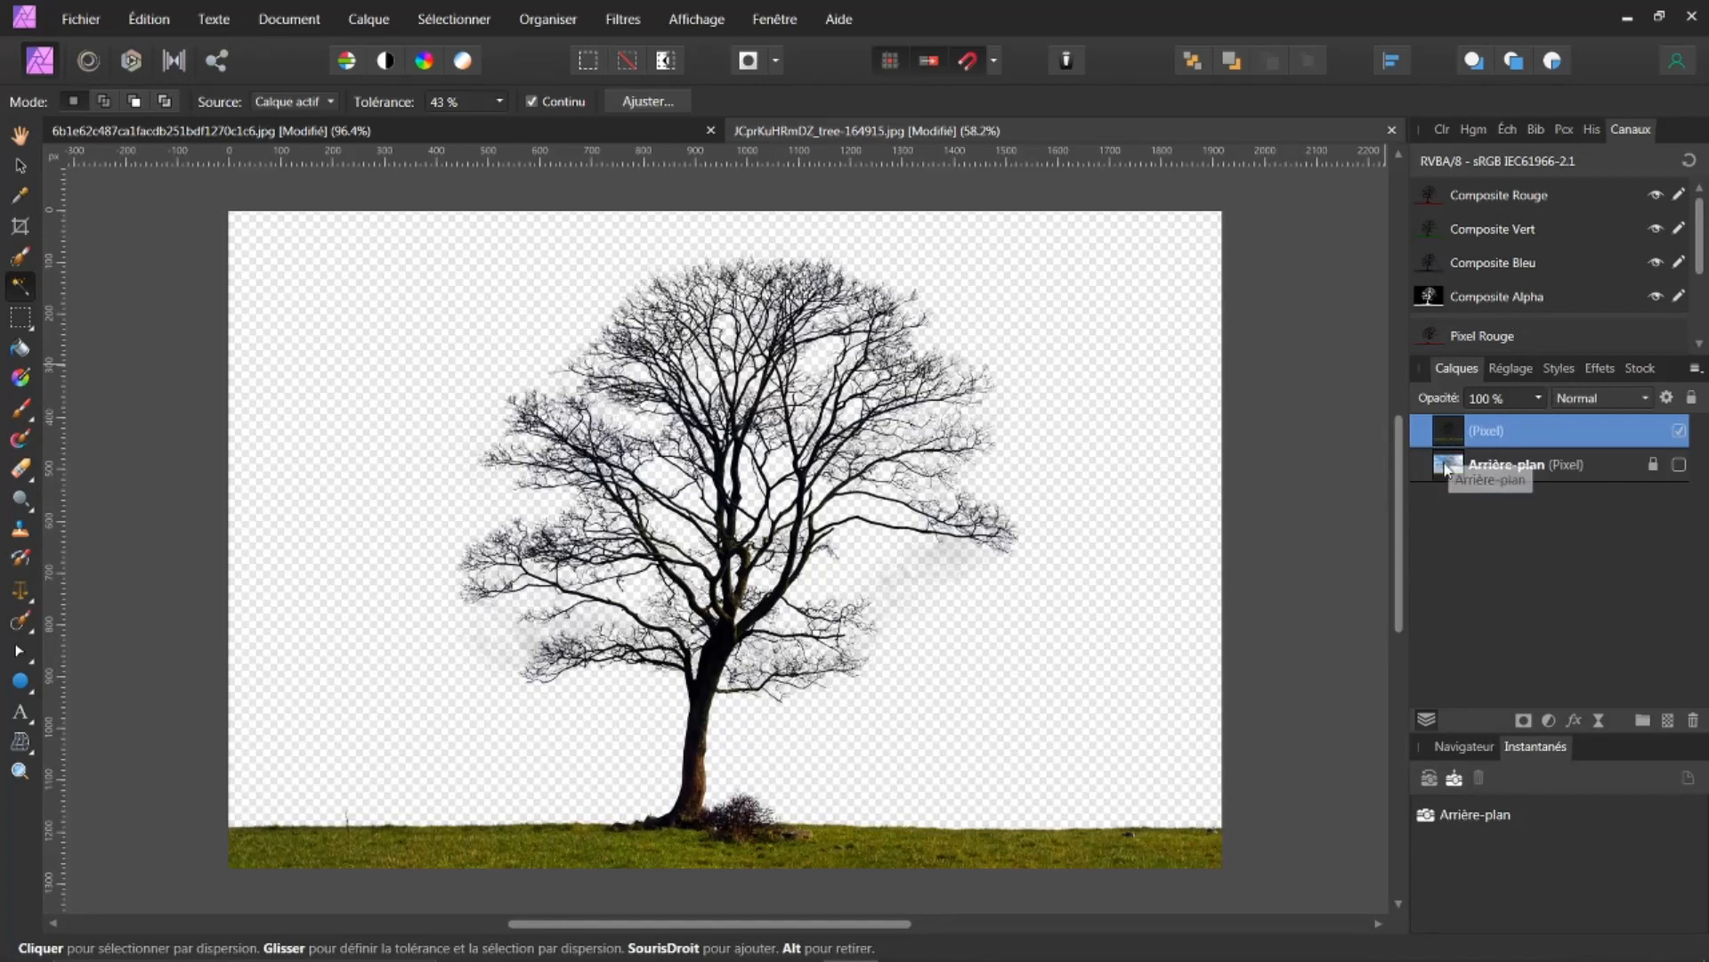
pyautogui.click(1679, 432)
pyautogui.click(1679, 432)
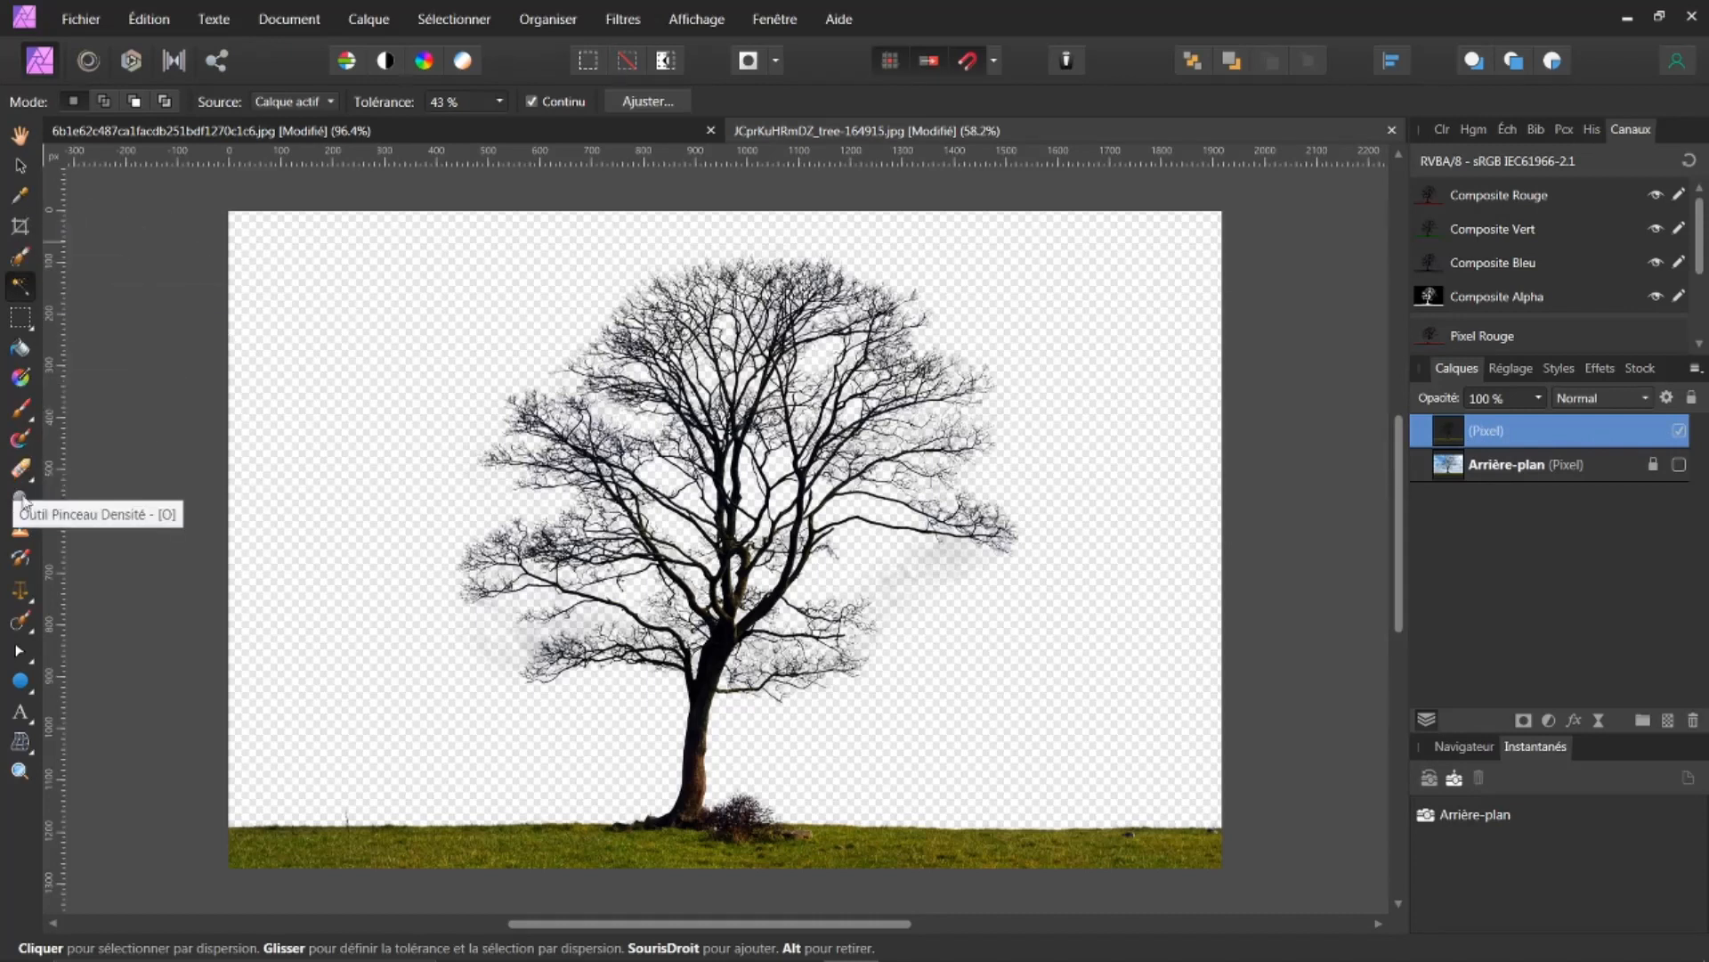
# Erase the grass and the bush around the foot of the trunk with a 183.4 px eraser
pyautogui.click(19, 470)
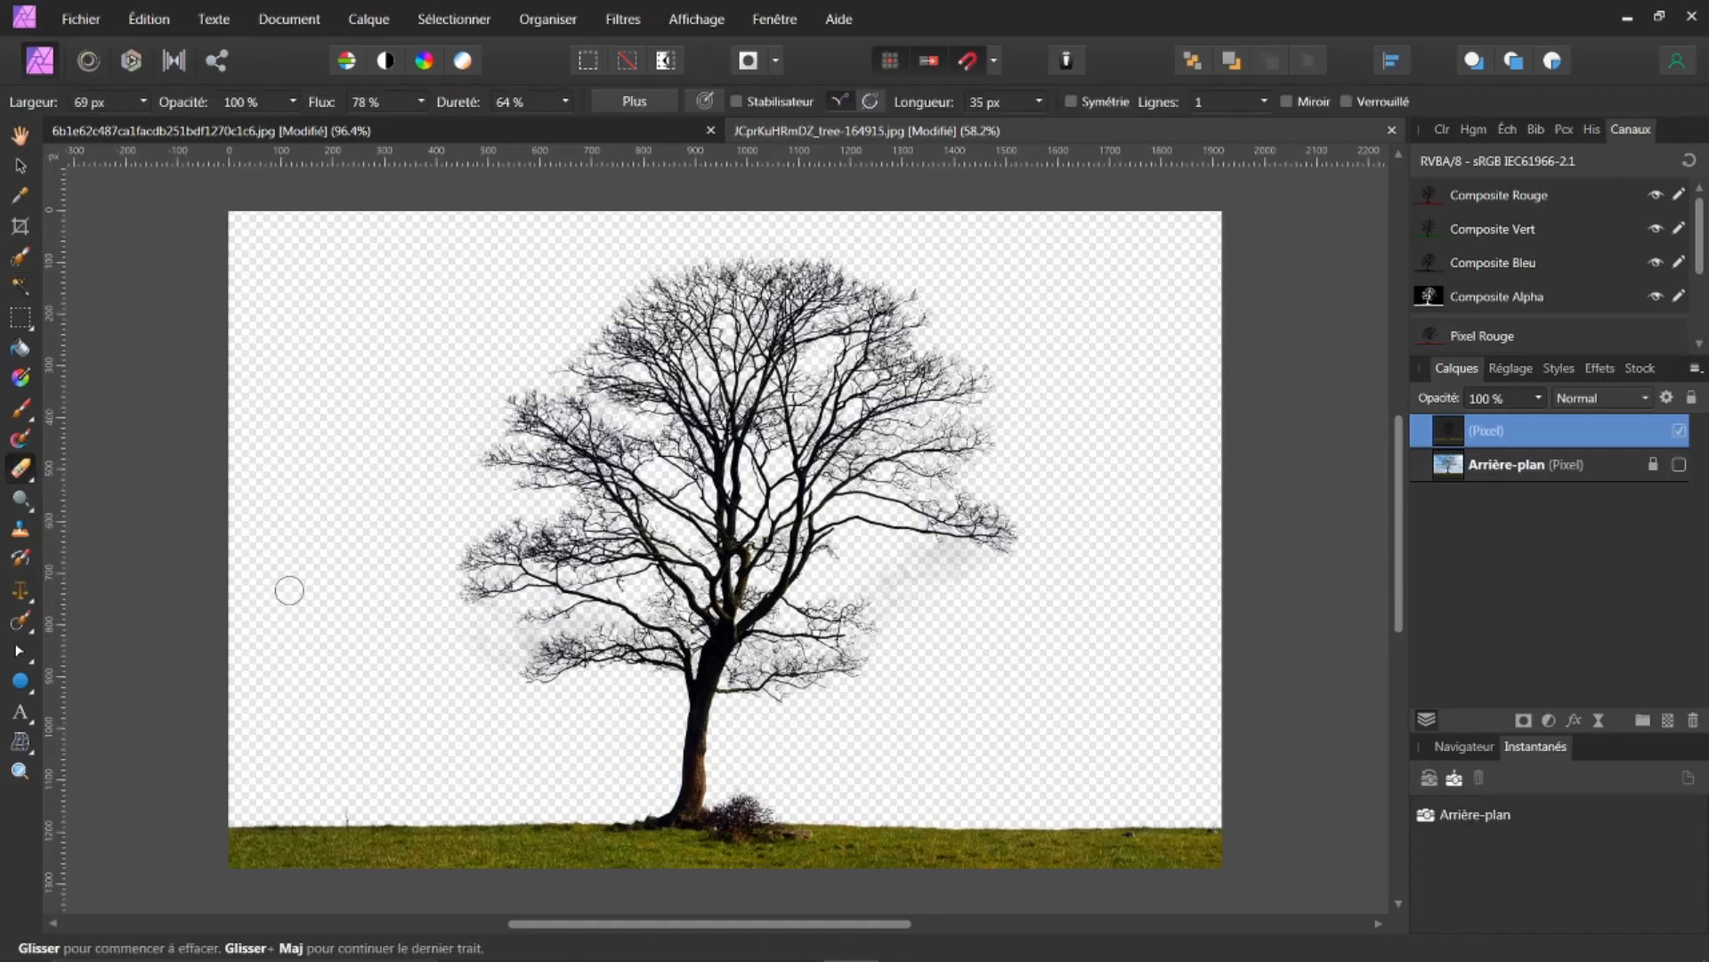
pyautogui.press(']')
pyautogui.press(']')
pyautogui.press(']')
pyautogui.press(']')
pyautogui.press(']')
pyautogui.press(']')
pyautogui.press(']')
pyautogui.moveTo(249, 792)
pyautogui.mouseDown()
pyautogui.moveTo(361, 840)
pyautogui.moveTo(305, 832)
pyautogui.moveTo(485, 826)
pyautogui.moveTo(420, 851)
pyautogui.moveTo(535, 826)
pyautogui.moveTo(622, 861)
pyautogui.moveTo(649, 861)
pyautogui.moveTo(606, 840)
pyautogui.moveTo(749, 858)
pyautogui.moveTo(764, 824)
pyautogui.moveTo(738, 804)
pyautogui.moveTo(784, 830)
pyautogui.moveTo(759, 842)
pyautogui.moveTo(764, 804)
pyautogui.moveTo(704, 868)
pyautogui.moveTo(630, 859)
pyautogui.moveTo(577, 824)
pyautogui.moveTo(542, 833)
pyautogui.moveTo(583, 863)
pyautogui.moveTo(488, 822)
pyautogui.moveTo(315, 814)
pyautogui.moveTo(240, 845)
pyautogui.moveTo(452, 852)
pyautogui.moveTo(518, 880)
pyautogui.moveTo(708, 903)
pyautogui.moveTo(806, 864)
pyautogui.moveTo(803, 844)
pyautogui.moveTo(772, 868)
pyautogui.moveTo(826, 822)
pyautogui.moveTo(846, 882)
pyautogui.moveTo(1023, 820)
pyautogui.moveTo(1290, 816)
pyautogui.moveTo(1003, 831)
pyautogui.moveTo(901, 859)
pyautogui.moveTo(1177, 829)
pyautogui.mouseUp()
pyautogui.hotkey('ctrl', 'z')
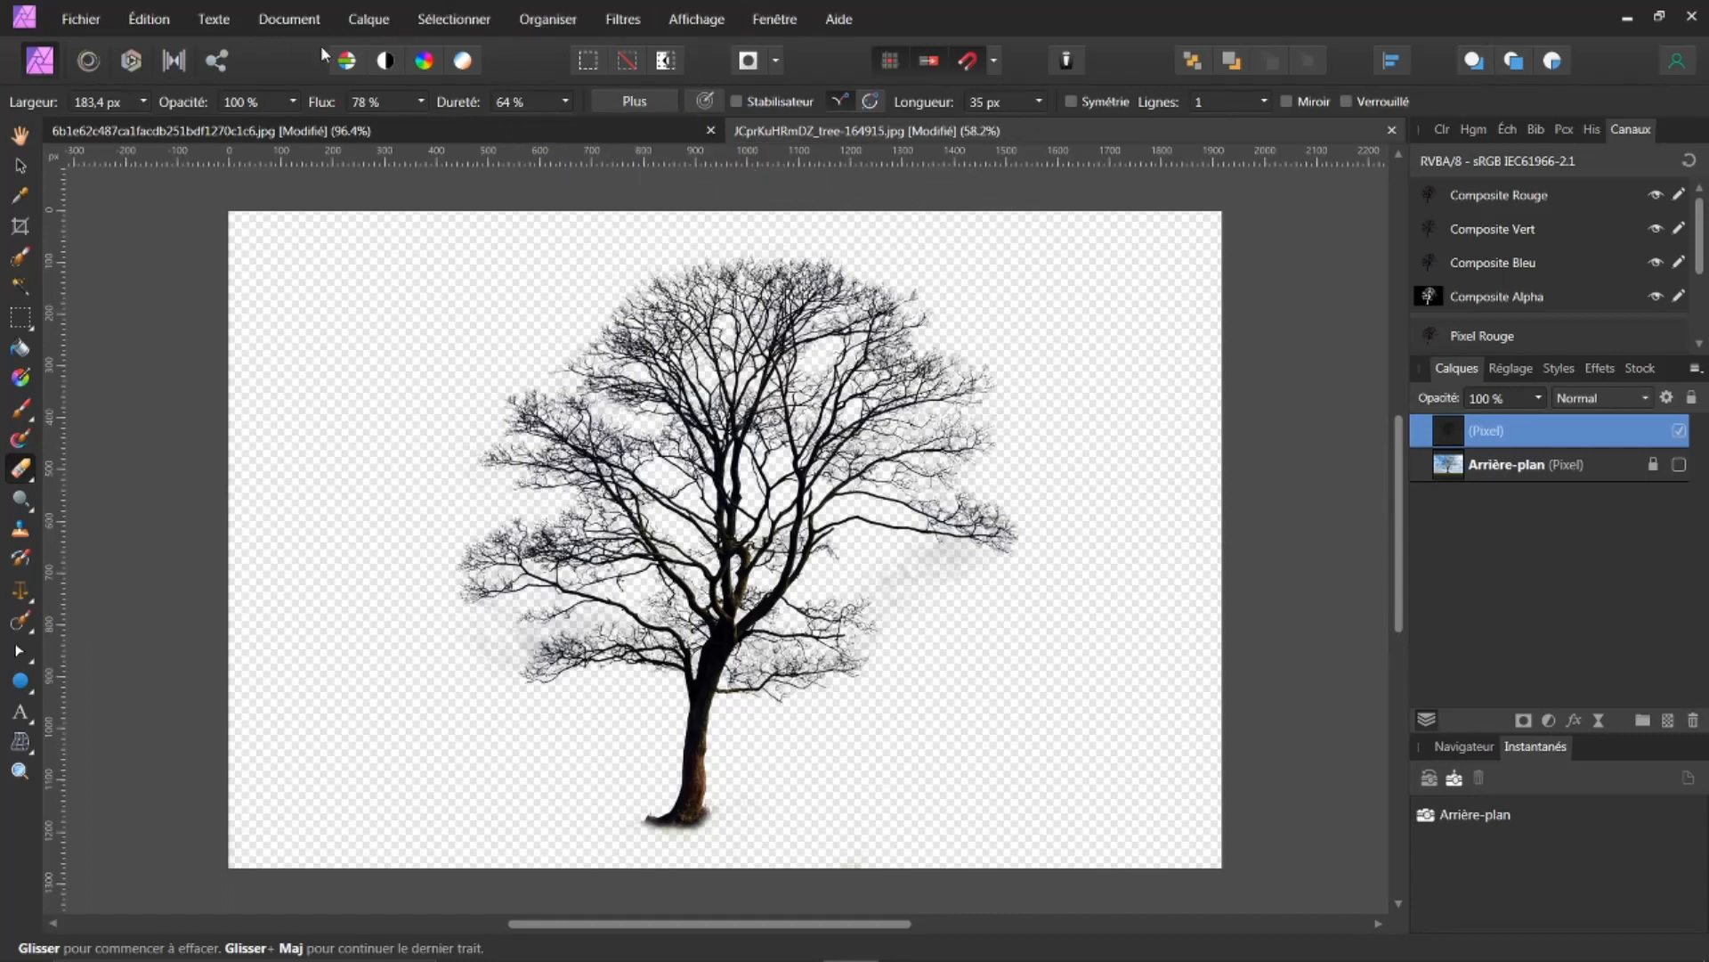
# Paste the cut-out tree as a new layer into the curved landscape document
pyautogui.click(242, 133)
pyautogui.press('h')
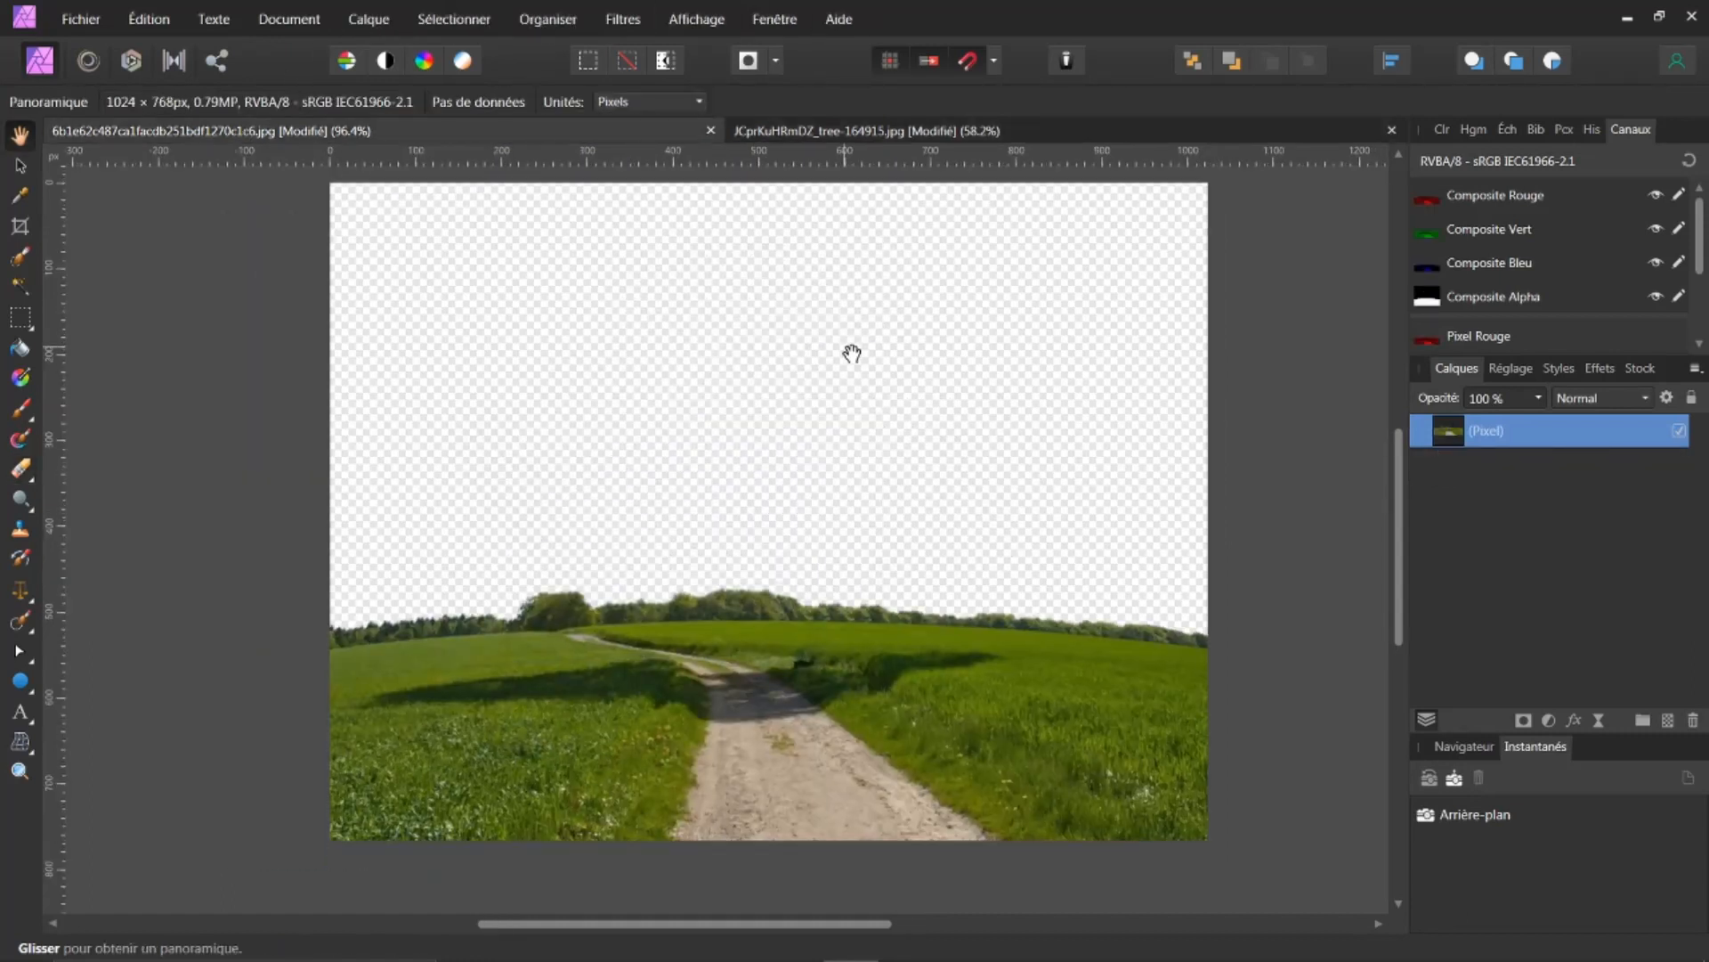
pyautogui.hotkey('ctrl', 'v')
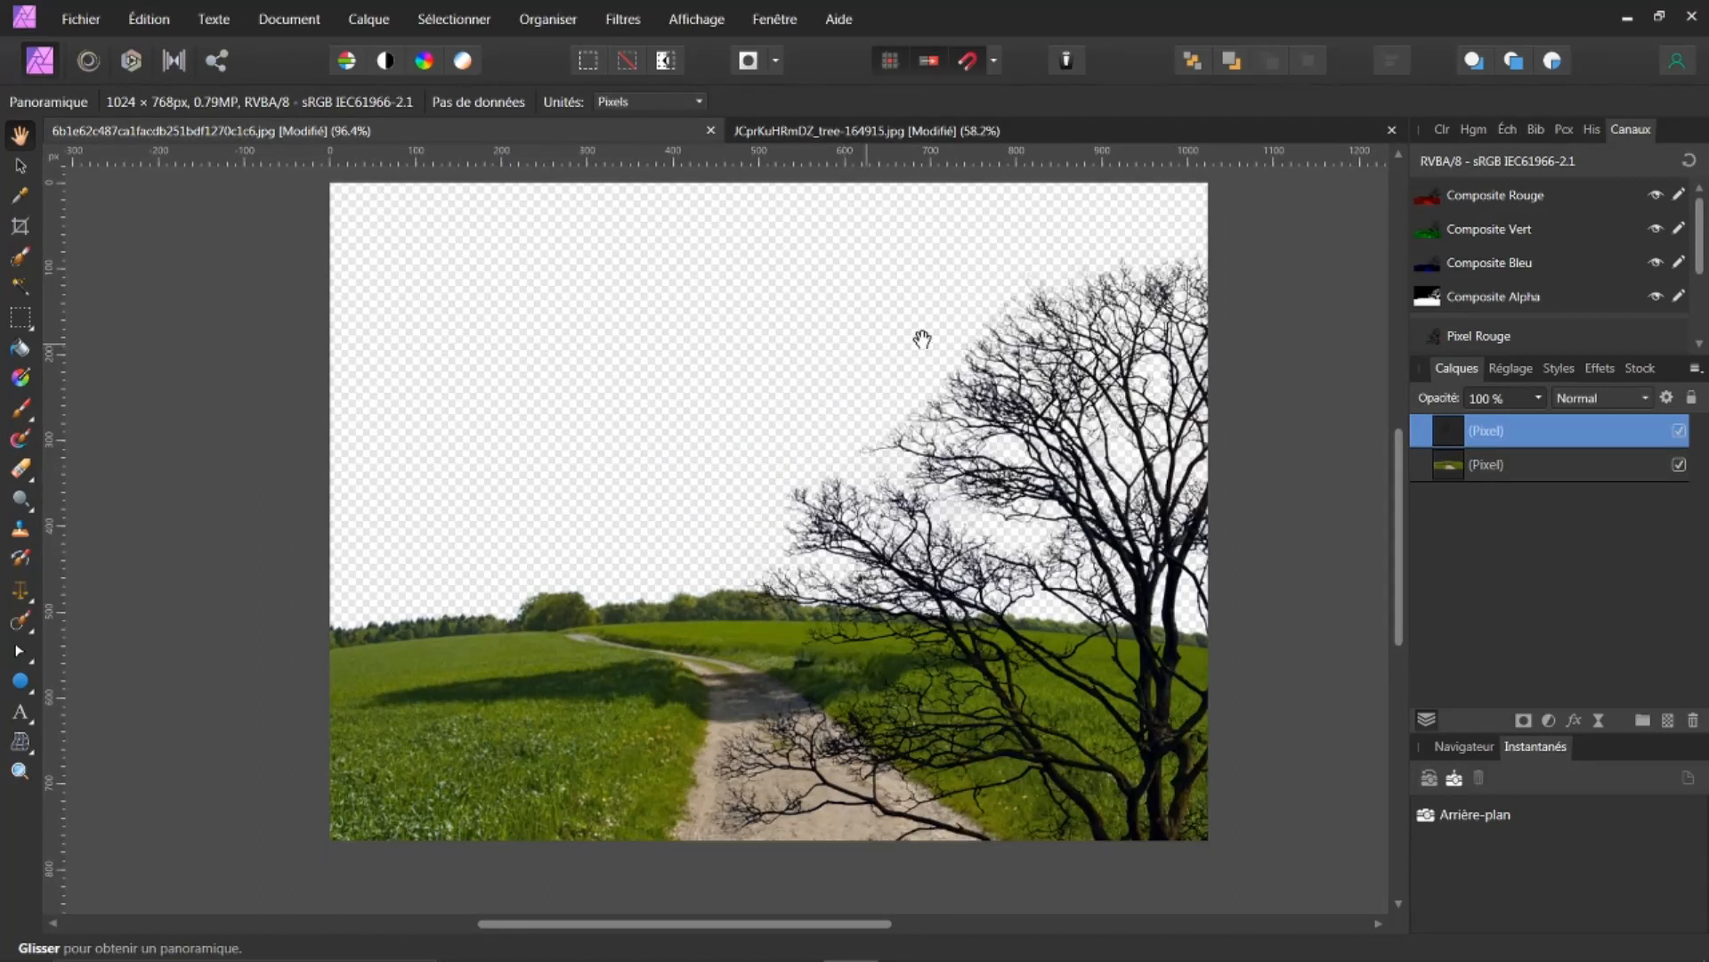
# Scale the pasted tree down to fit the canvas and stand it on the grass just left of the path
pyautogui.click(22, 168)
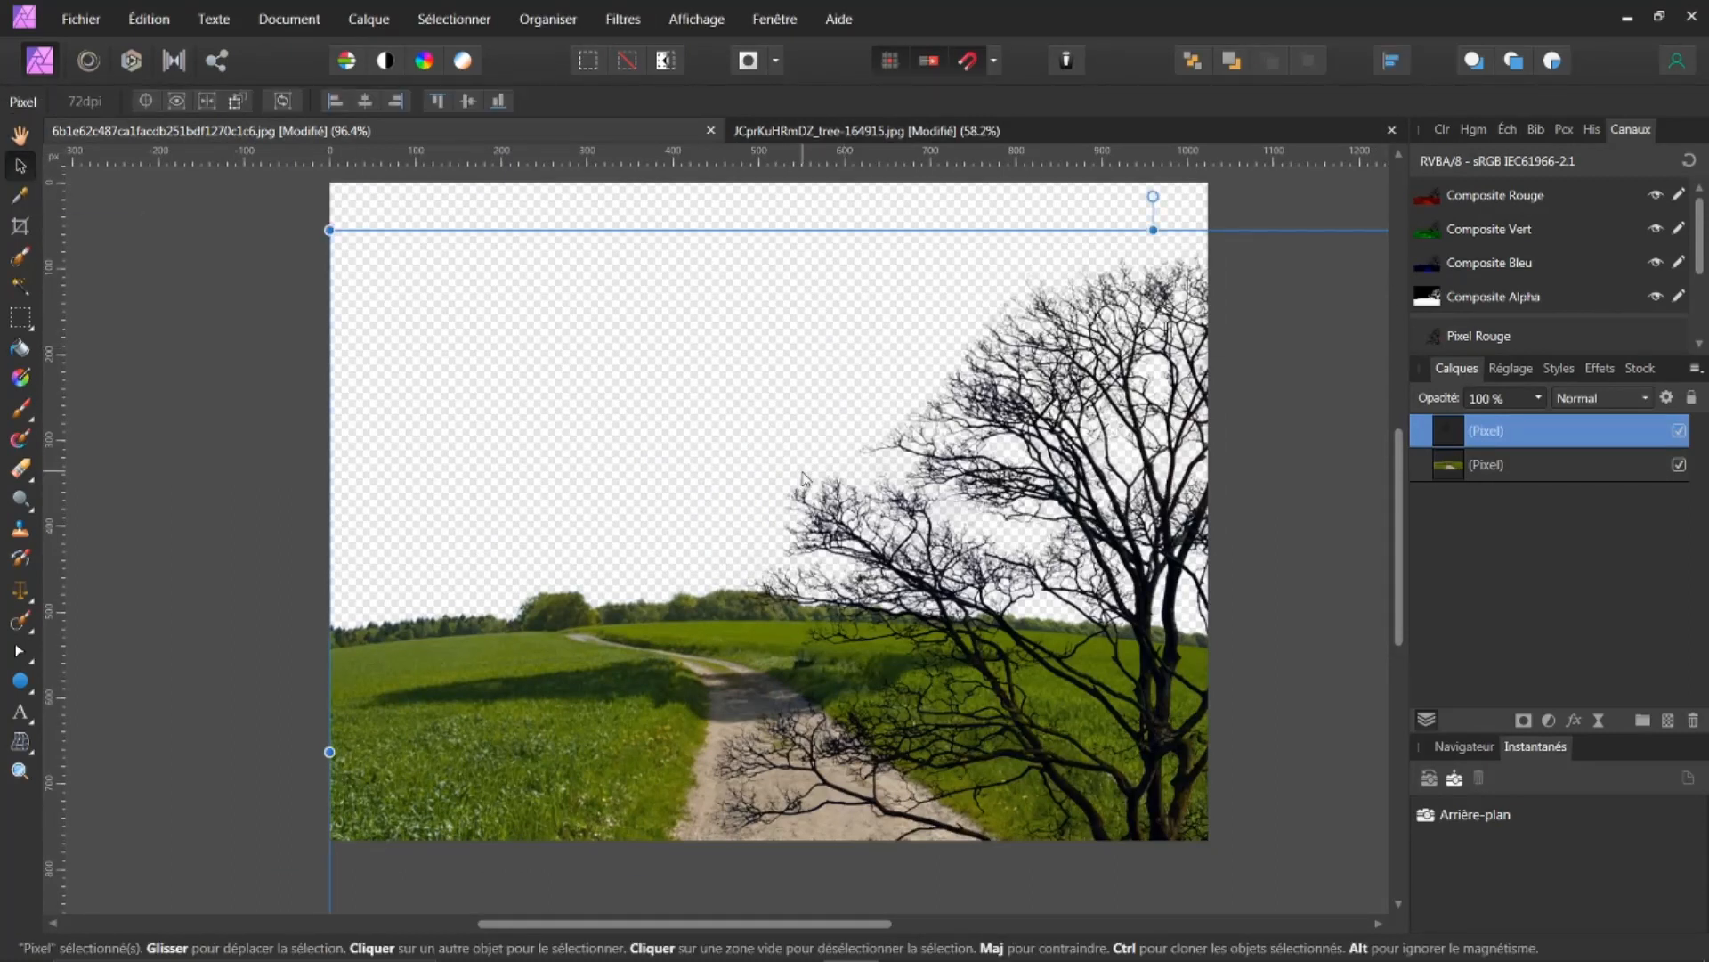
pyautogui.scroll(-4, 803, 478)
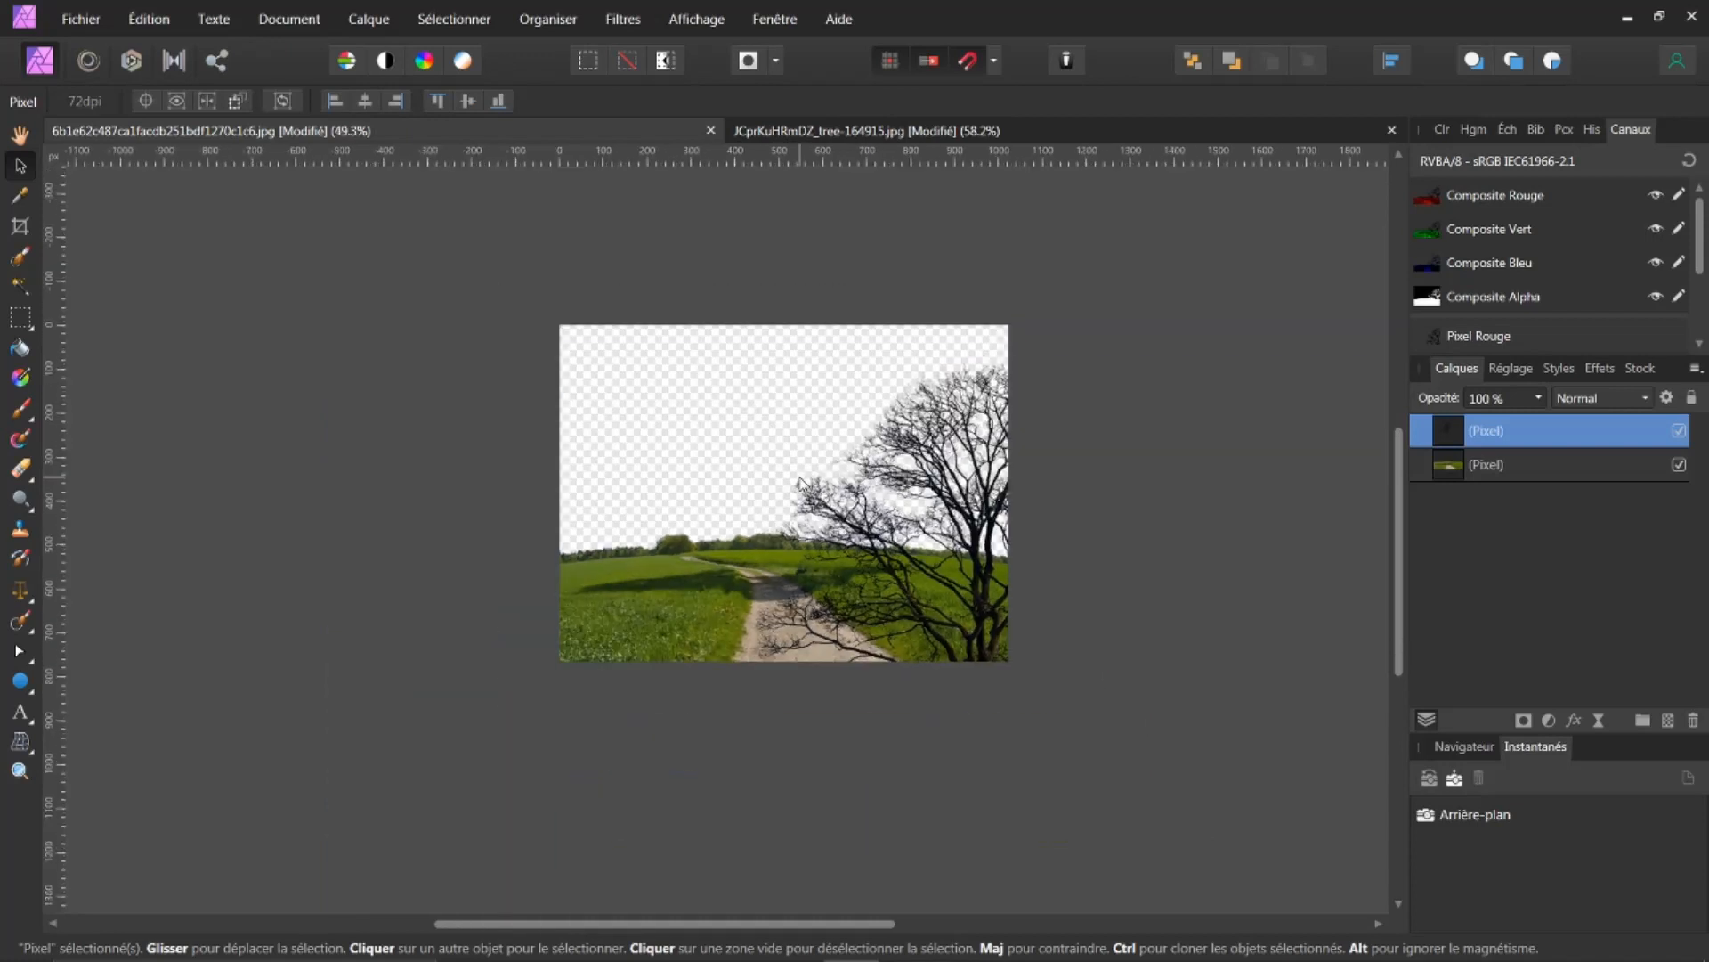
pyautogui.moveTo(766, 557); pyautogui.dragTo(647, 460)
pyautogui.moveTo(1283, 786); pyautogui.dragTo(989, 522)
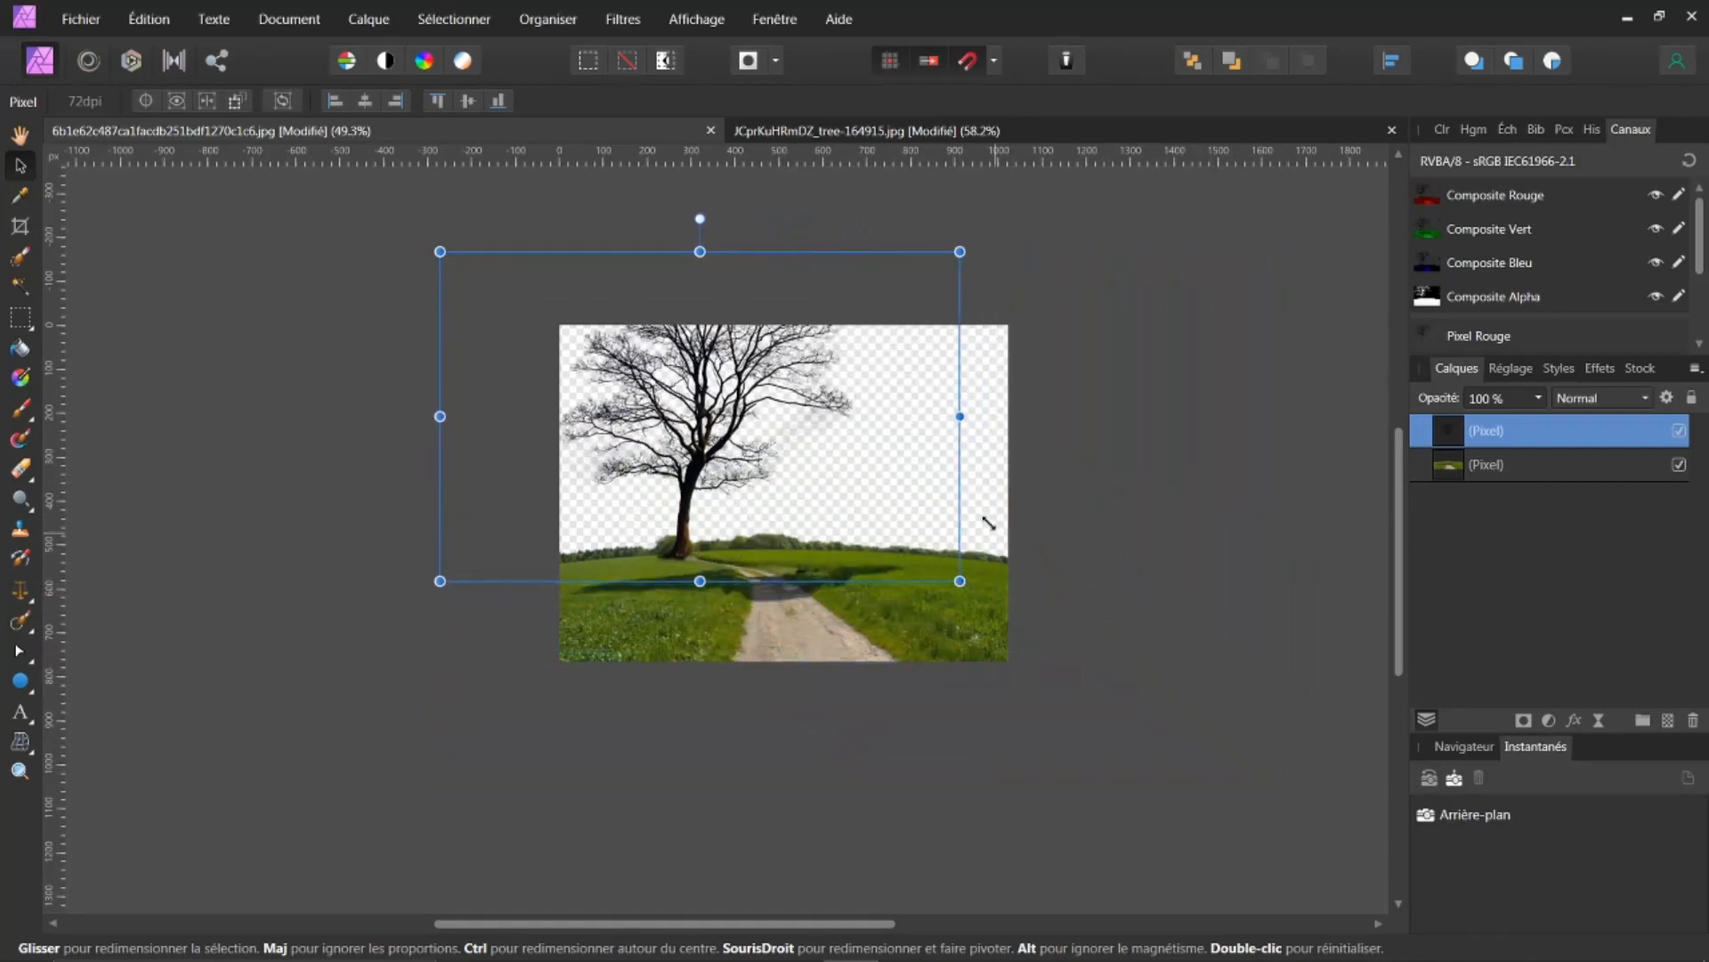
pyautogui.moveTo(715, 418); pyautogui.dragTo(811, 457)
pyautogui.moveTo(1055, 288); pyautogui.dragTo(981, 336)
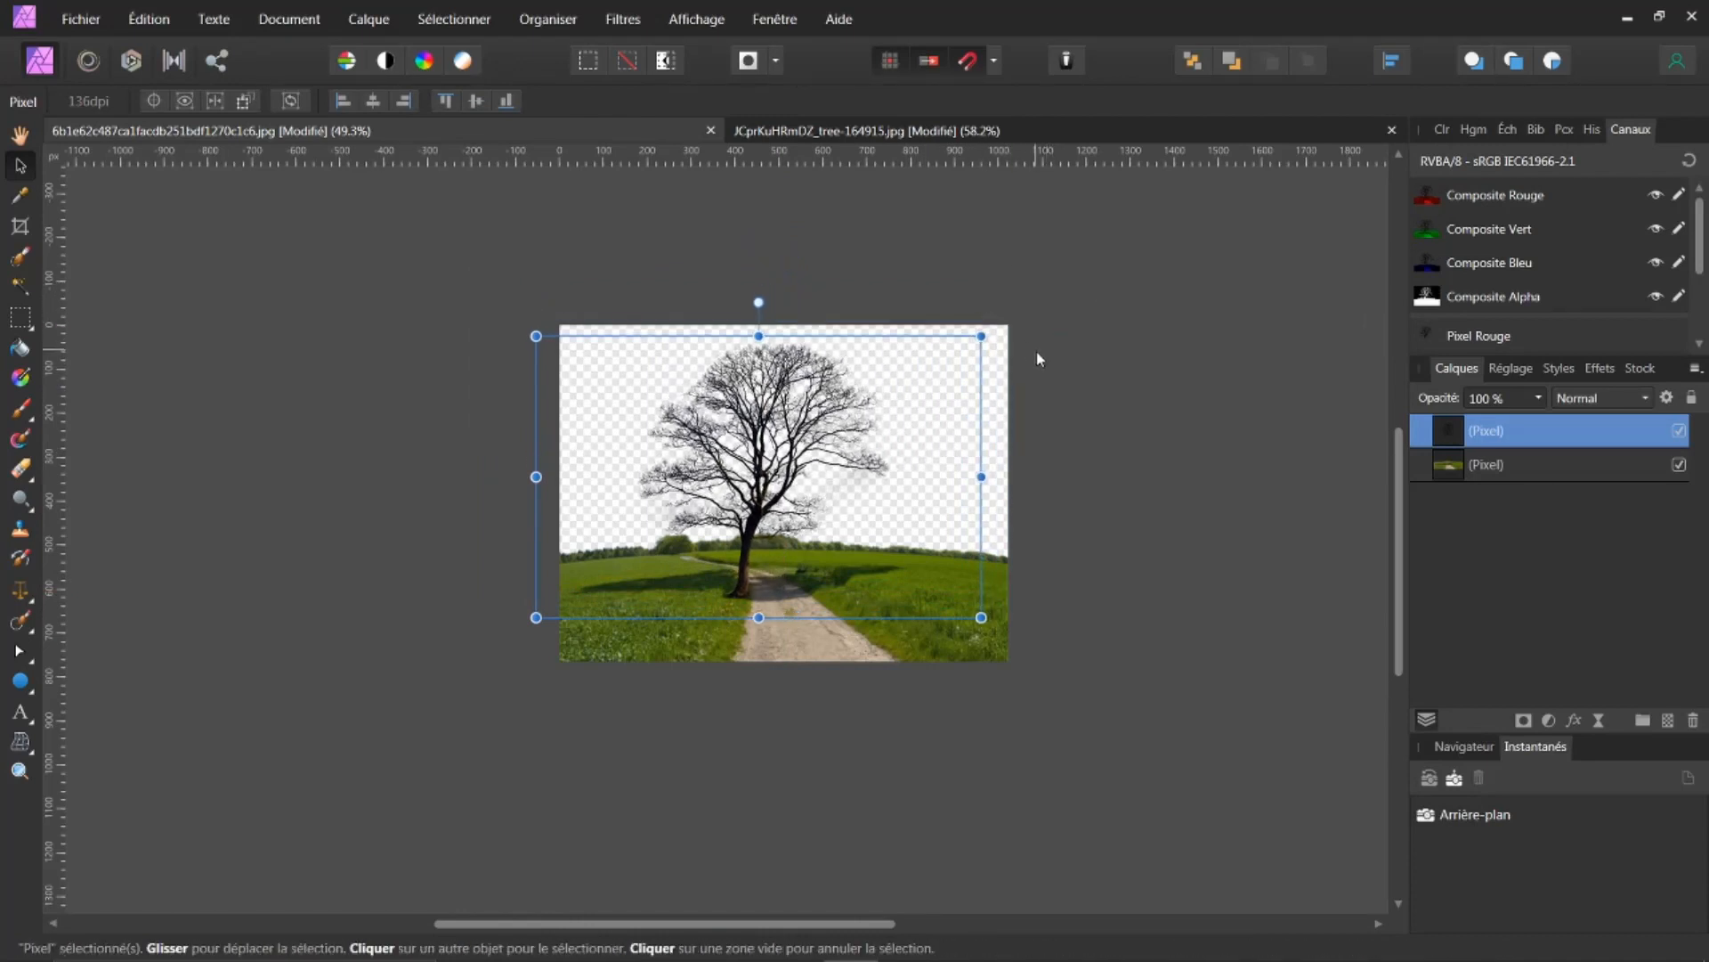
# Move the tree up and to the right so its trunk stands on the grass on the other side of the path
pyautogui.scroll(3, 900, 487)
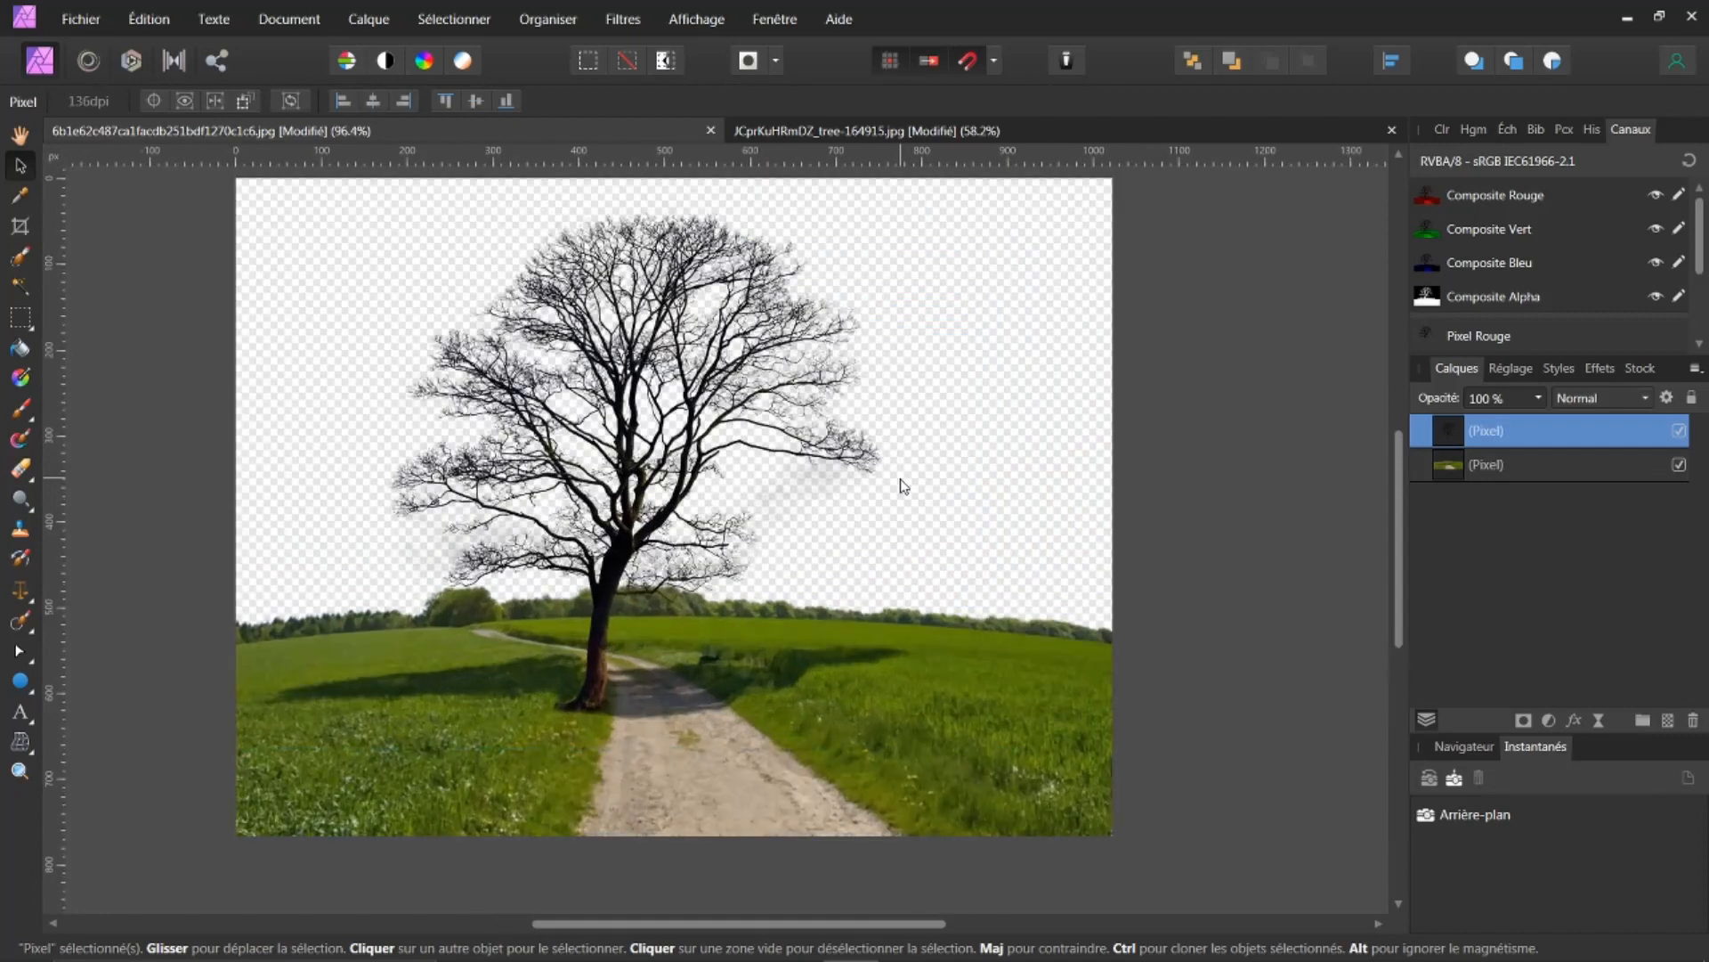
pyautogui.moveTo(626, 458); pyautogui.dragTo(773, 418)
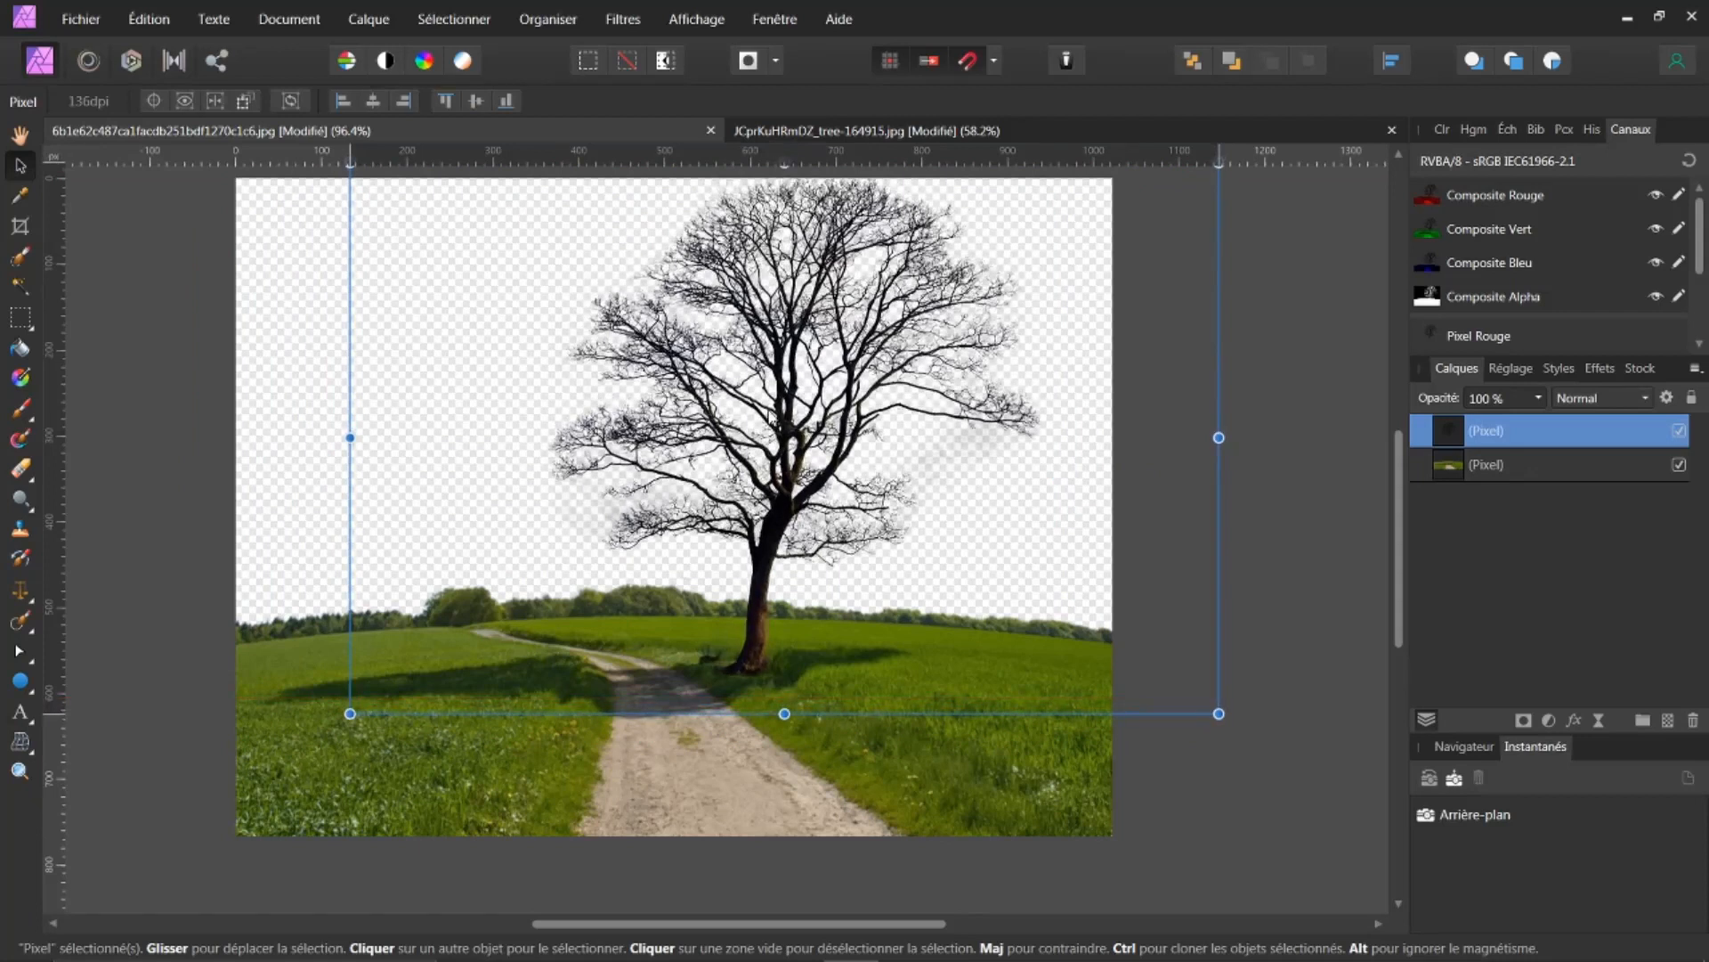
pyautogui.scroll(-1, 880, 407)
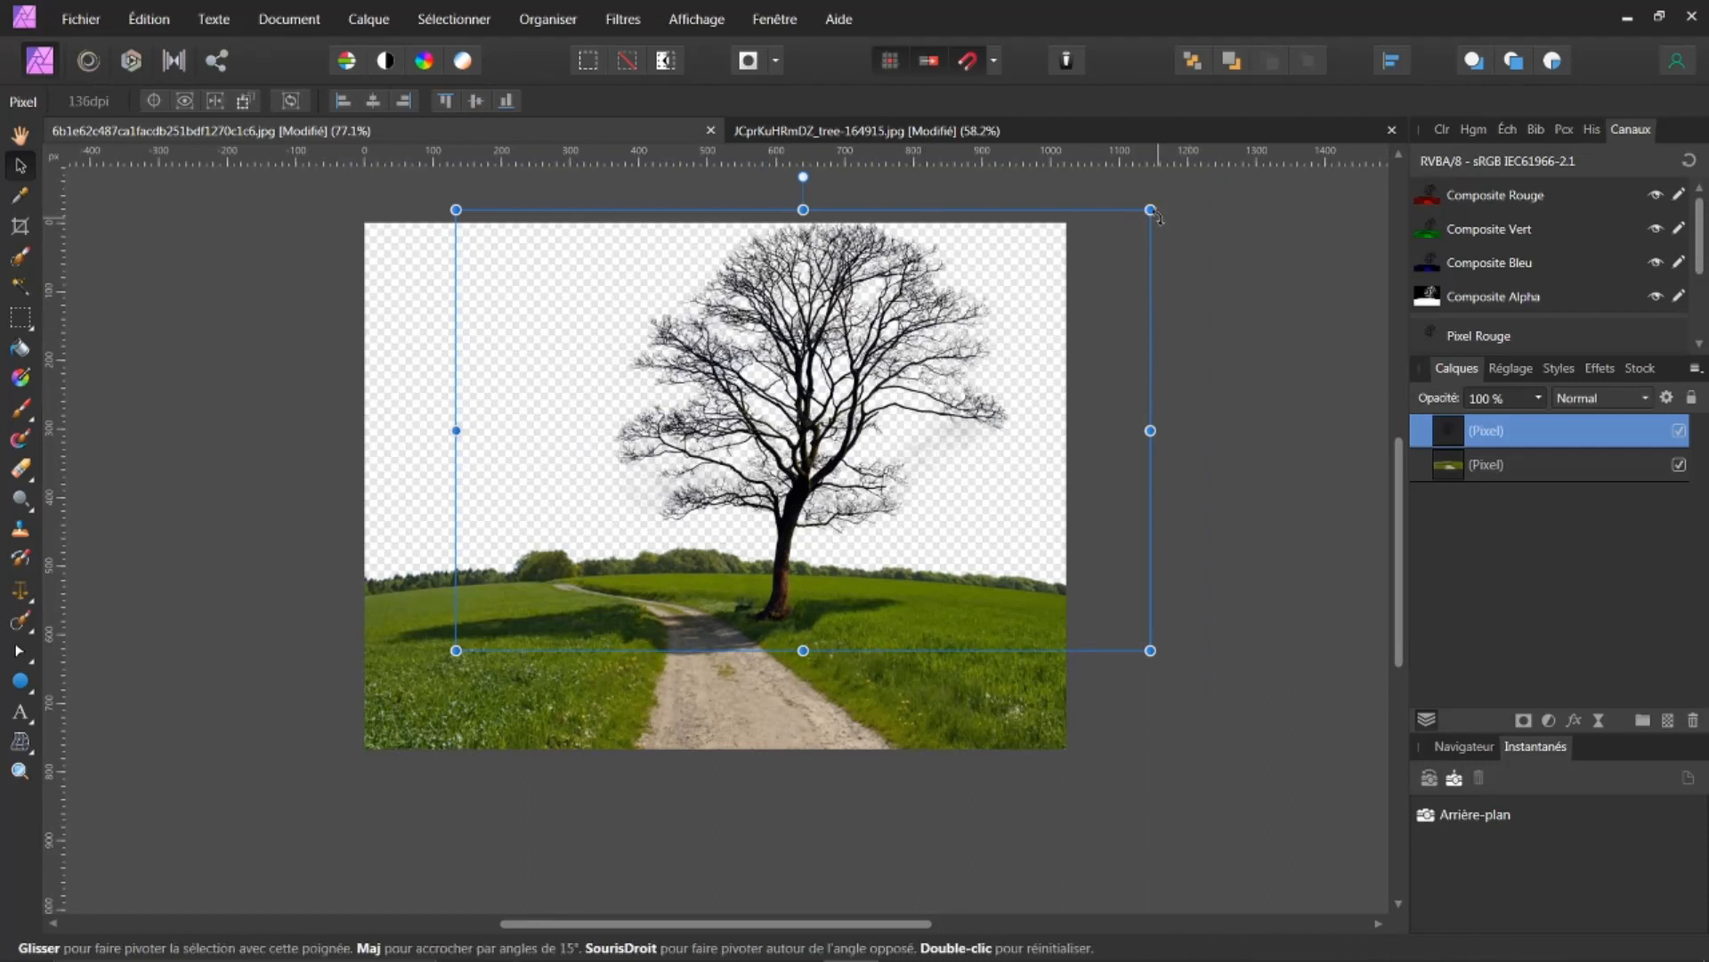
# Scale the tree down slightly and shift it a little to the right so its trunk stands on the grass beside the path
pyautogui.moveTo(1146, 214); pyautogui.dragTo(1106, 239)
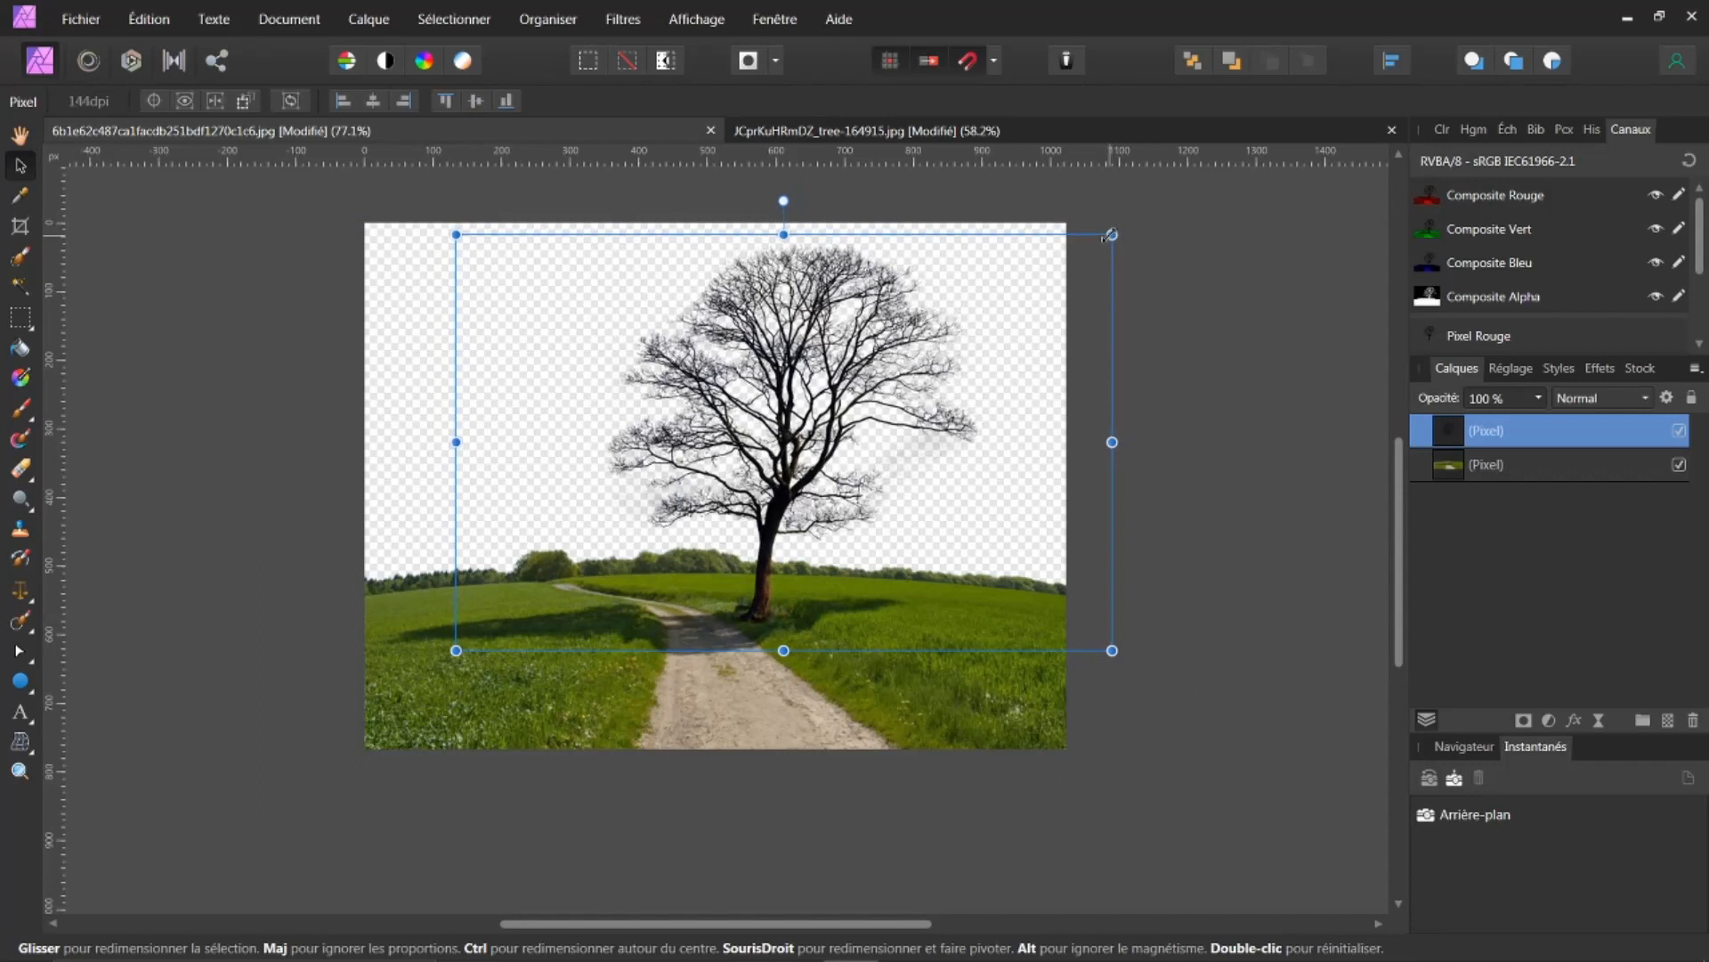
pyautogui.moveTo(792, 447); pyautogui.dragTo(803, 448)
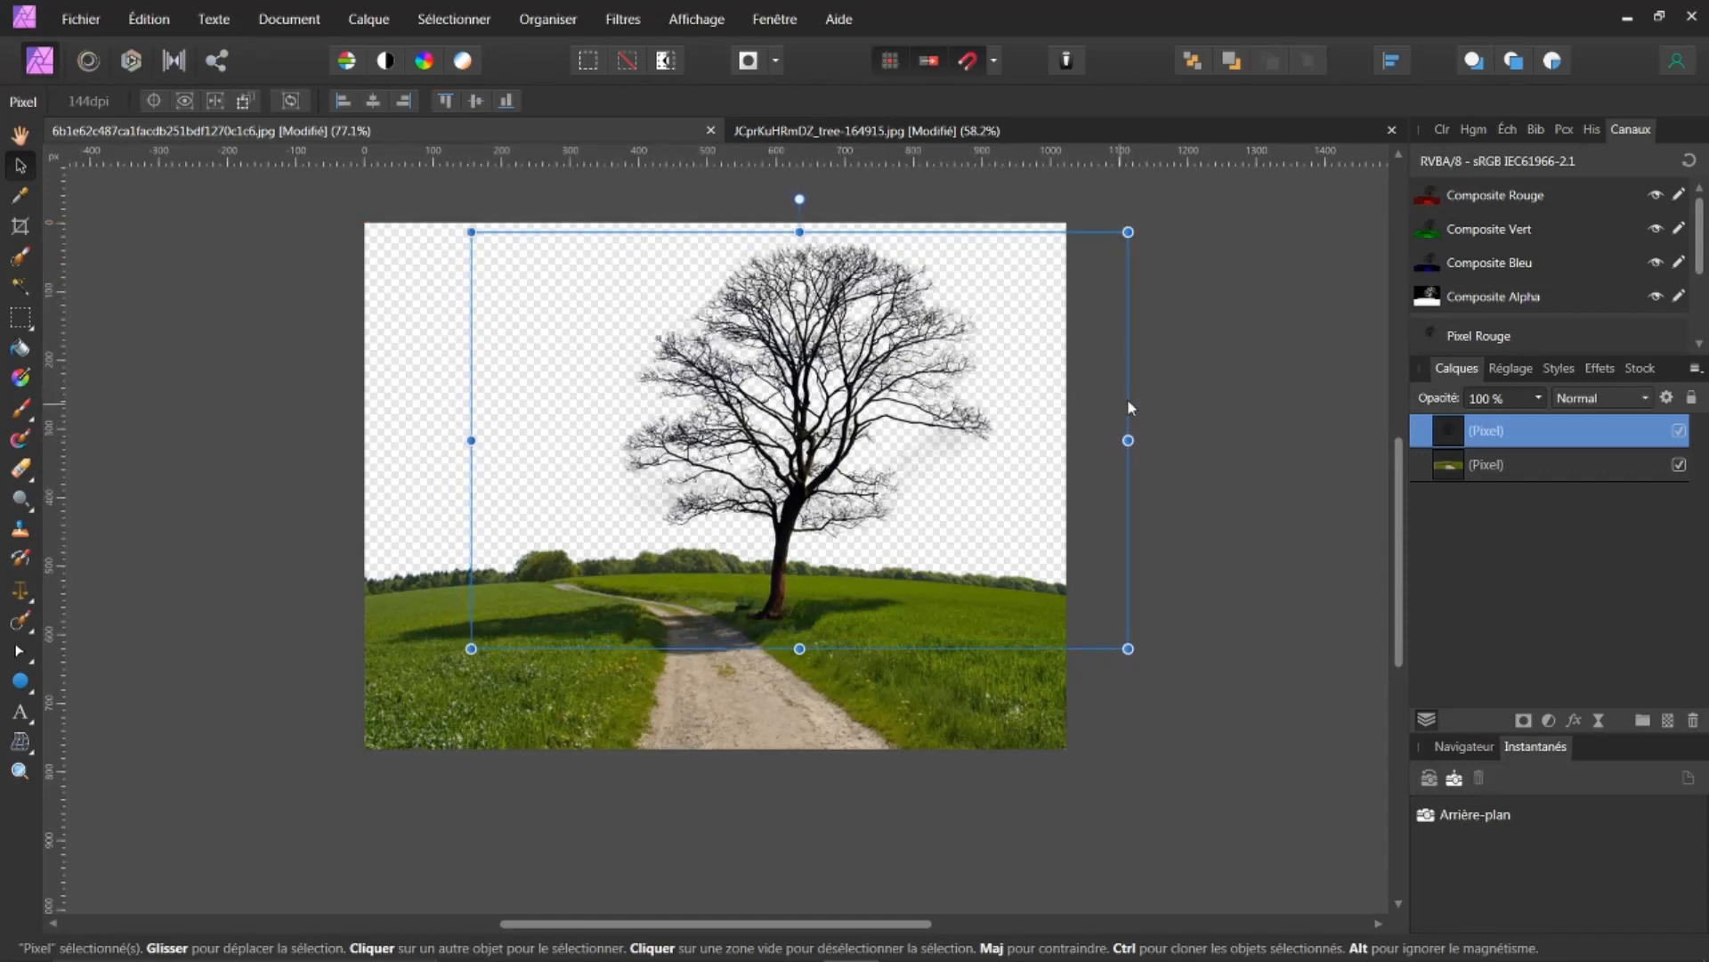
# Add an empty pixel layer and place it beneath the landscape layer
pyautogui.click(1455, 467)
pyautogui.scroll(1, 1156, 456)
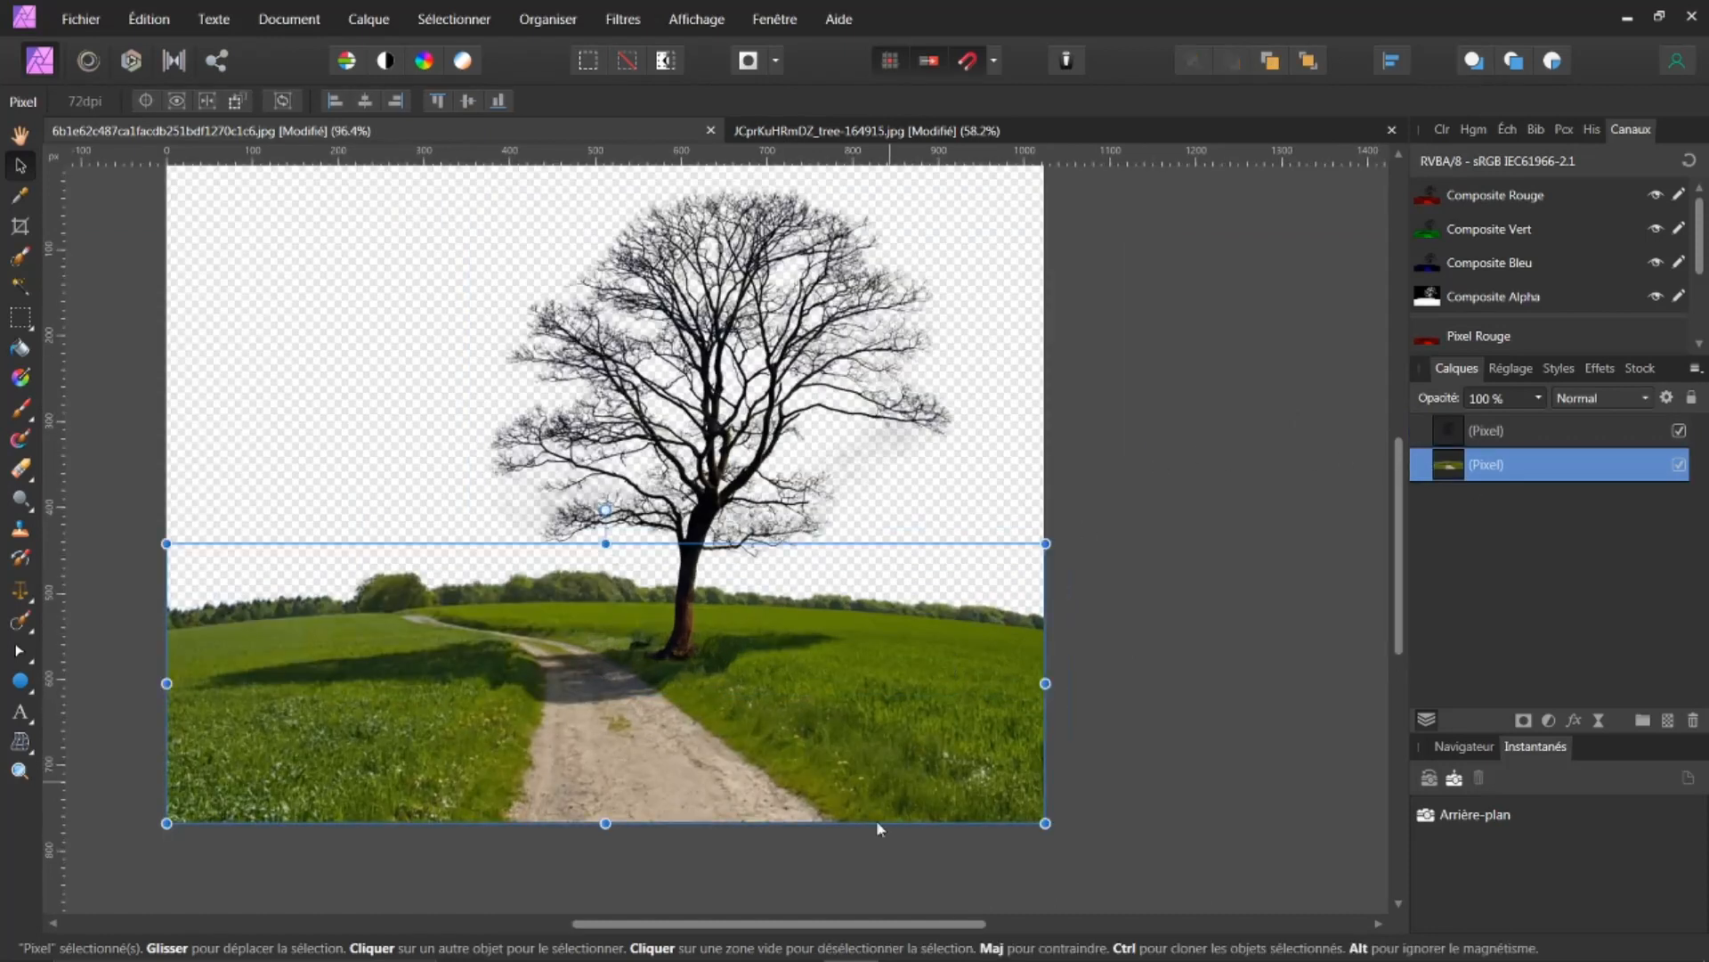
pyautogui.moveTo(857, 926); pyautogui.dragTo(787, 931)
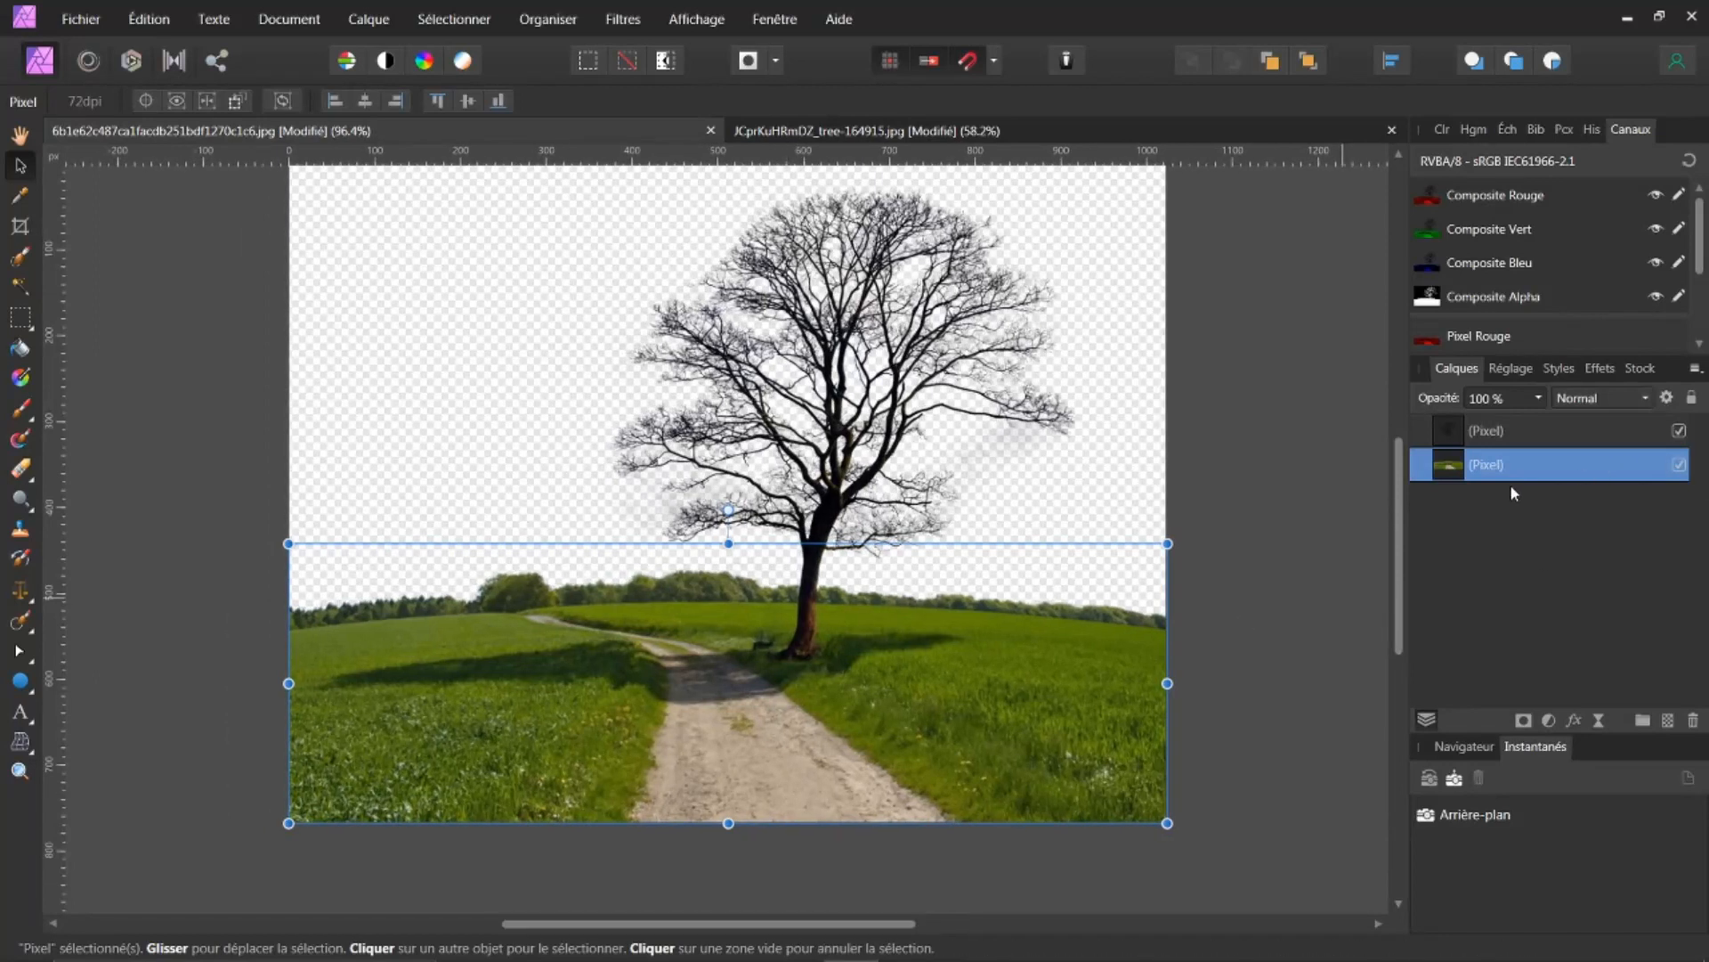
pyautogui.click(1666, 720)
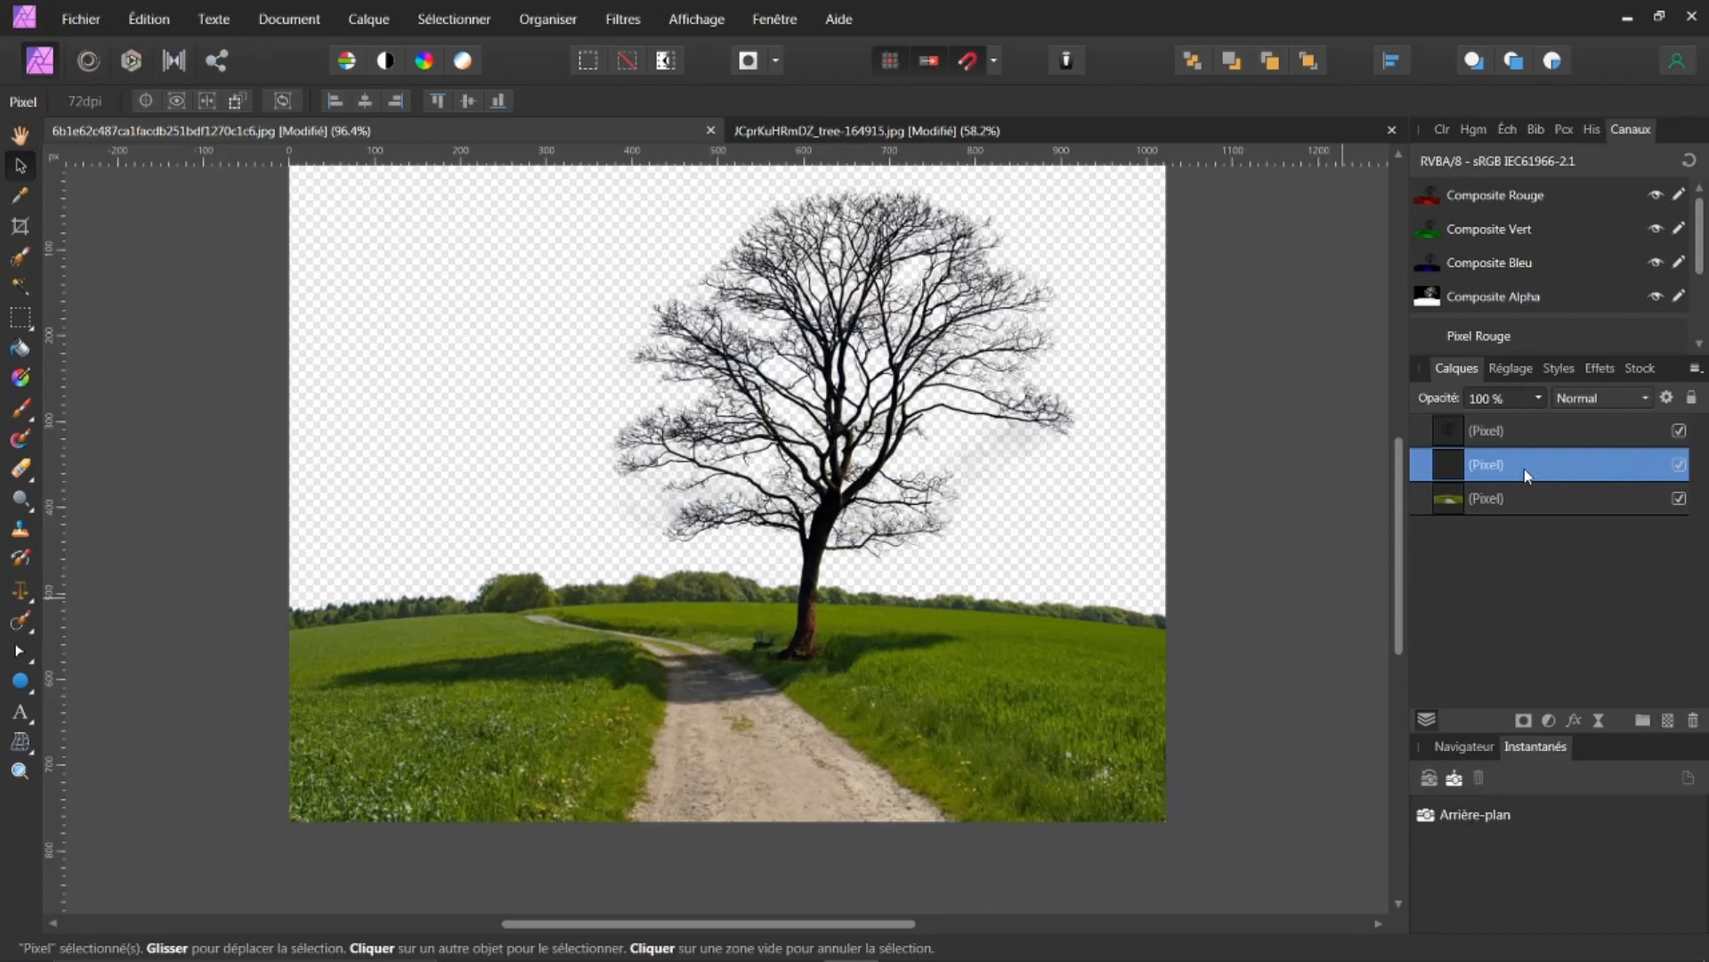
pyautogui.moveTo(1450, 458); pyautogui.dragTo(1450, 513)
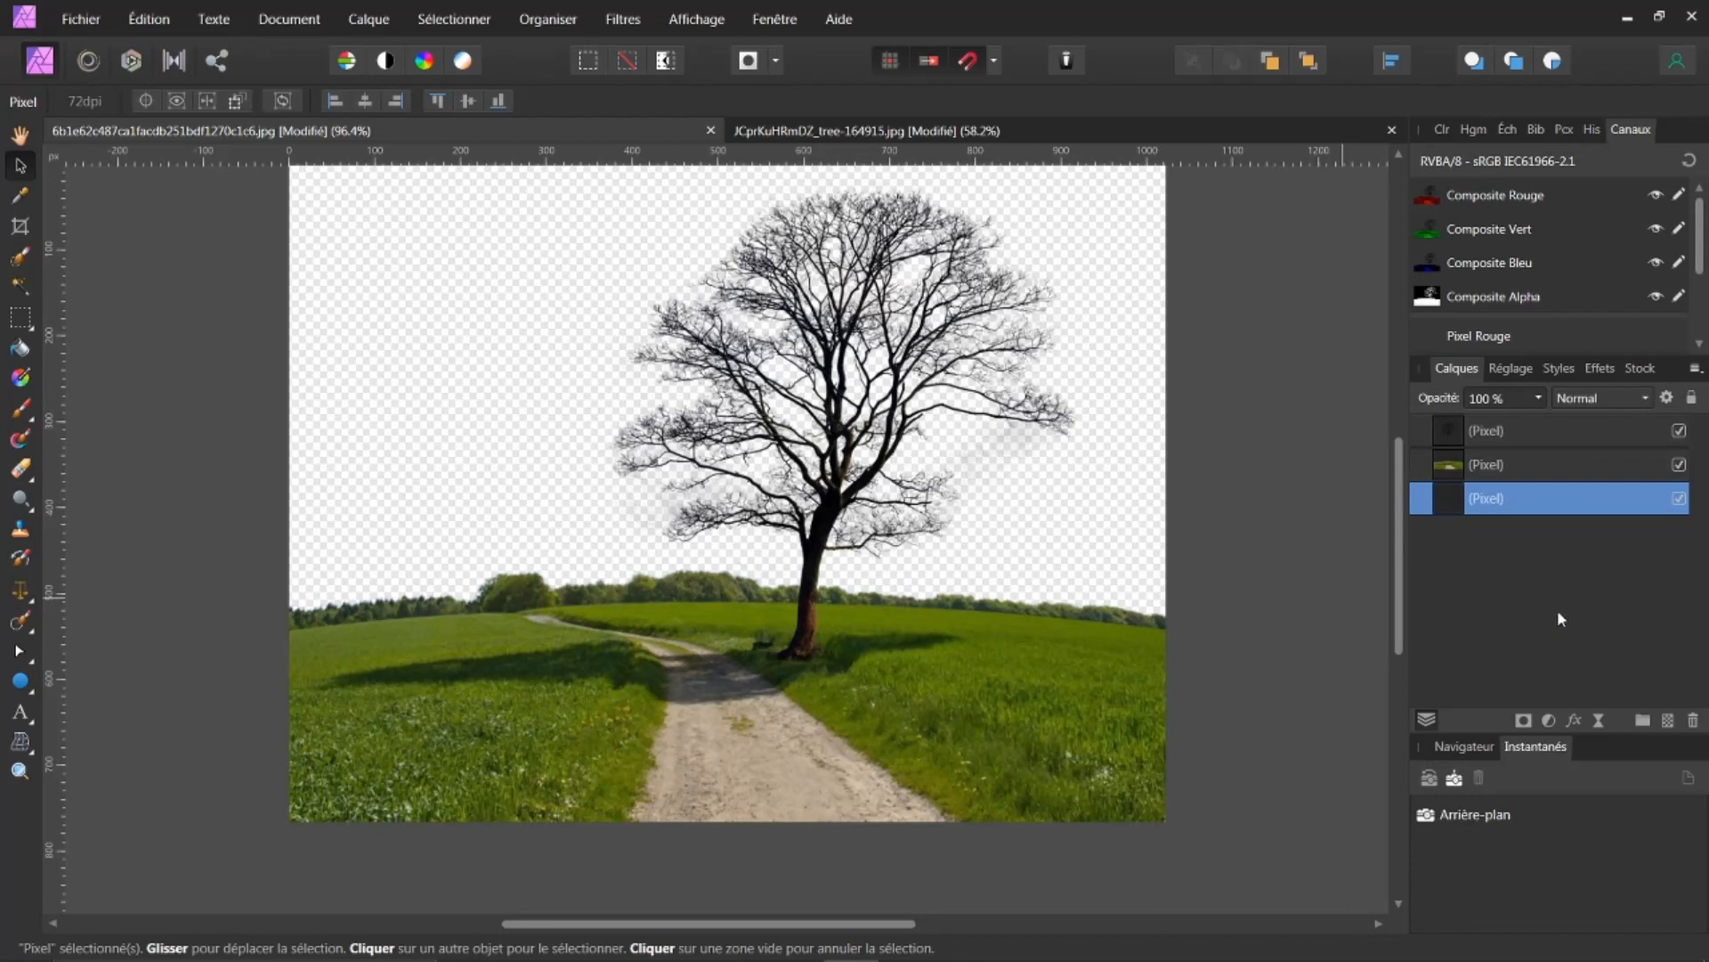
# Change the black colour swatch to a bright sky blue and swap it with the white one
pyautogui.click(1442, 128)
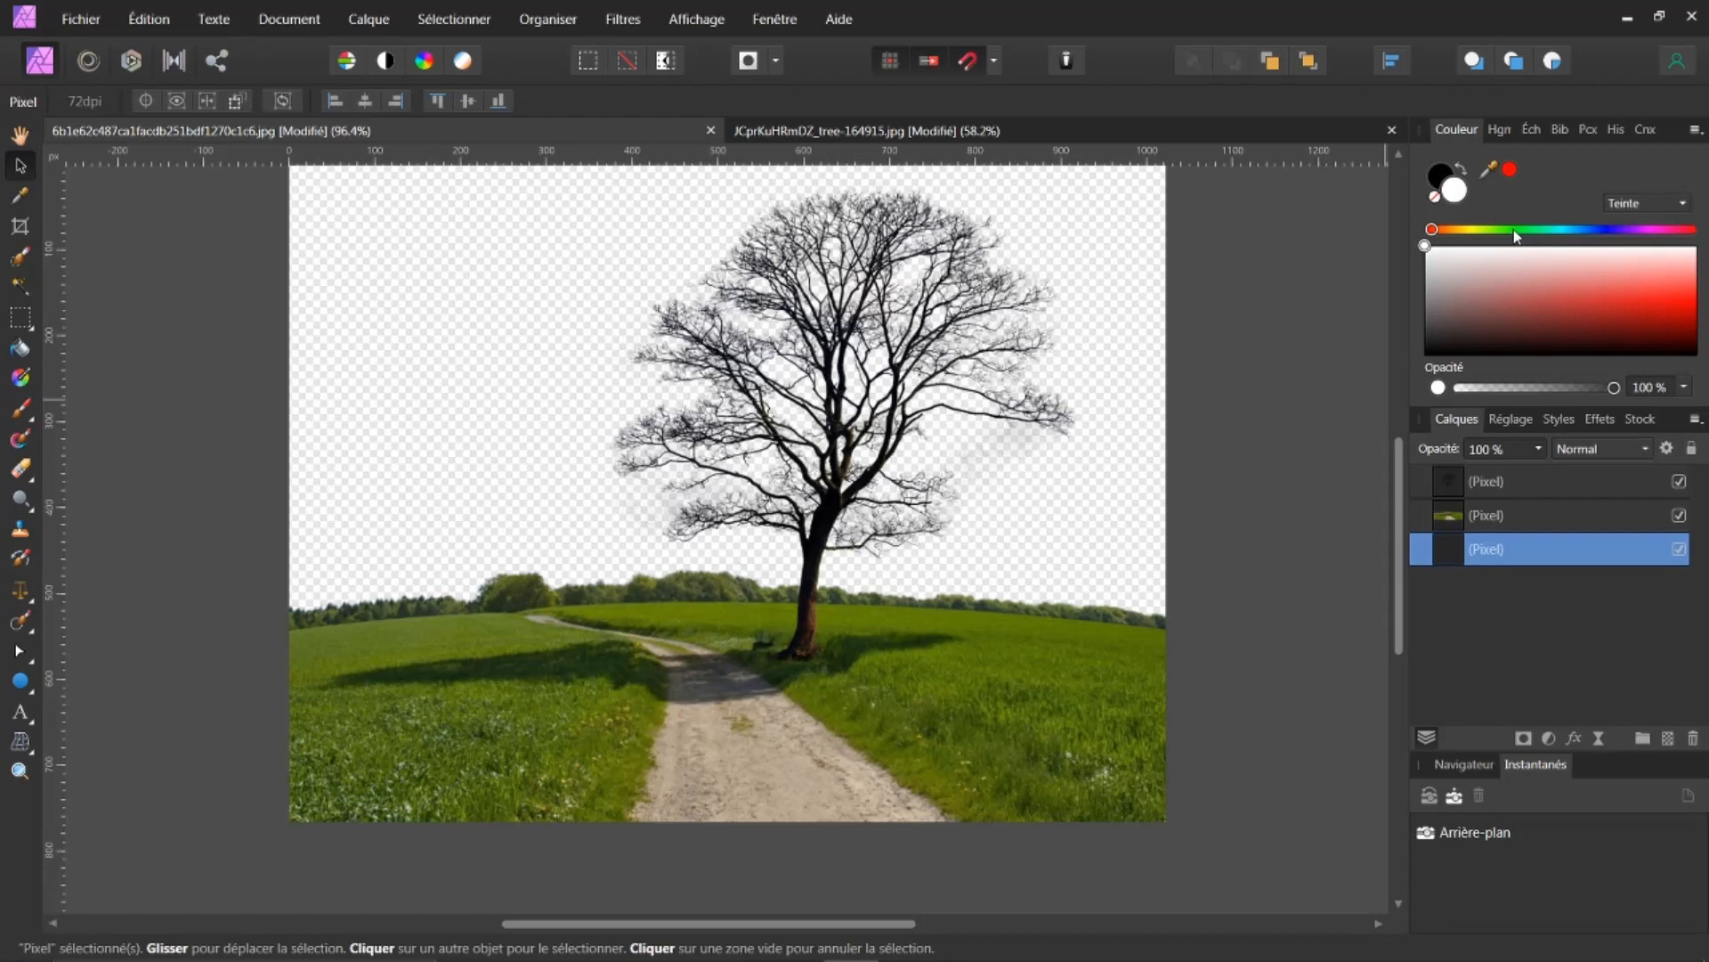
pyautogui.click(1442, 181)
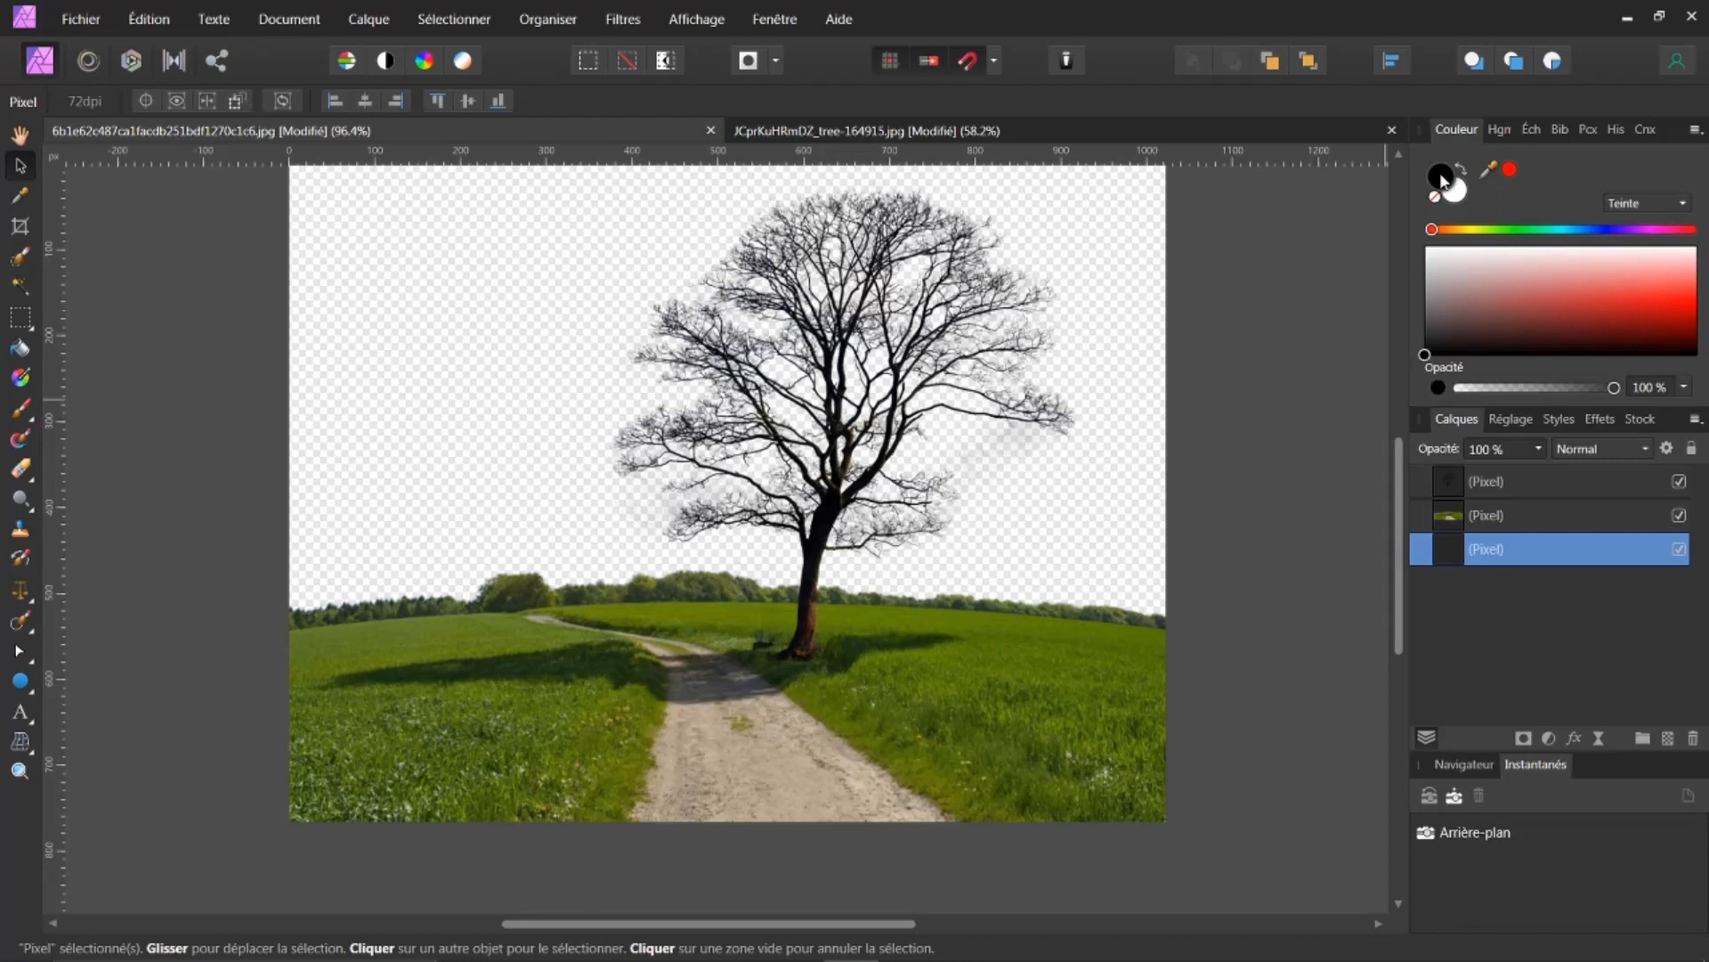
pyautogui.click(1584, 229)
pyautogui.moveTo(1599, 253); pyautogui.dragTo(1663, 293)
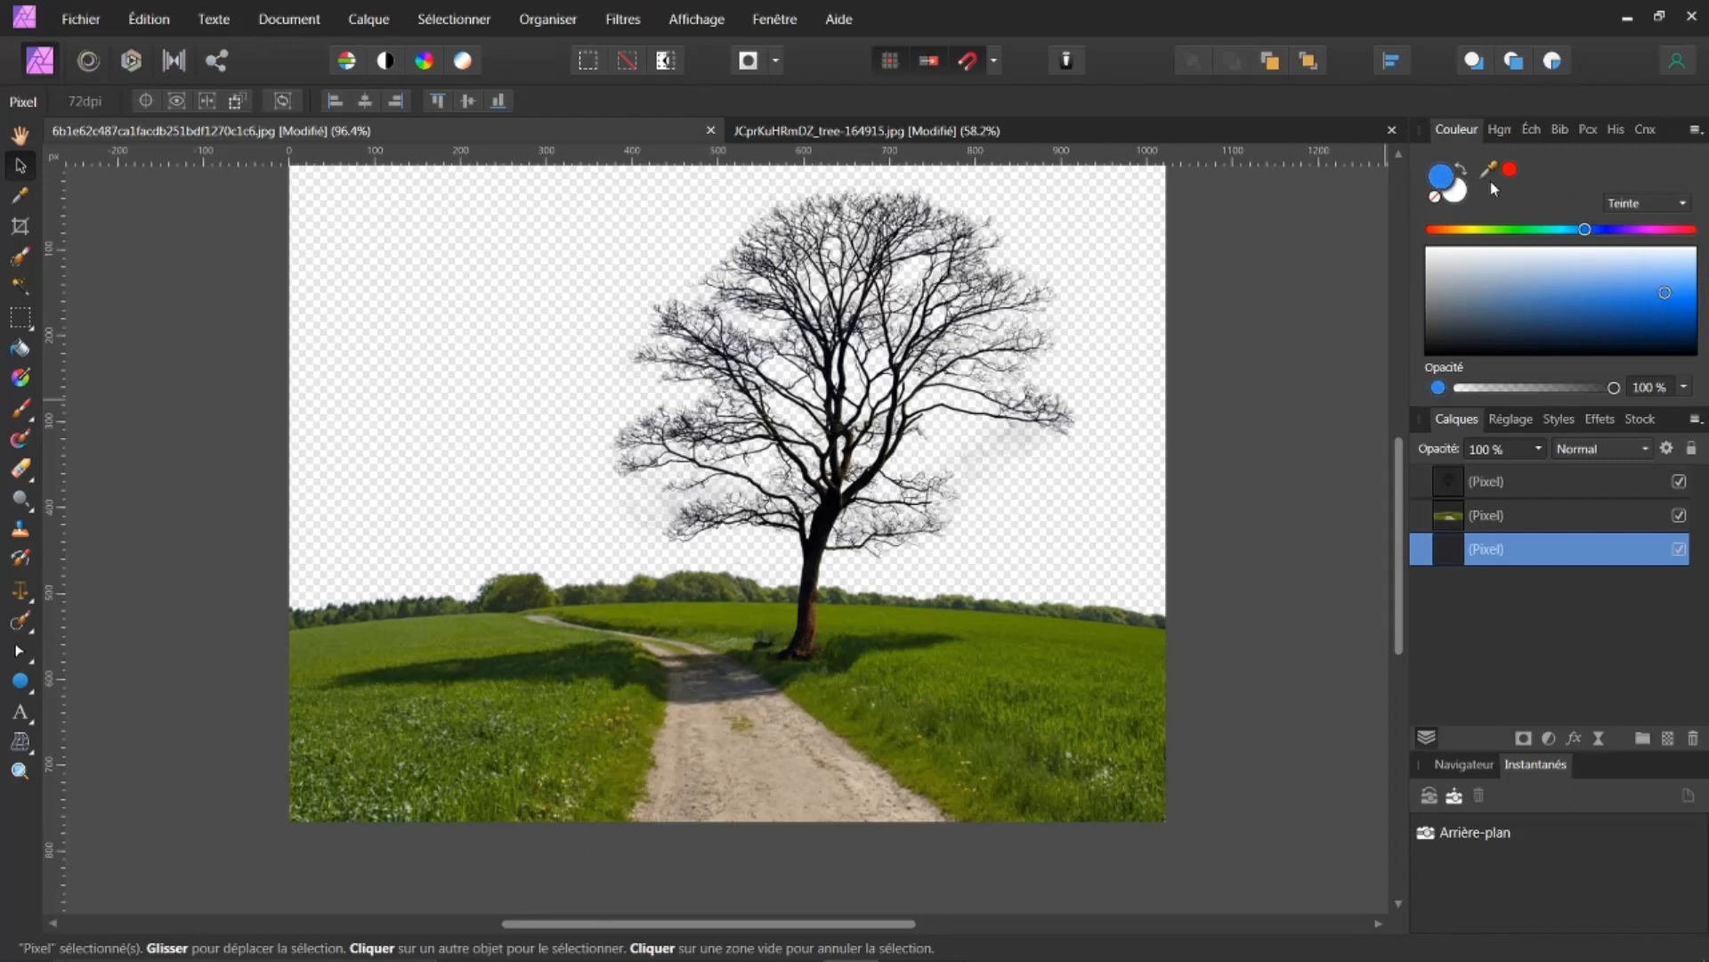
pyautogui.click(1465, 170)
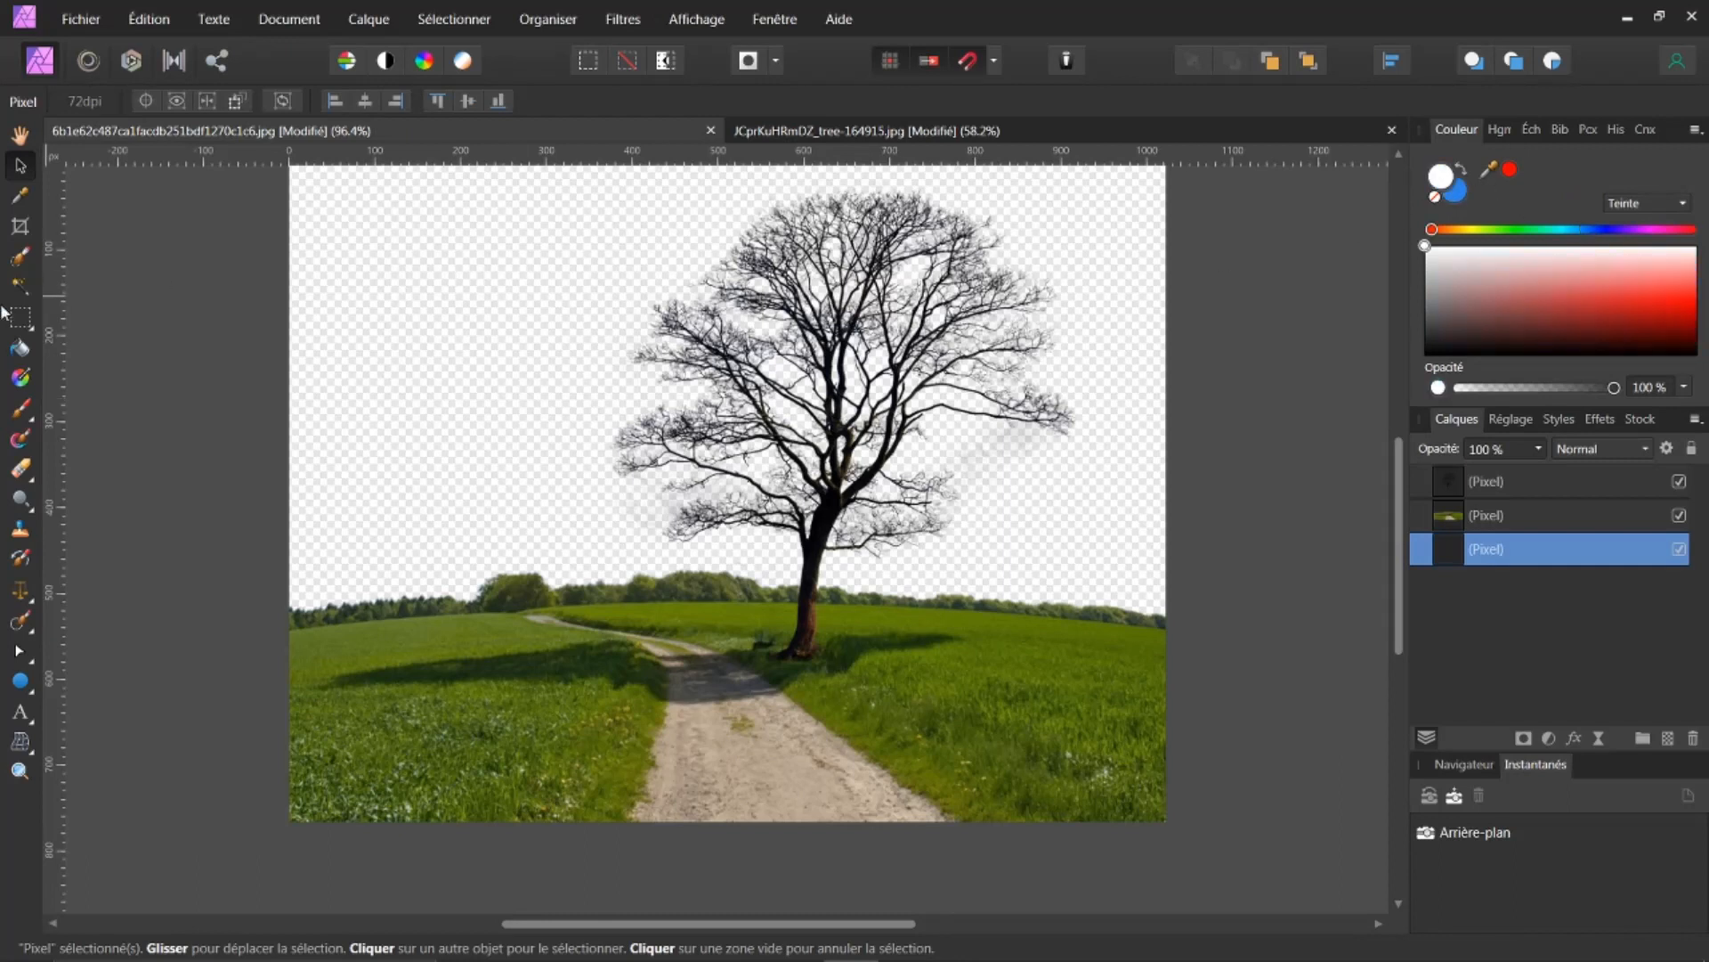
pyautogui.click(22, 436)
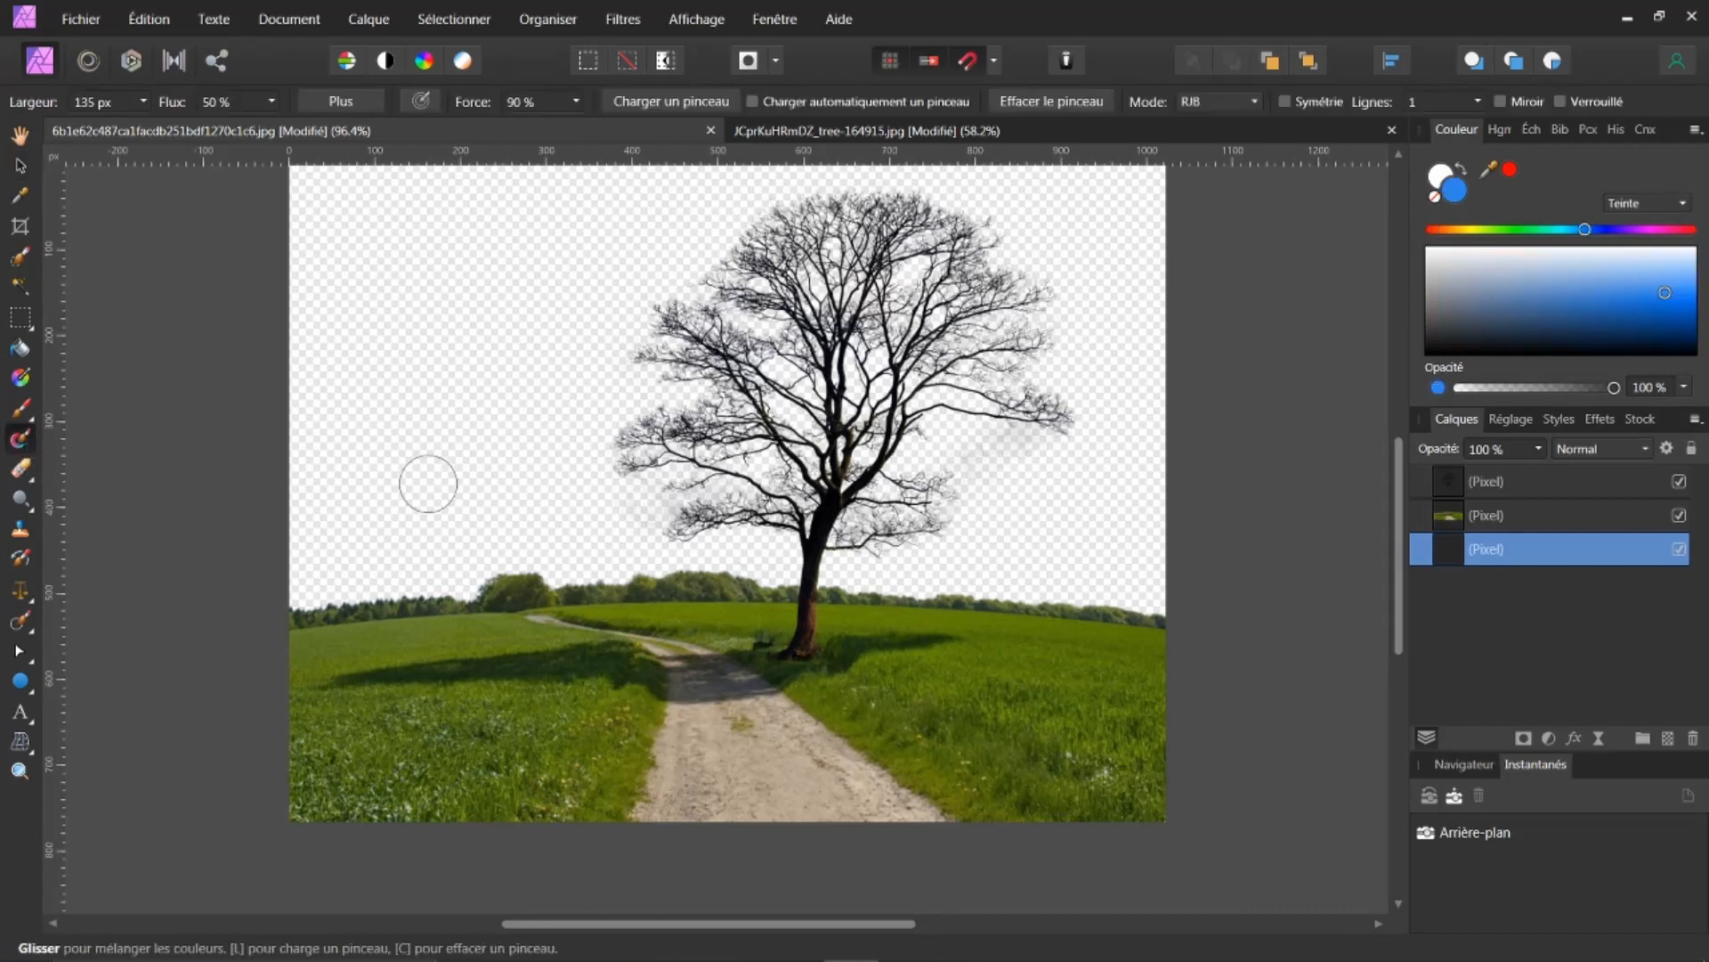
pyautogui.click(483, 398)
pyautogui.hotkey('ctrl', 'z')
# Fill the empty bottom layer with a radial gradient running from just above the middle of the horizon to the canvas's lower-right corner
pyautogui.click(18, 376)
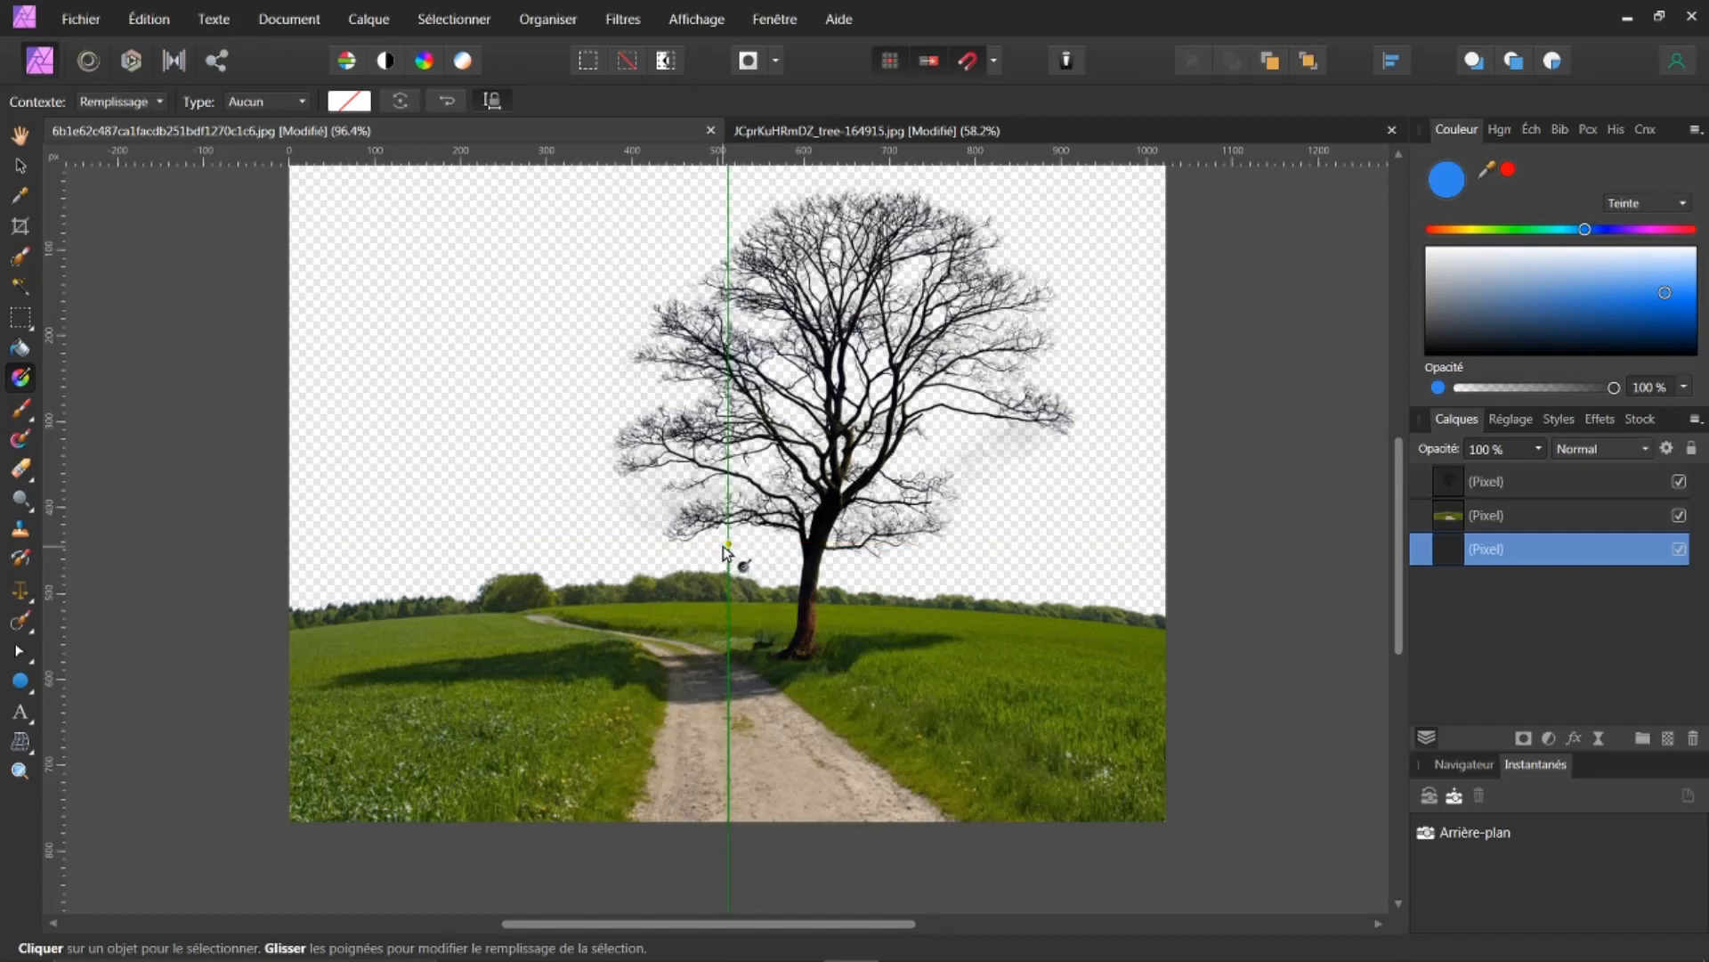
pyautogui.moveTo(728, 543); pyautogui.dragTo(1167, 824)
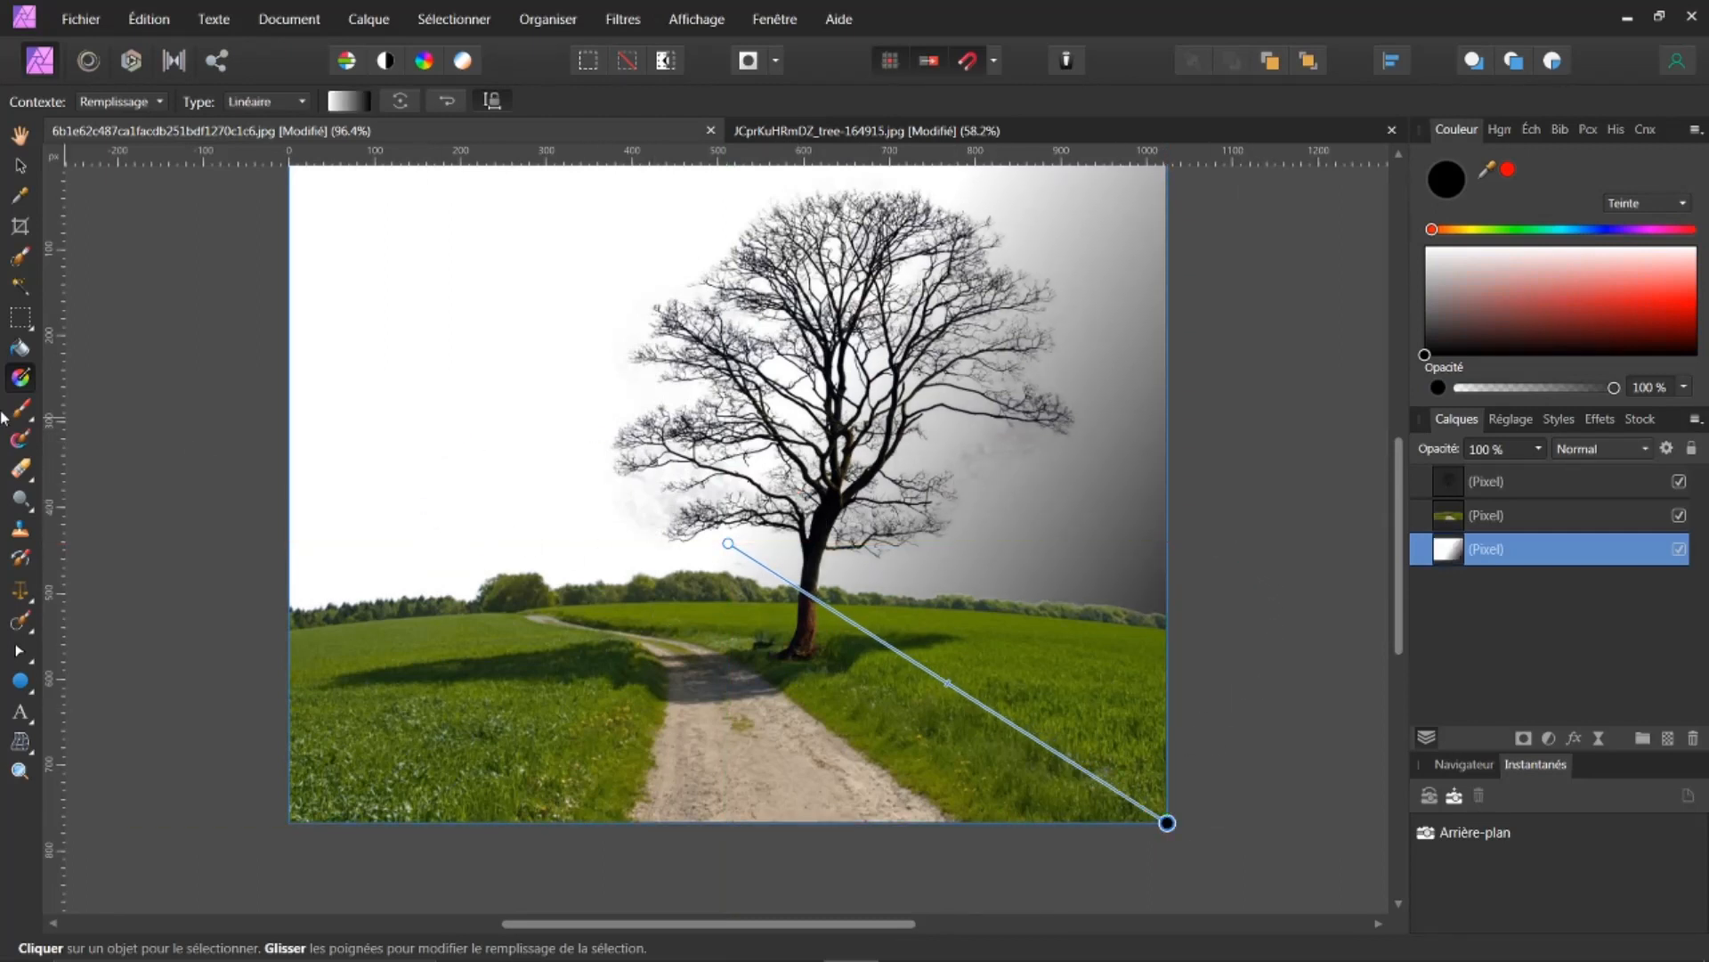
pyautogui.click(303, 102)
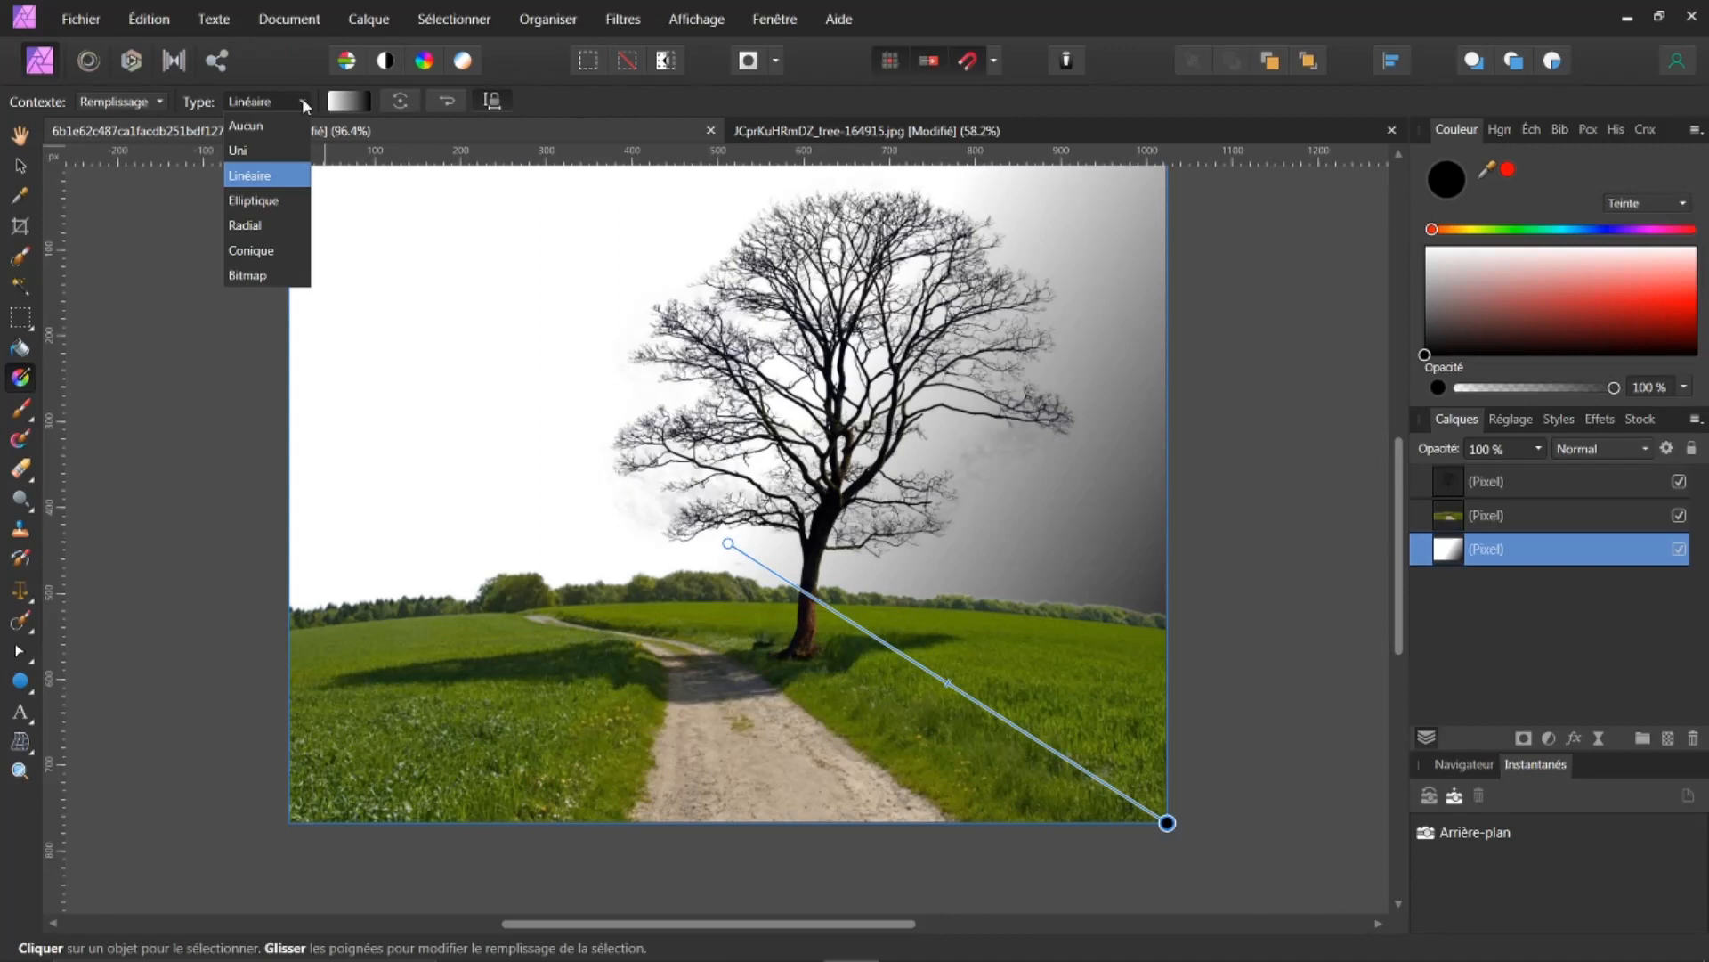
pyautogui.click(233, 226)
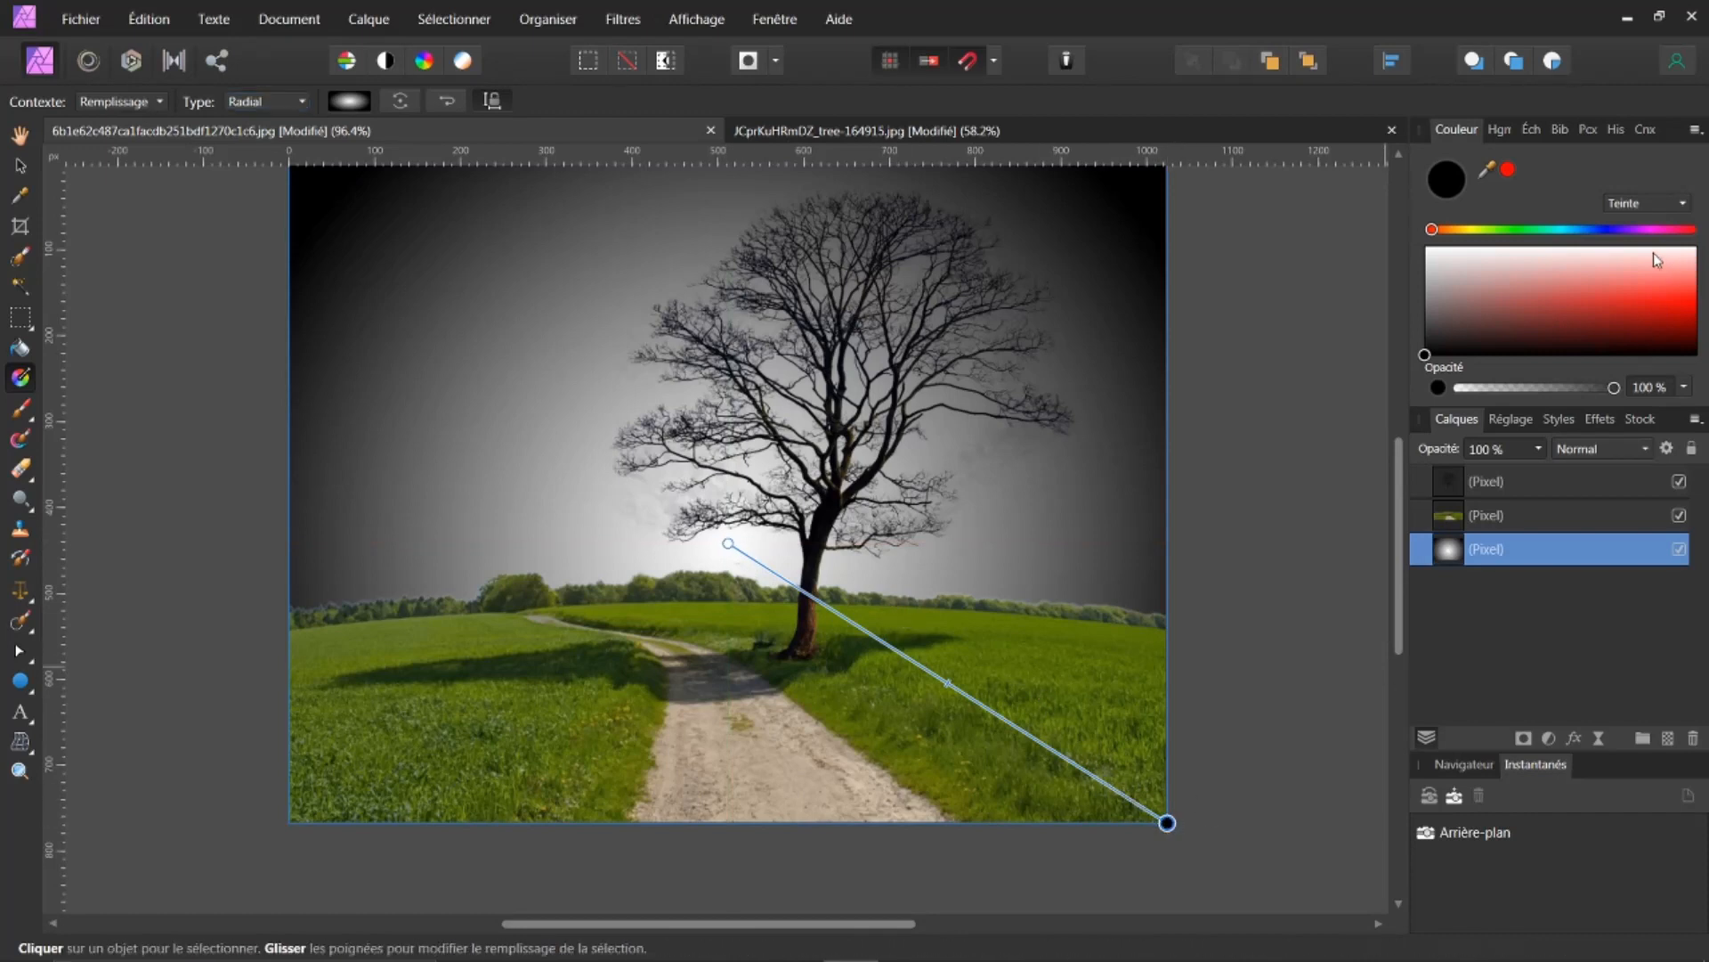
# Recolour the gradient's outer stop to a saturated sky blue and leave gradient editing
pyautogui.click(1584, 230)
pyautogui.moveTo(1632, 290)
pyautogui.mouseDown()
pyautogui.moveTo(1661, 313)
pyautogui.moveTo(1687, 294)
pyautogui.moveTo(1687, 314)
pyautogui.mouseUp()
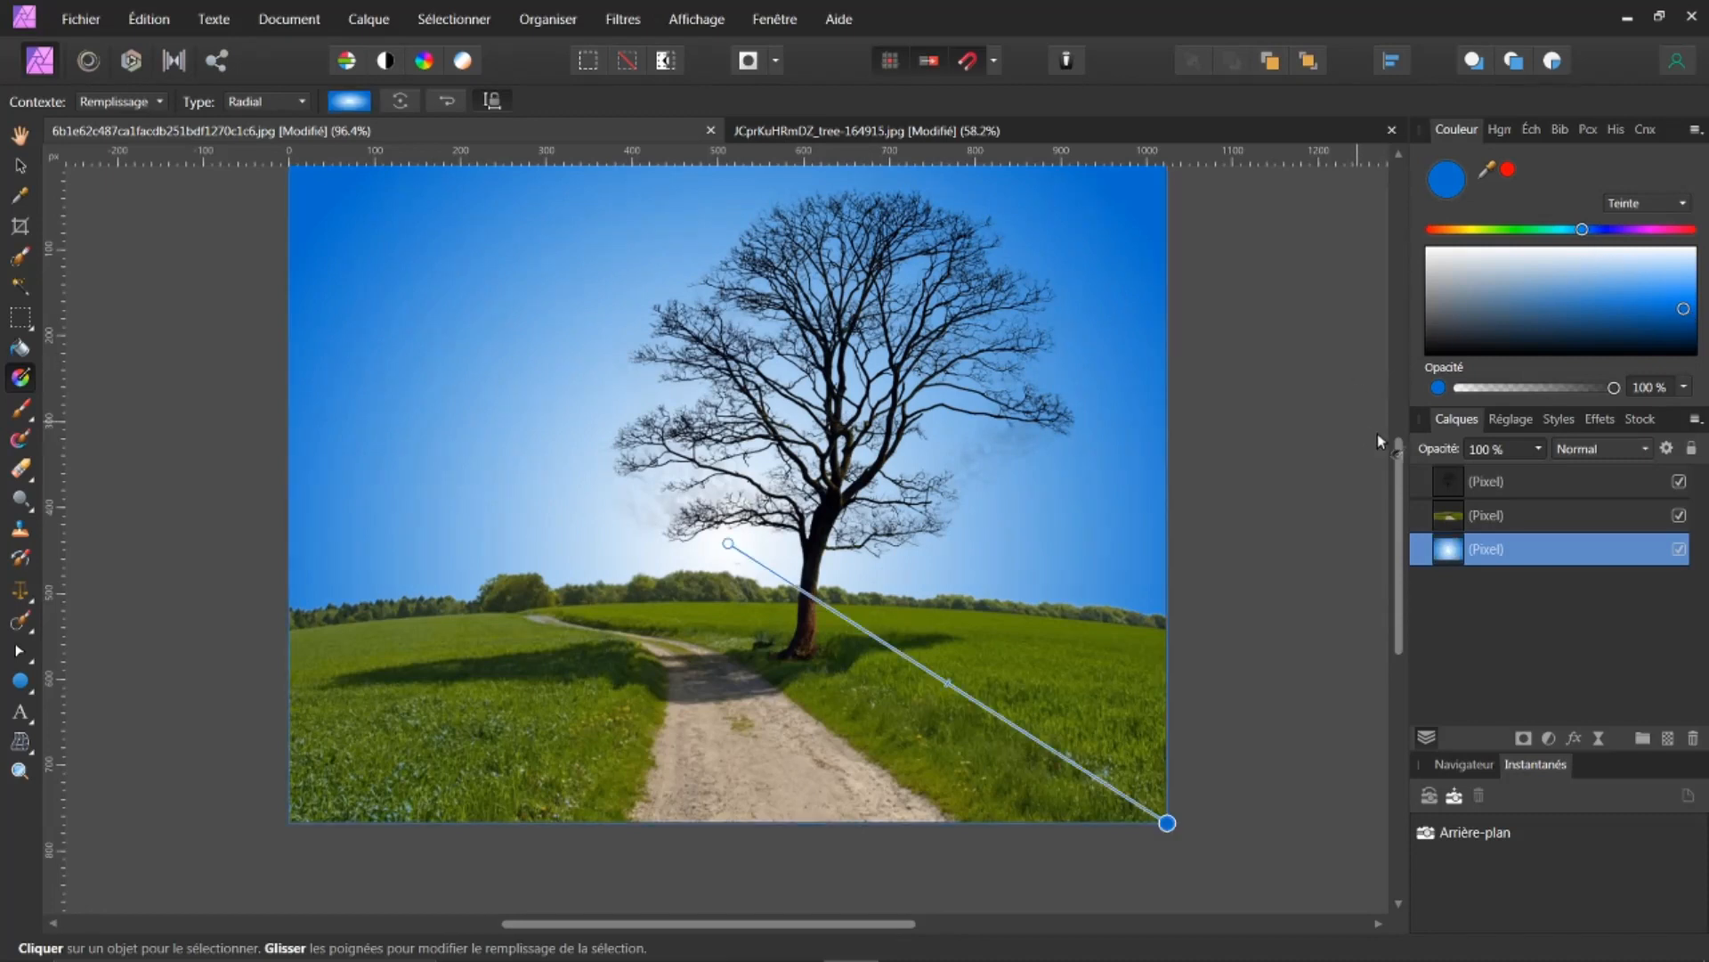
pyautogui.click(23, 137)
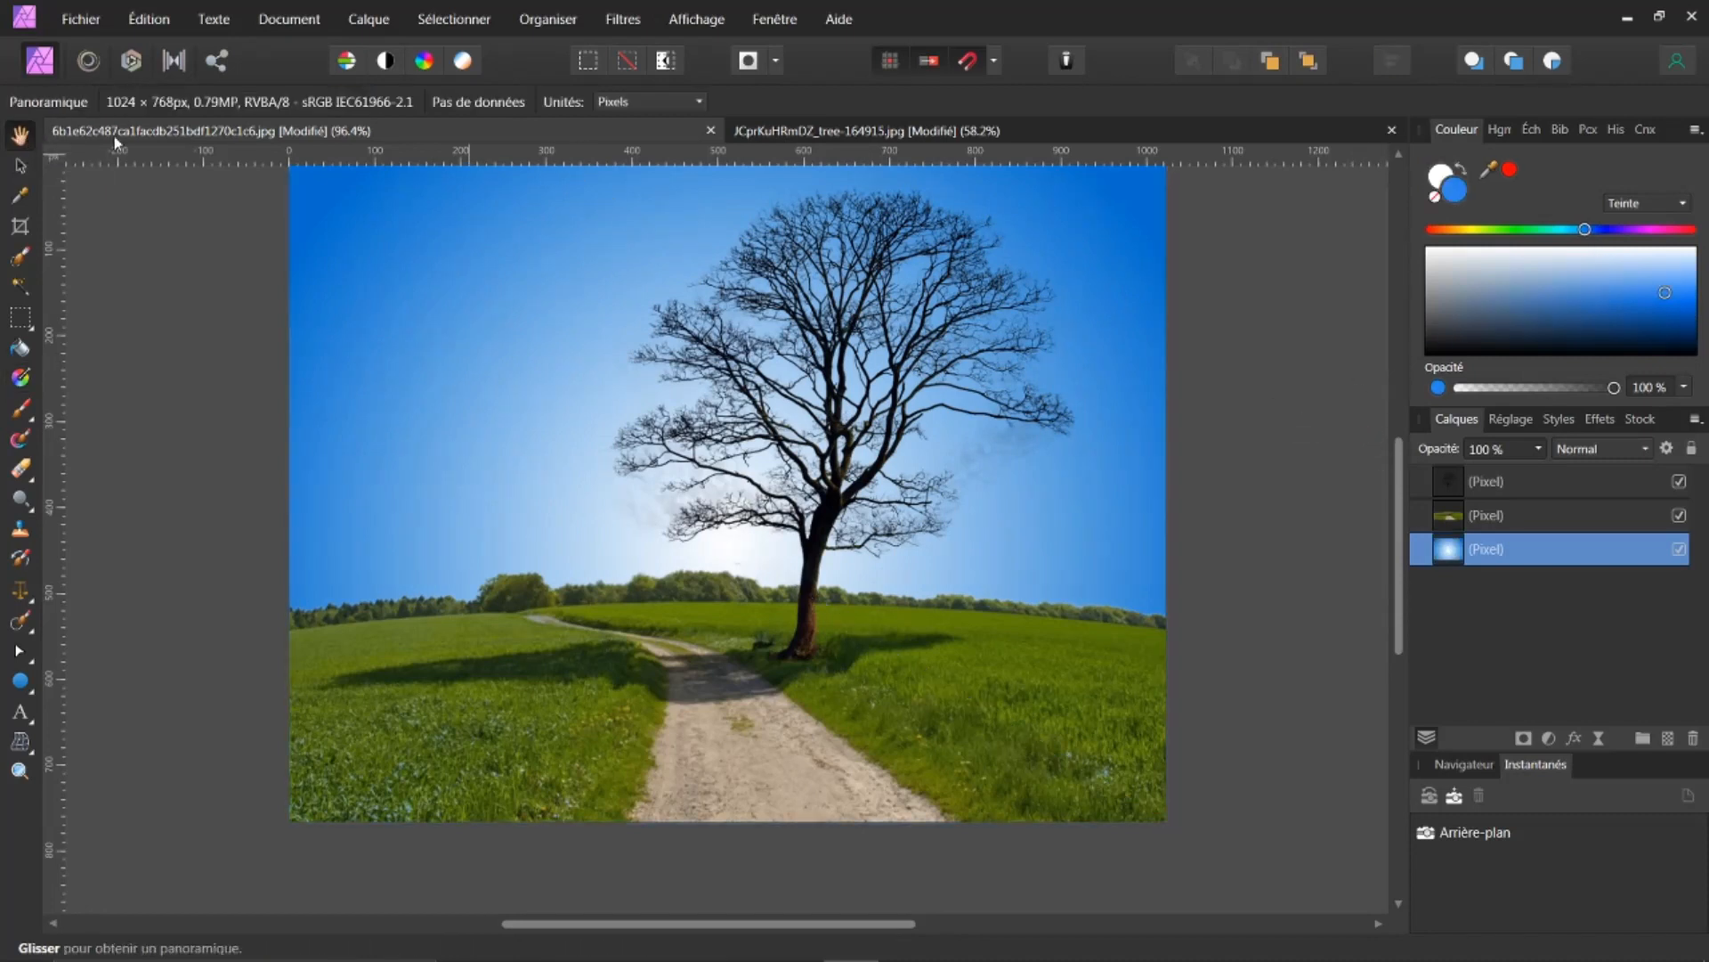
pyautogui.scroll(-1, 1194, 412)
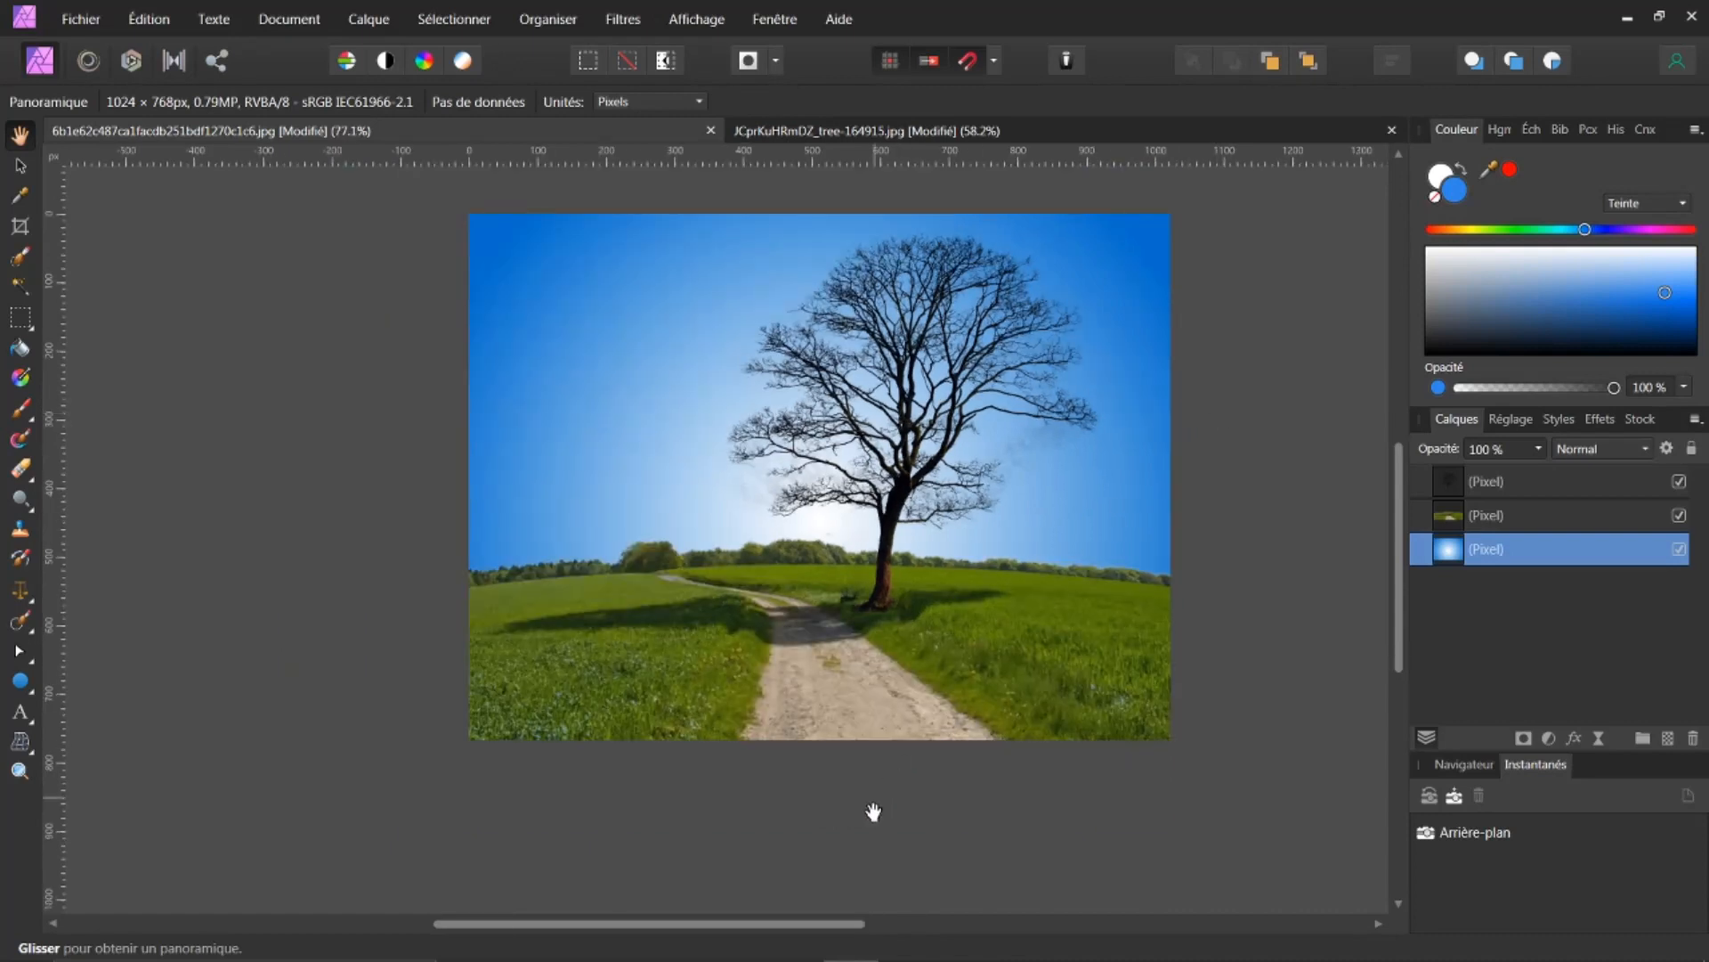
pyautogui.moveTo(777, 926); pyautogui.dragTo(831, 927)
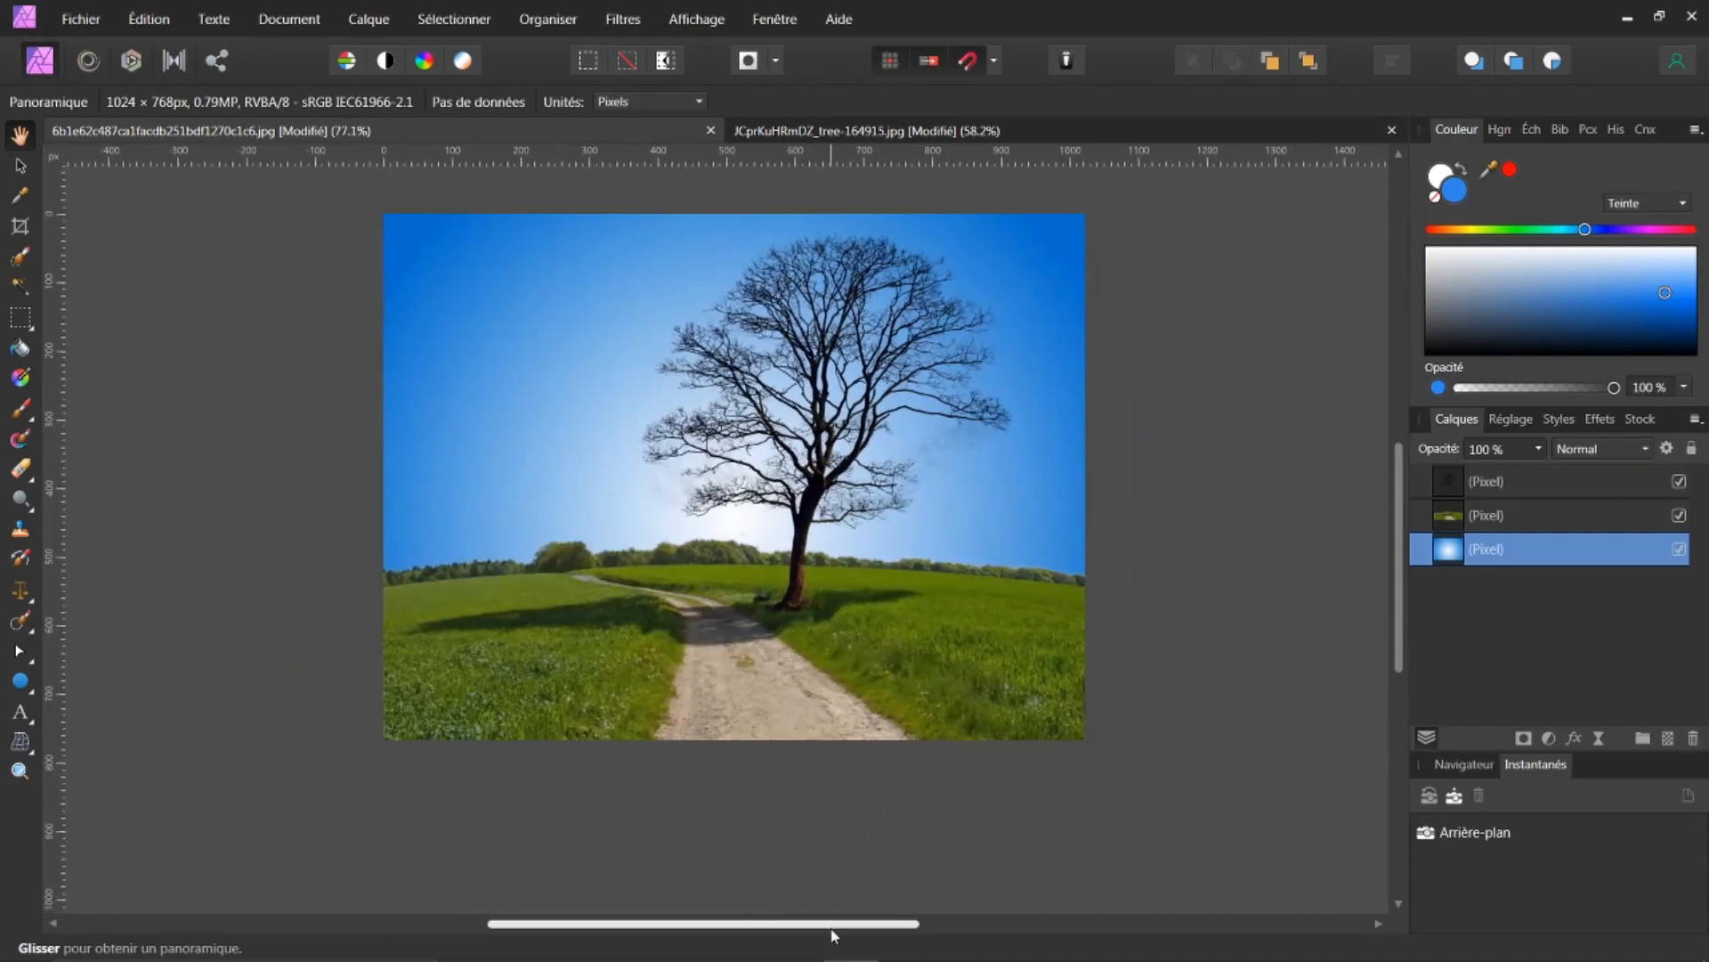
pyautogui.scroll(1, 1067, 608)
pyautogui.scroll(-1, 1068, 601)
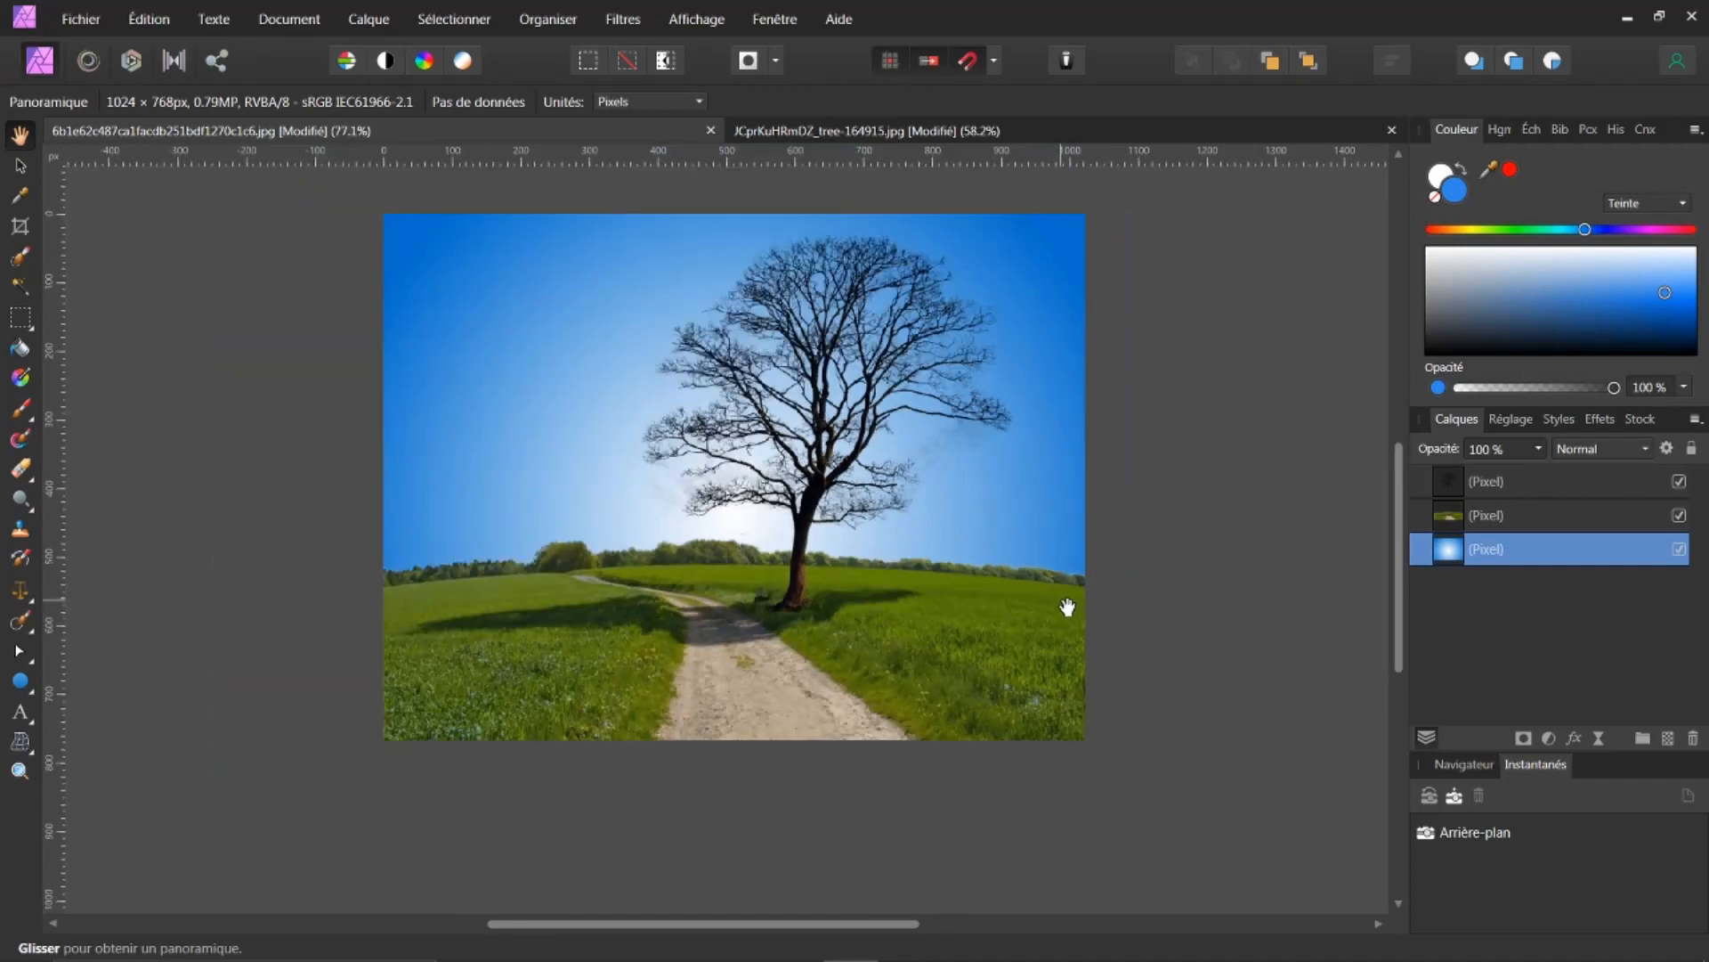